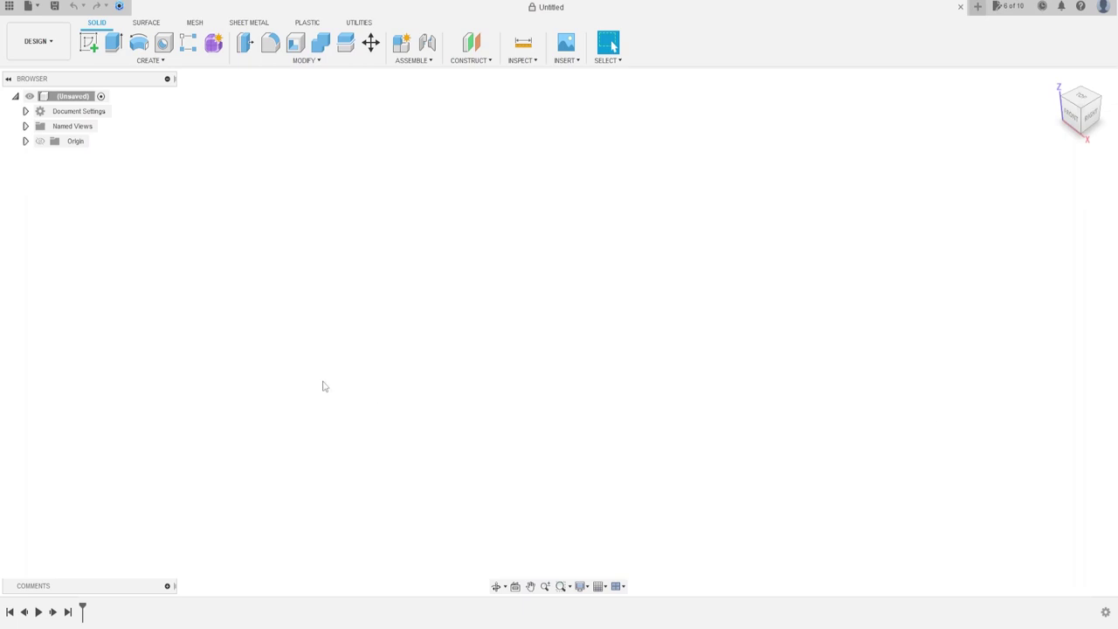
Draw a 17.50 mm circumscribed hexagon centred on the origin on the front plane
click(89, 42)
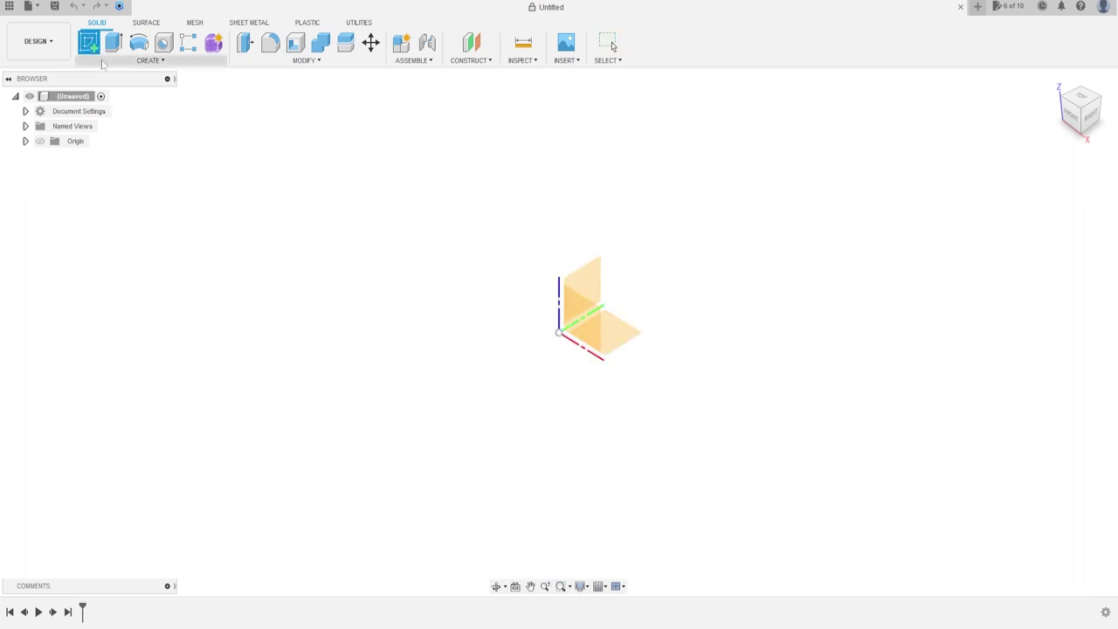
click(582, 319)
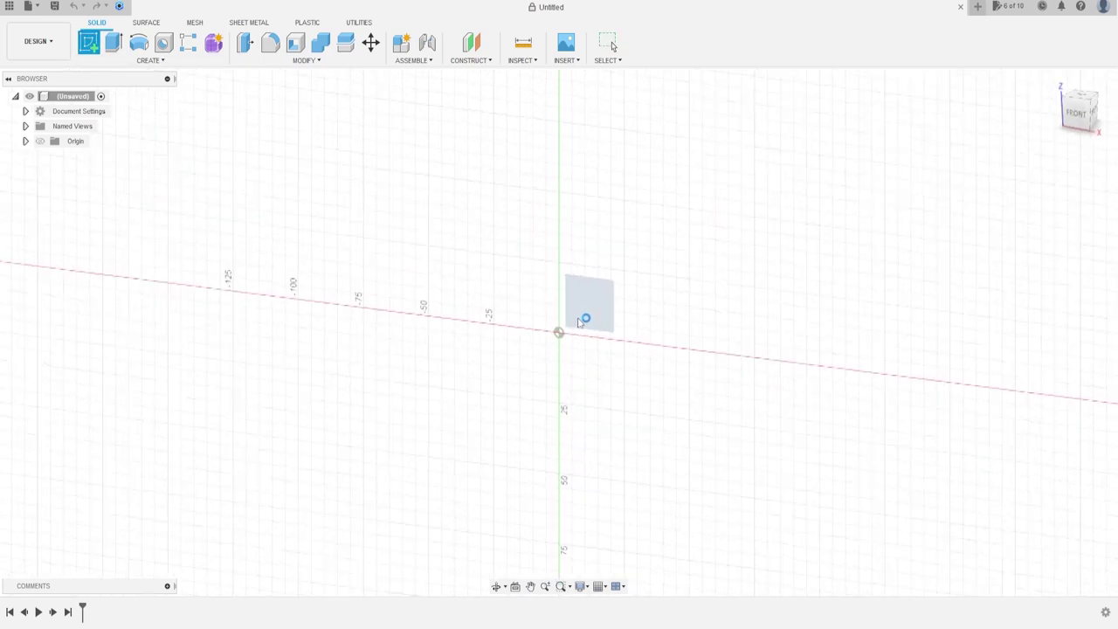
click(159, 63)
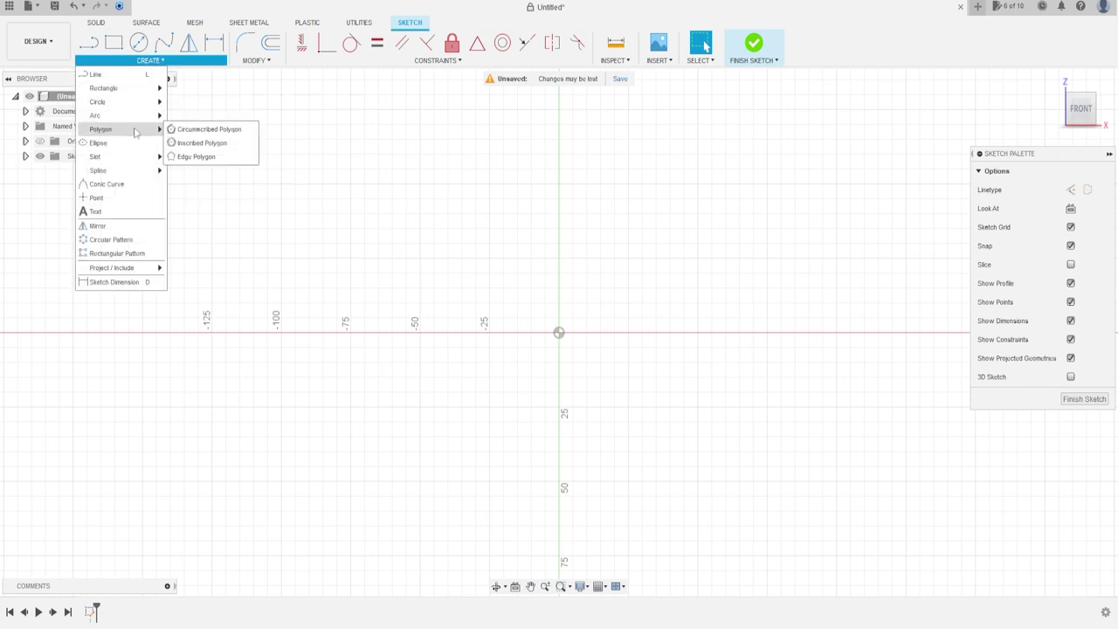
click(194, 131)
click(559, 333)
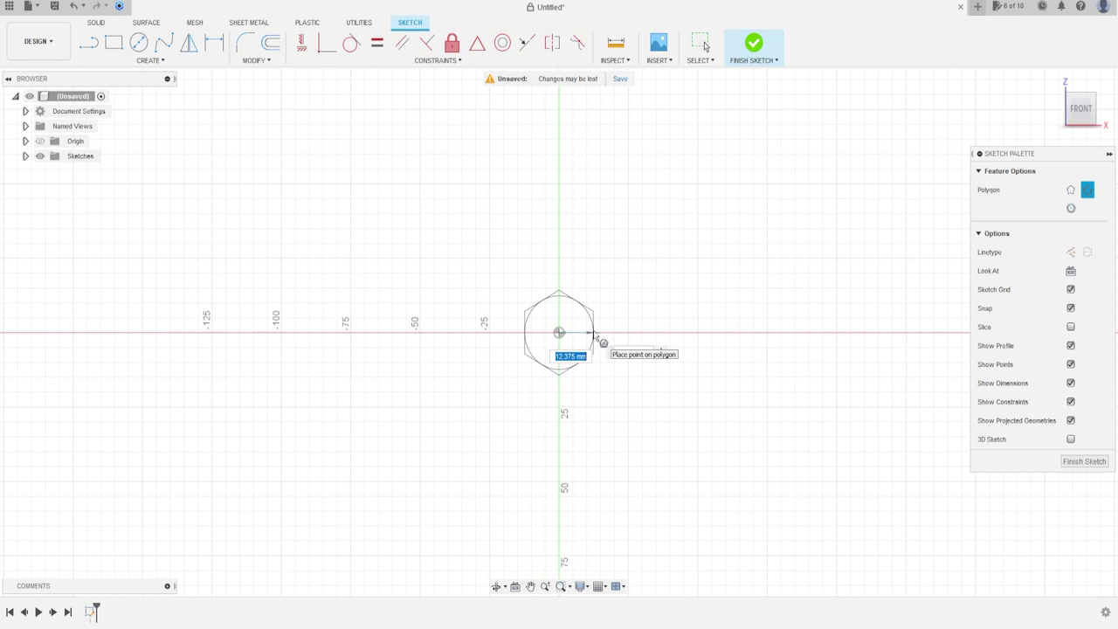
text(17.5)
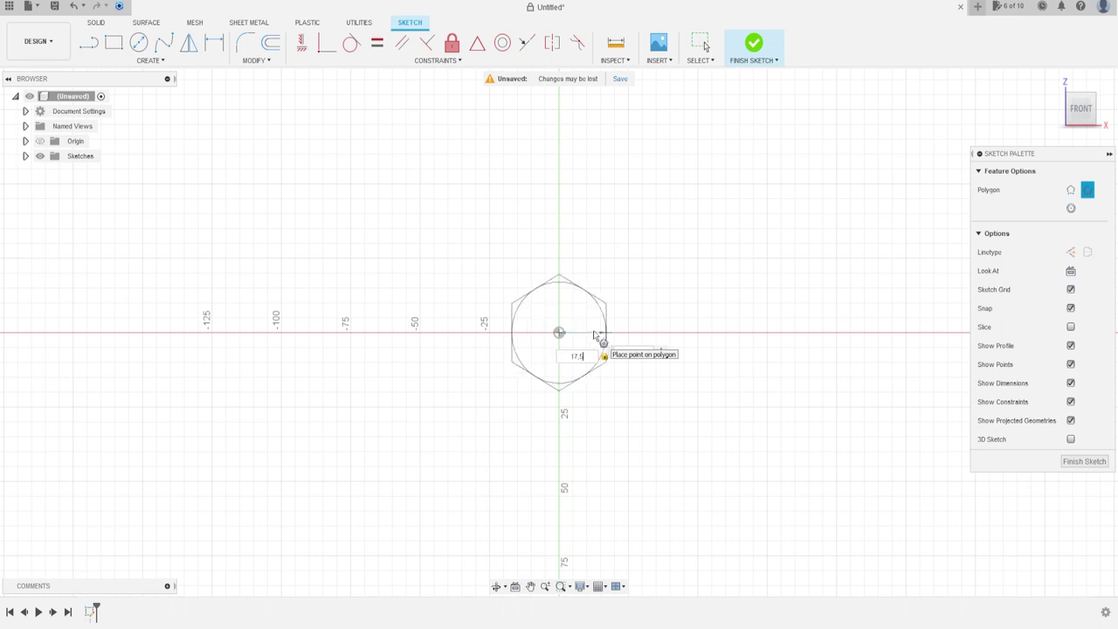
key(Return)
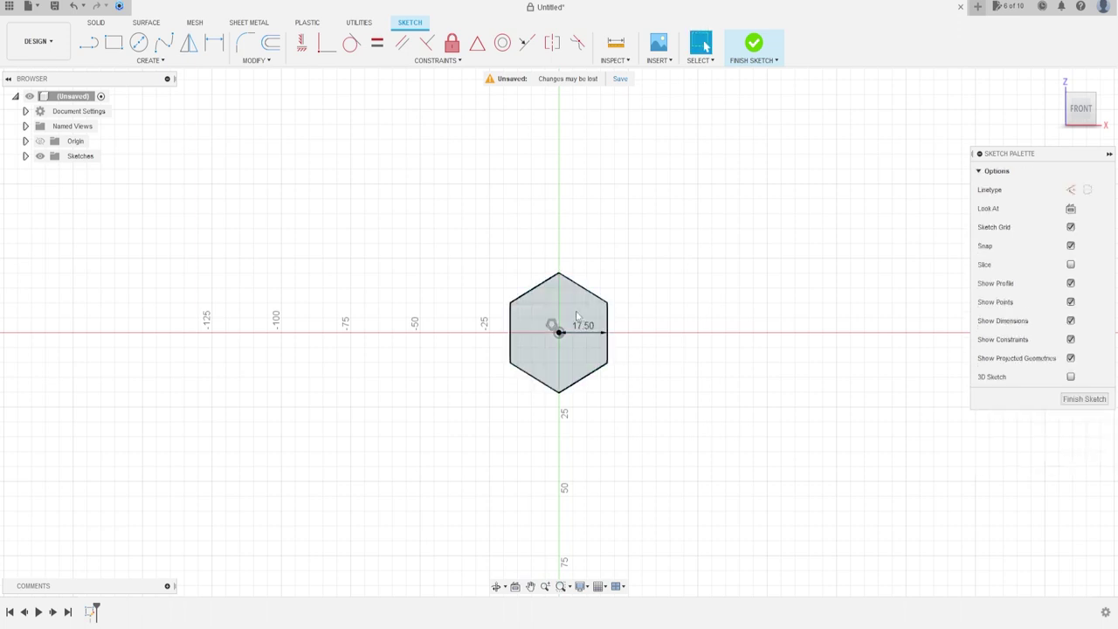
Make the hexagon's left edge vertical, draw lines from both top corners to the centre, and finish
click(304, 50)
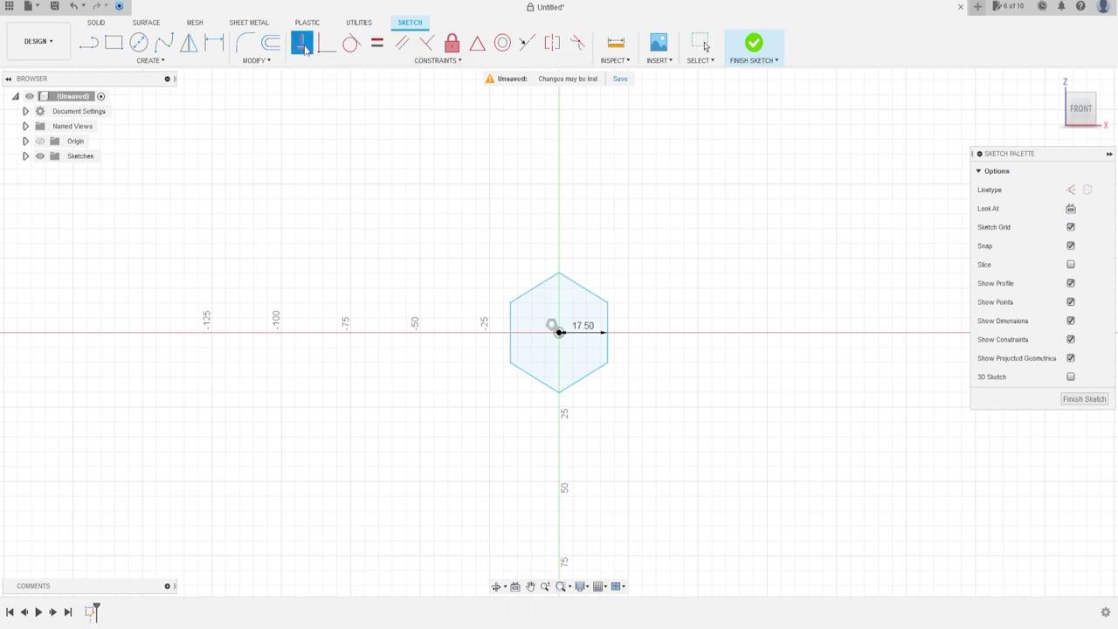
click(510, 328)
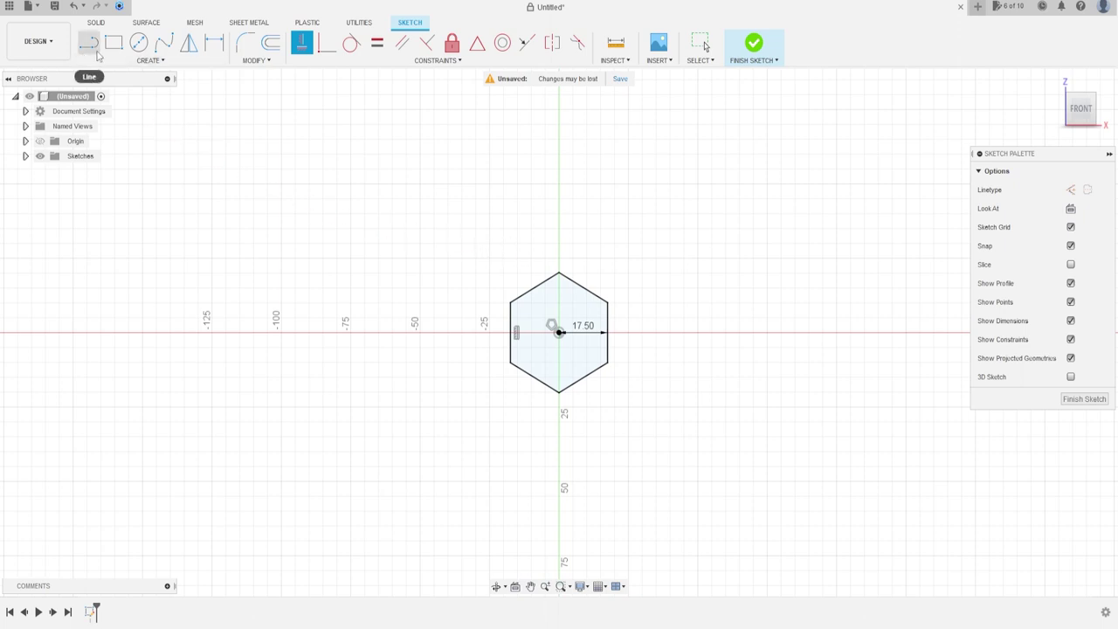
click(88, 42)
click(511, 302)
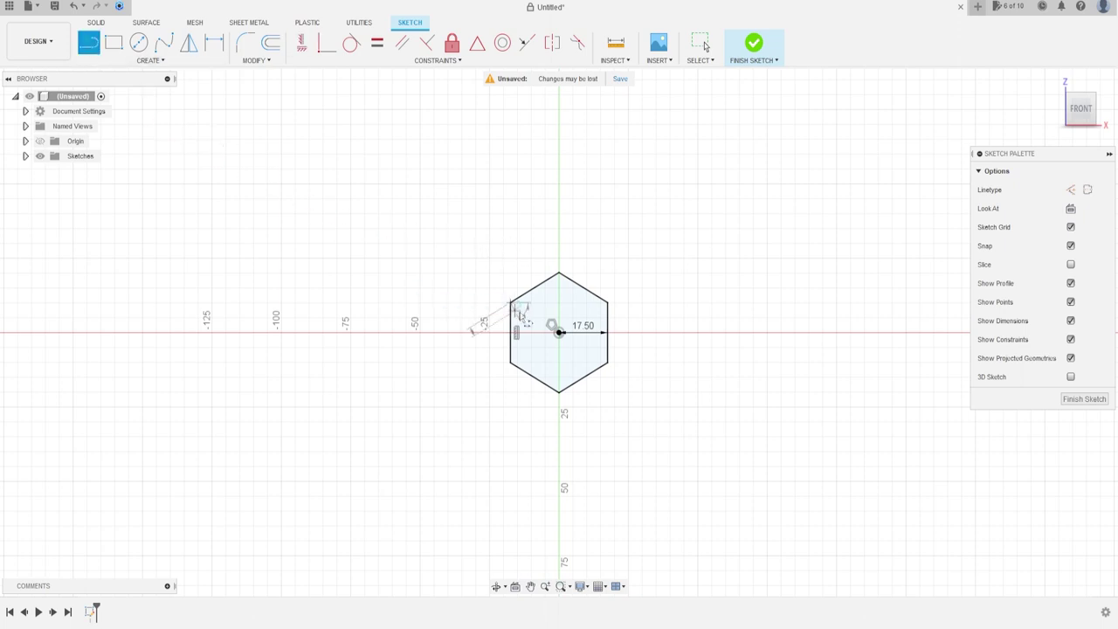
click(559, 333)
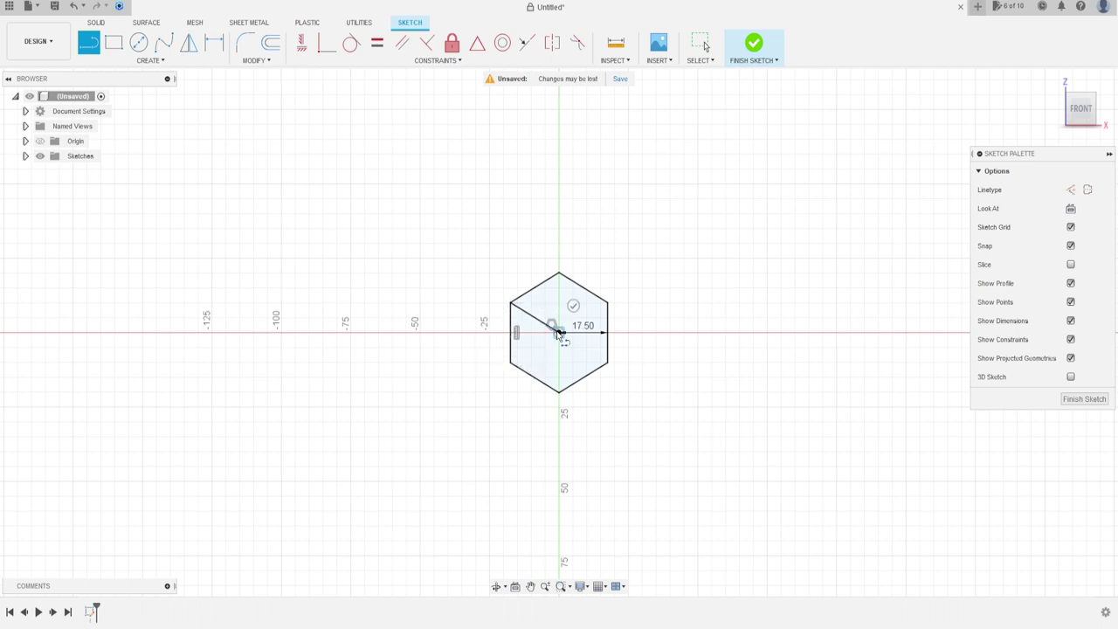
click(608, 303)
click(755, 44)
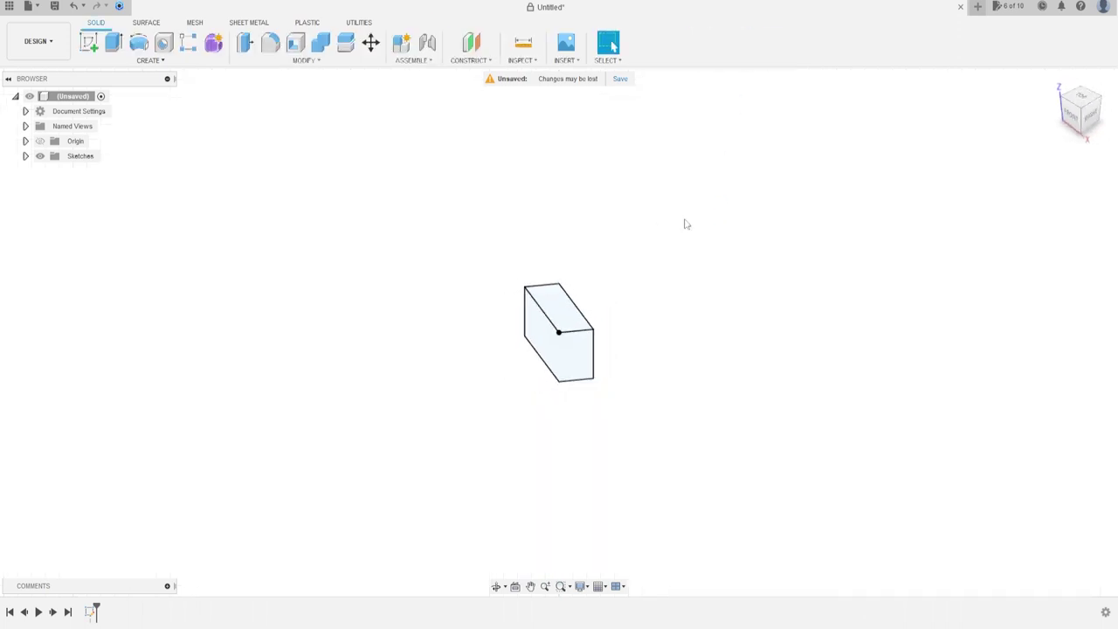
Extrude the top diamond profile of the hexagon 10 mm as a new body
click(113, 42)
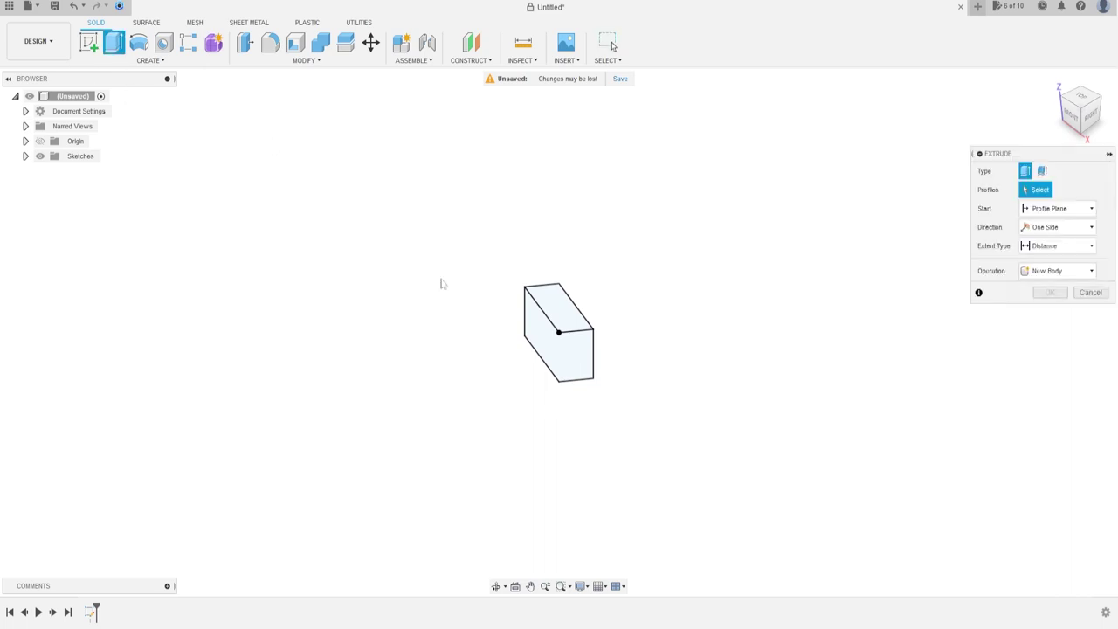
click(567, 318)
drag(566, 302, 592, 292)
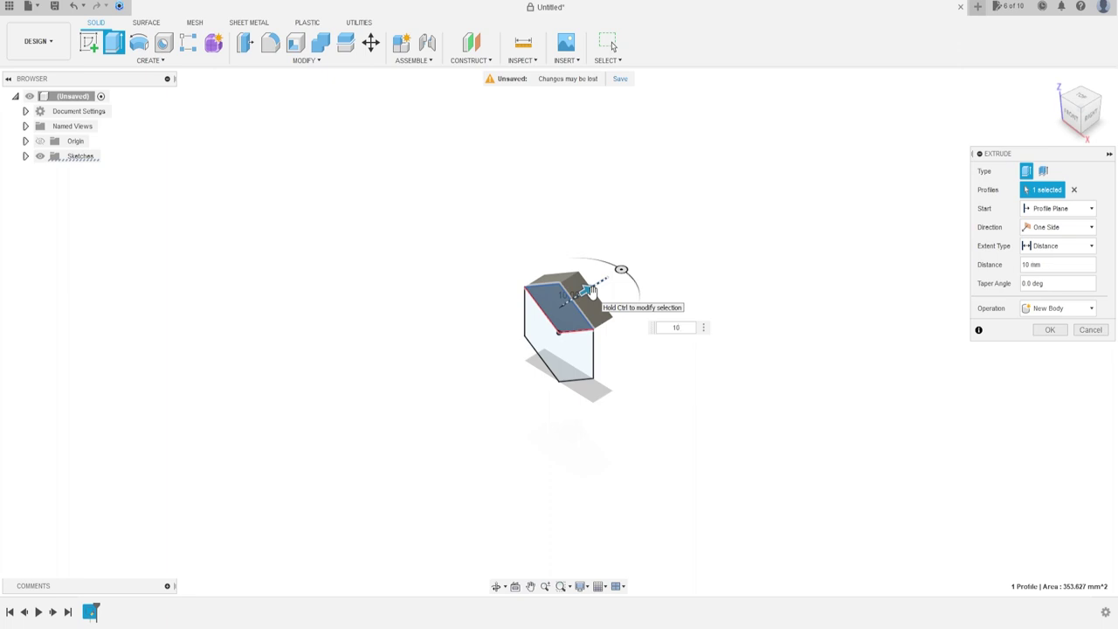
key(Return)
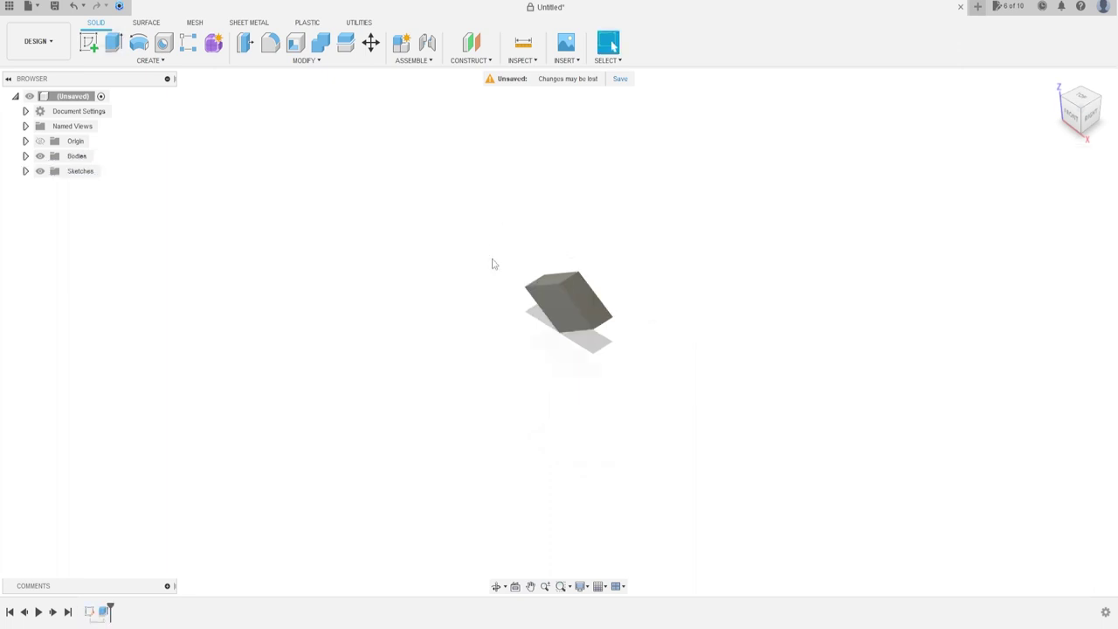
shift+middle_drag(495, 265, 508, 248)
click(88, 42)
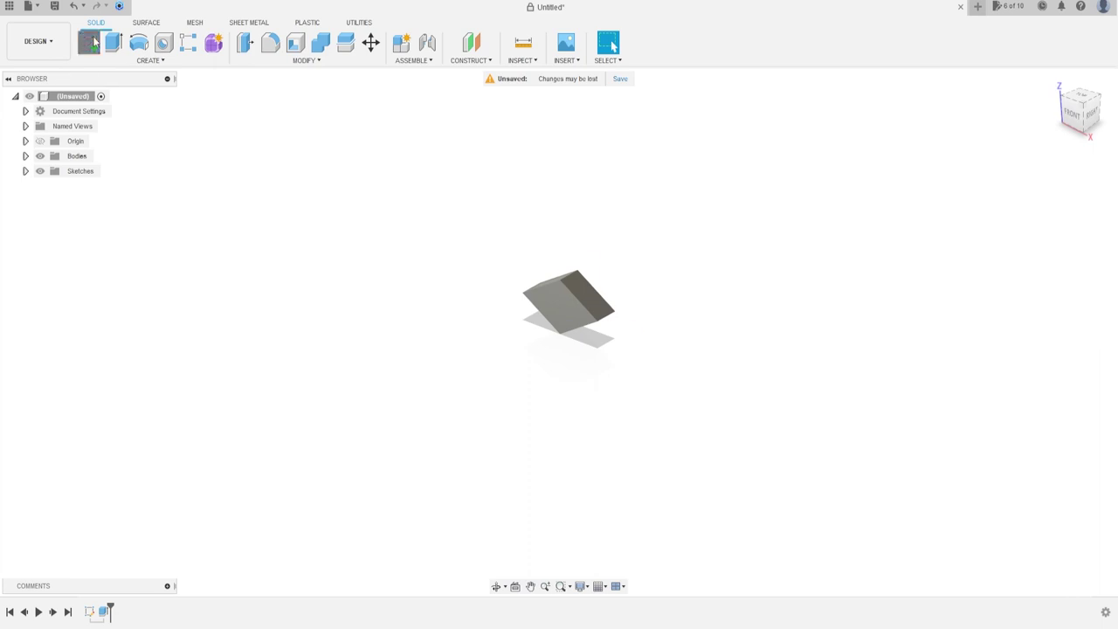
Sketch on the diamond face and offset its outline 1.00 mm inward
click(545, 304)
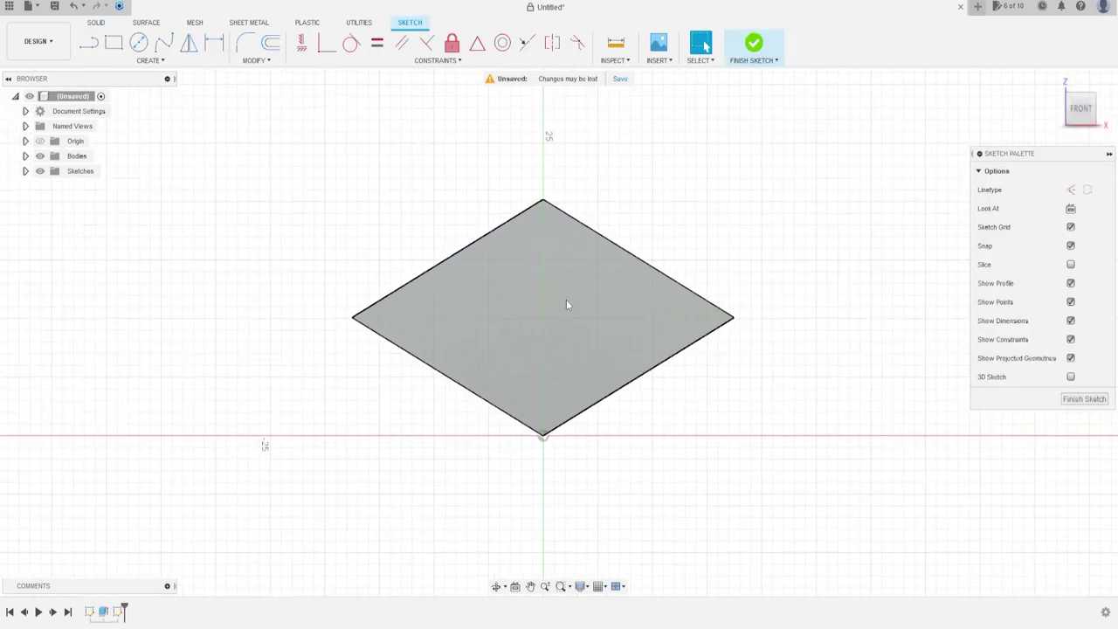
click(270, 42)
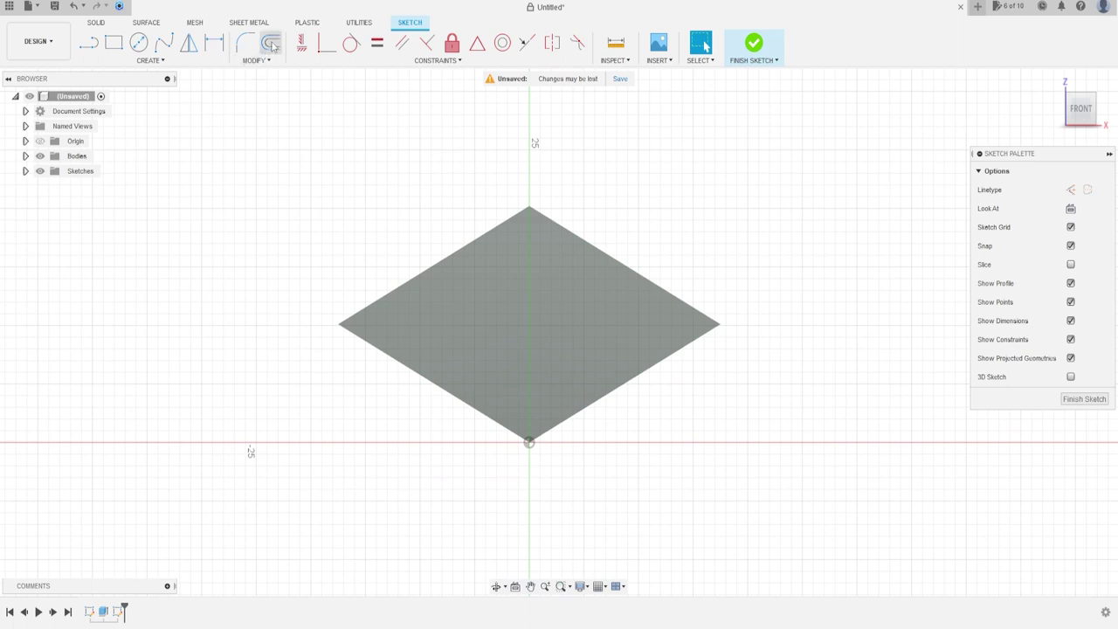
click(419, 281)
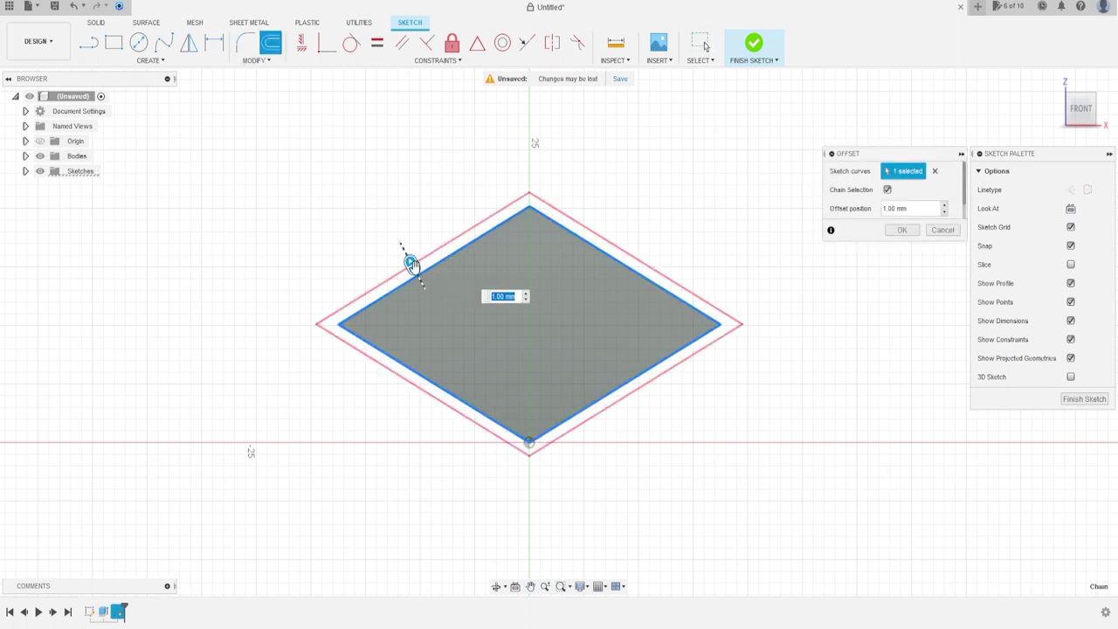
text(-1)
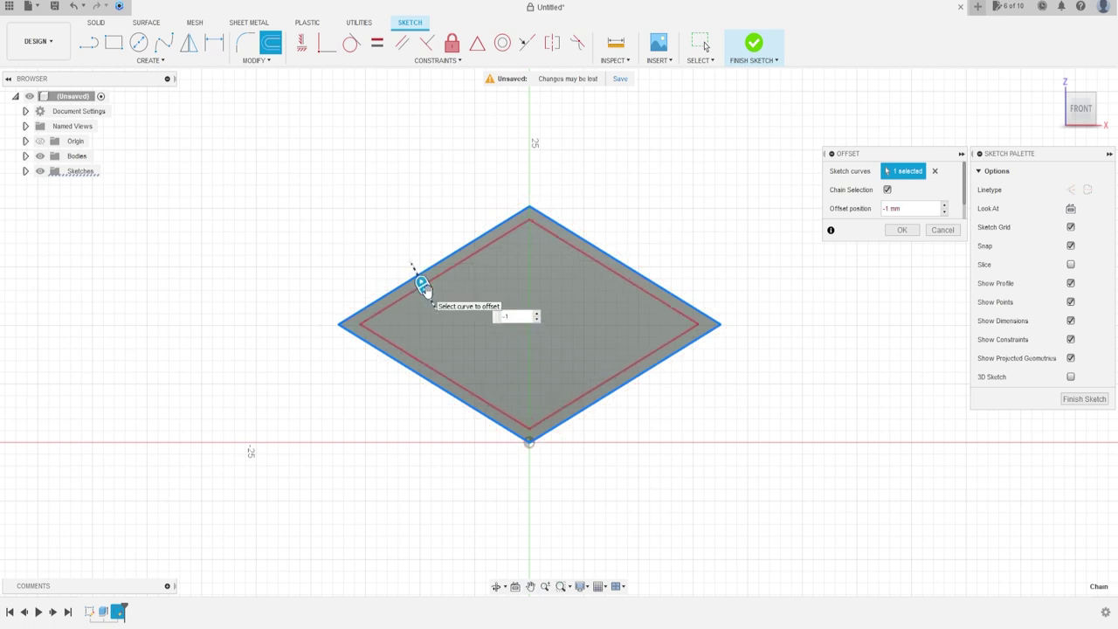
key(Return)
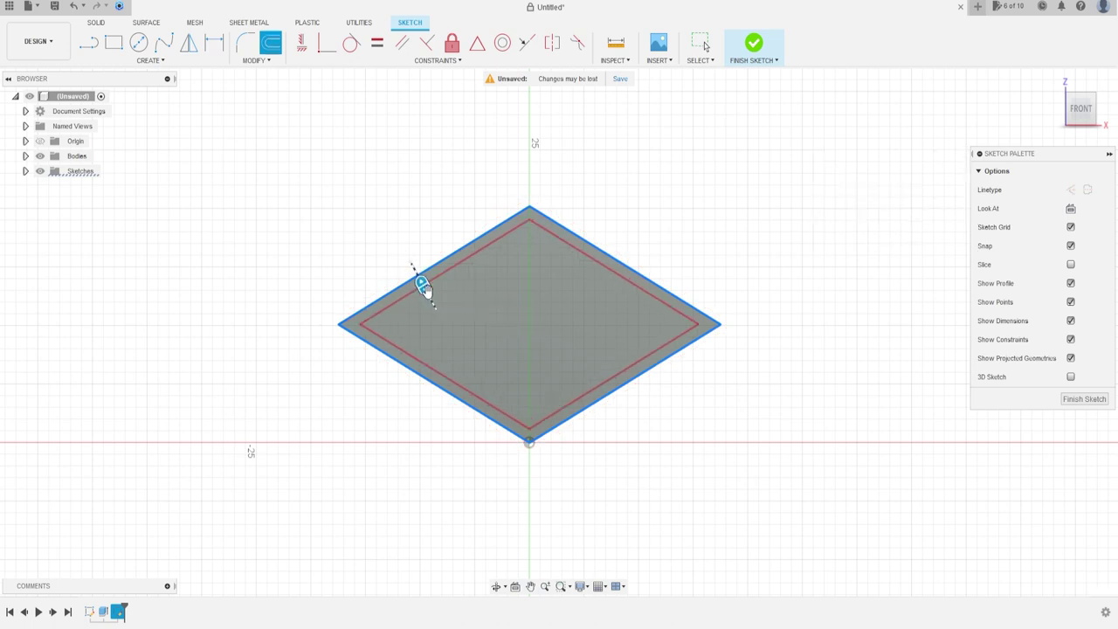
scroll(428, 292, up, 2)
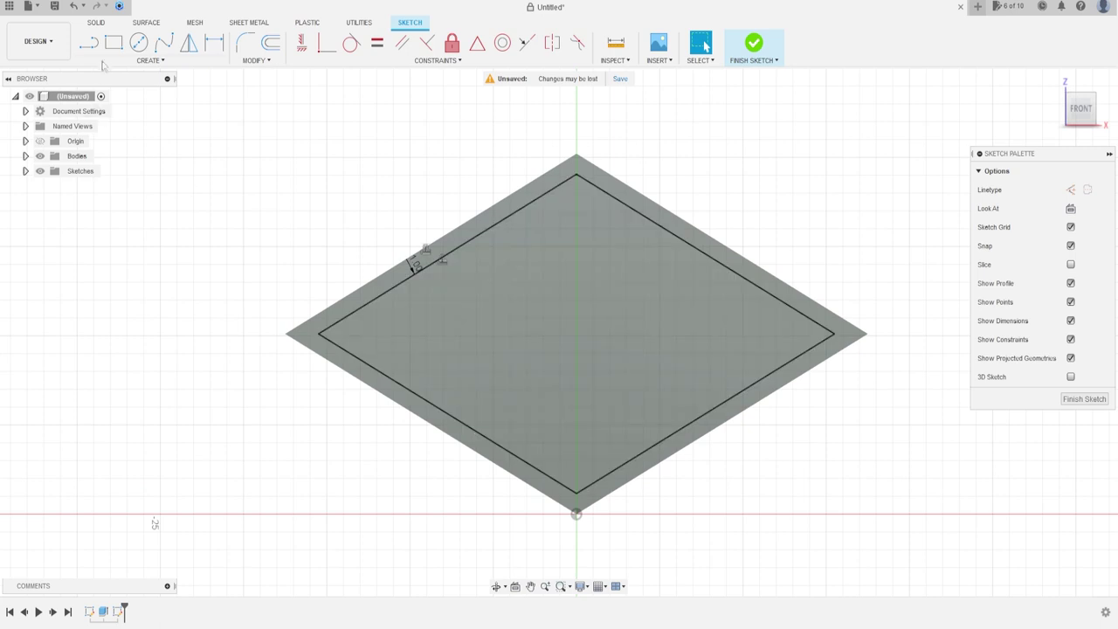
click(139, 61)
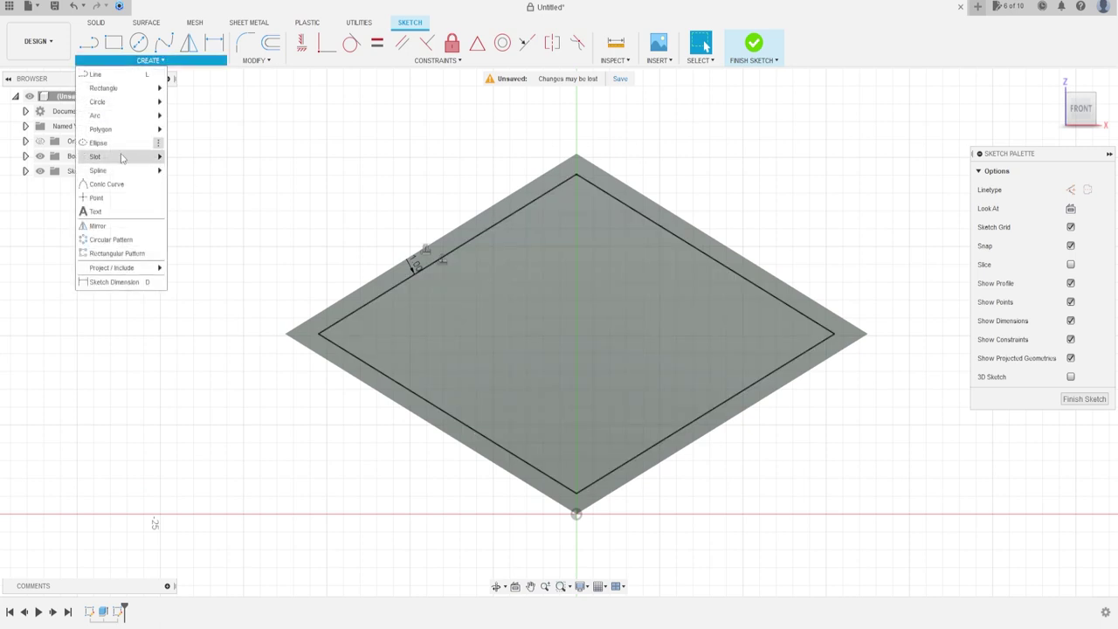
mouse_move(98, 170)
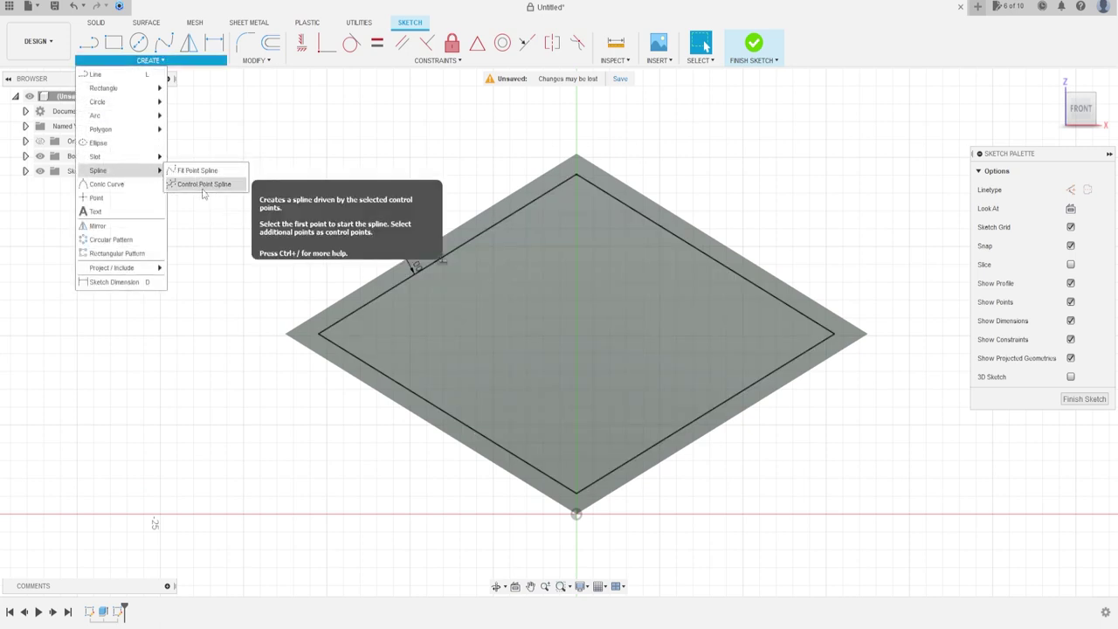
Draw a control-point spline across the inner outline from its left corner to its right corner
click(204, 184)
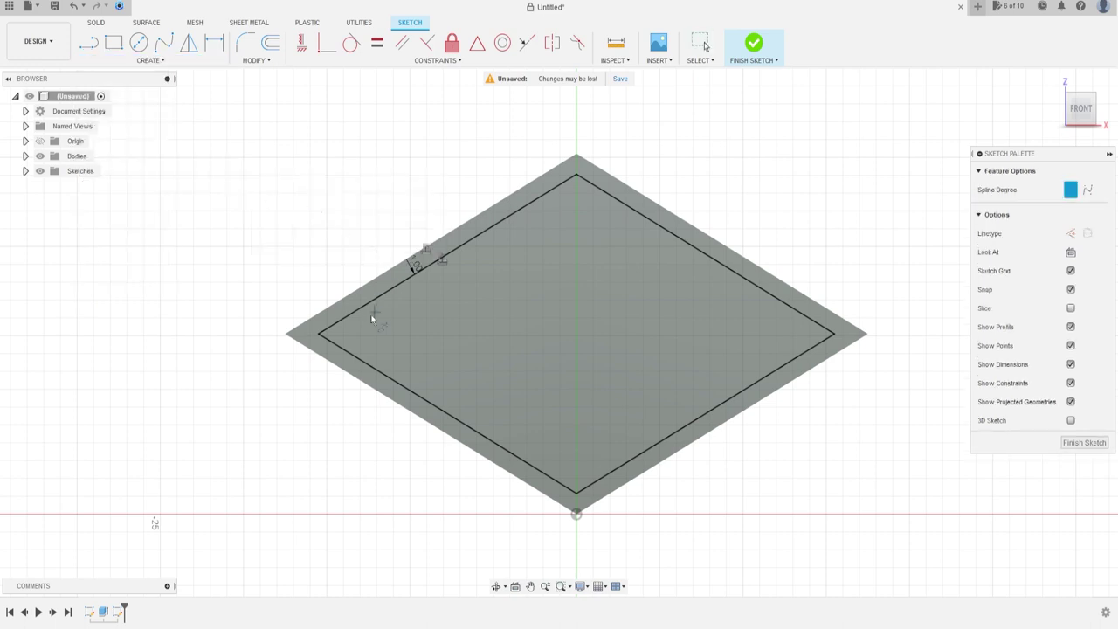
click(319, 333)
click(507, 218)
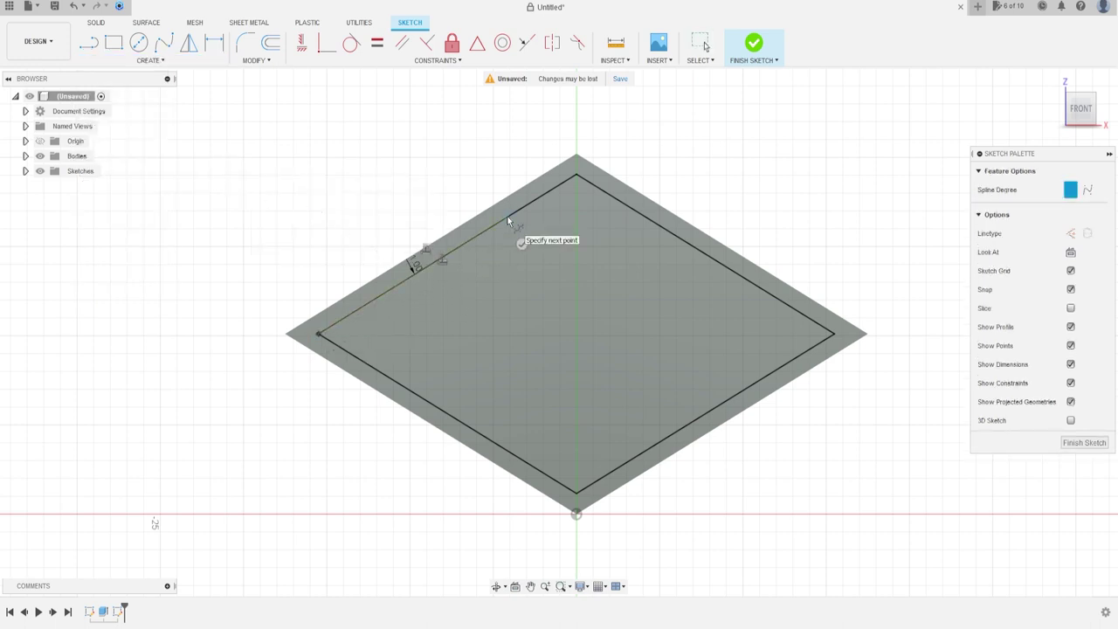
click(643, 218)
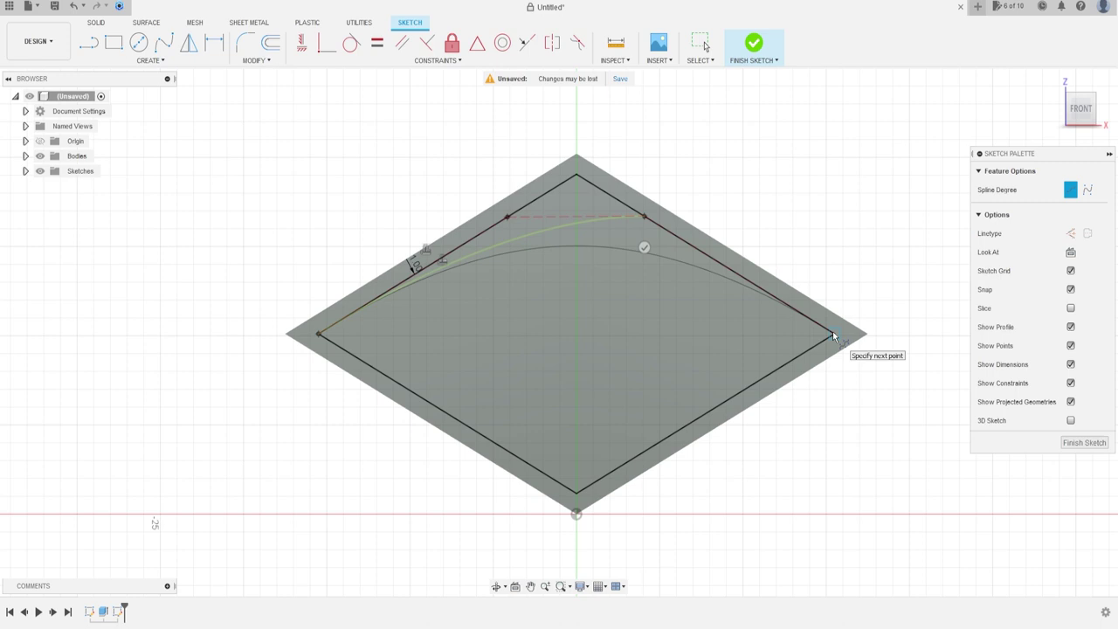
click(832, 335)
key(Return)
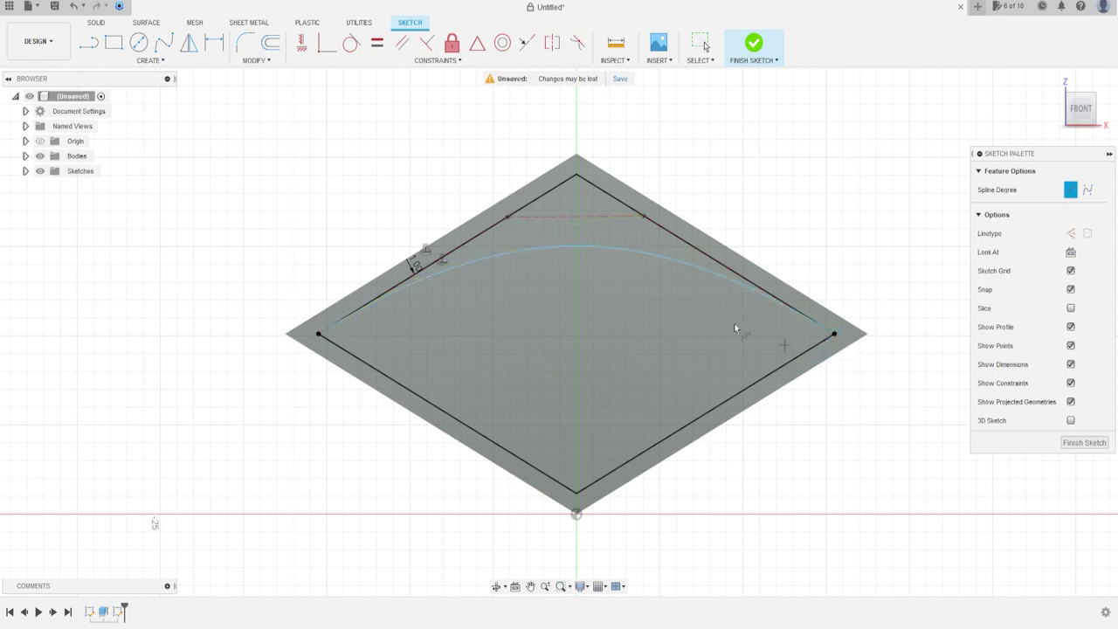
key(Escape)
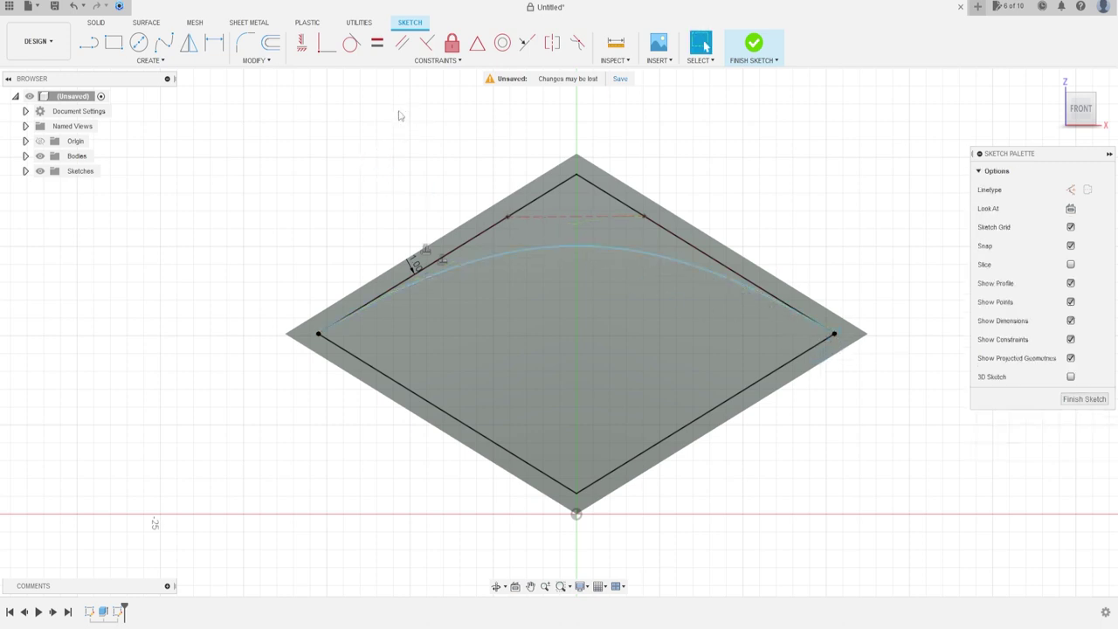
Constrain the spline's dashed top control line to be horizontal
click(302, 45)
scroll(519, 232, up, 3)
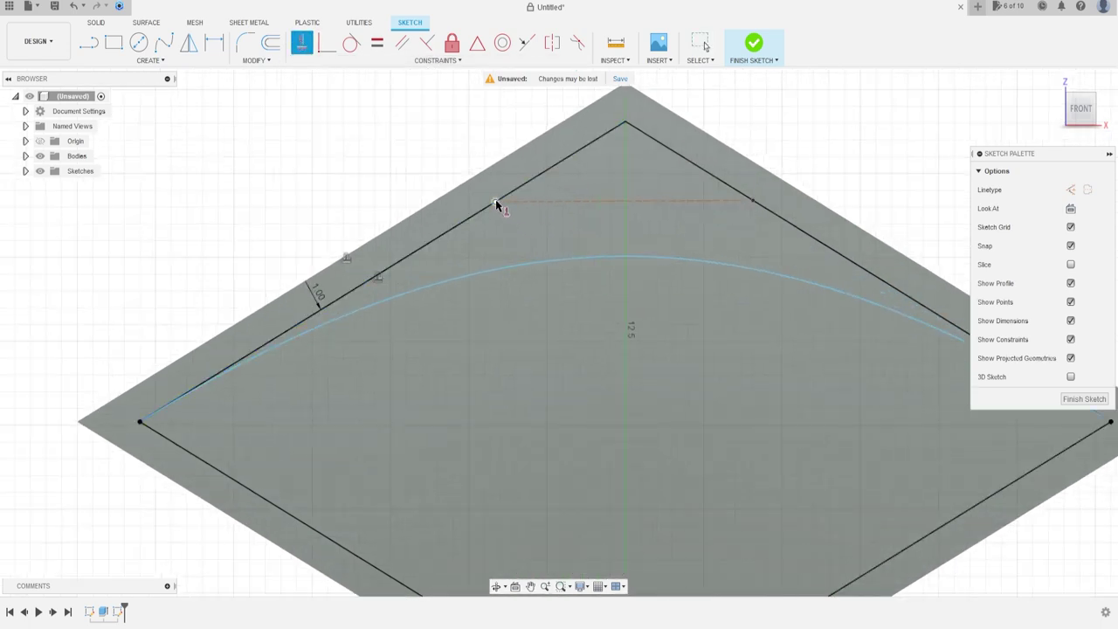
click(496, 203)
click(756, 201)
key(Escape)
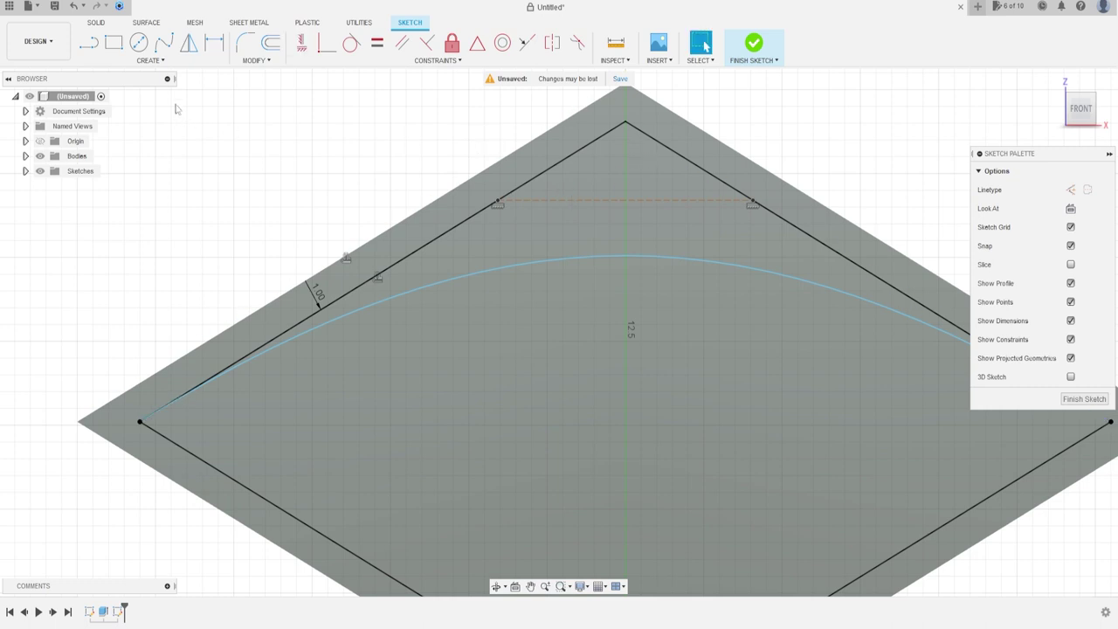
Dimension the short top control line to 1.00 mm
click(214, 49)
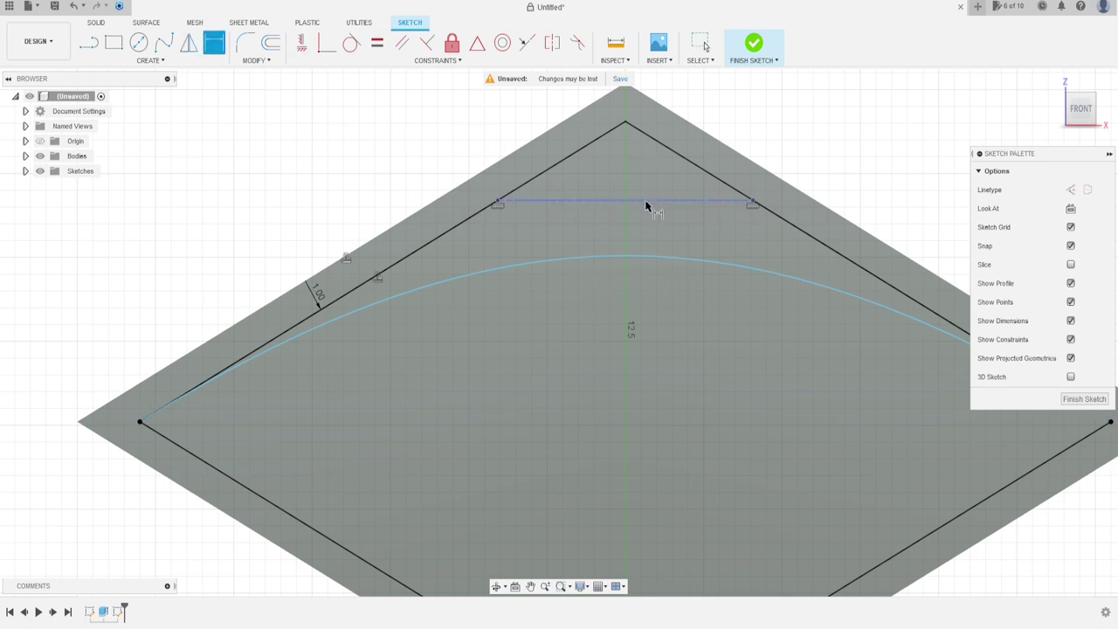
click(647, 203)
scroll(646, 203, down, 2)
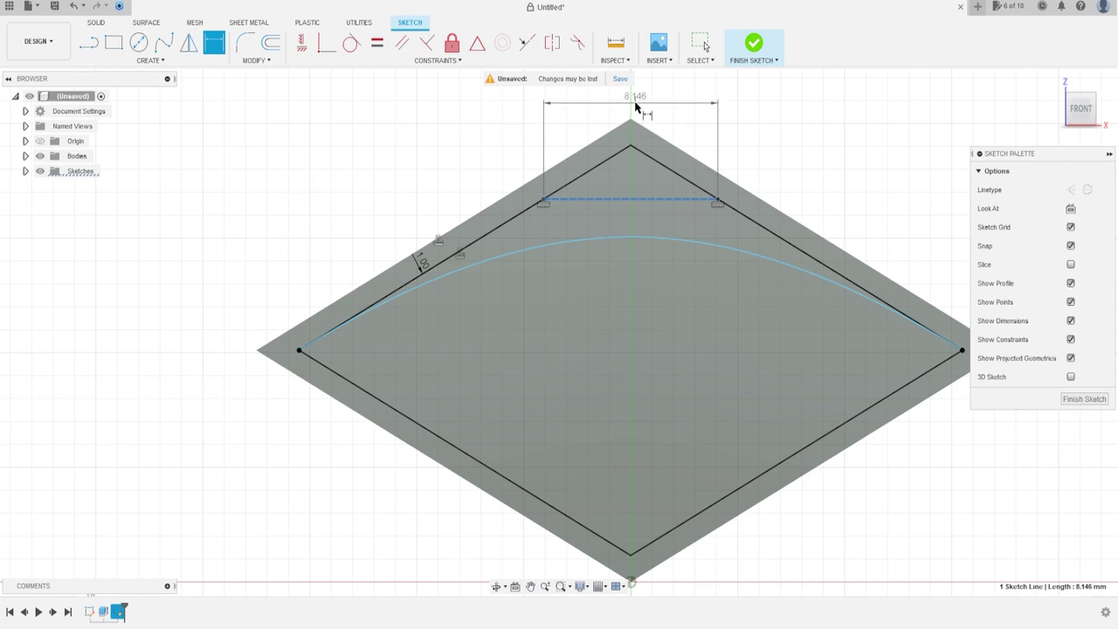
click(635, 105)
middle_drag(635, 105, 623, 192)
text(1)
key(Return)
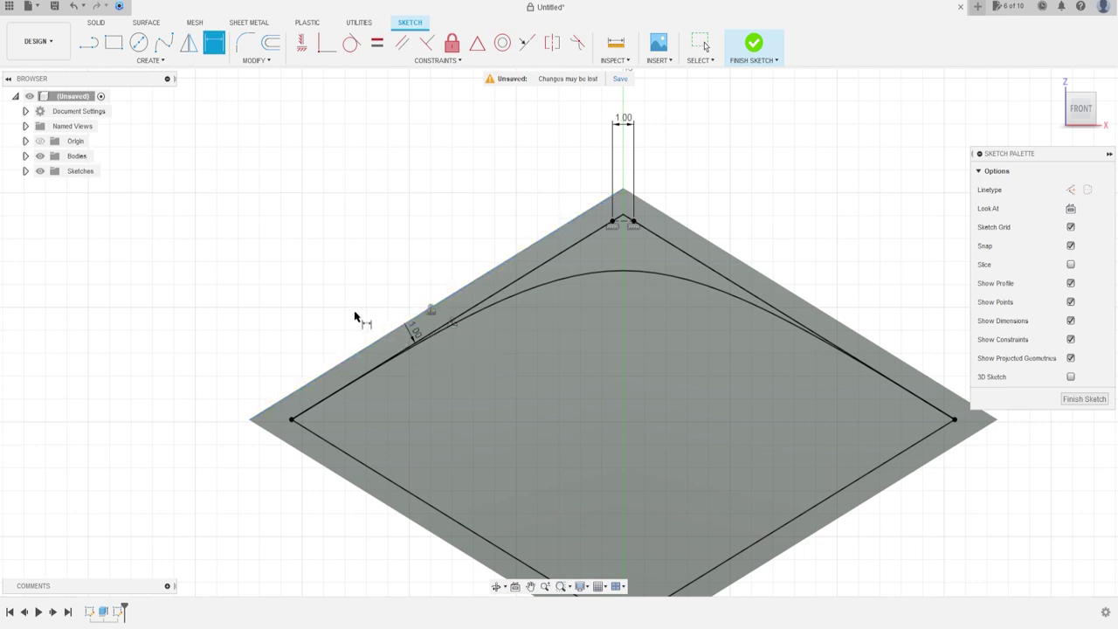
click(89, 43)
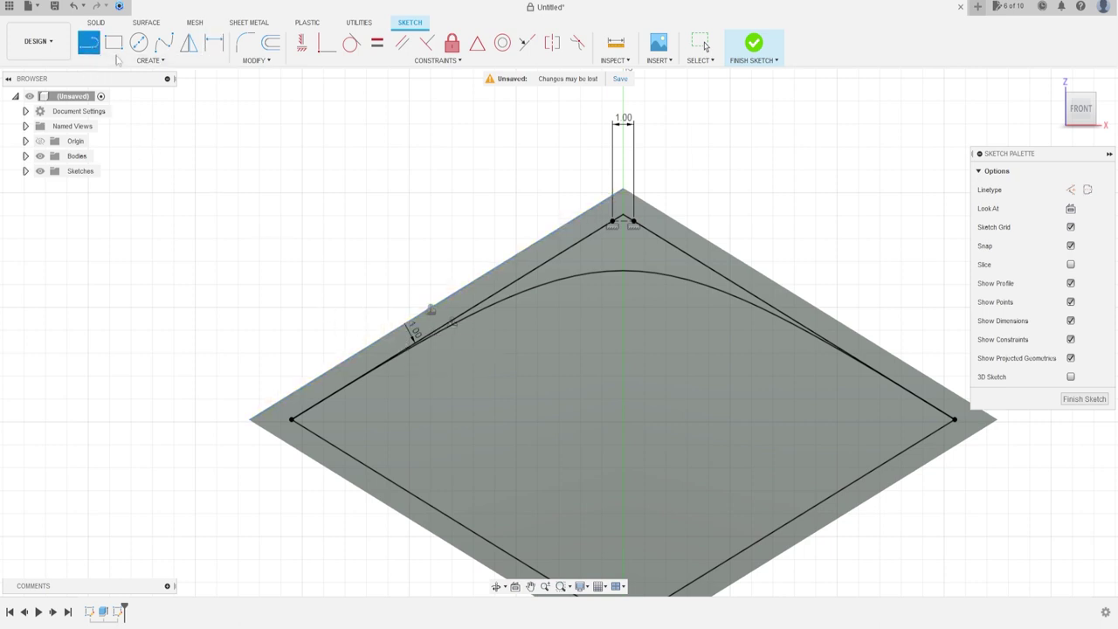
Draw horizontal and vertical construction centre lines between the diamond's opposite vertices
click(1071, 190)
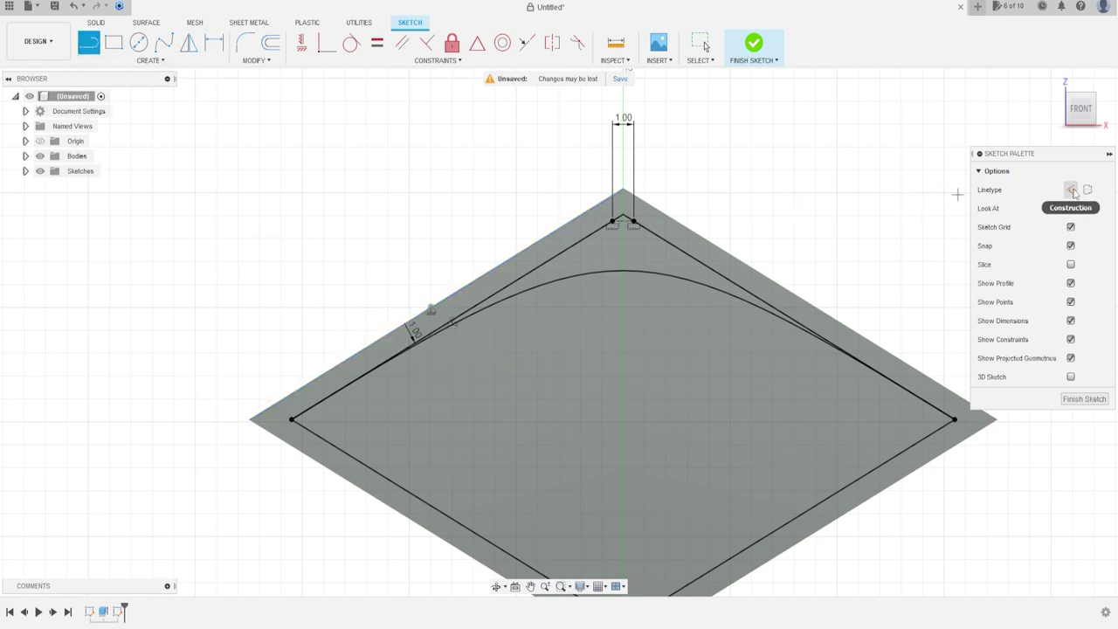
click(291, 420)
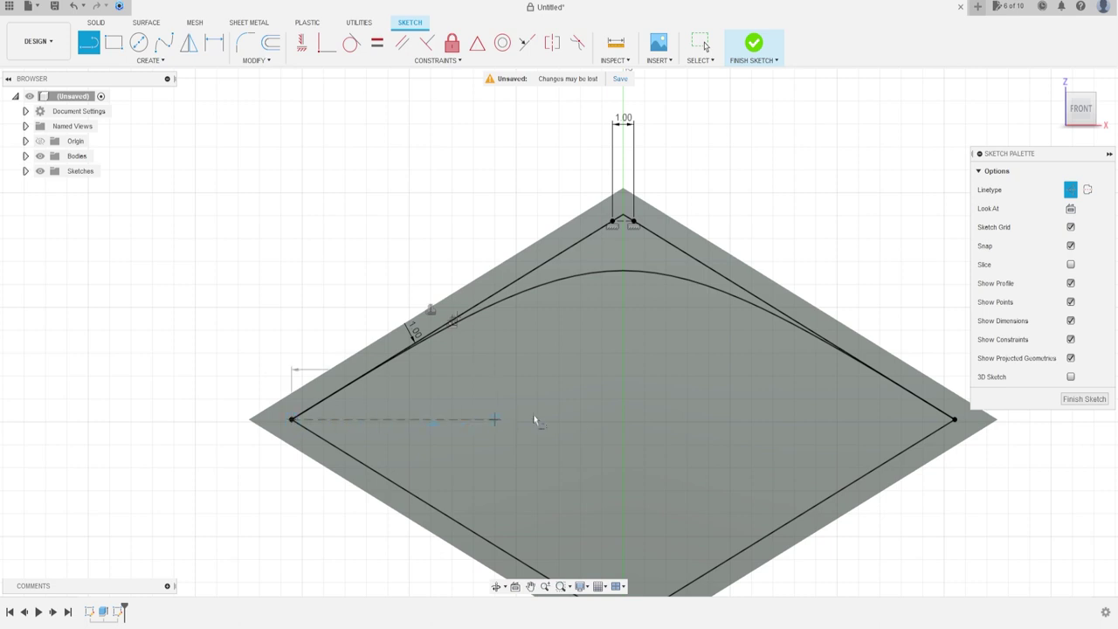
click(954, 420)
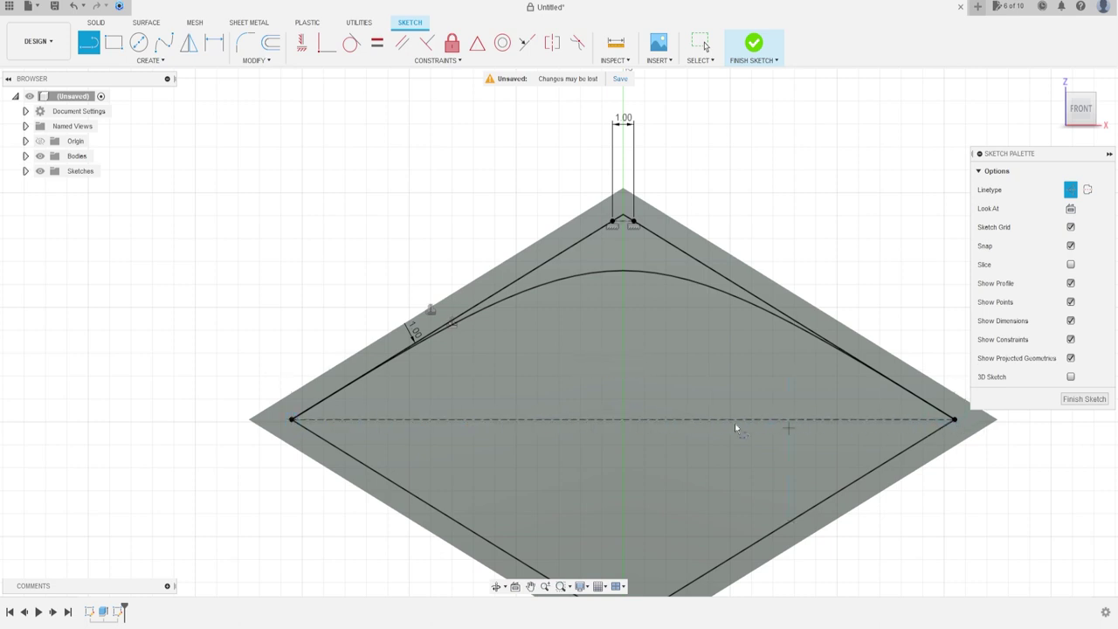
click(623, 216)
middle_drag(632, 456, 620, 360)
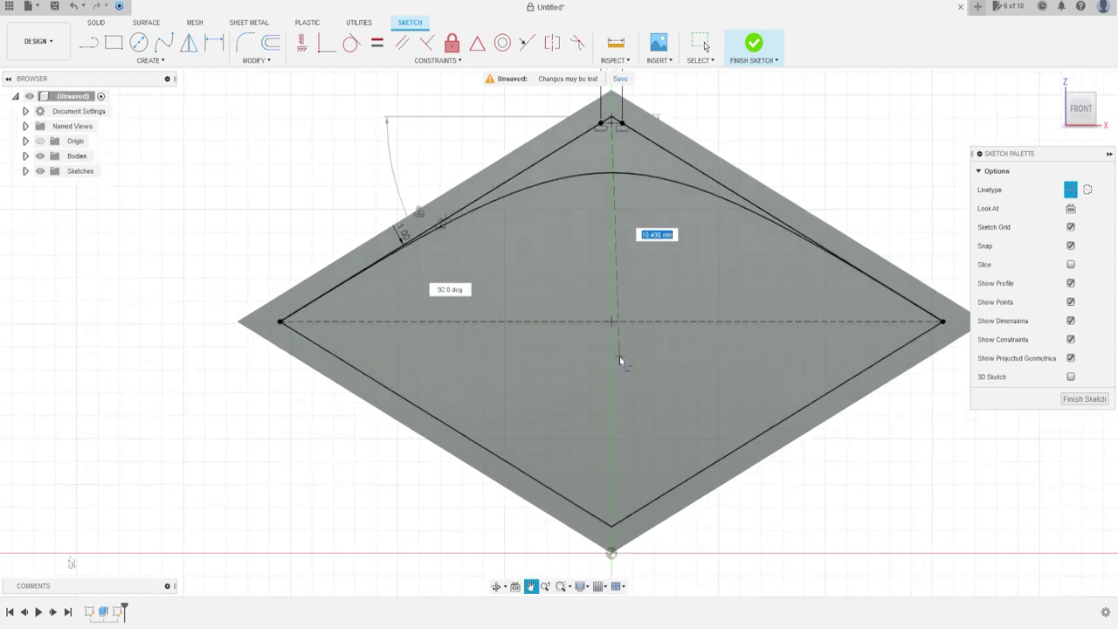
double_click(611, 550)
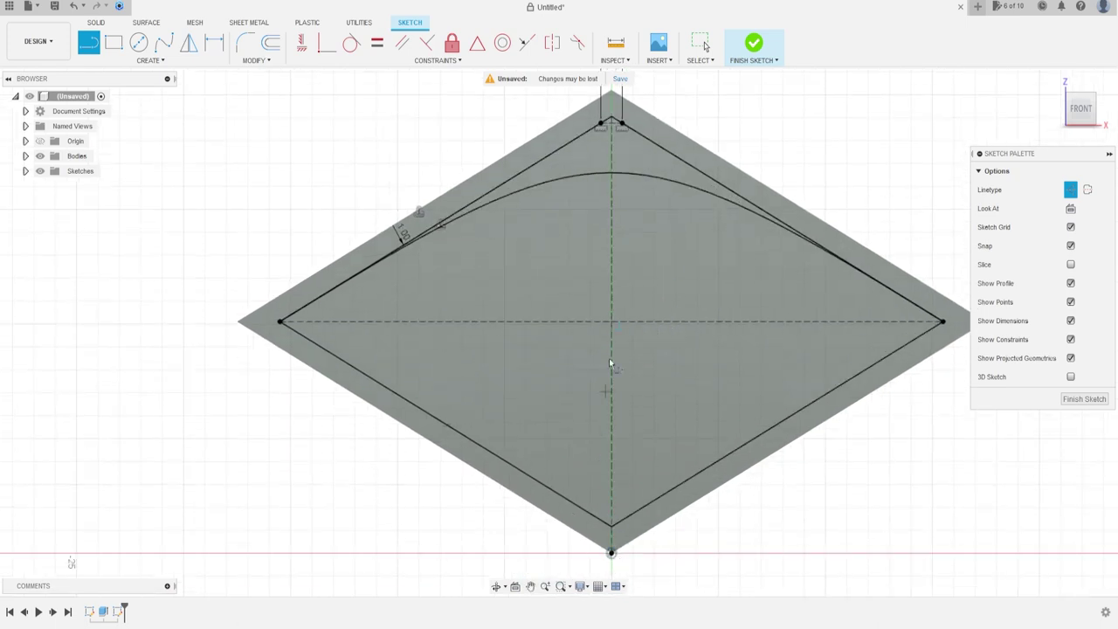
scroll(724, 217, down, 2)
middle_drag(724, 203, 677, 384)
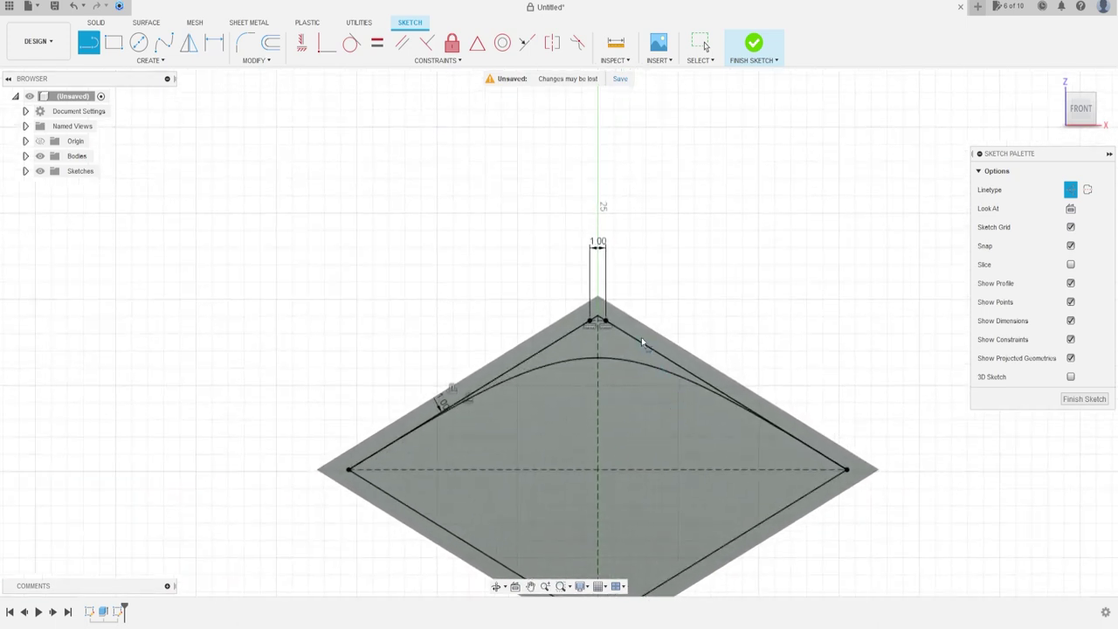
key(Escape)
Mirror the top spline across the horizontal centre line to form the bottom curve
click(149, 60)
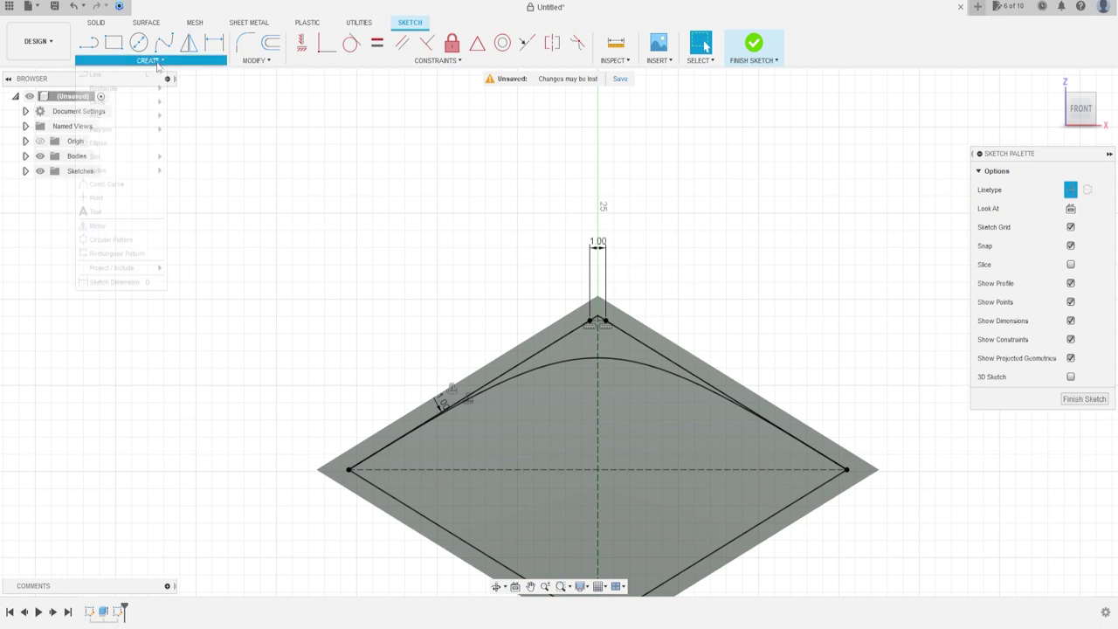
click(125, 229)
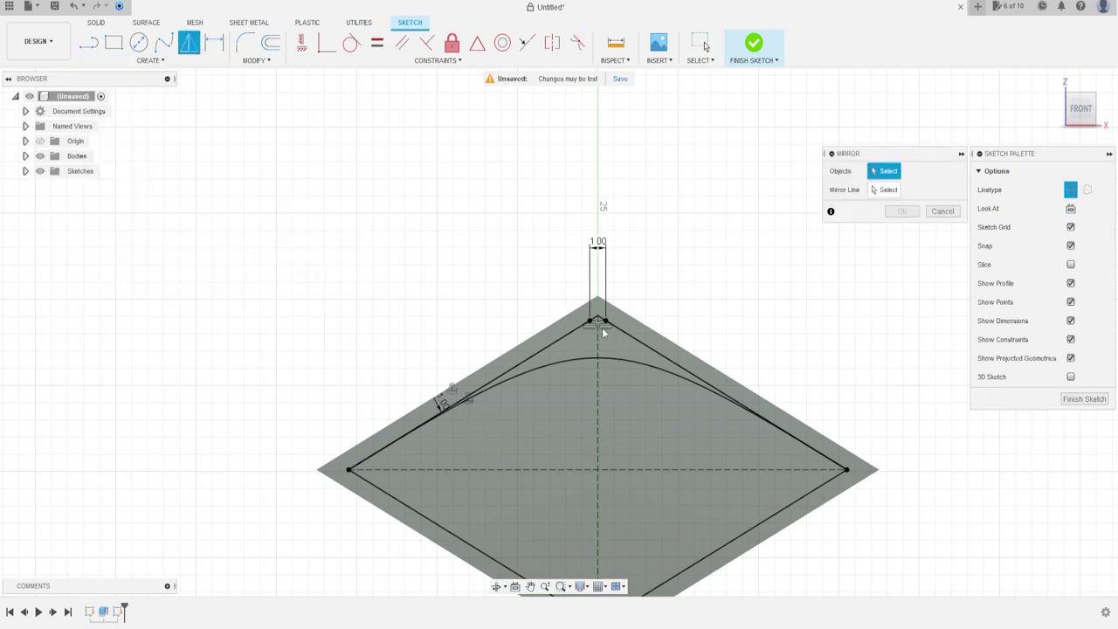
click(572, 361)
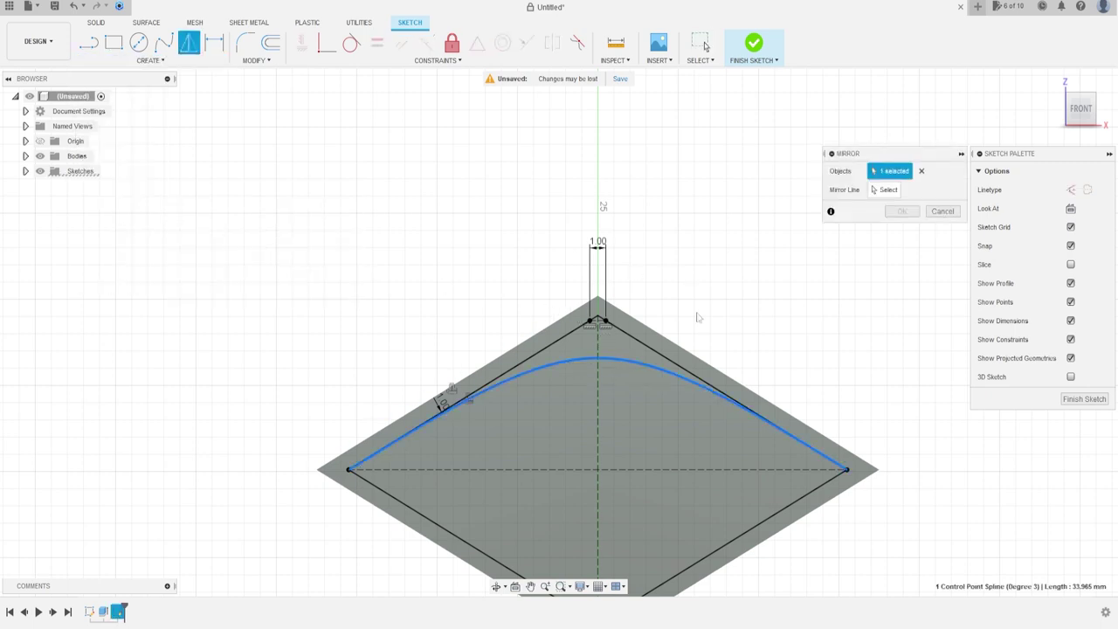
click(891, 197)
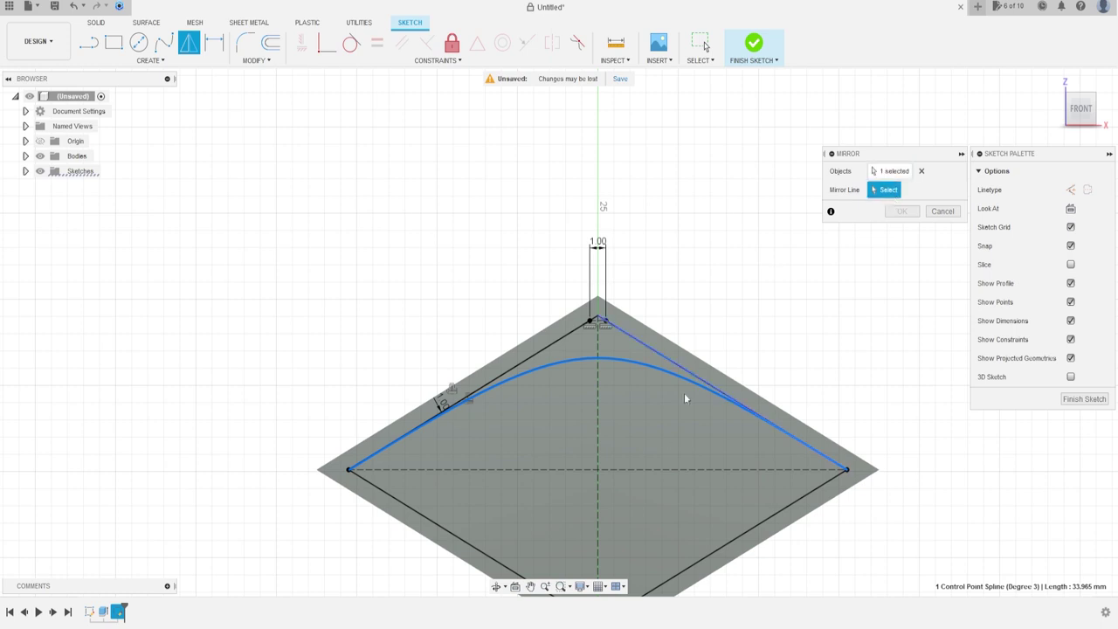
click(657, 471)
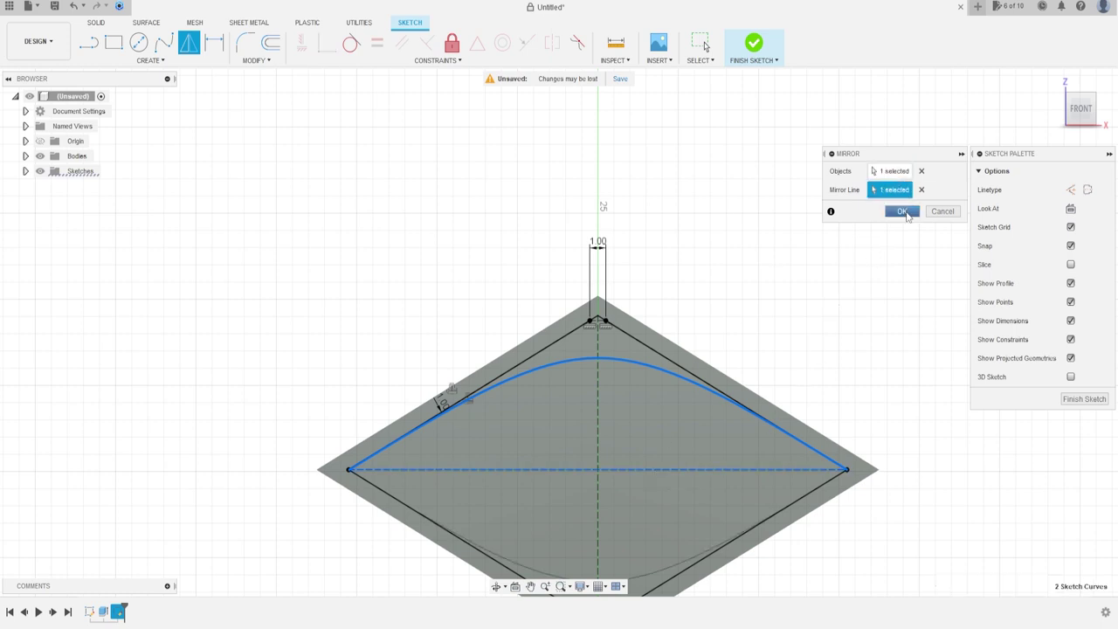
click(901, 211)
scroll(668, 430, up, 5)
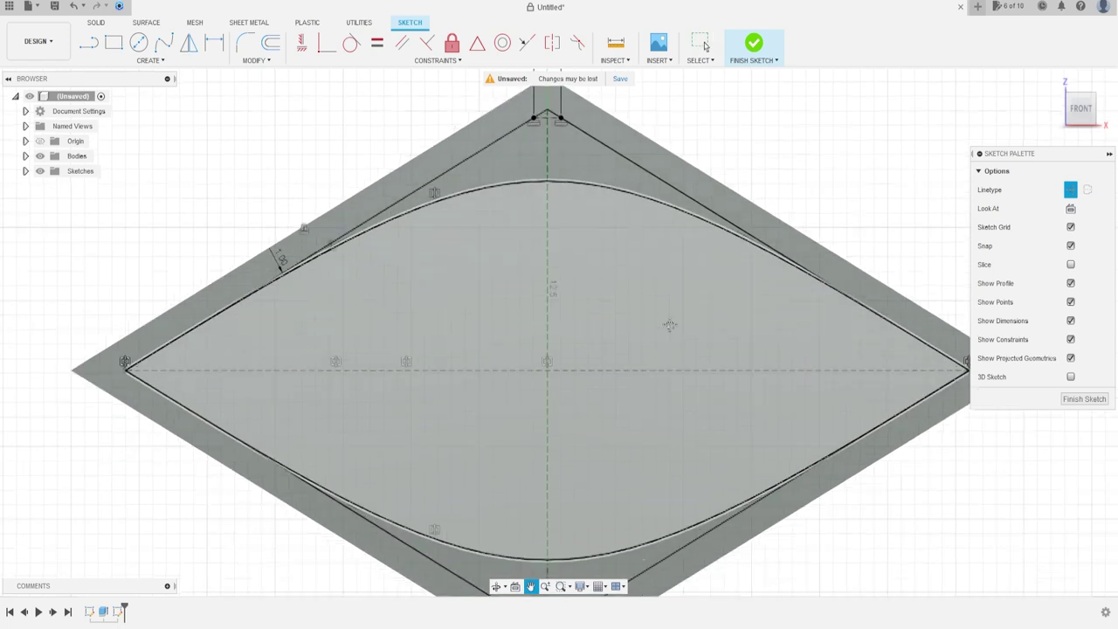
scroll(665, 340, down, 3)
scroll(660, 338, down, 2)
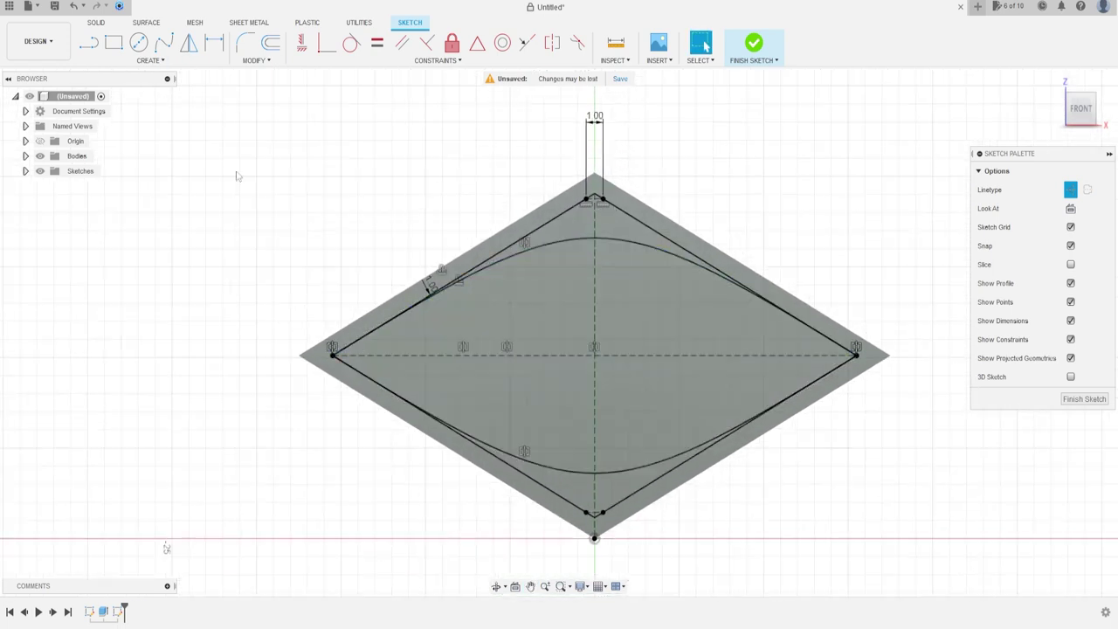
Add a three-point arc joining the top and bottom curves on the centre line, radius 8.00 mm
click(150, 60)
mouse_move(96, 115)
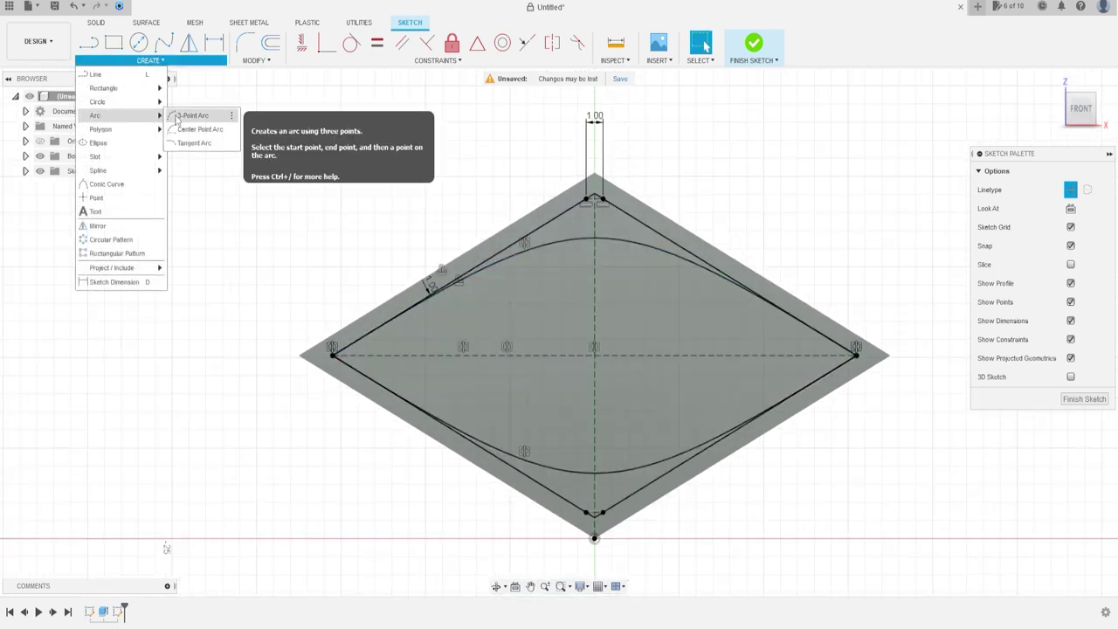
click(175, 120)
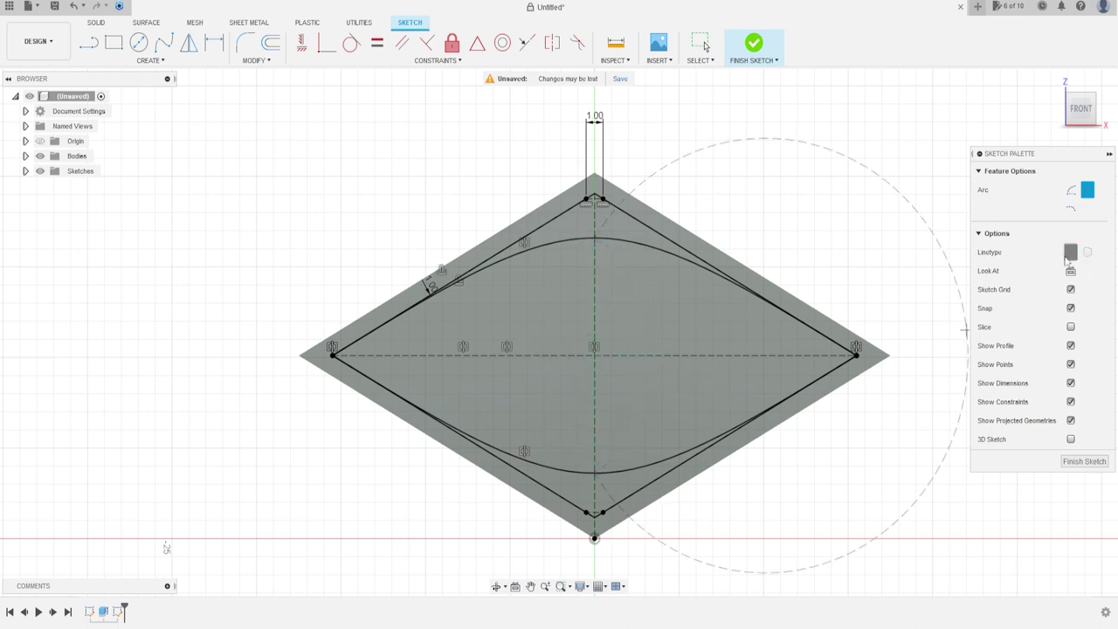
click(659, 358)
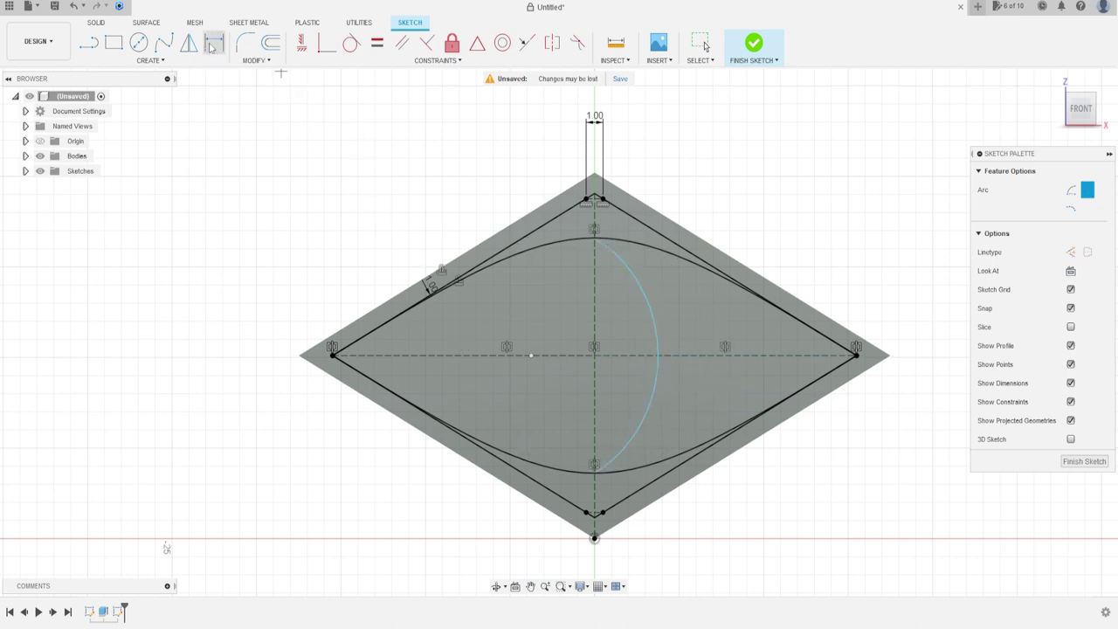
click(214, 42)
click(657, 332)
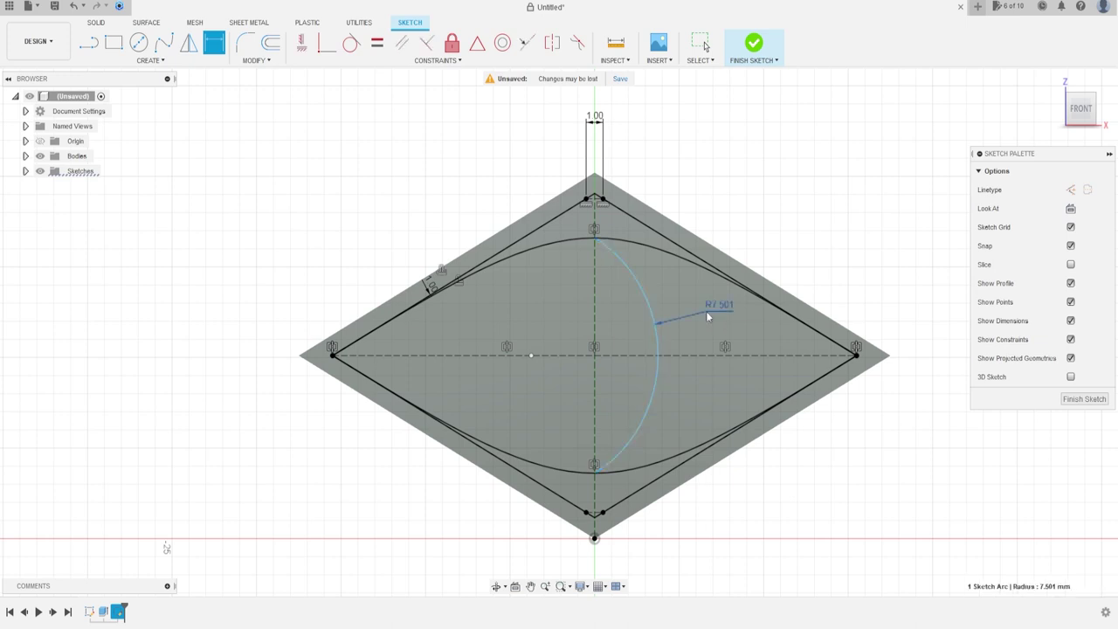
click(707, 317)
text(8)
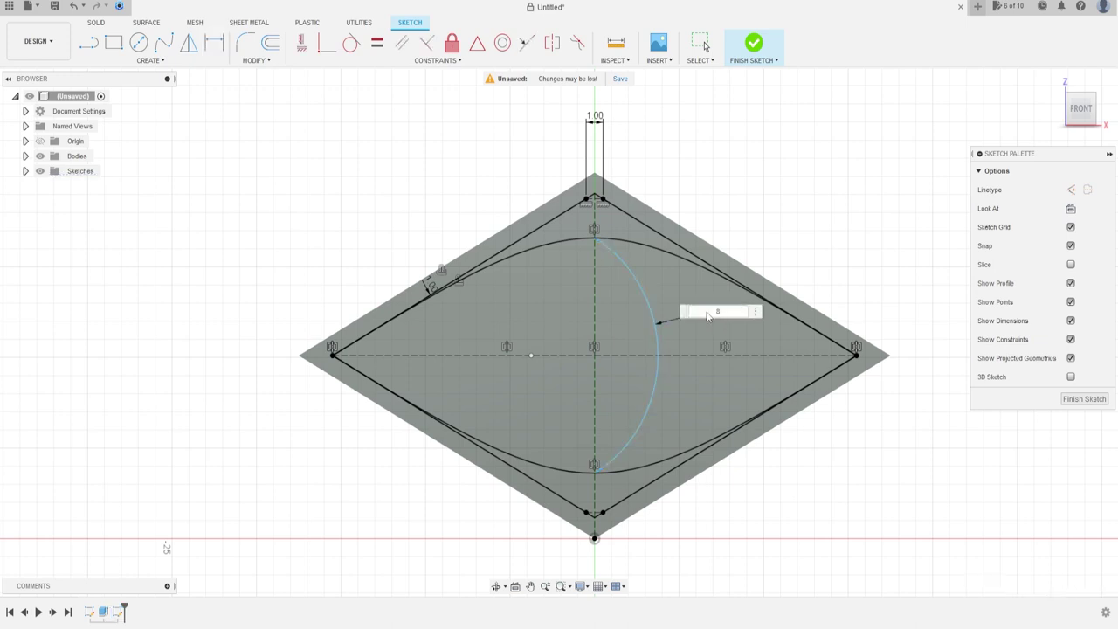
key(Return)
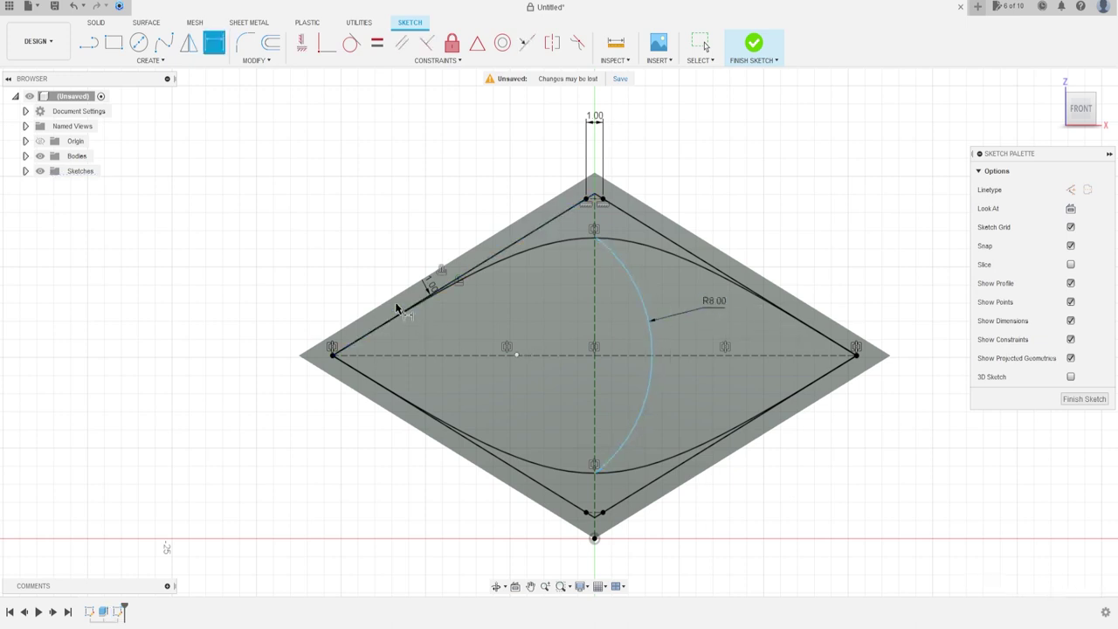
click(256, 61)
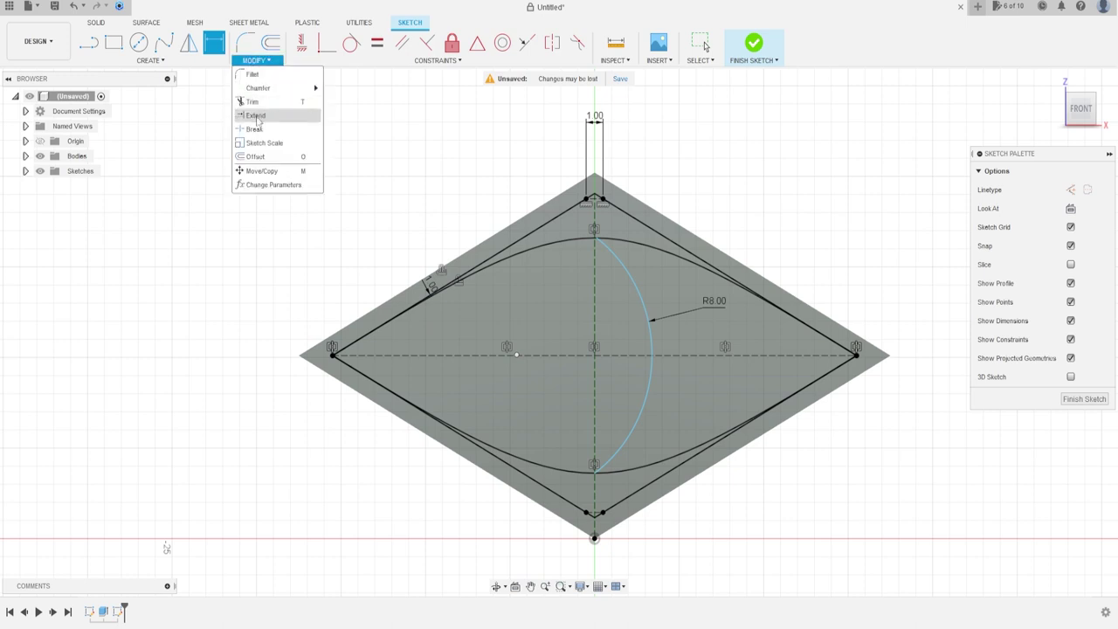
Rotate the R8 arc -90° about the vertical centre line, then finish the sketch
click(264, 180)
click(652, 347)
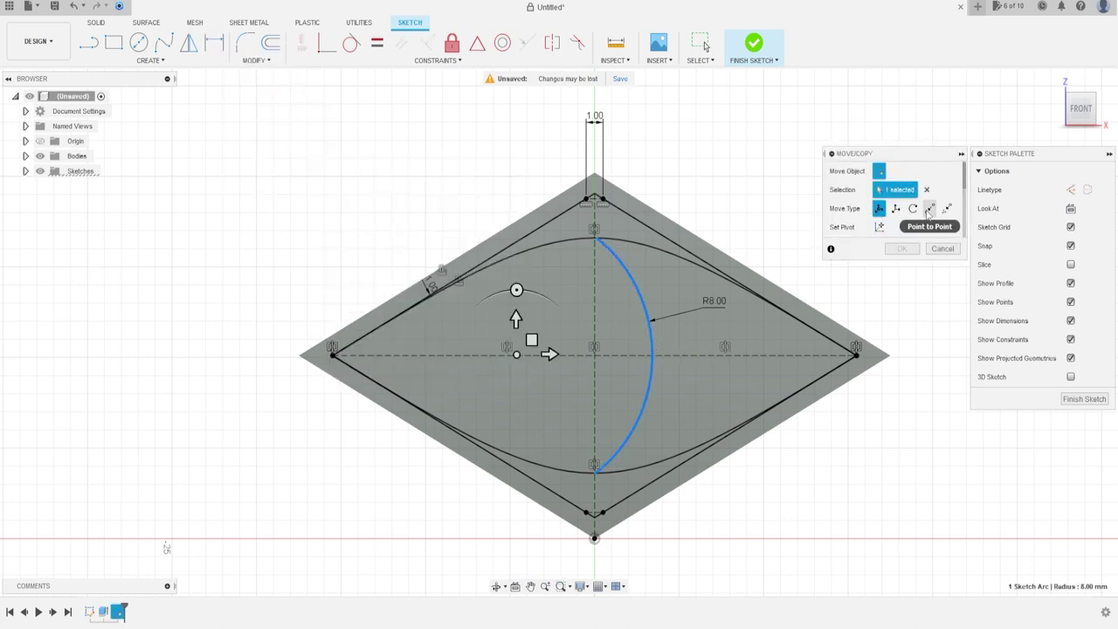
click(913, 209)
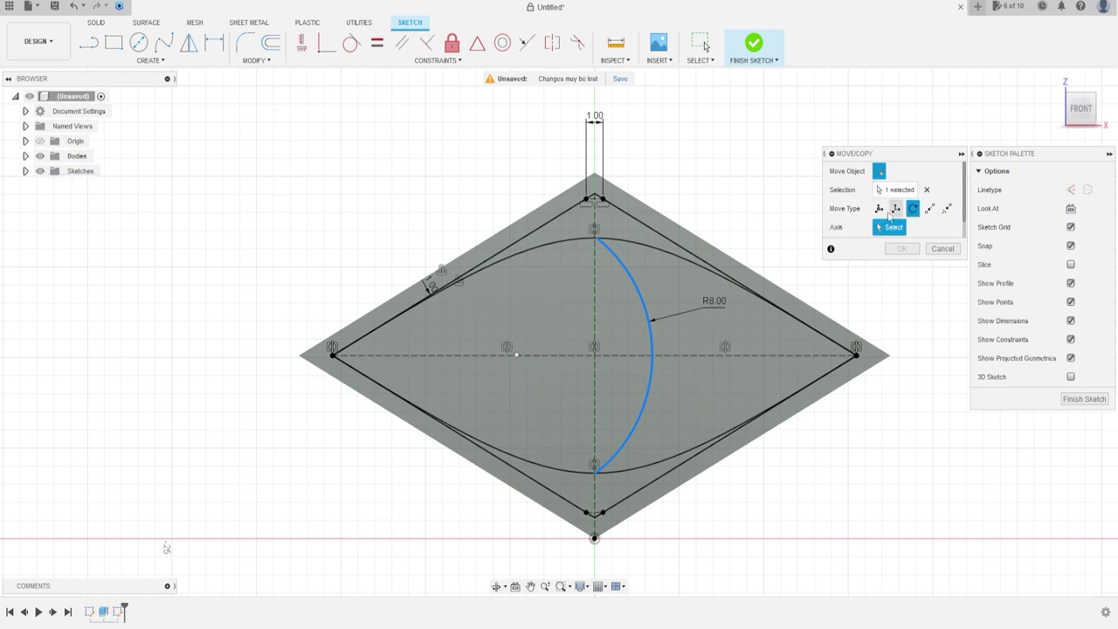
click(595, 306)
scroll(965, 201, down, 1)
scroll(952, 225, down, 1)
shift+middle_drag(747, 313, 661, 348)
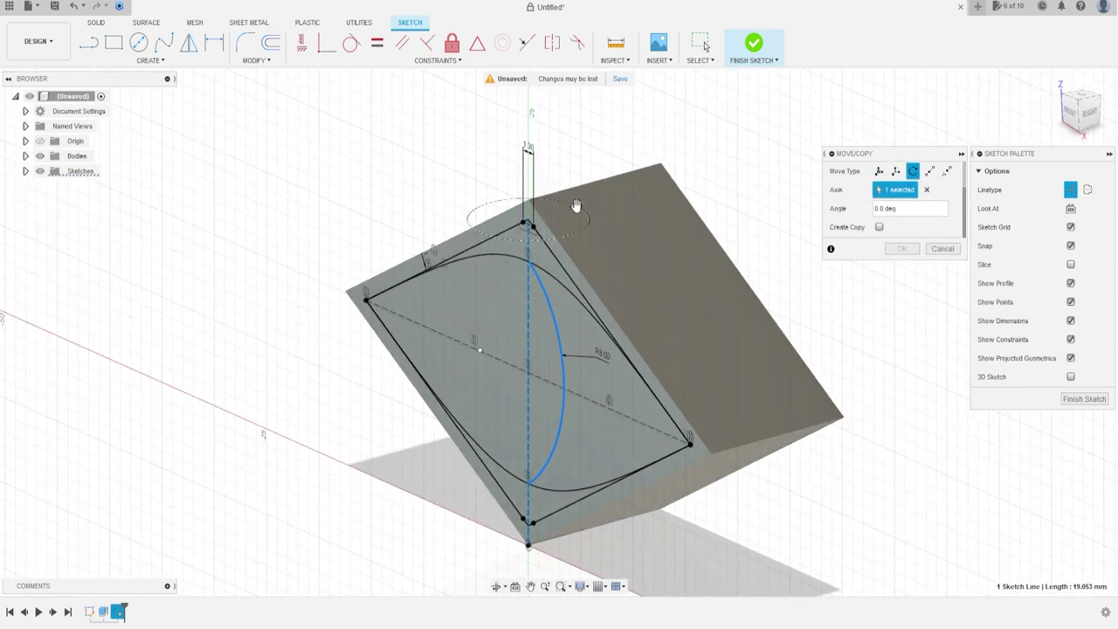
drag(576, 205, 482, 207)
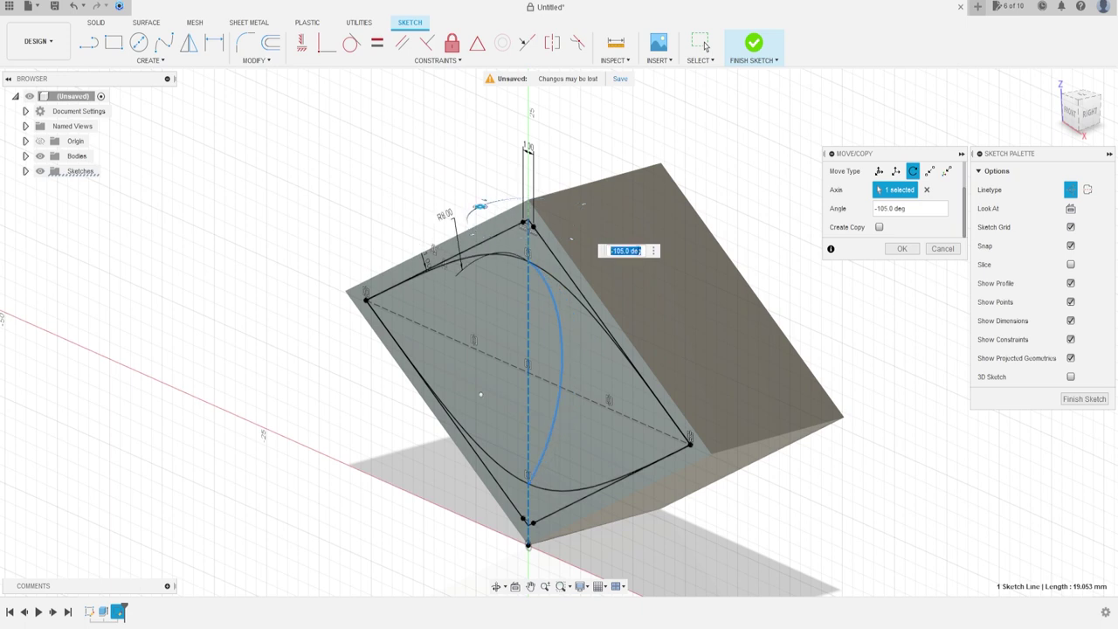
text(-90)
key(Return)
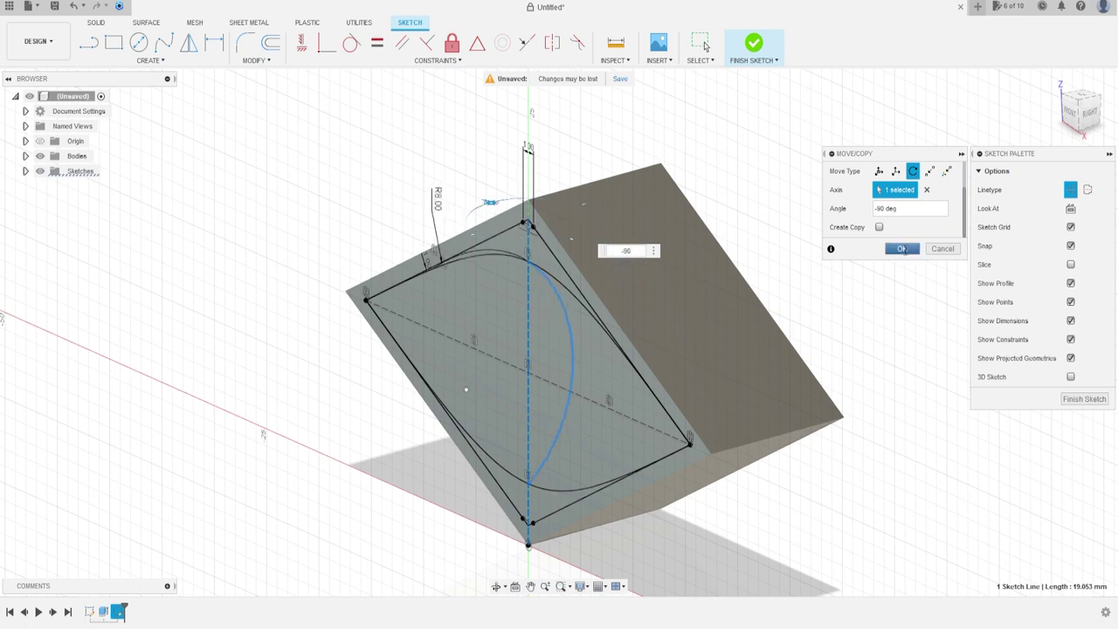
click(902, 249)
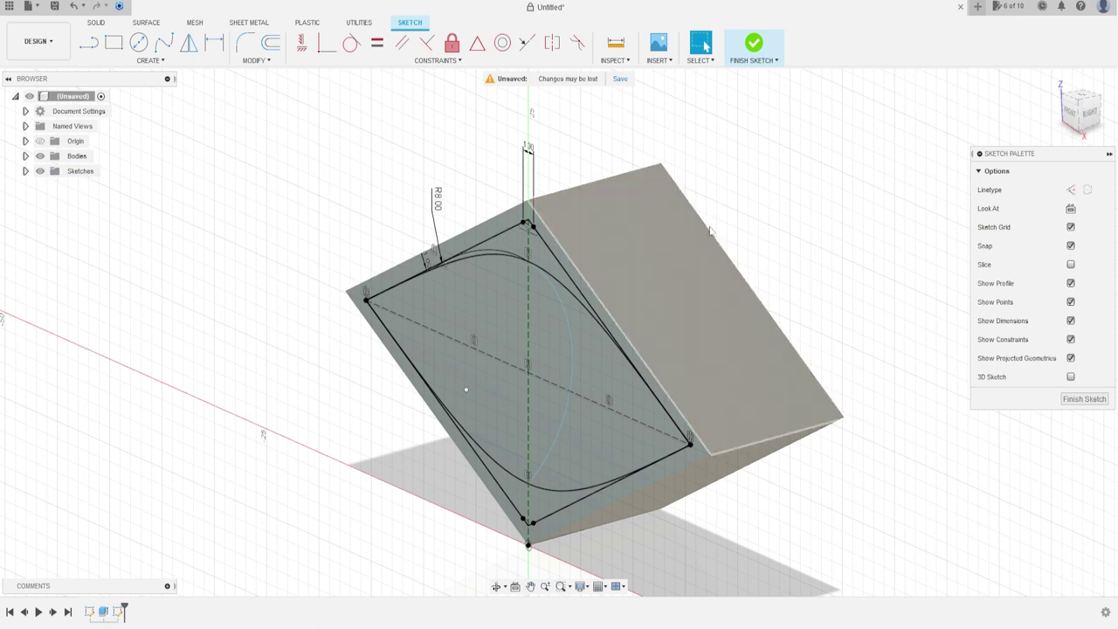
click(751, 44)
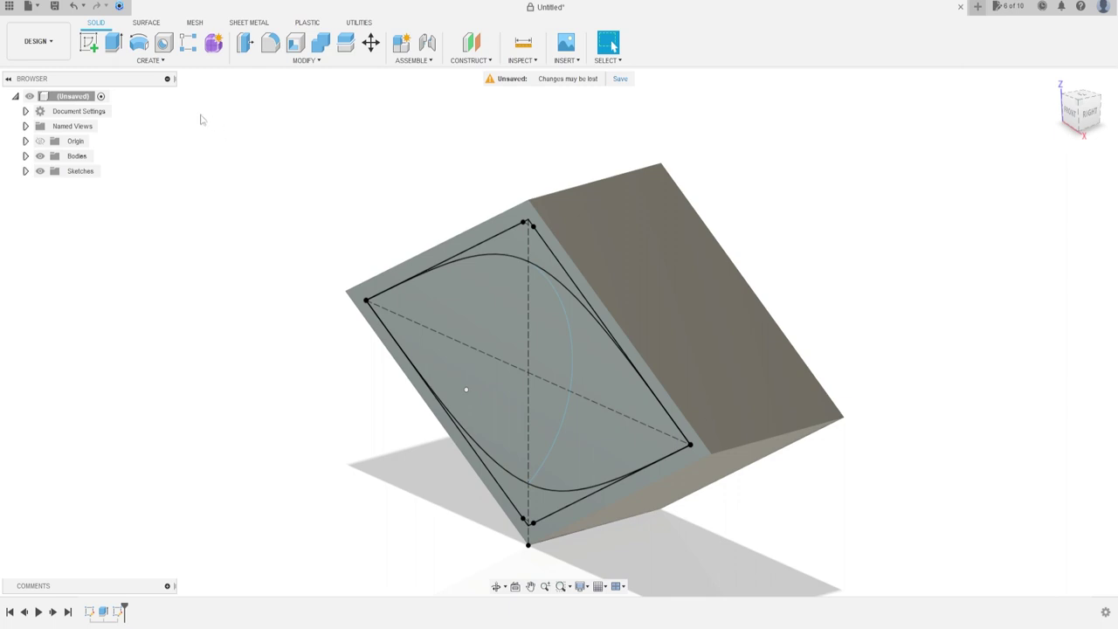
Sweep the lower lens curve along the rotated R8 arc into a new surface body
click(150, 24)
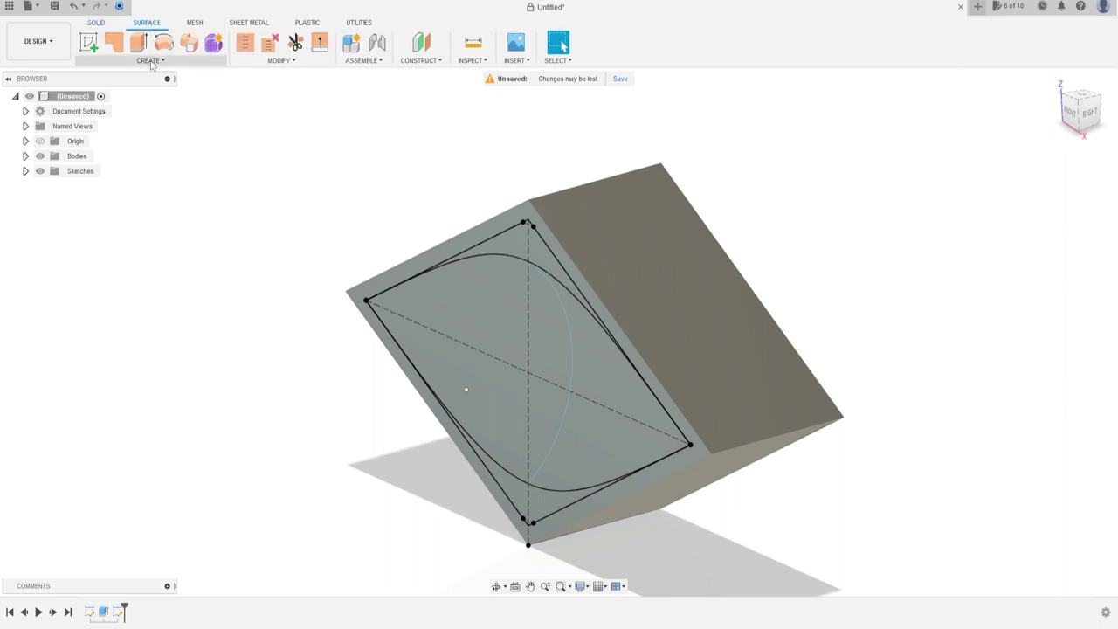
click(149, 60)
click(99, 157)
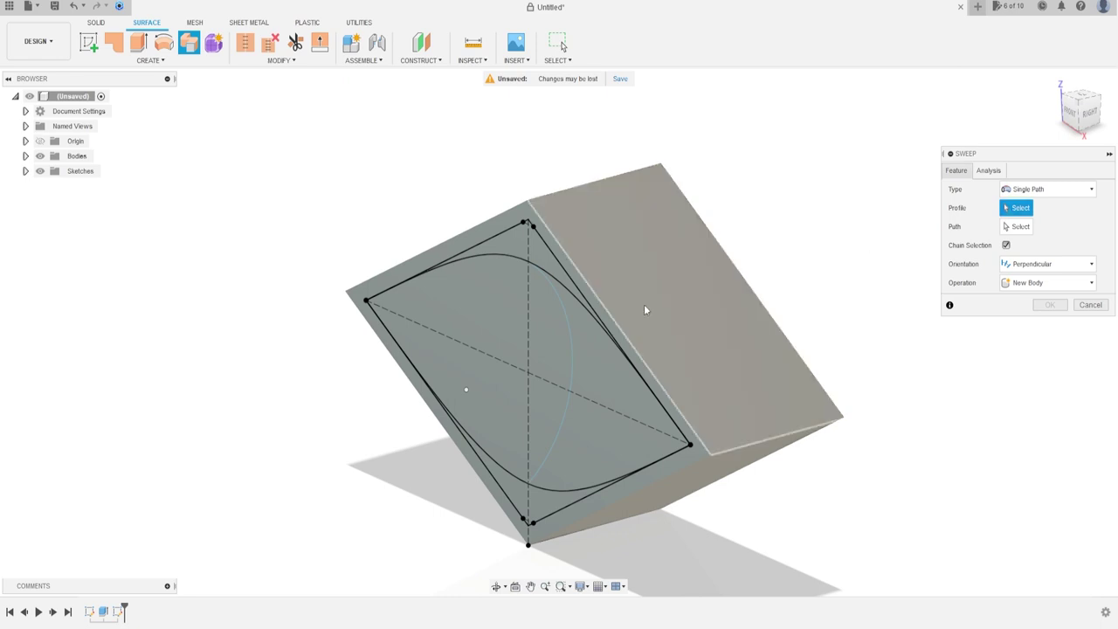
click(535, 471)
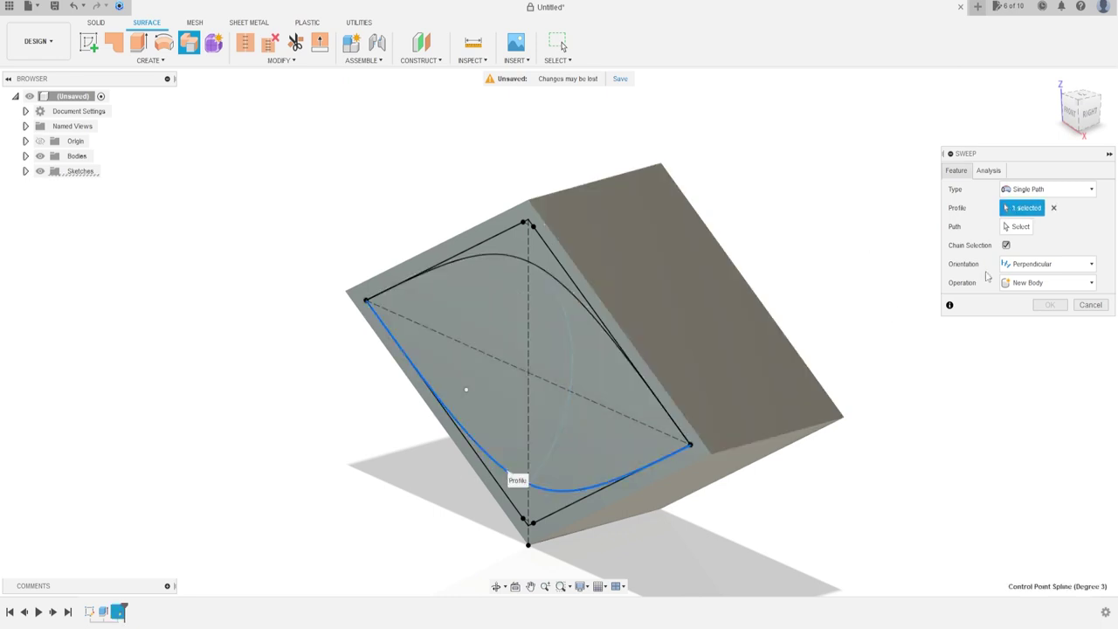
click(1015, 226)
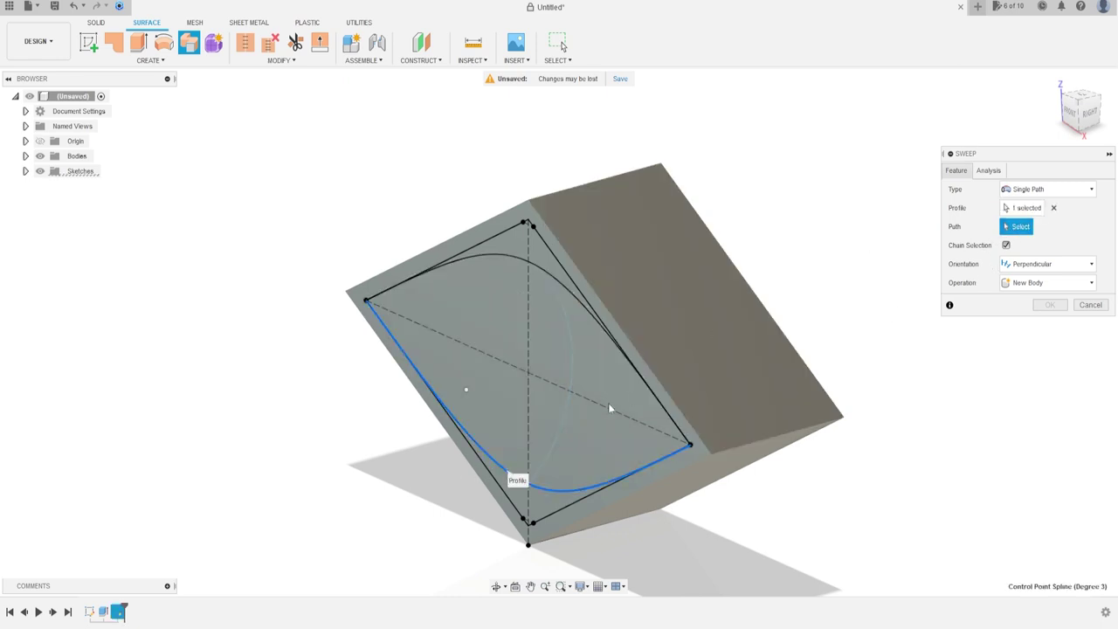
click(574, 356)
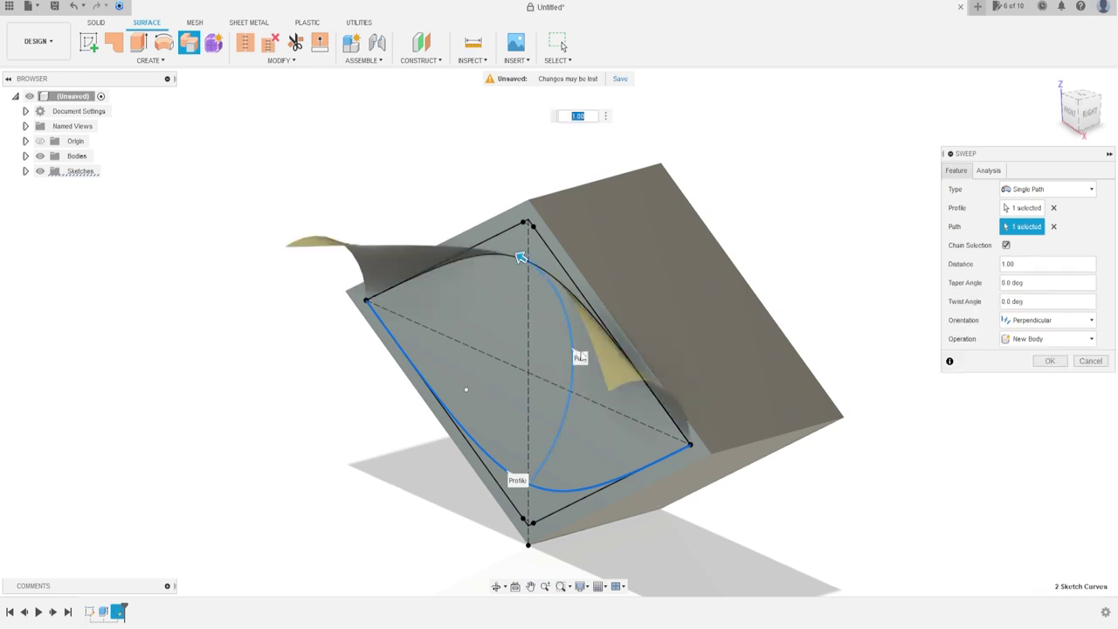
click(1048, 362)
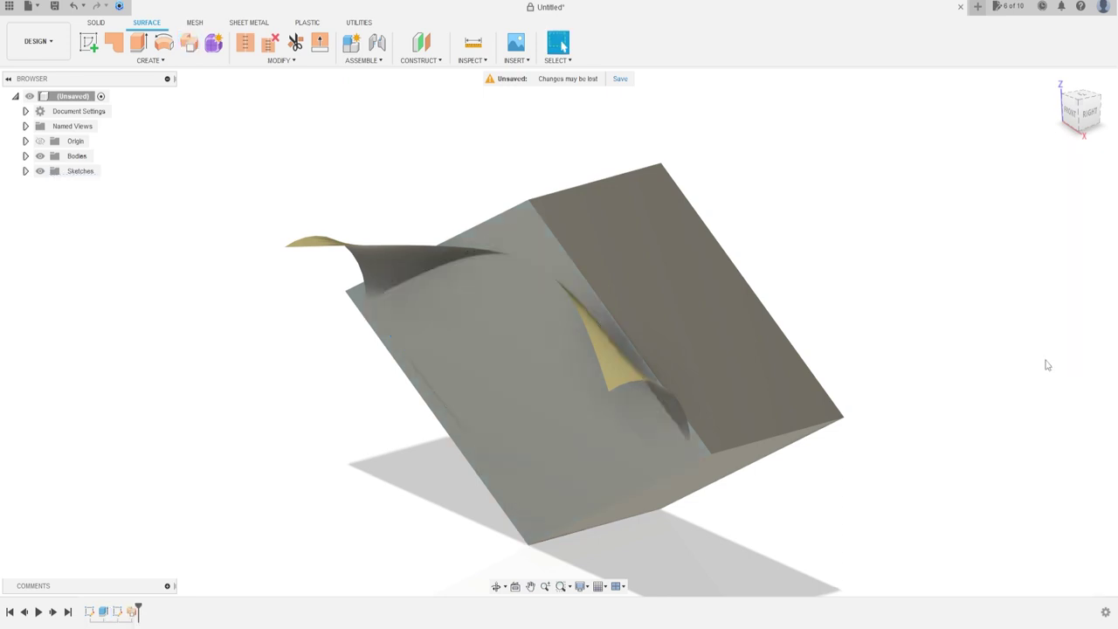
click(26, 156)
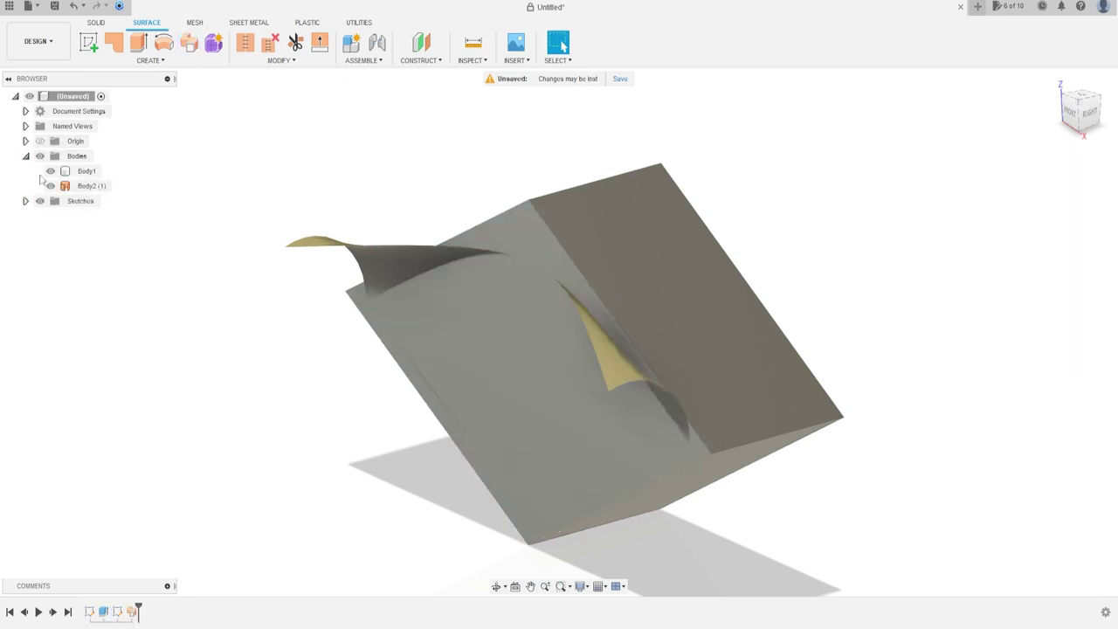
Split the box body using the swept surface as the splitting tool
click(50, 171)
click(96, 22)
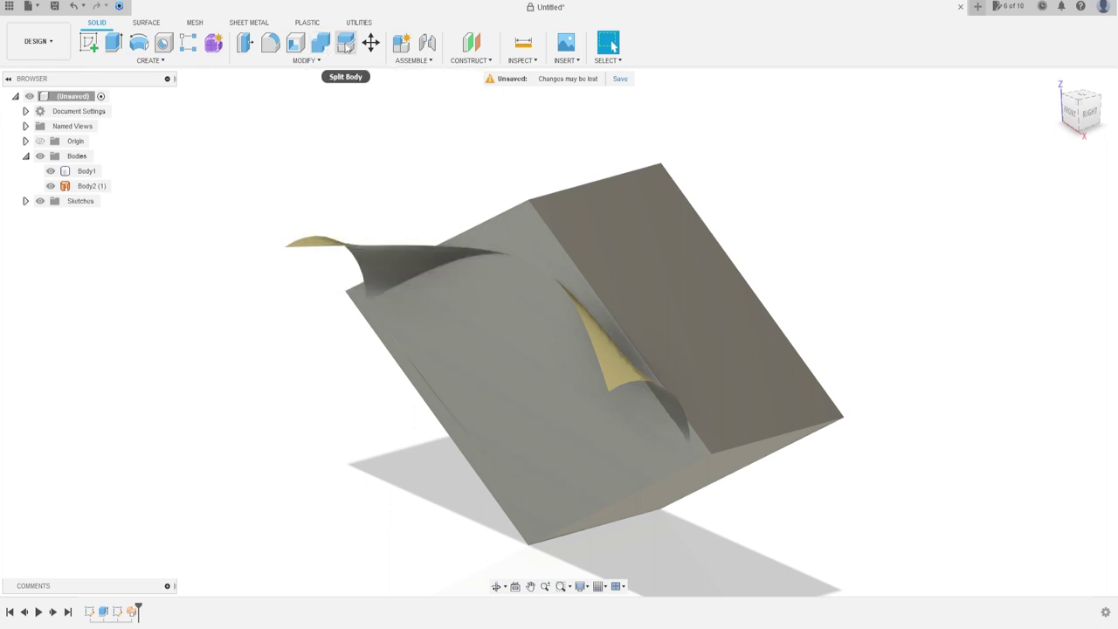
click(347, 46)
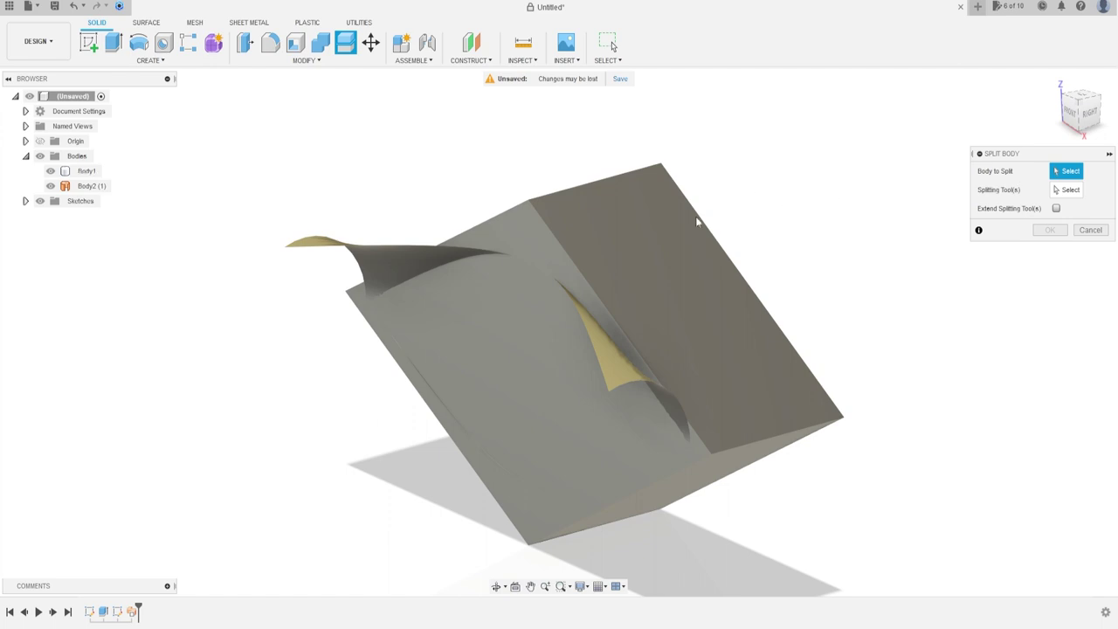
click(630, 229)
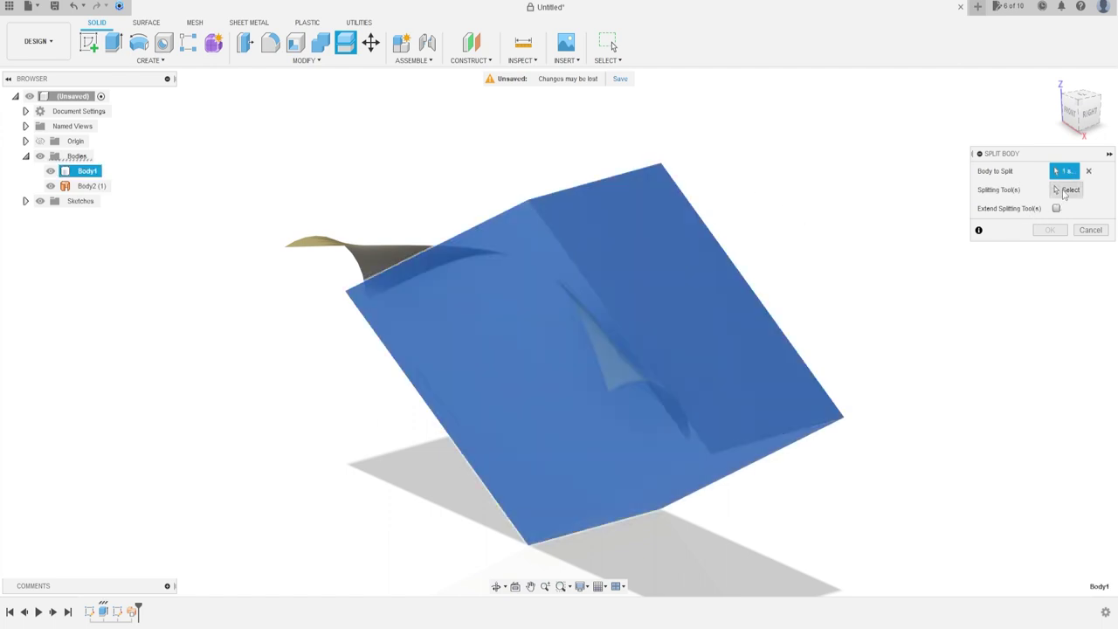
click(1065, 190)
click(365, 254)
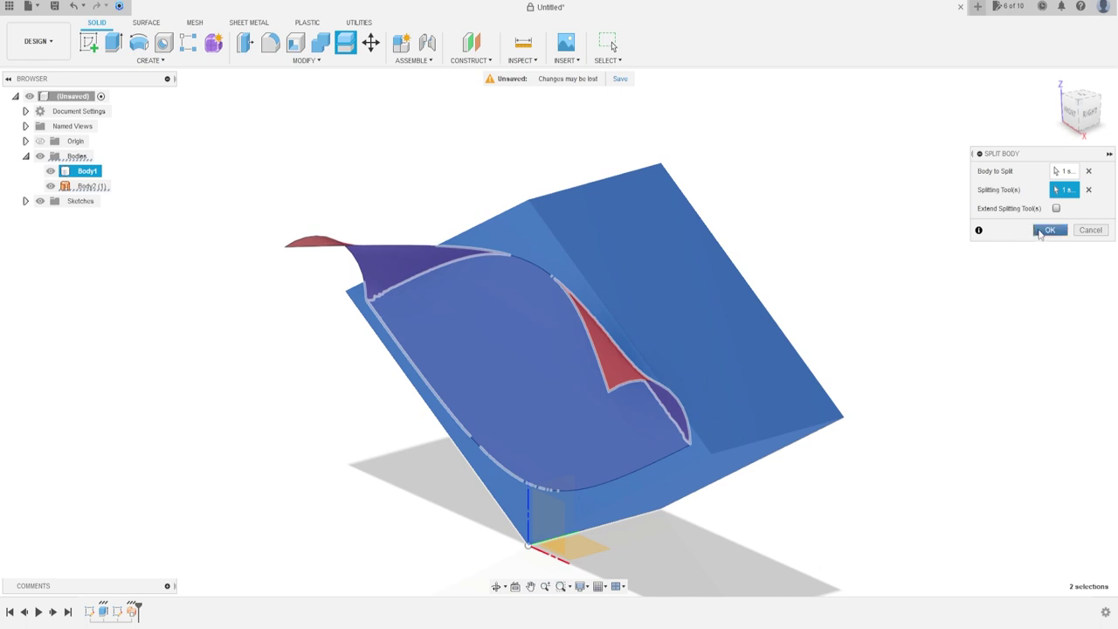
click(1046, 231)
Remove the swept surface and the cut-off leaf piece Body3, leaving only Body1
click(50, 171)
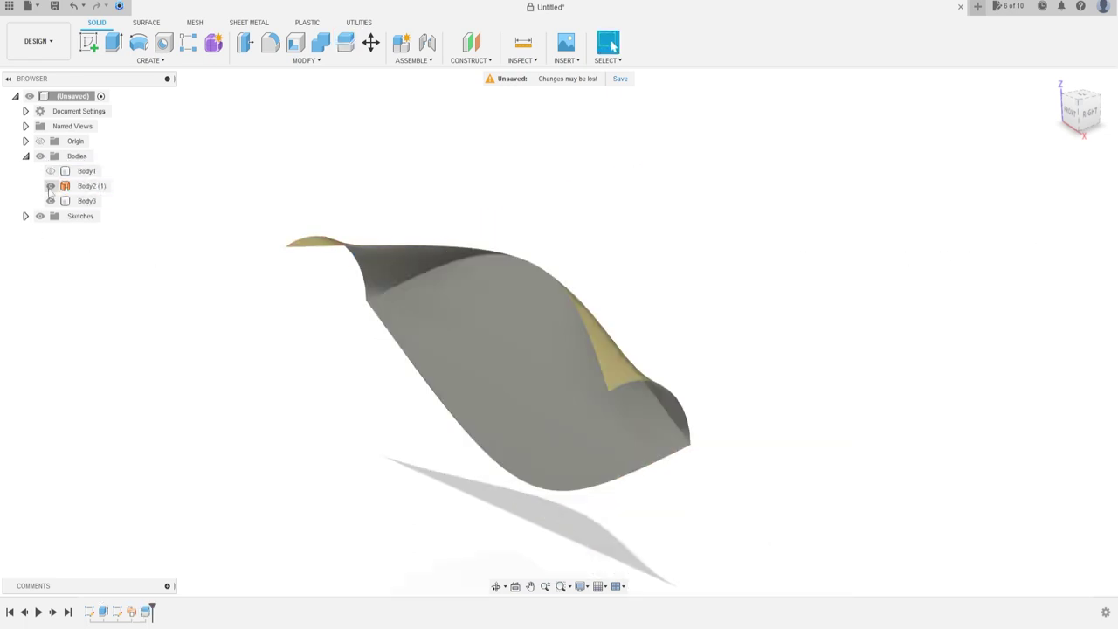
click(50, 186)
click(559, 339)
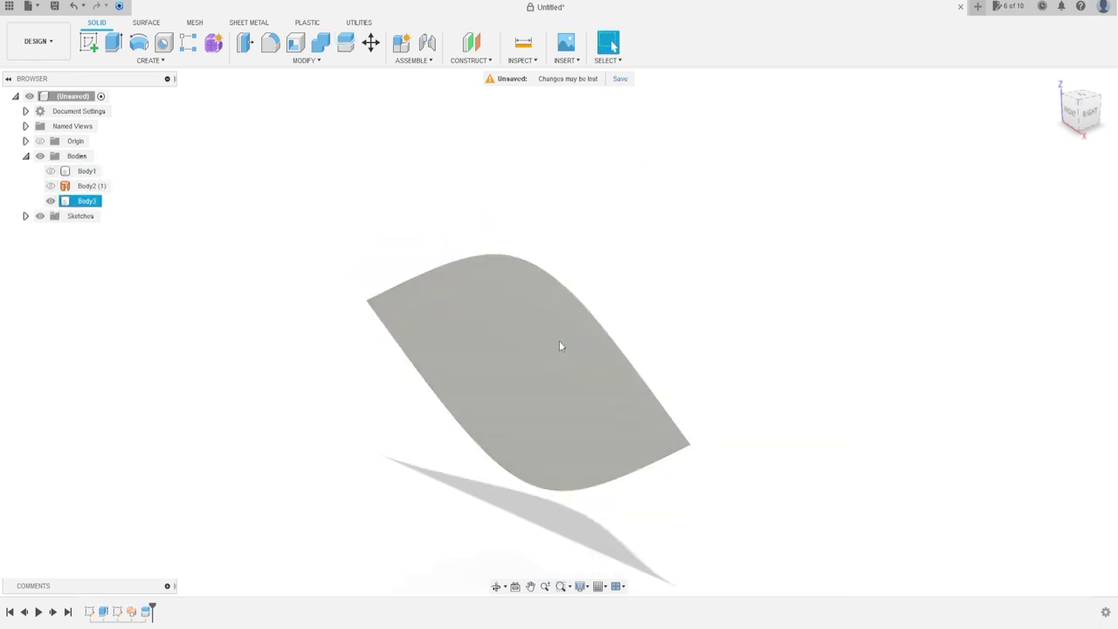
shift+middle_drag(559, 340, 472, 337)
click(50, 186)
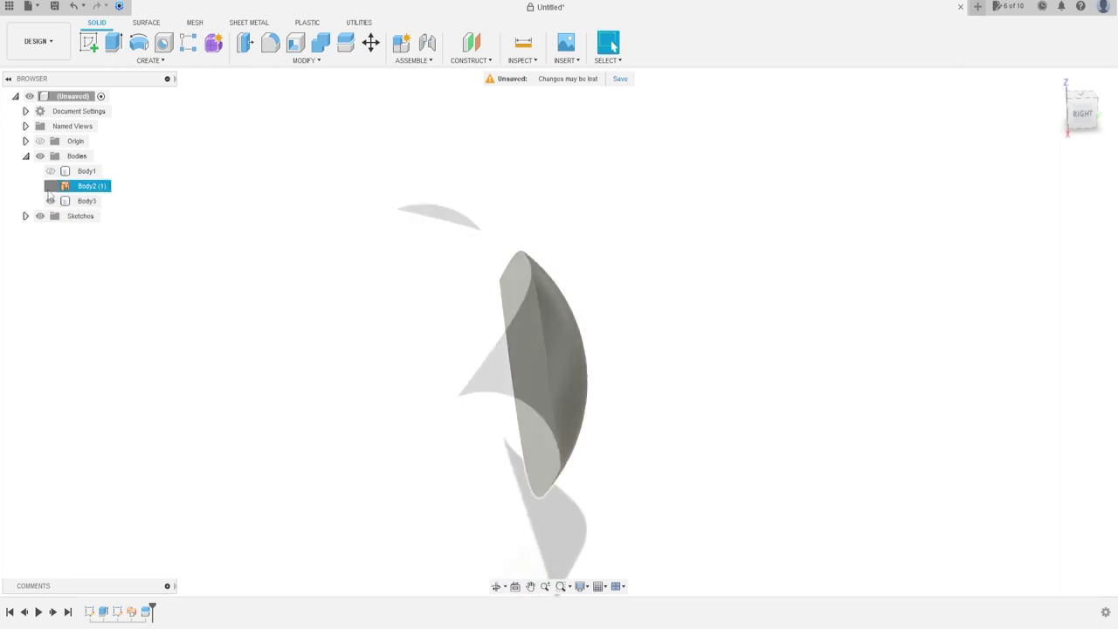
click(50, 172)
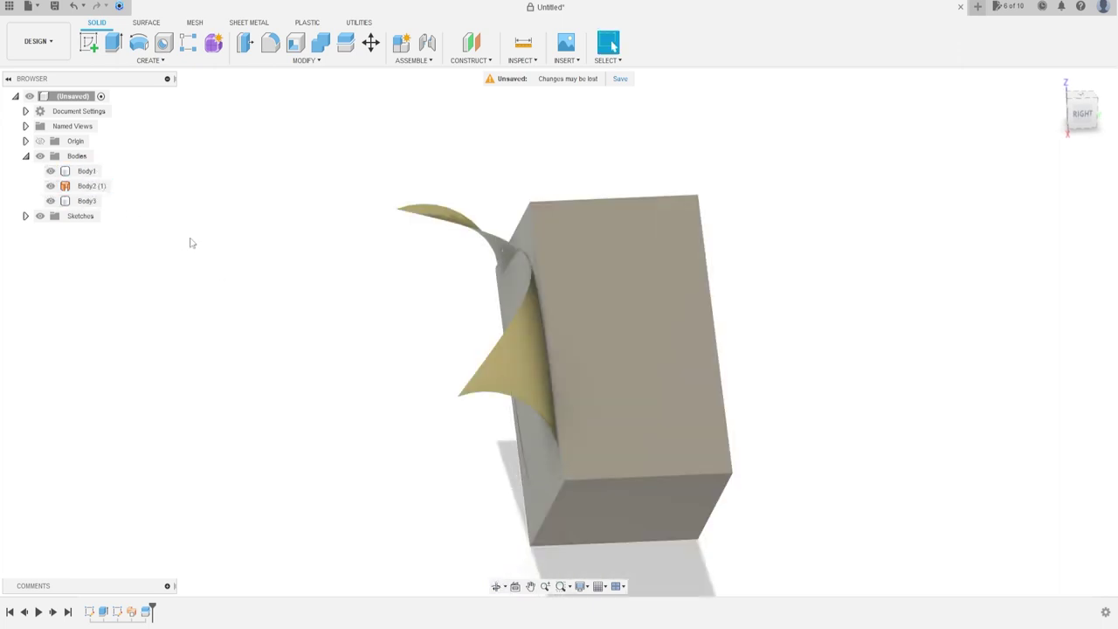
shift+middle_drag(217, 235, 187, 237)
click(87, 201)
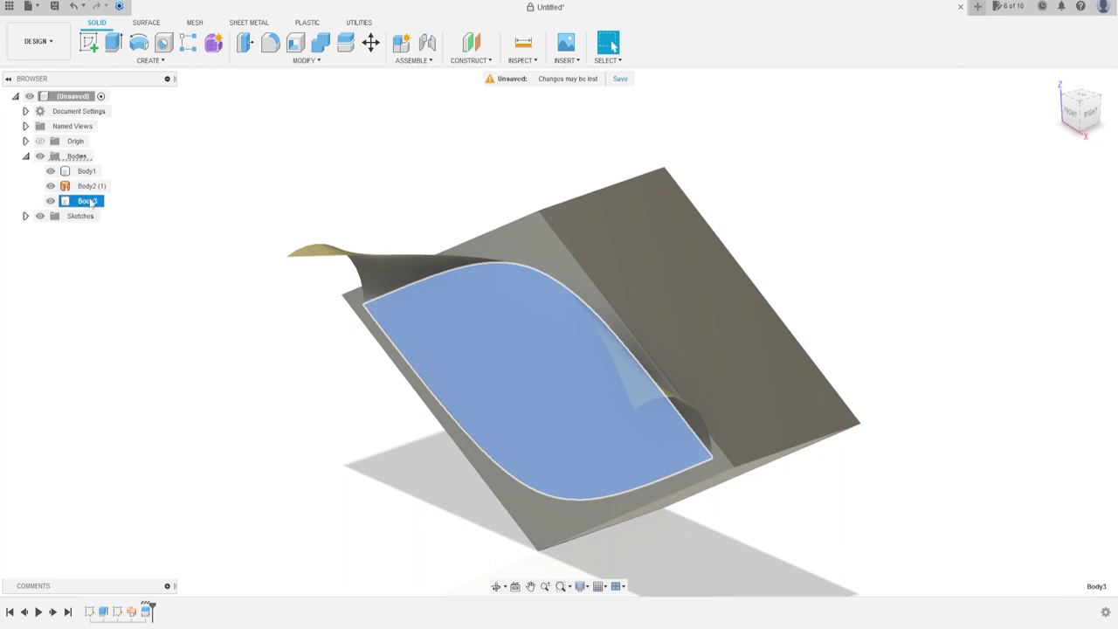
ctrl+click(93, 187)
right_click(93, 189)
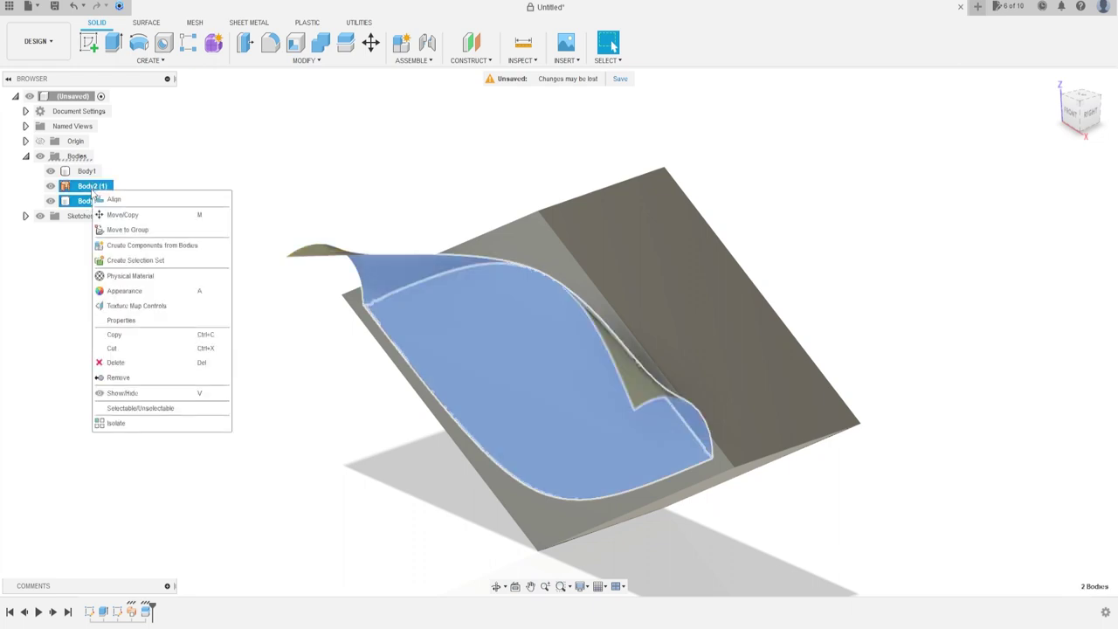
click(122, 378)
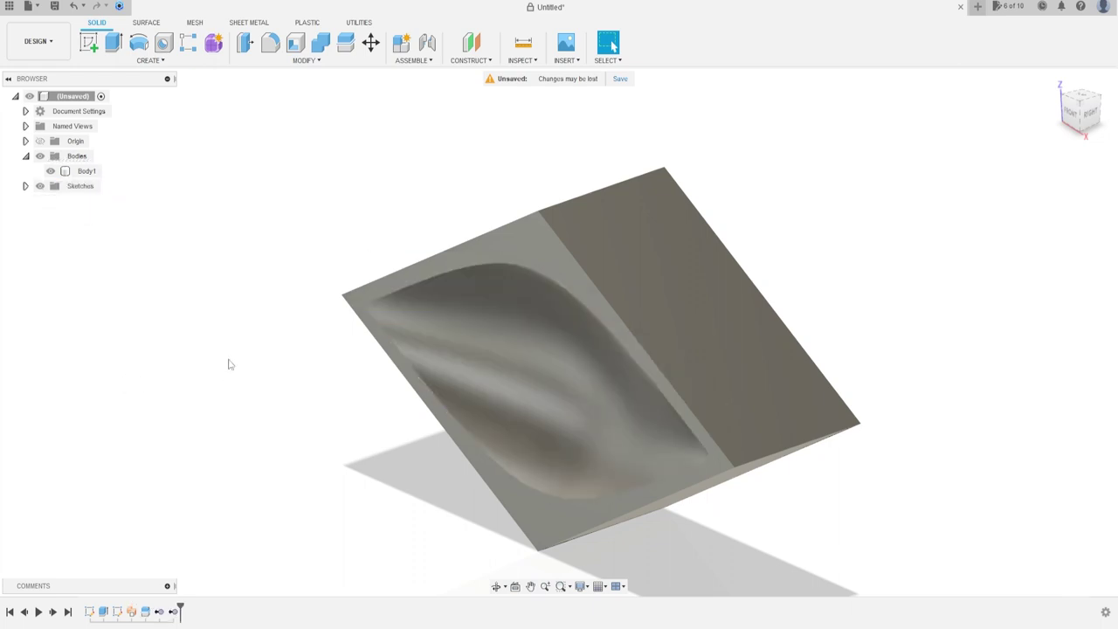
Show the sketch, add a Plane Along Path on the upper spline, and hide the body
shift+middle_drag(274, 331, 279, 320)
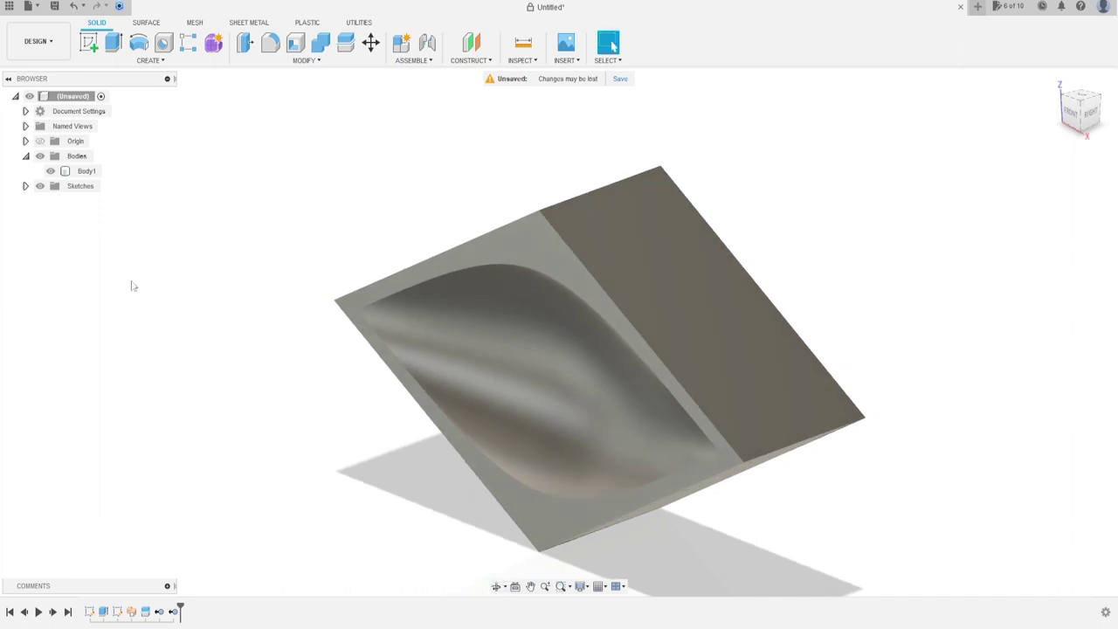
click(26, 186)
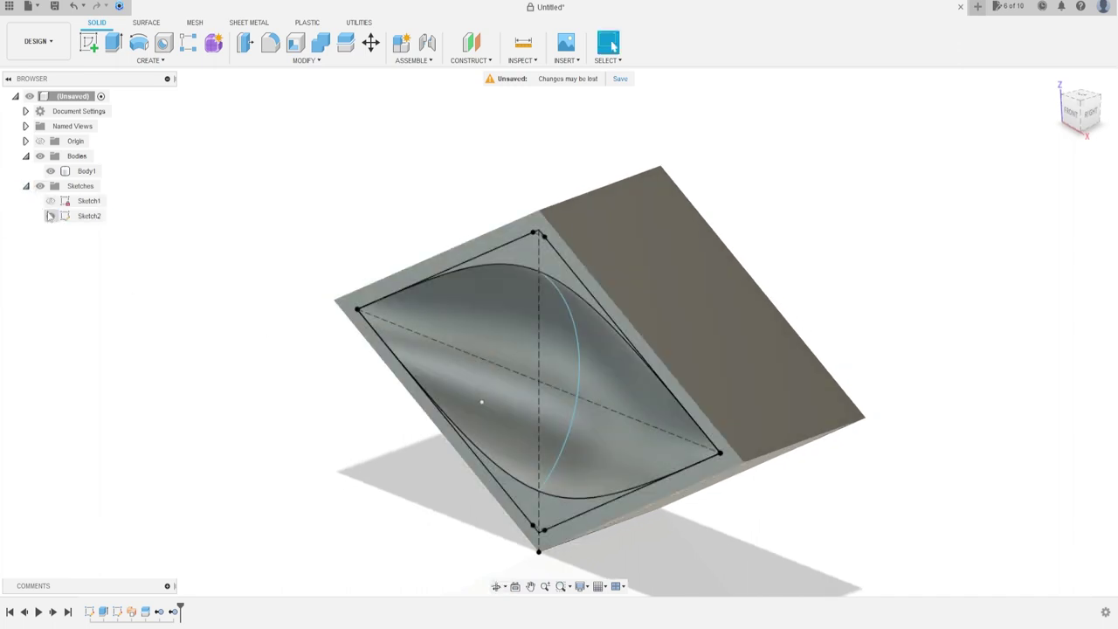
click(51, 201)
click(50, 202)
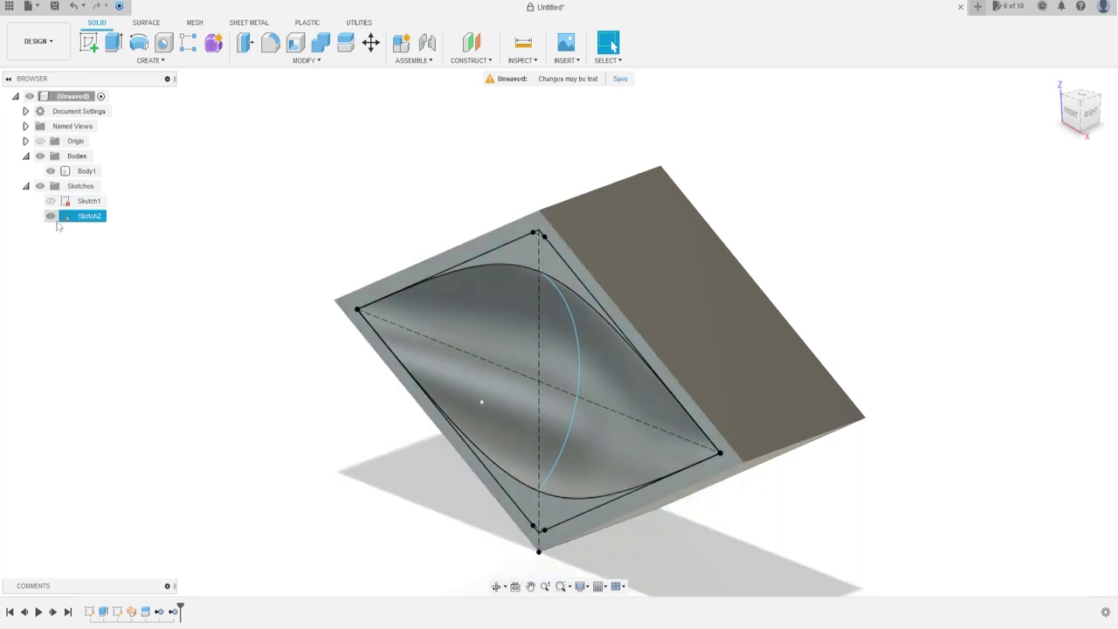
click(483, 62)
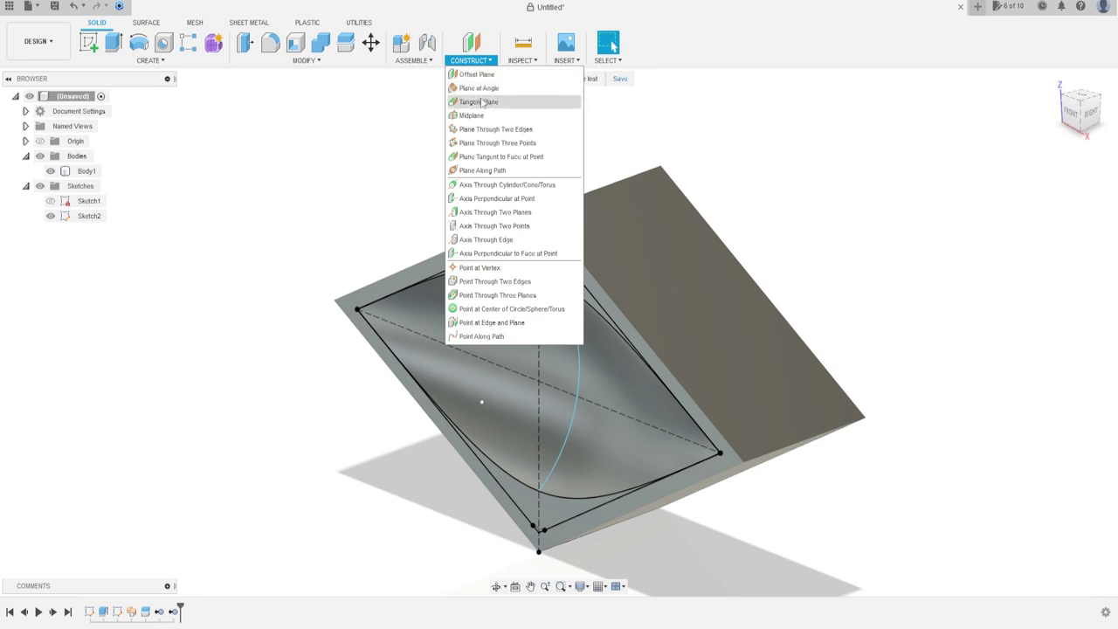
click(479, 172)
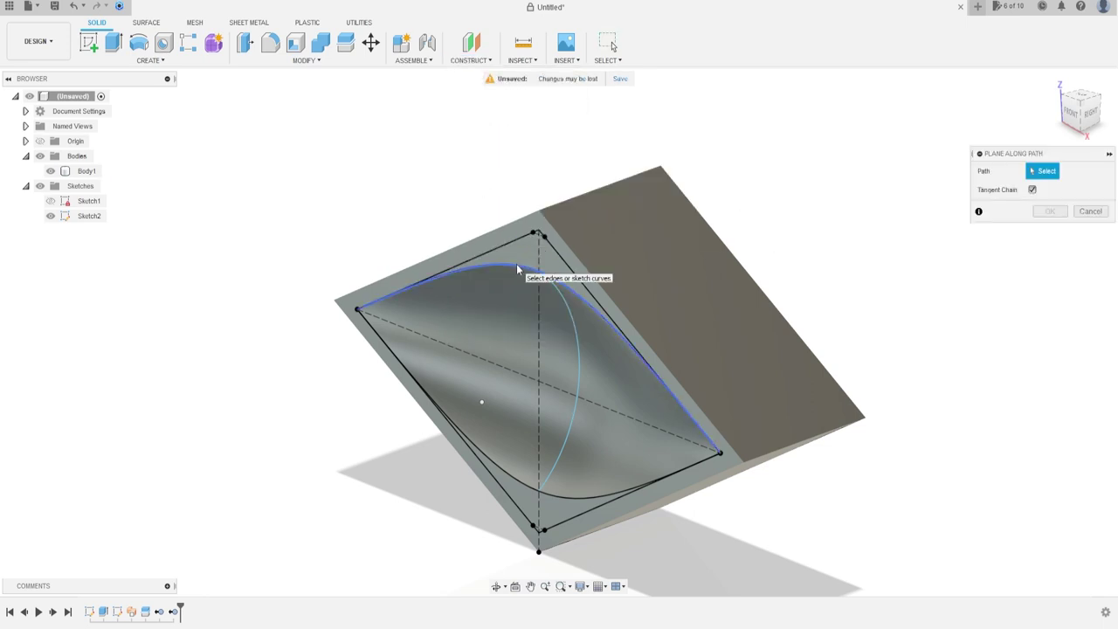
click(516, 266)
text(0.5)
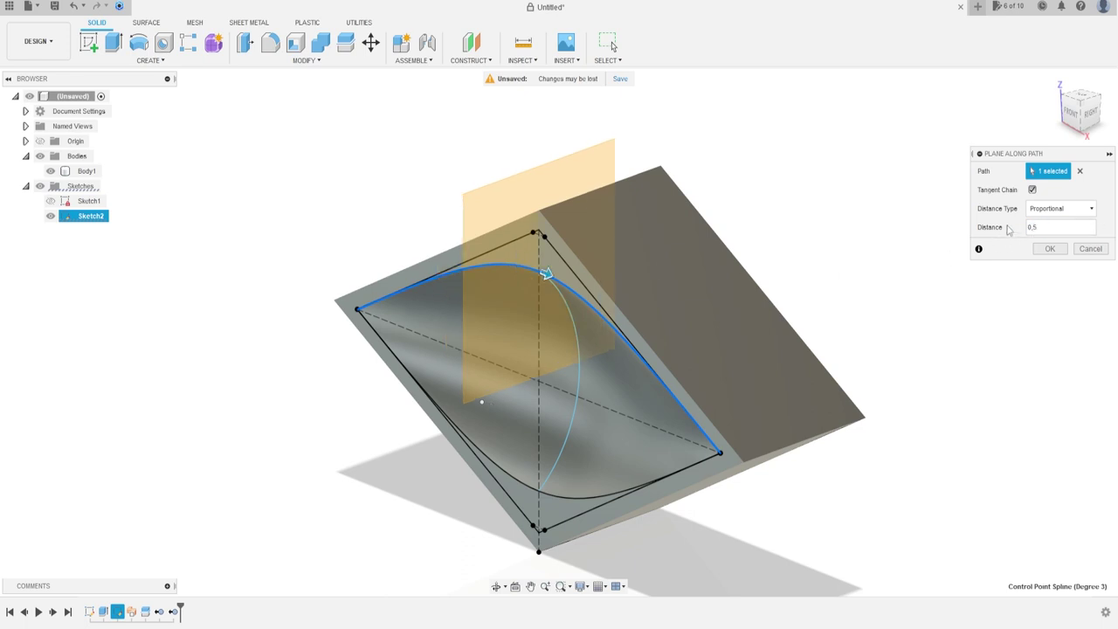
key(Return)
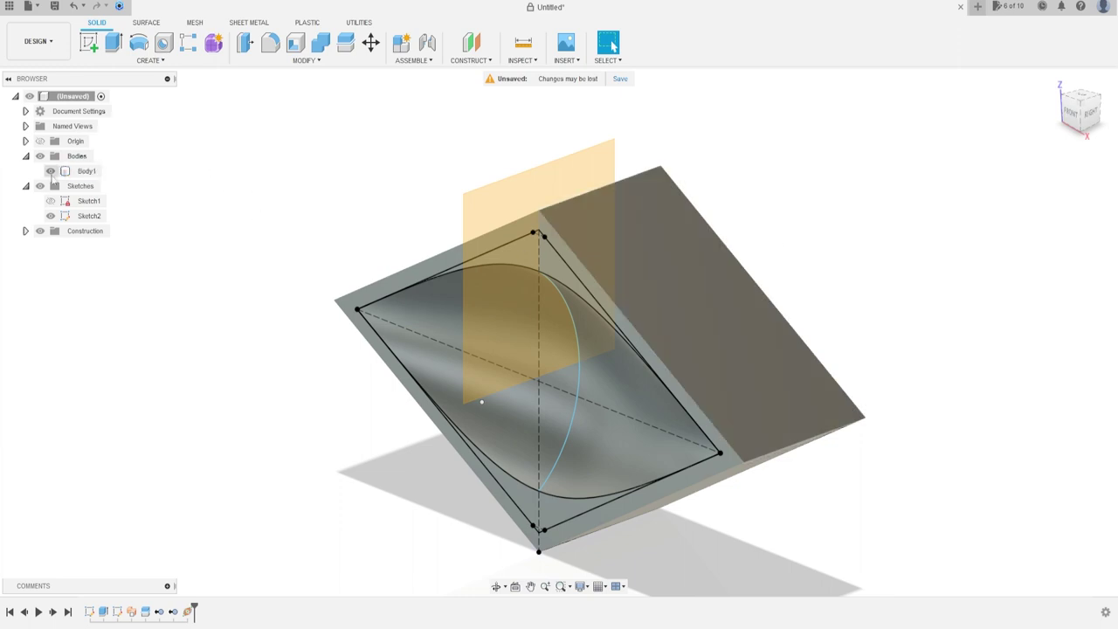
click(40, 156)
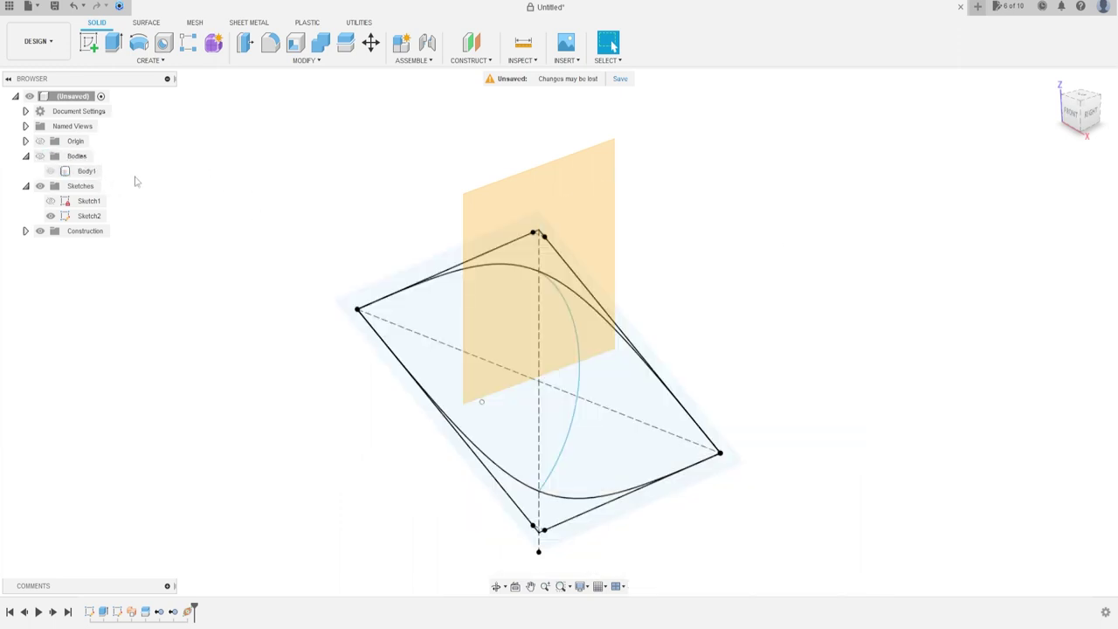
click(88, 42)
Start a sketch on the new construction plane, oriented so the curve runs vertically
click(556, 198)
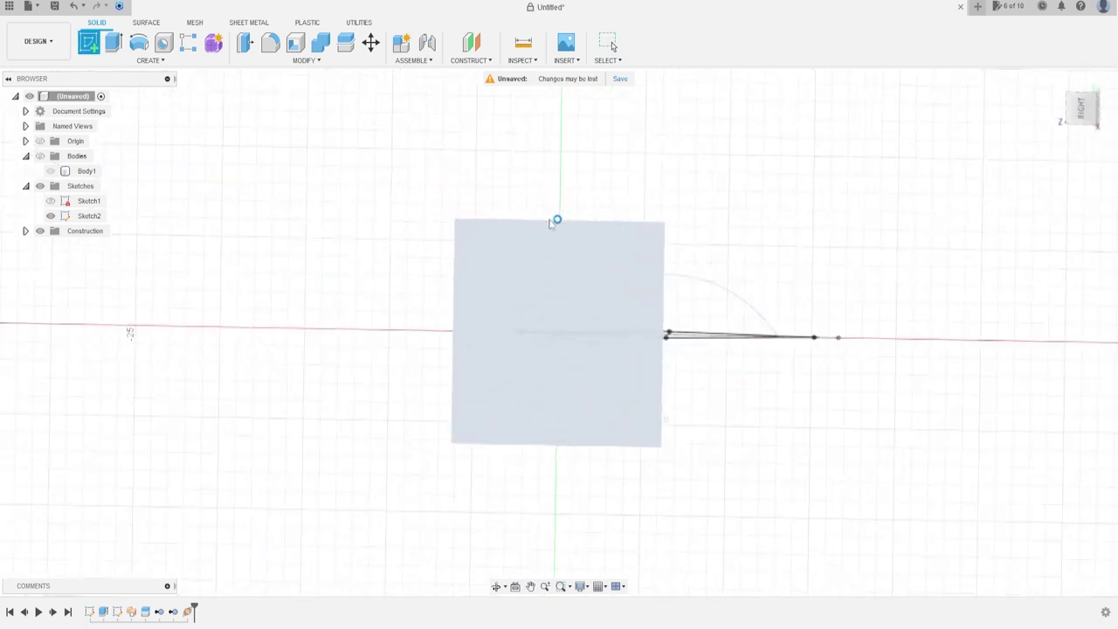
click(1103, 81)
click(1112, 94)
click(1112, 93)
mouse_move(589, 399)
middle_down()
mouse_move(607, 256)
mouse_move(534, 413)
middle_up()
Draw a 1 mm diameter construction circle centred on the curve
click(138, 42)
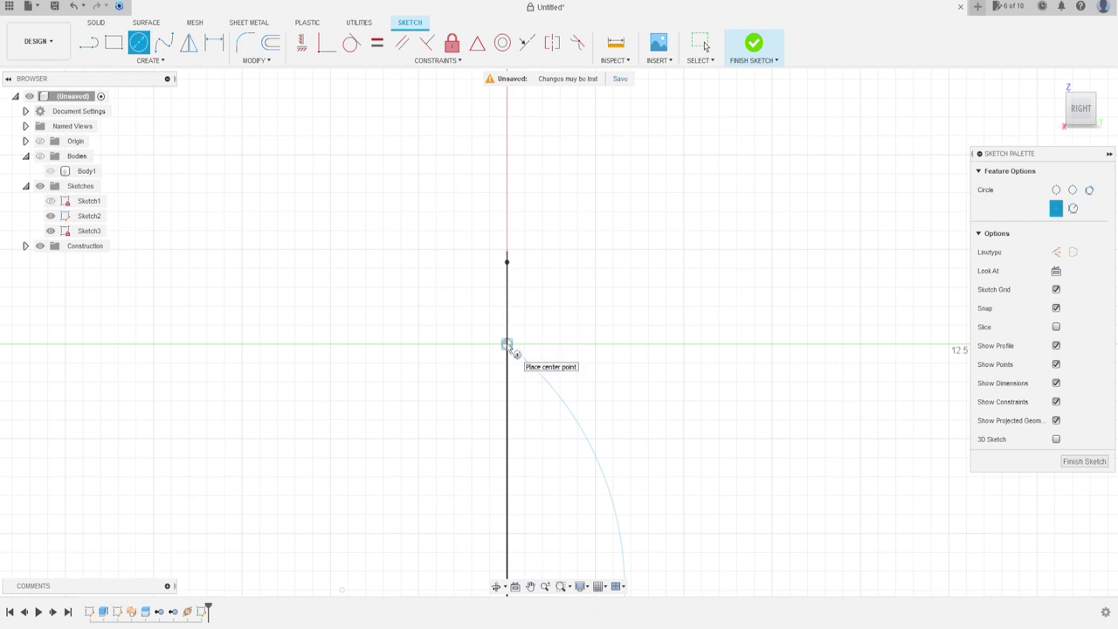
click(506, 344)
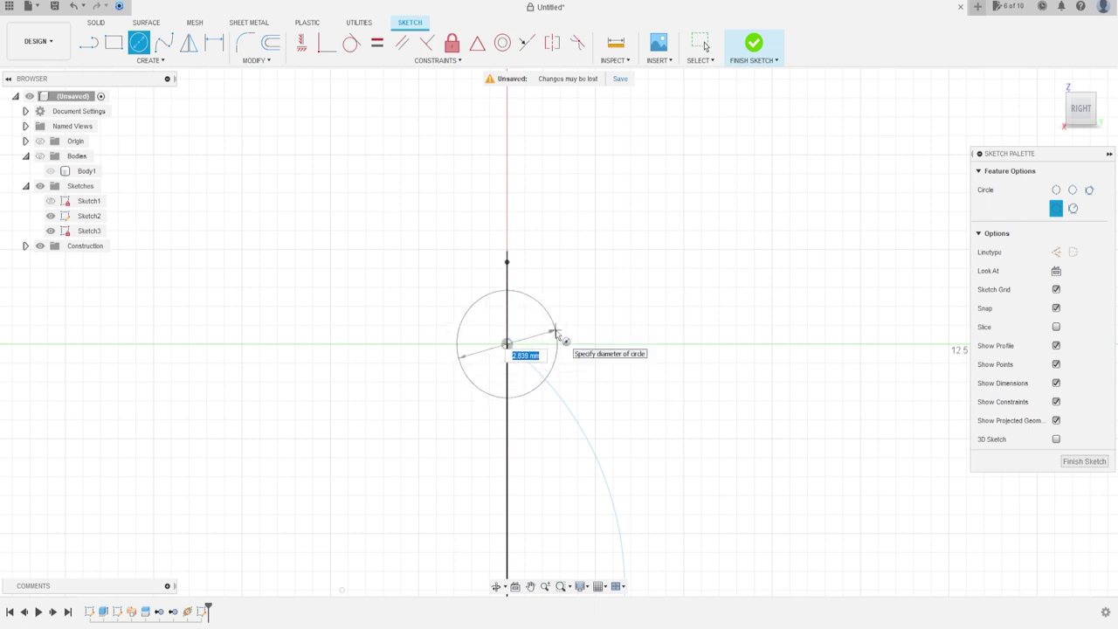
text(1)
key(Return)
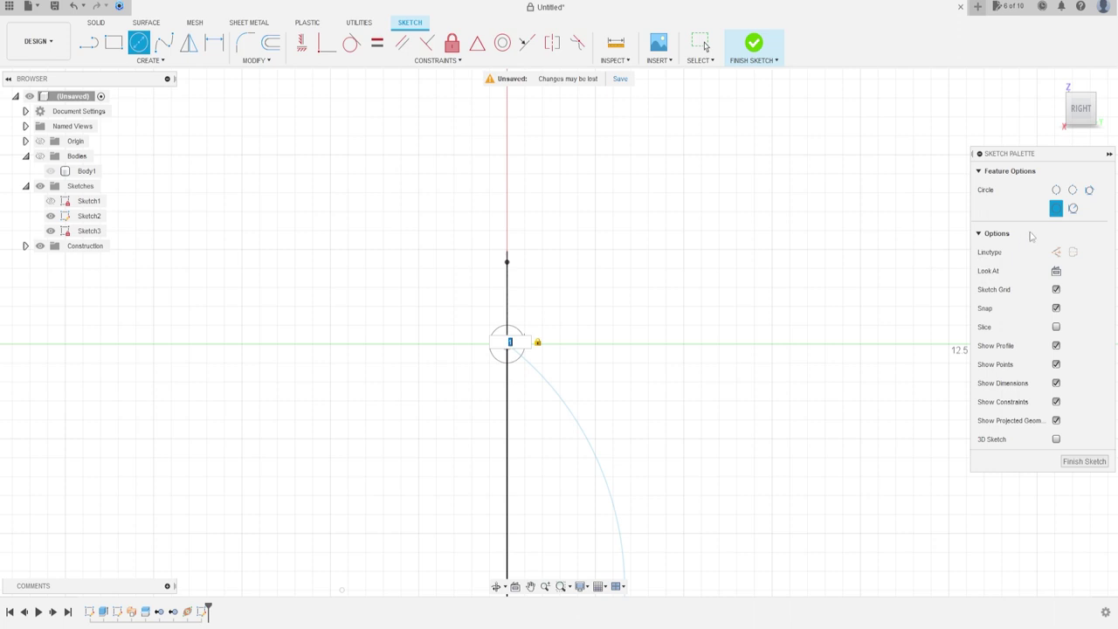
click(1057, 252)
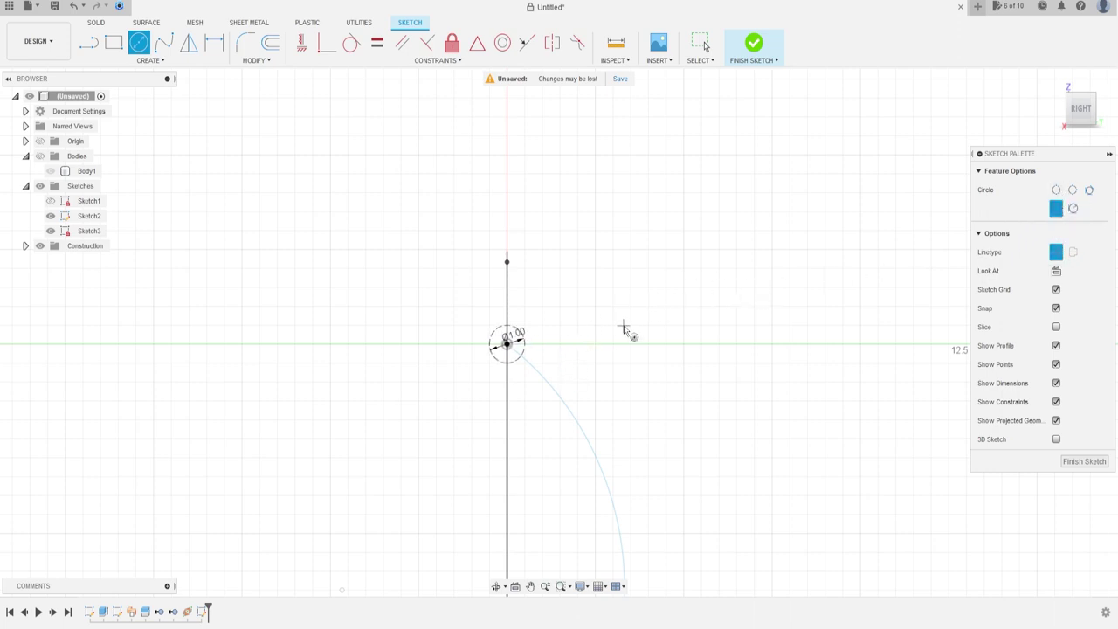
click(1056, 252)
scroll(518, 349, up, 3)
key(Escape)
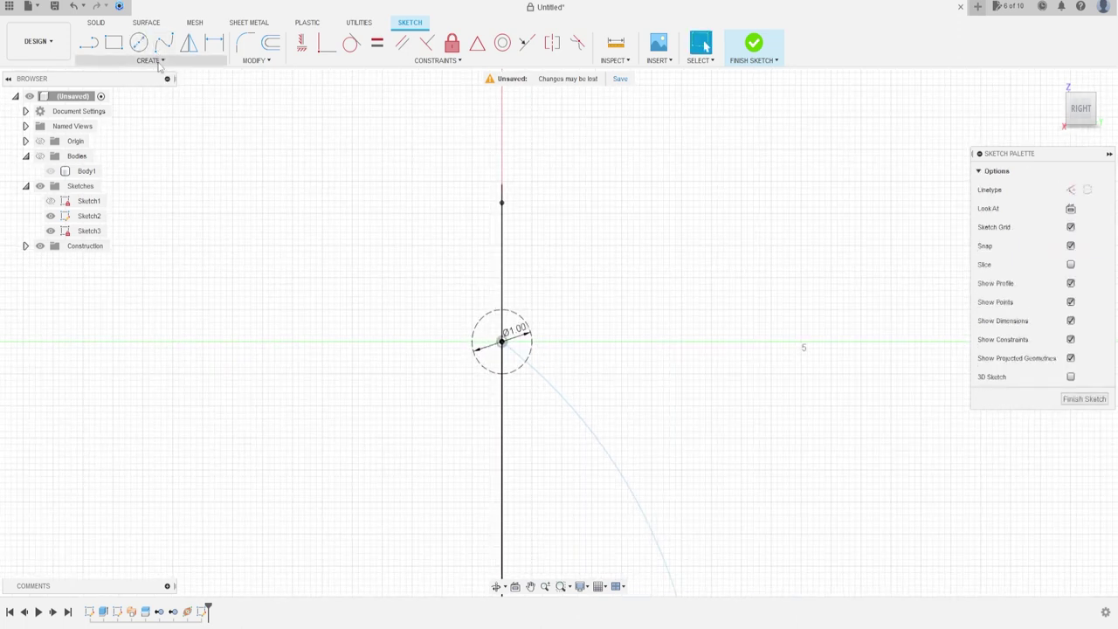
click(149, 61)
mouse_move(113, 267)
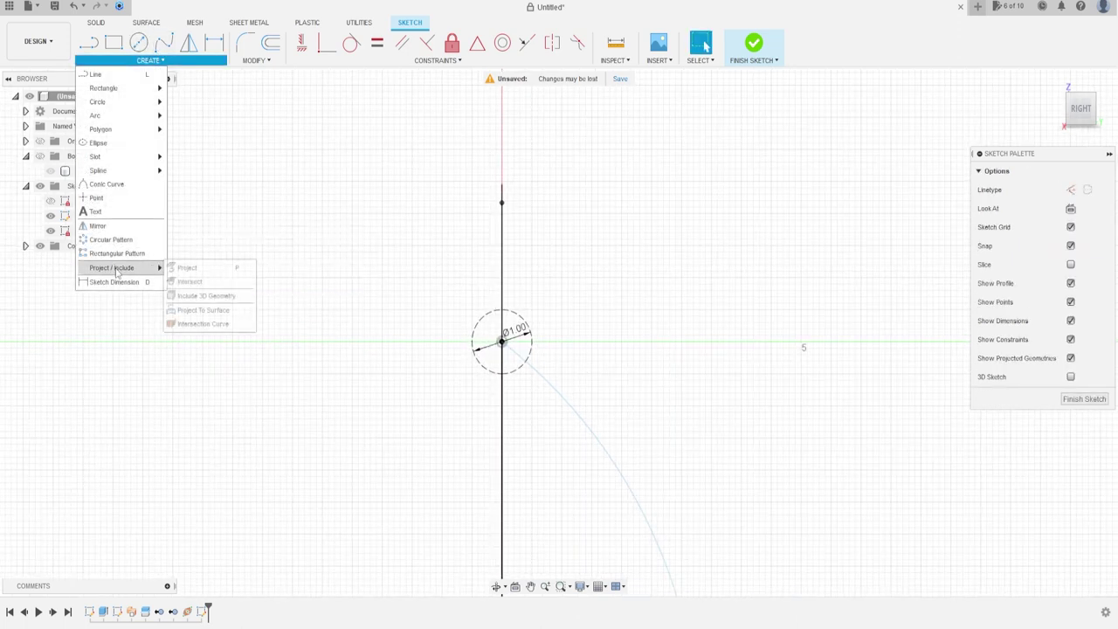
Project the vertical line and curved rail into the current sketch
click(183, 270)
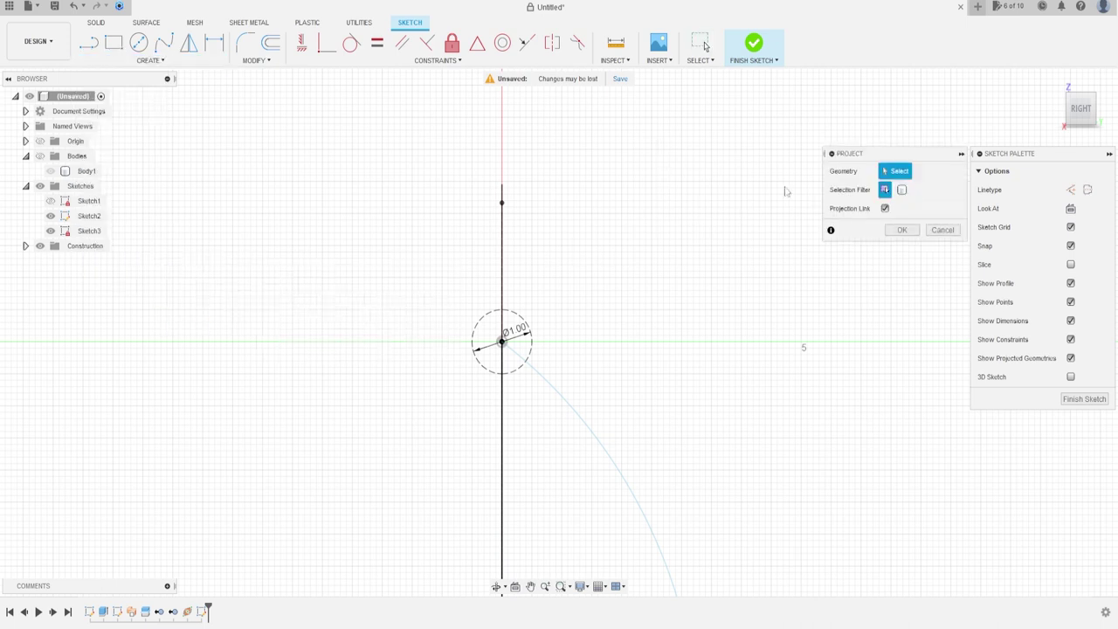
click(505, 253)
click(557, 373)
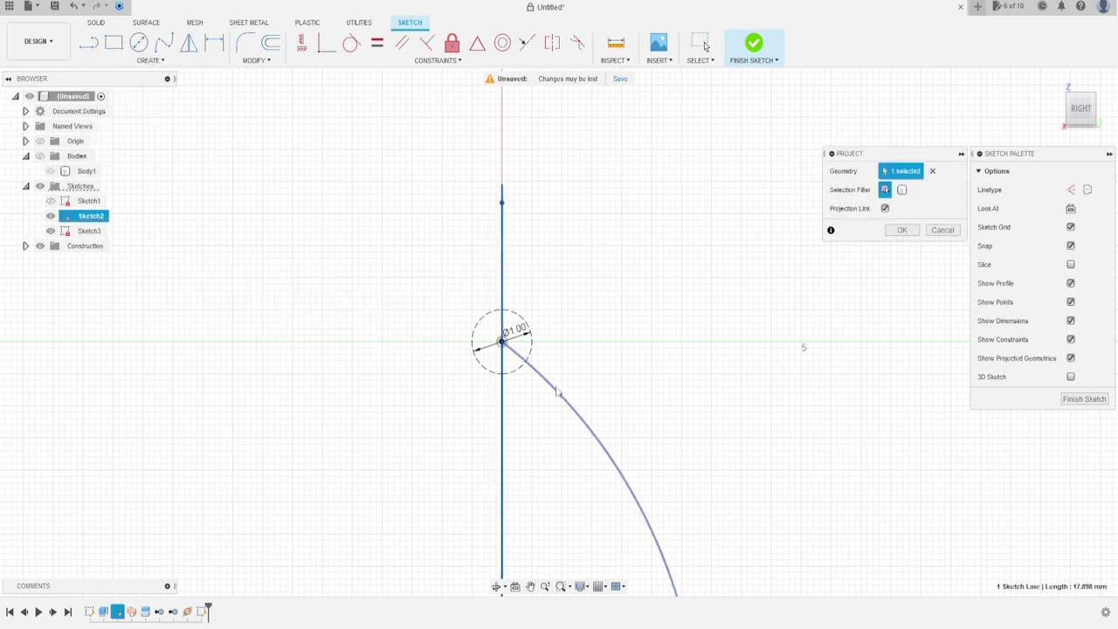
click(902, 229)
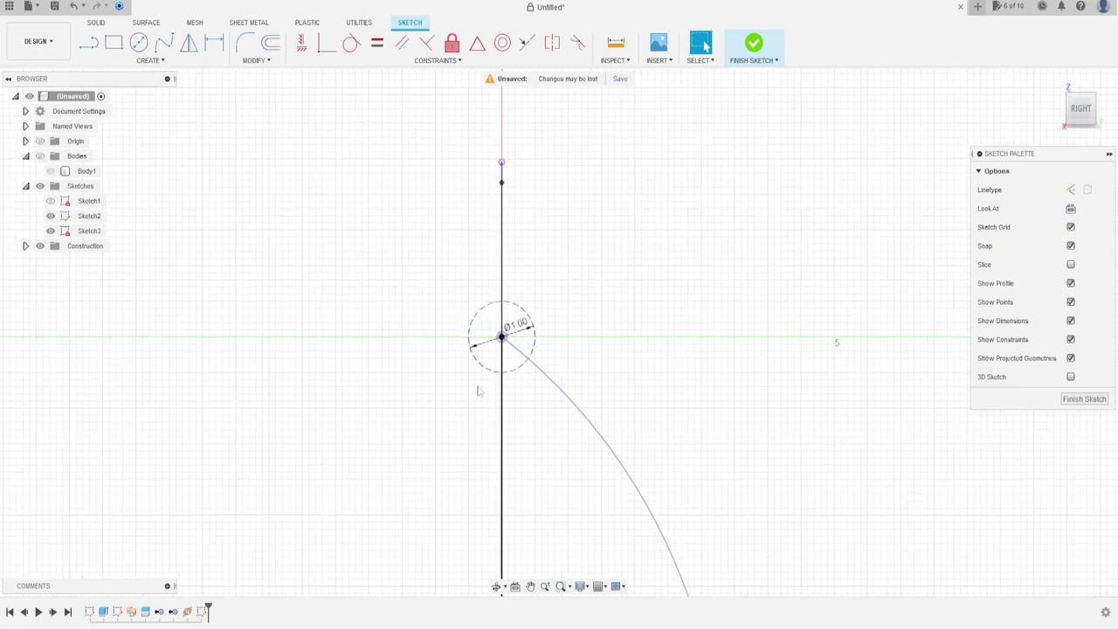
scroll(477, 387, up, 4)
middle_drag(647, 234, 561, 289)
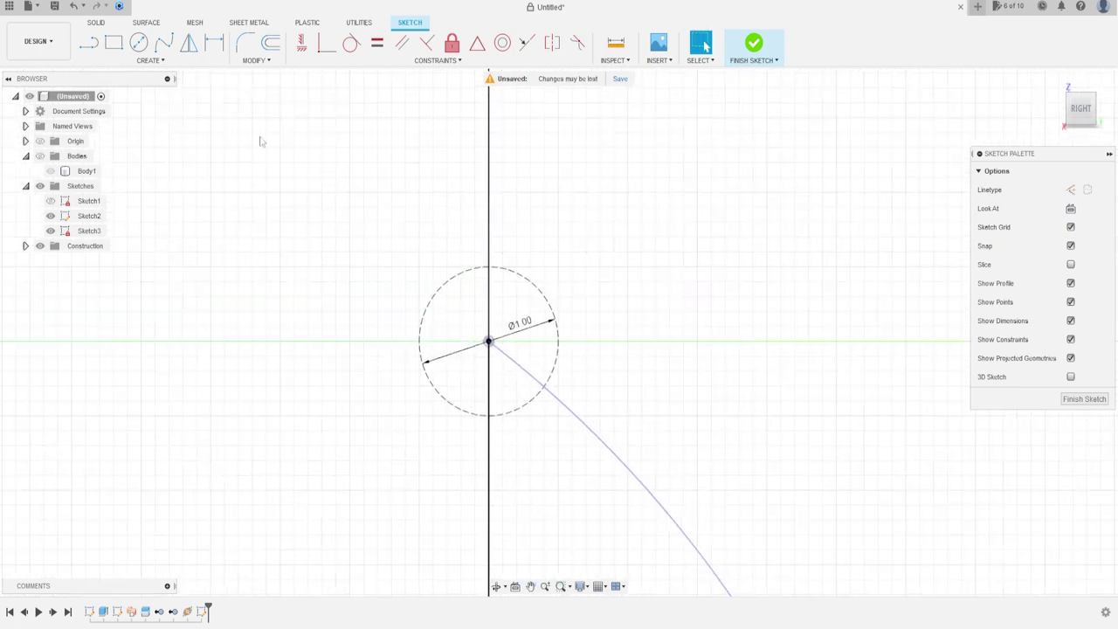
Place a sketch point where the curve crosses the Ø1.00 circle
click(160, 61)
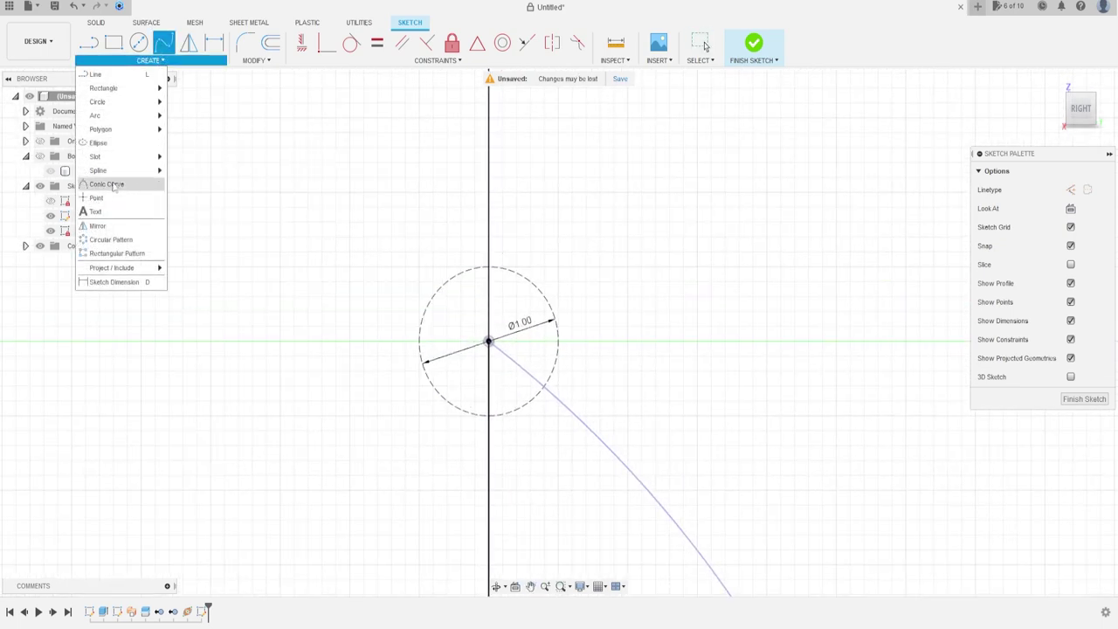
click(140, 198)
scroll(515, 358, up, 3)
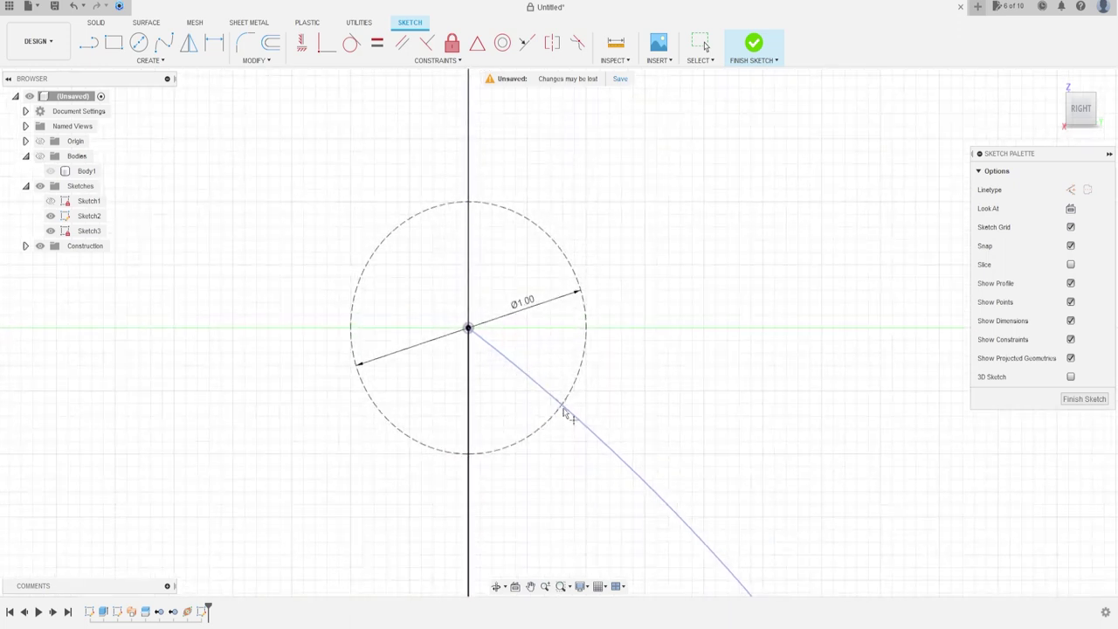
click(561, 405)
scroll(476, 264, down, 2)
scroll(514, 263, down, 1)
key(Escape)
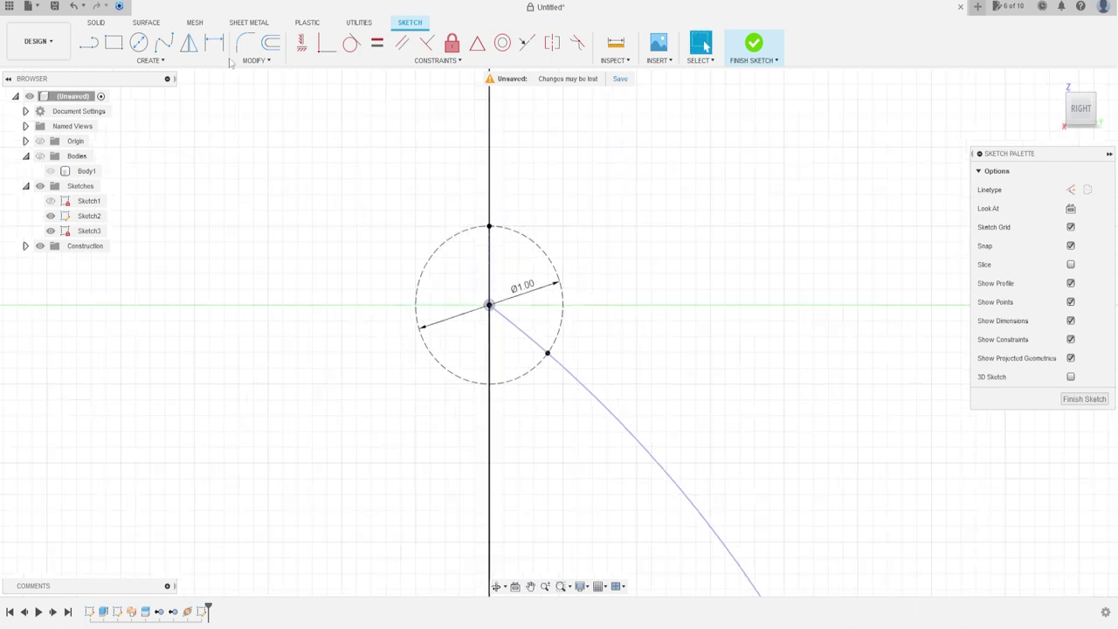
click(89, 42)
text(1)
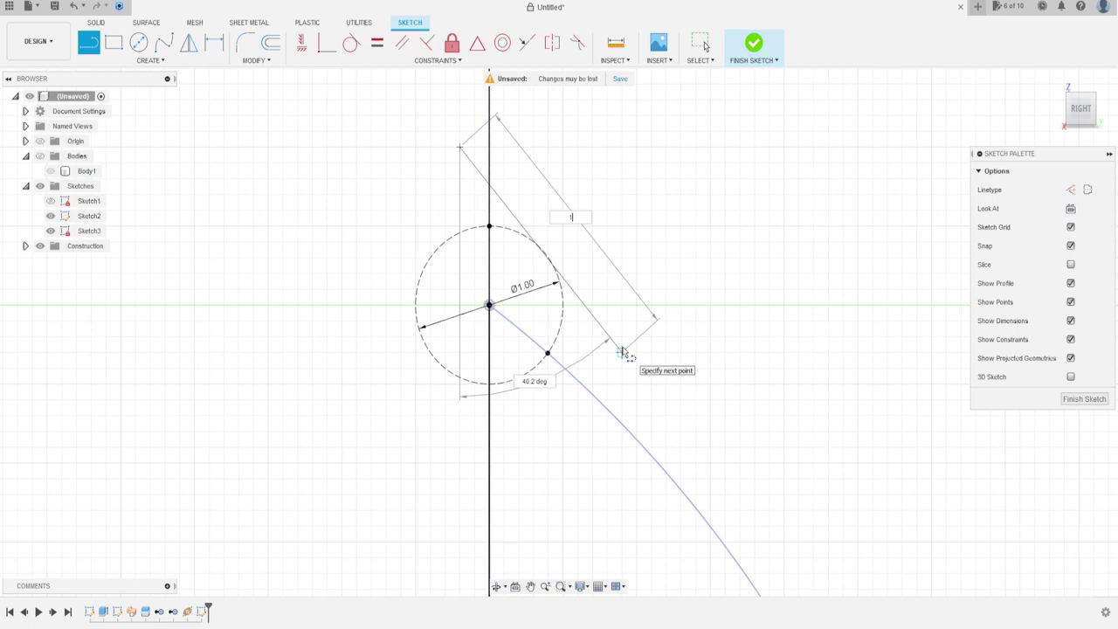
Draw a sloped line 1.80 mm long
text(.8)
key(Return)
key(Escape)
scroll(568, 428, up, 2)
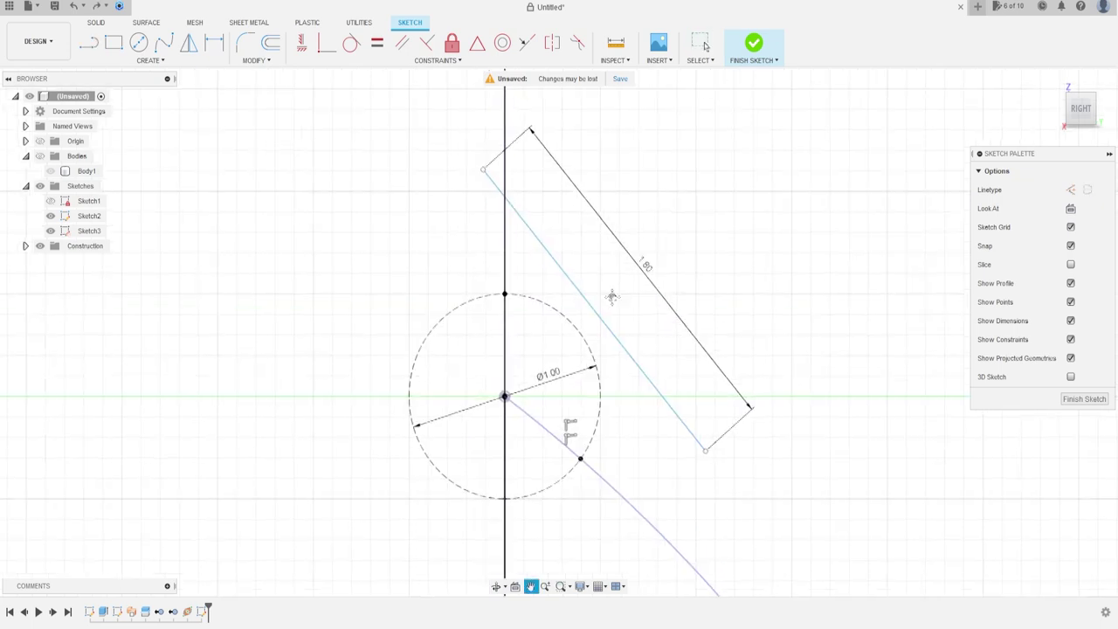
Constrain the sloped line through the curve–circle point and the circle's top point
click(327, 43)
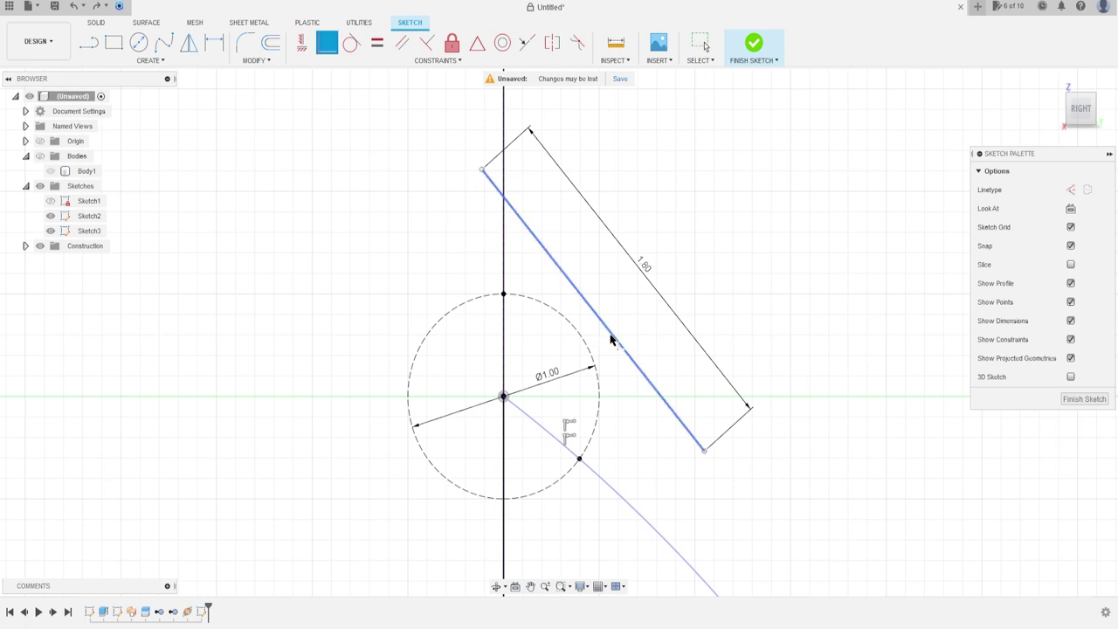
click(617, 341)
click(580, 461)
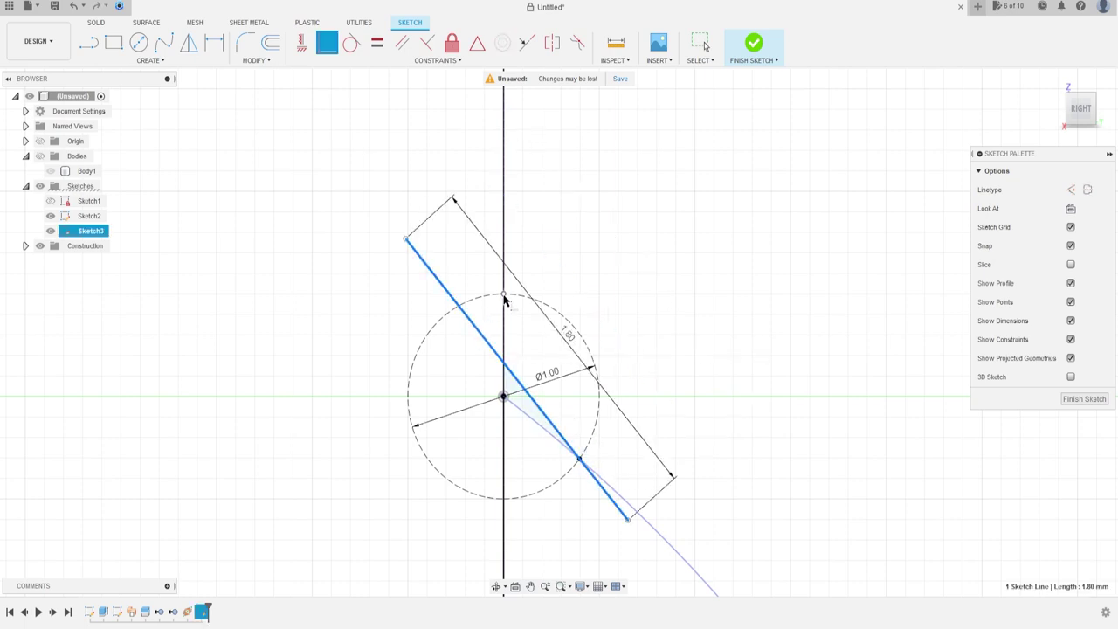
click(504, 296)
scroll(524, 384, down, 3)
scroll(535, 405, up, 2)
scroll(506, 373, up, 2)
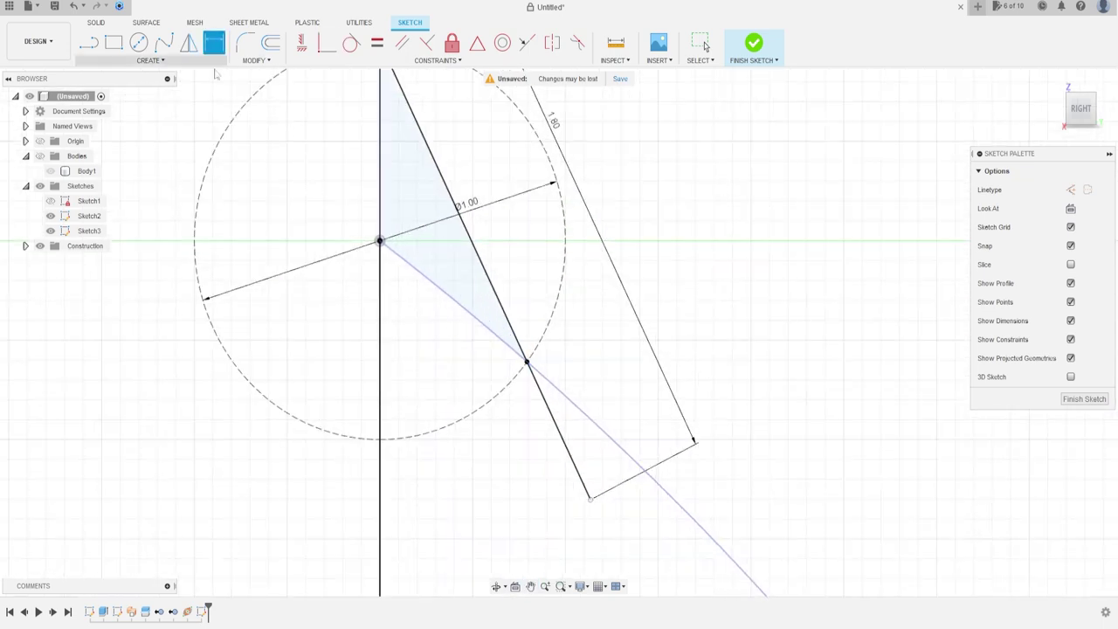
Dimension the line's lower end 0.40 from the curve–circle intersection point
click(592, 499)
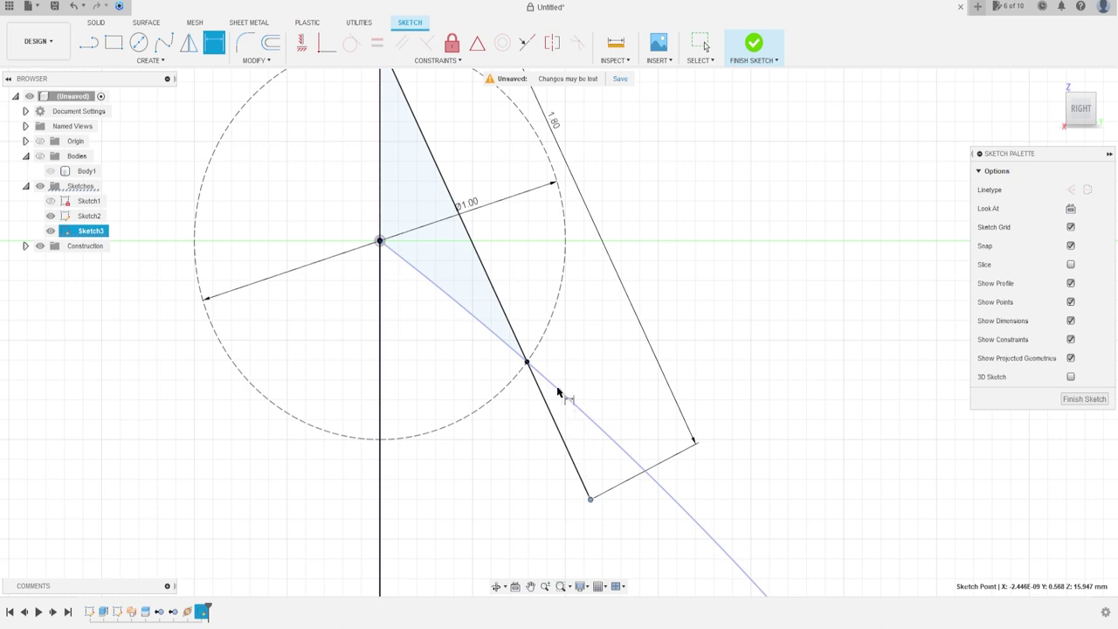
click(528, 361)
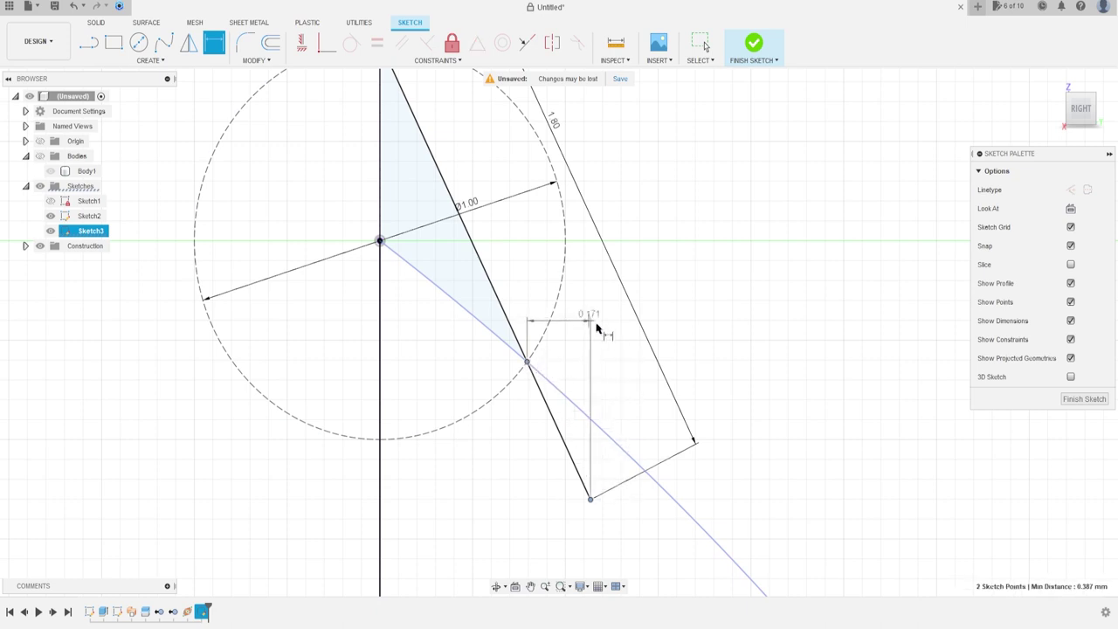
click(690, 342)
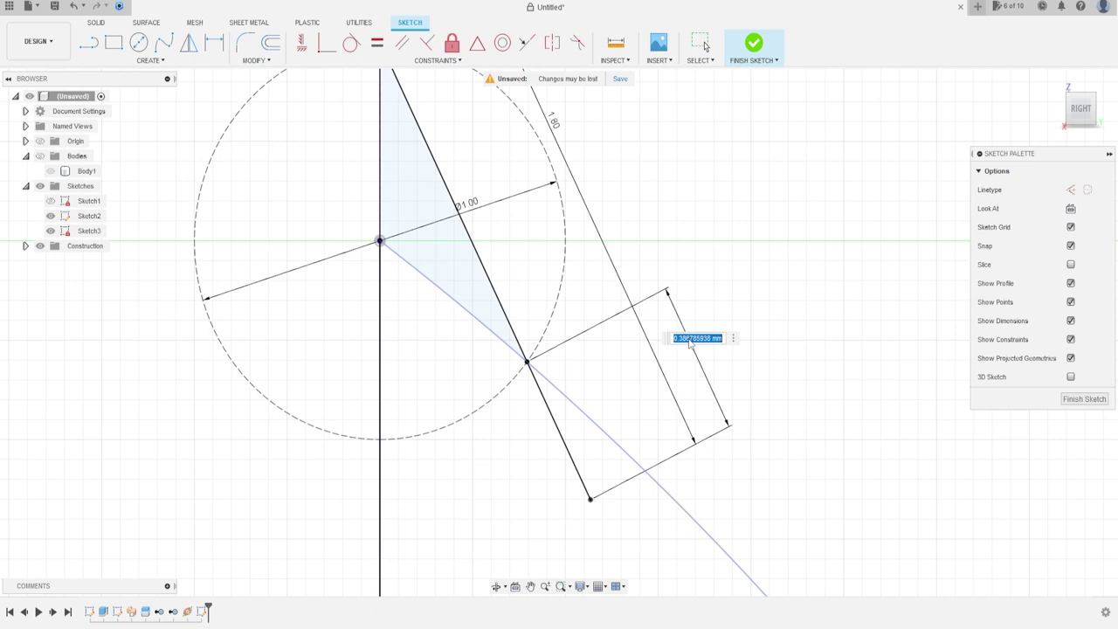
text(0.4)
key(Return)
scroll(395, 373, down, 3)
scroll(325, 362, down, 1)
middle_drag(332, 357, 495, 344)
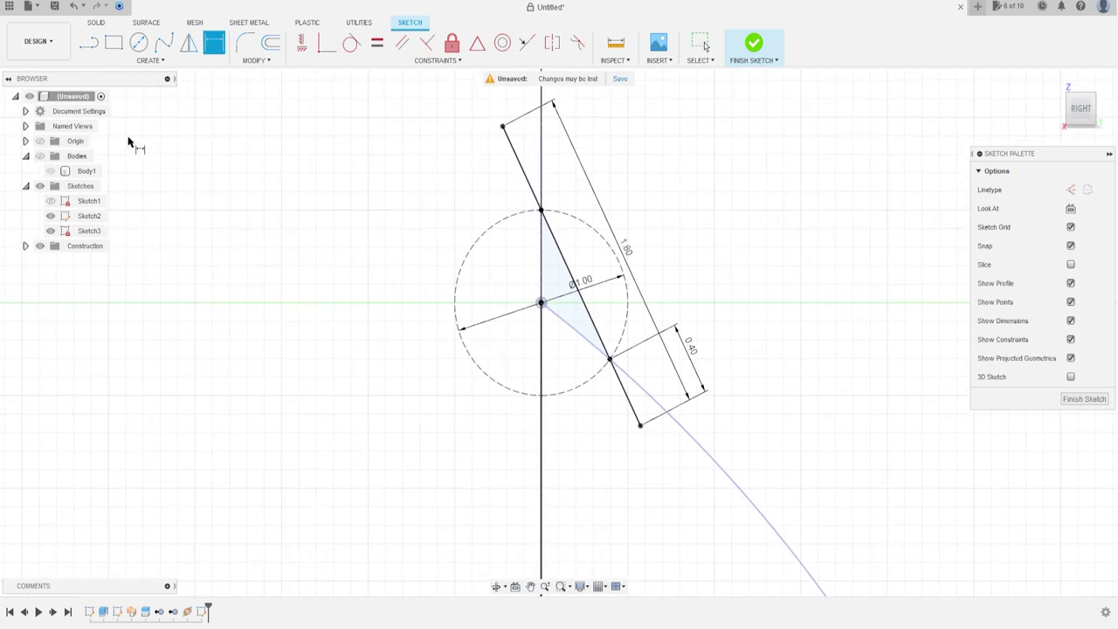
Close the triangle with two more lines from the sloped line's ends
key(l)
click(502, 127)
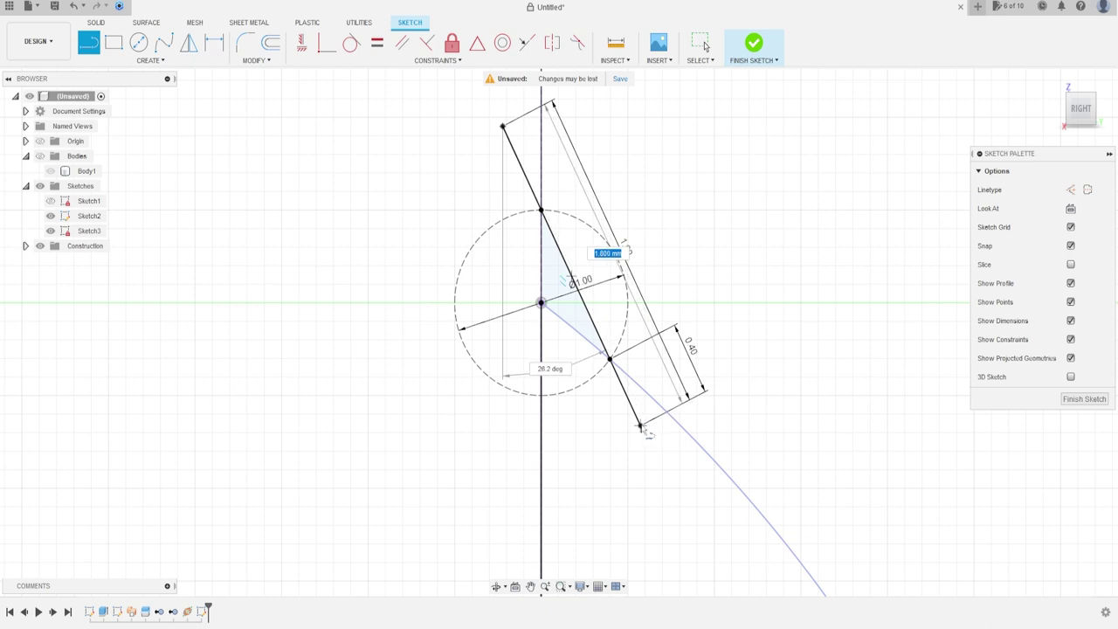
click(375, 423)
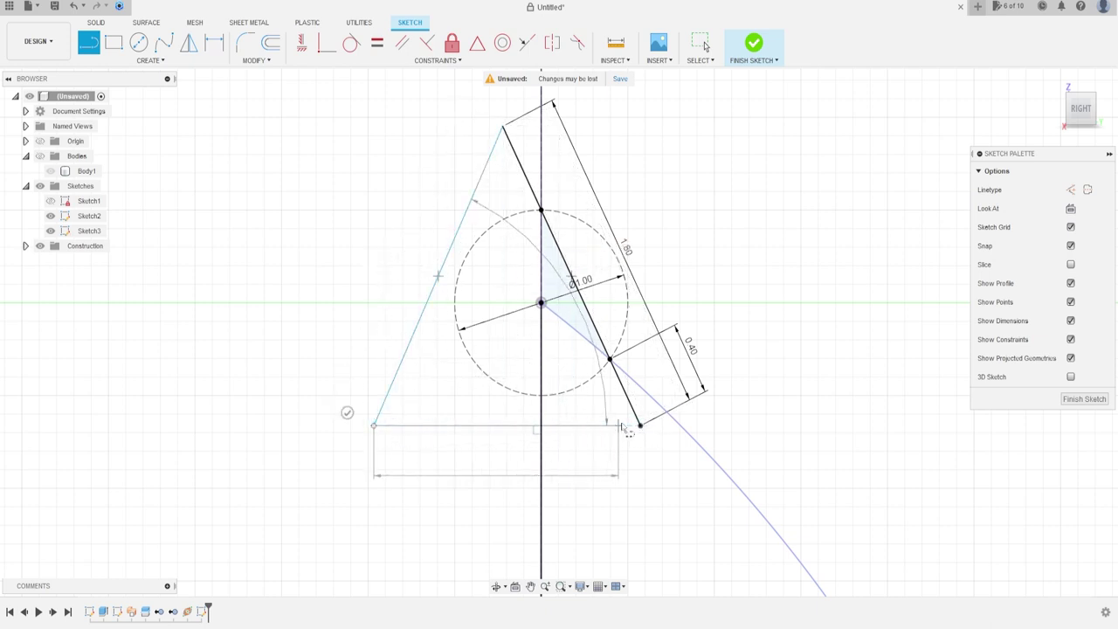
click(640, 425)
key(Escape)
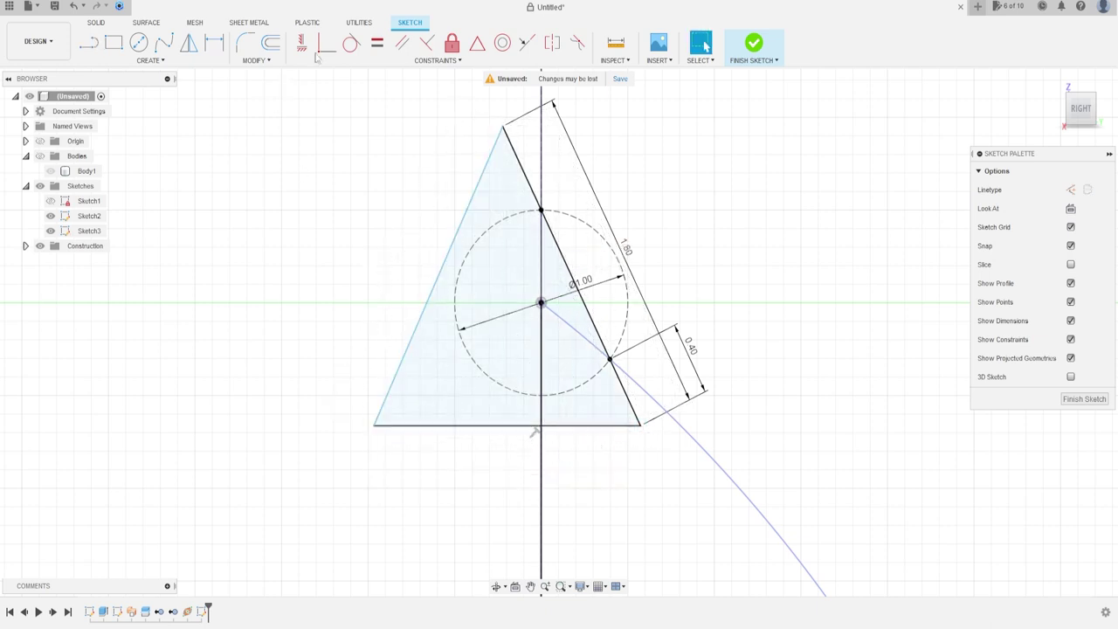
Make the triangle's left and right sides equal, then finish the sketch
click(377, 45)
click(520, 167)
click(473, 193)
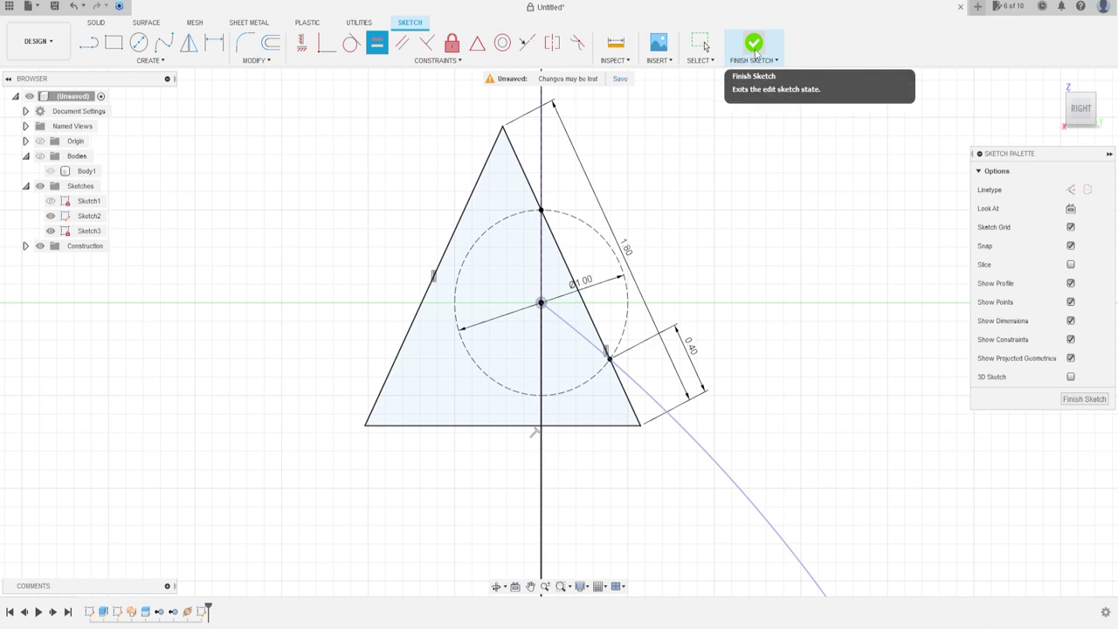
click(755, 53)
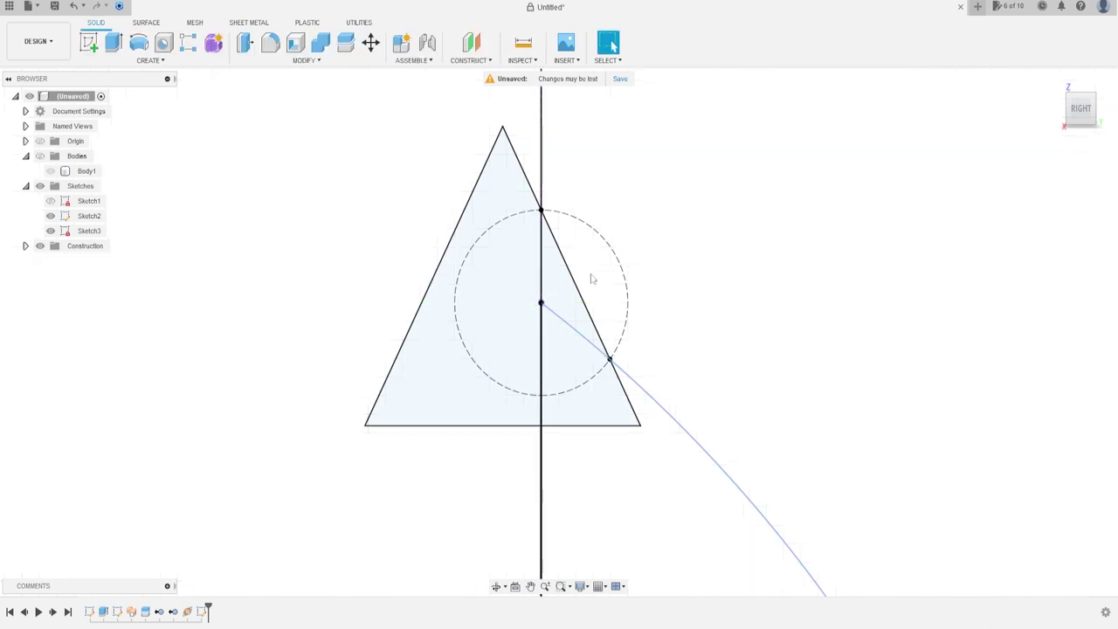
Start a loft with the large Sketch2 region as the first profile
scroll(591, 277, down, 2)
mouse_move(407, 294)
shift+middle_down()
mouse_move(420, 231)
mouse_move(479, 327)
mouse_move(499, 271)
mouse_move(493, 281)
shift+middle_up()
click(150, 60)
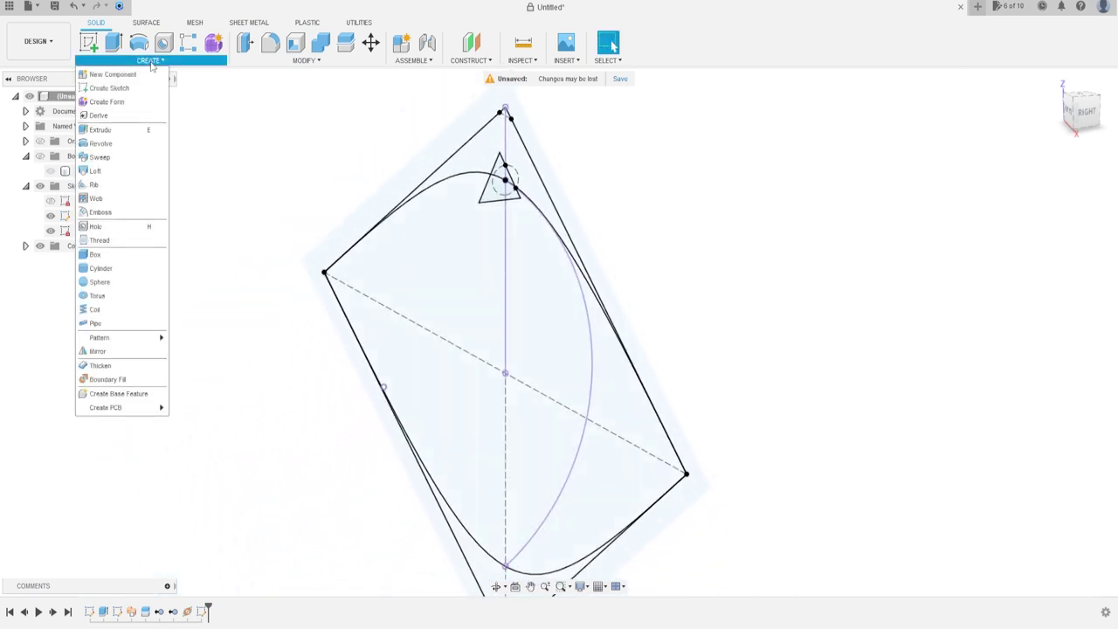
click(96, 170)
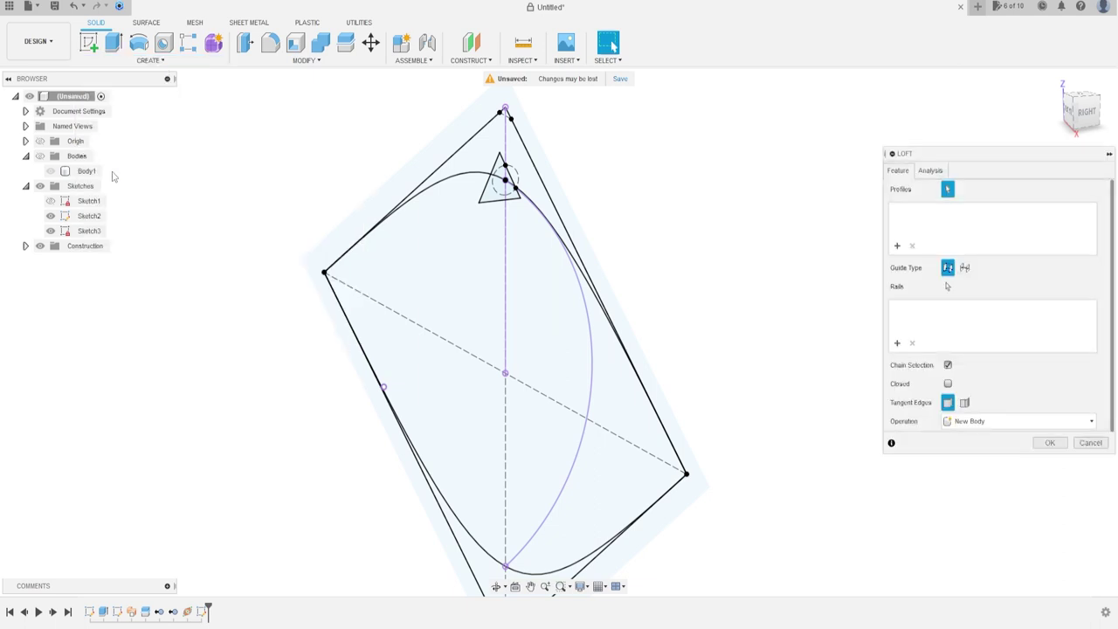
click(325, 276)
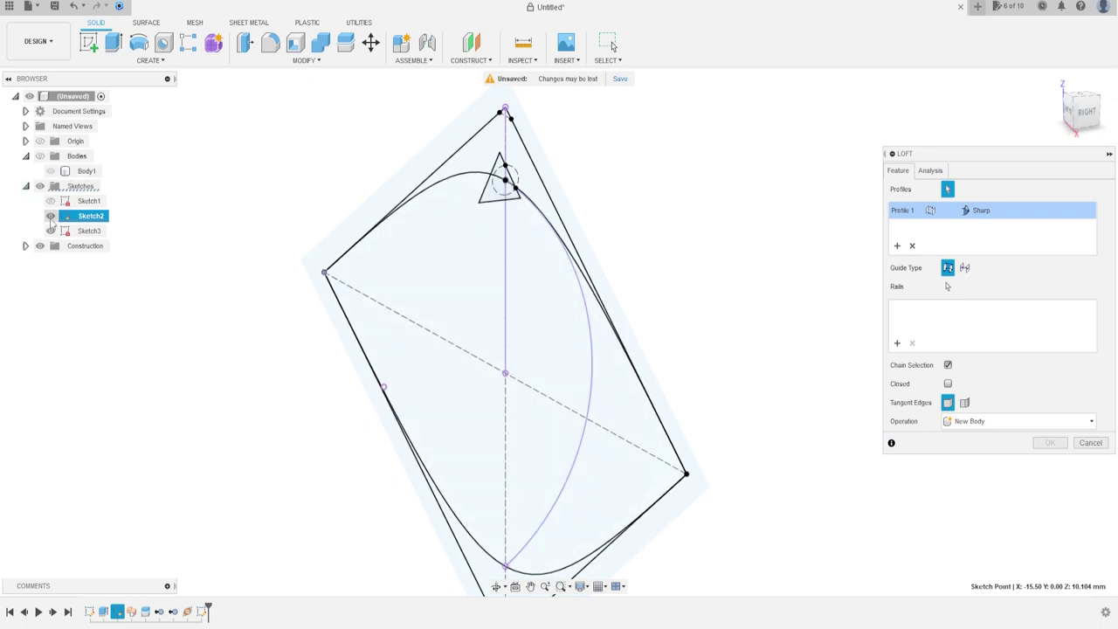
Add a triangle region as the second profile and a third loft profile
click(50, 216)
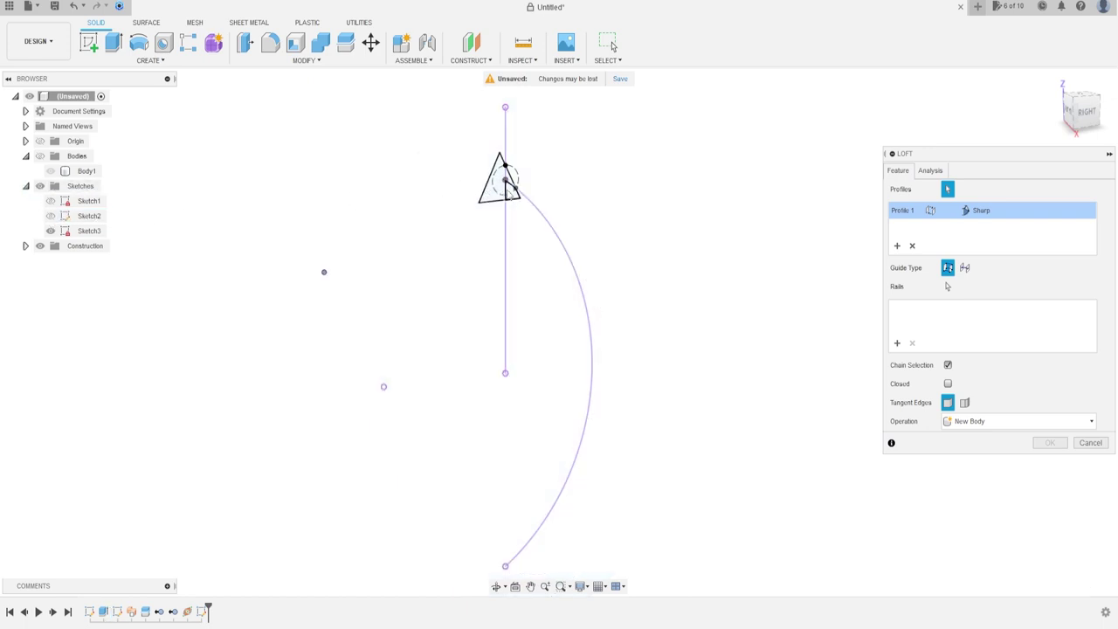
scroll(510, 192, up, 4)
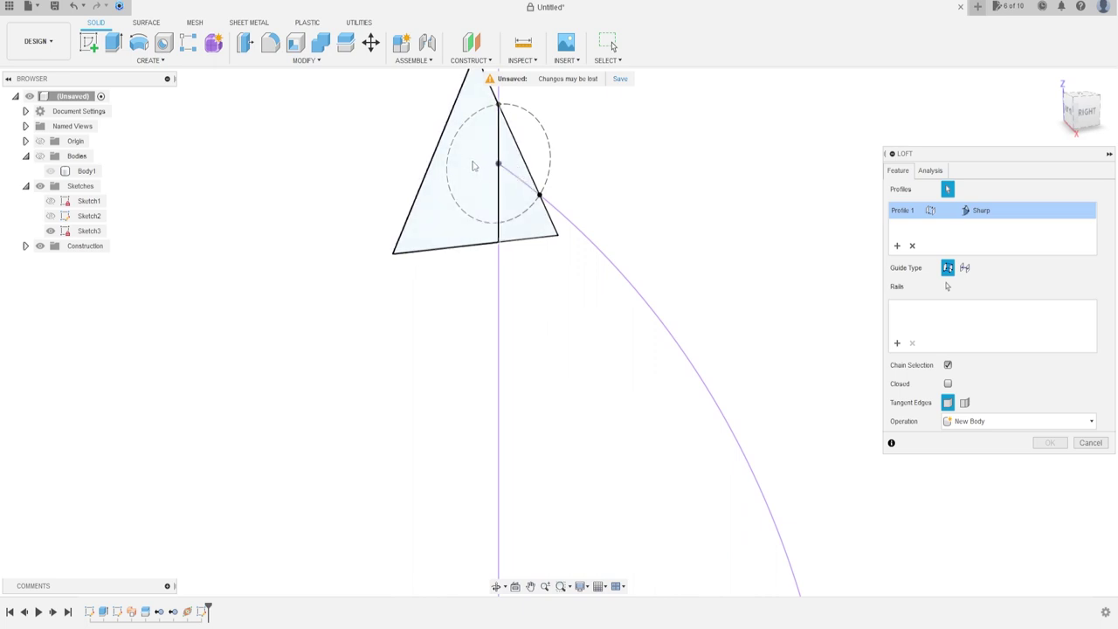
click(505, 168)
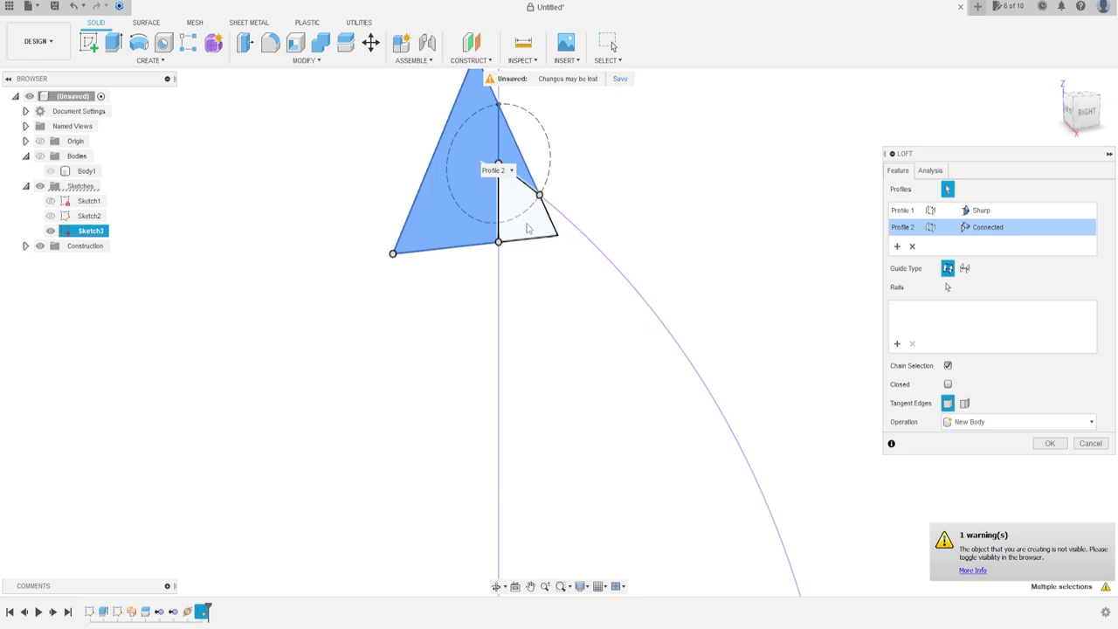
scroll(465, 253, down, 3)
scroll(465, 256, down, 2)
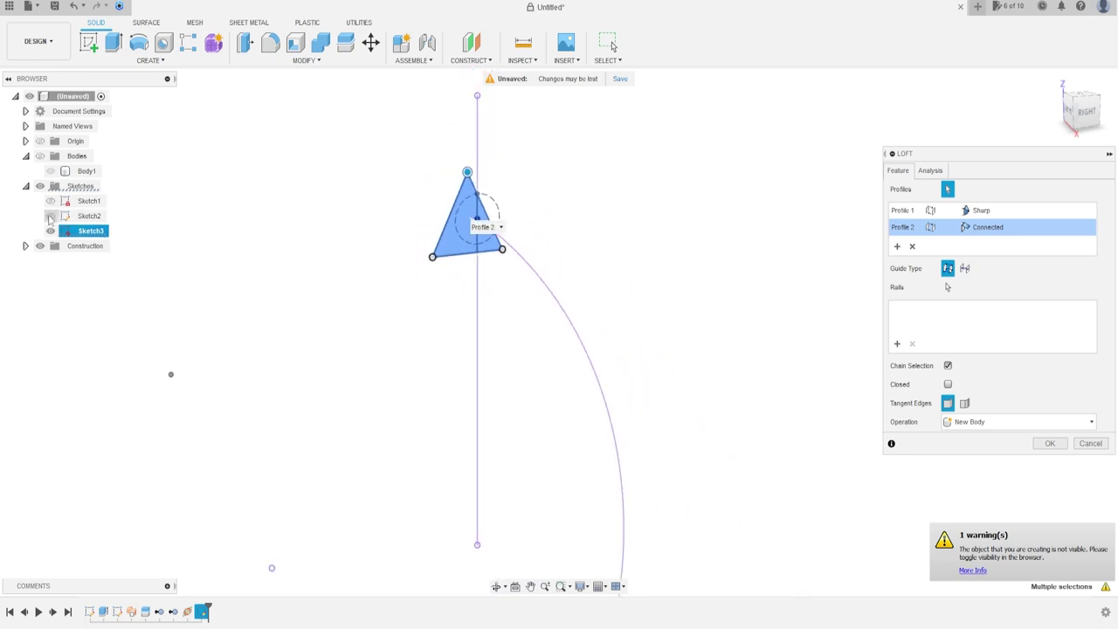
click(50, 216)
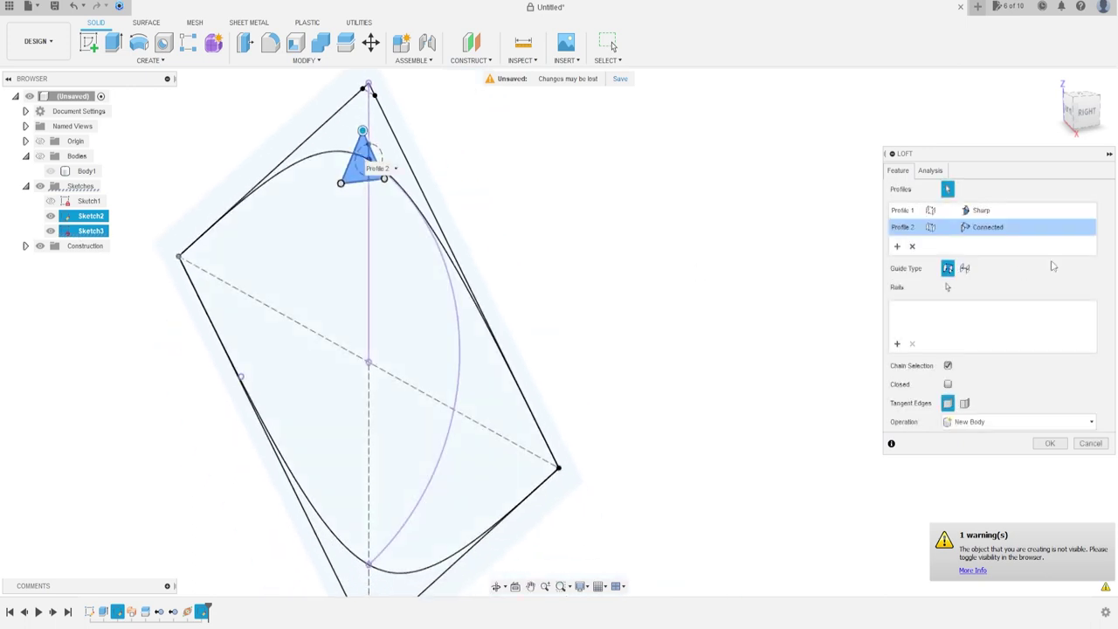
click(896, 247)
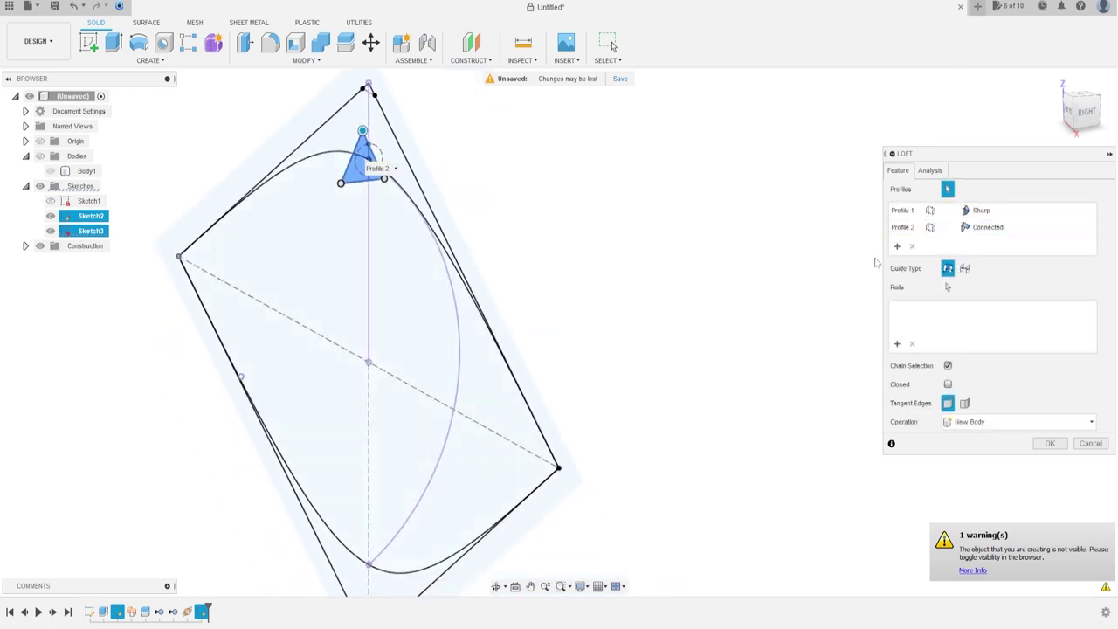
click(560, 474)
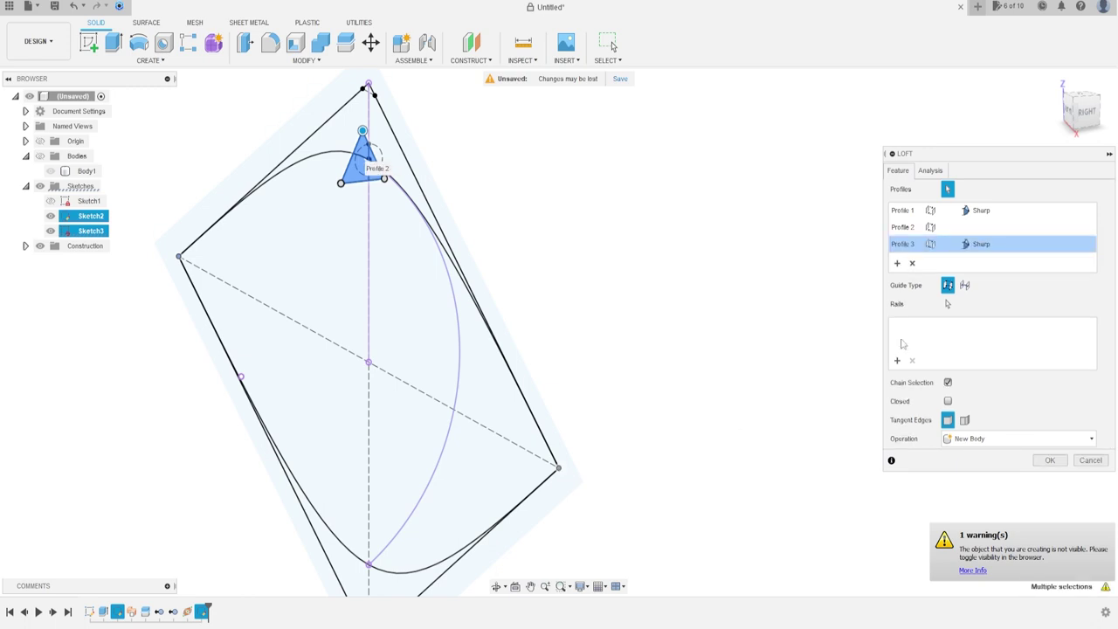
click(39, 156)
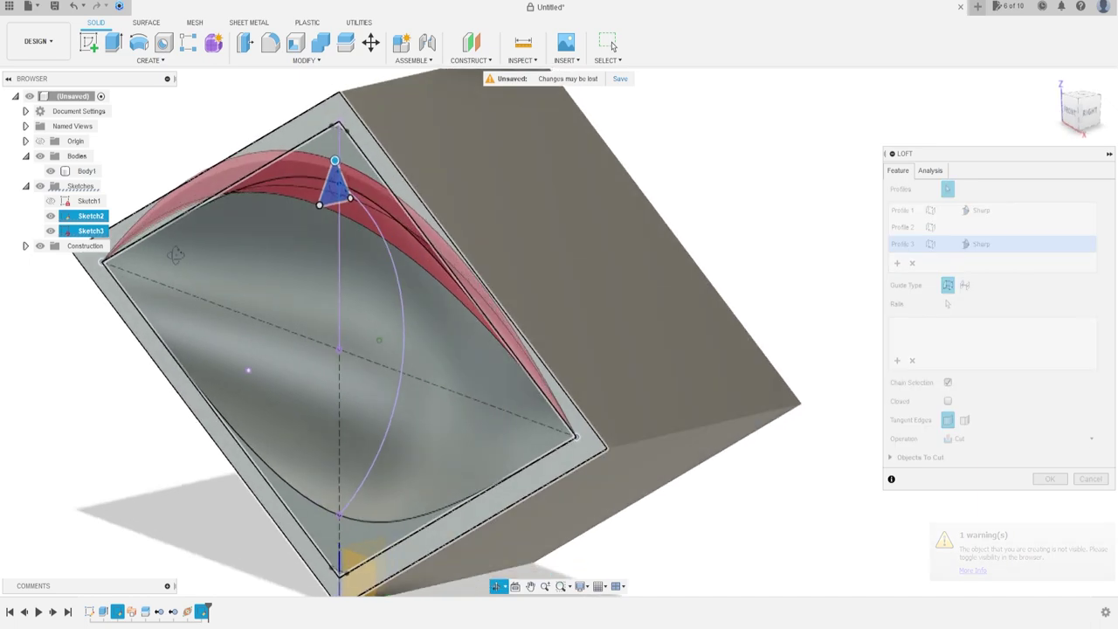
Guide the loft by the centre curve as centreline and create it as New Body
shift+middle_drag(175, 254, 371, 262)
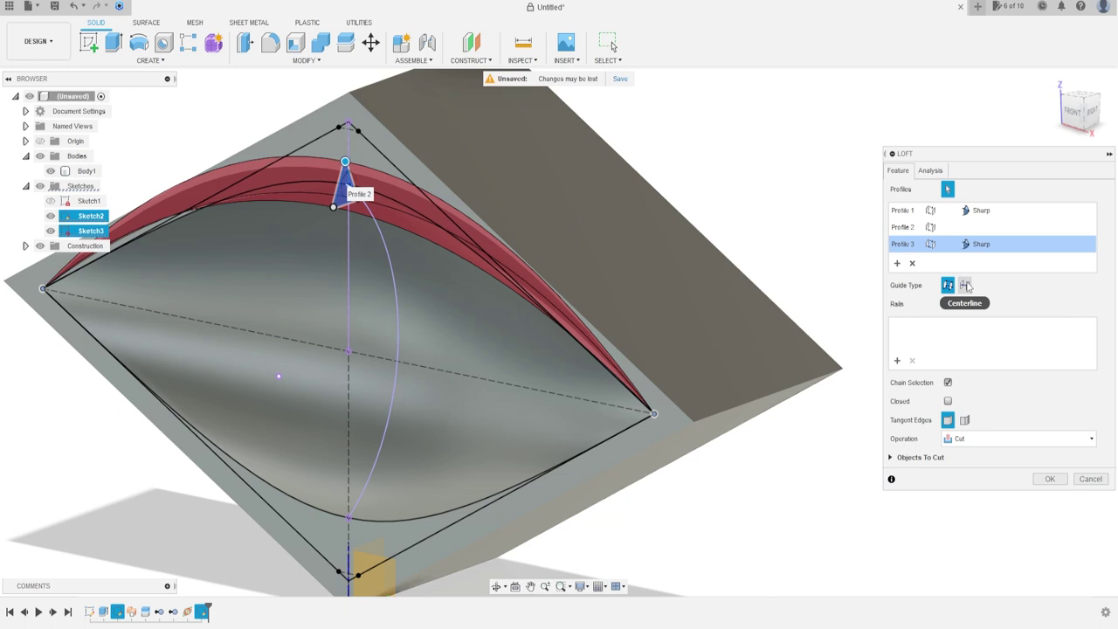
click(965, 285)
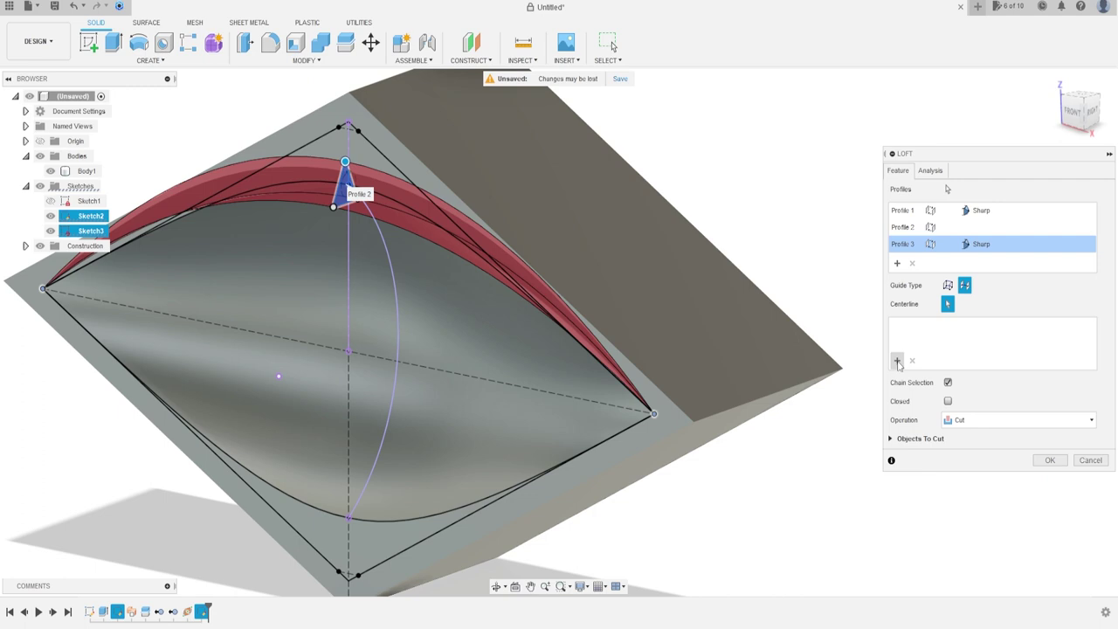
click(278, 195)
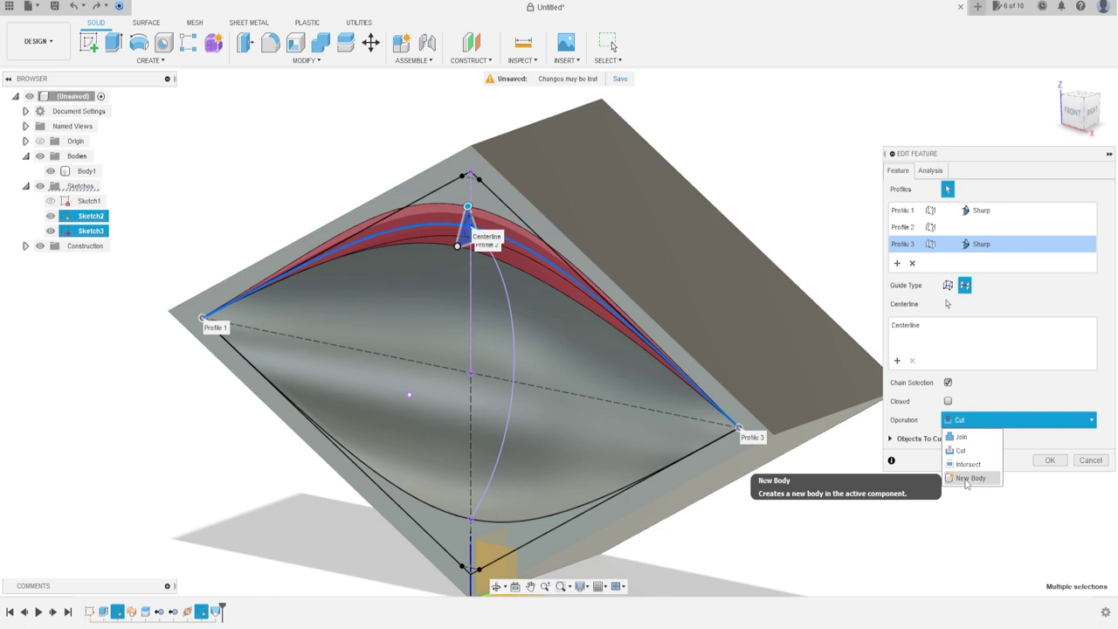
click(967, 479)
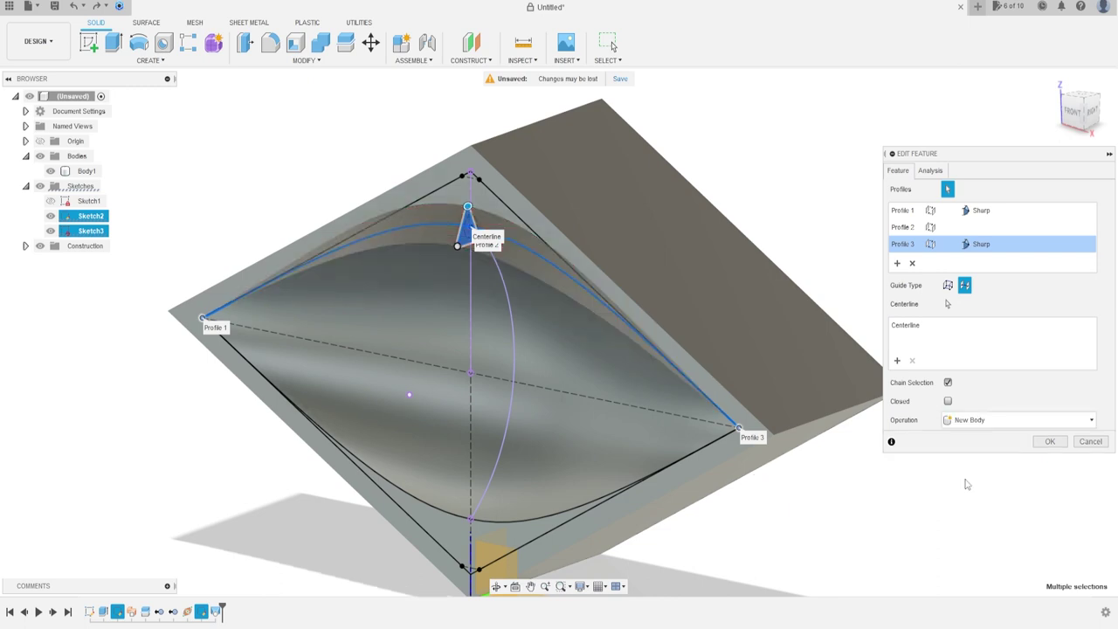
click(1048, 441)
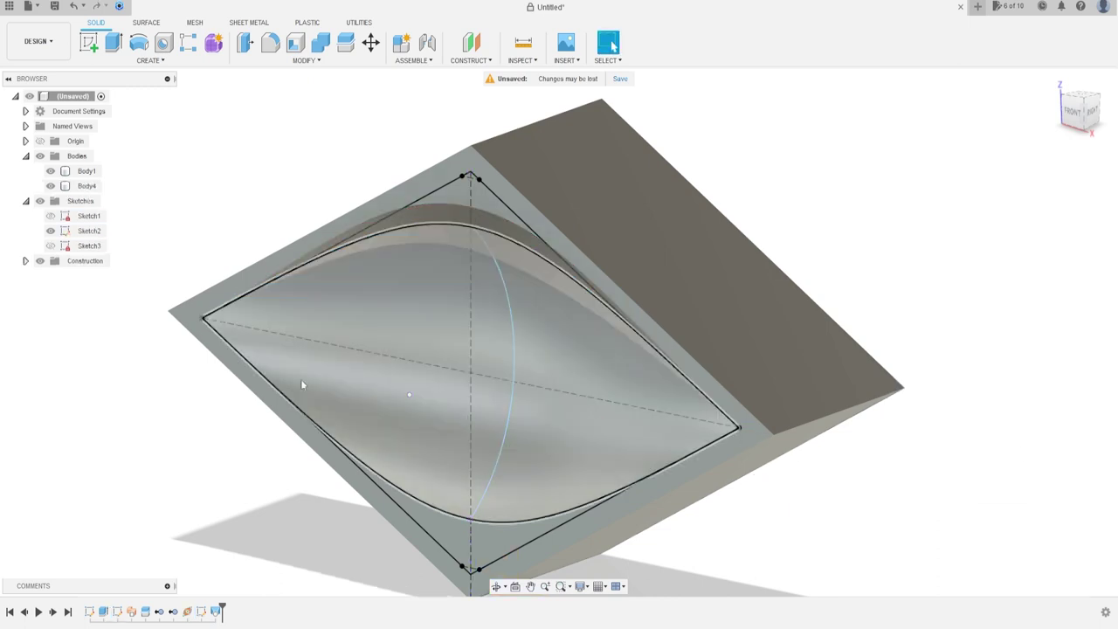
Hide Sketch2 and select Body1 and Body4 for a point-to-point move
click(49, 231)
shift+middle_drag(365, 451, 787, 369)
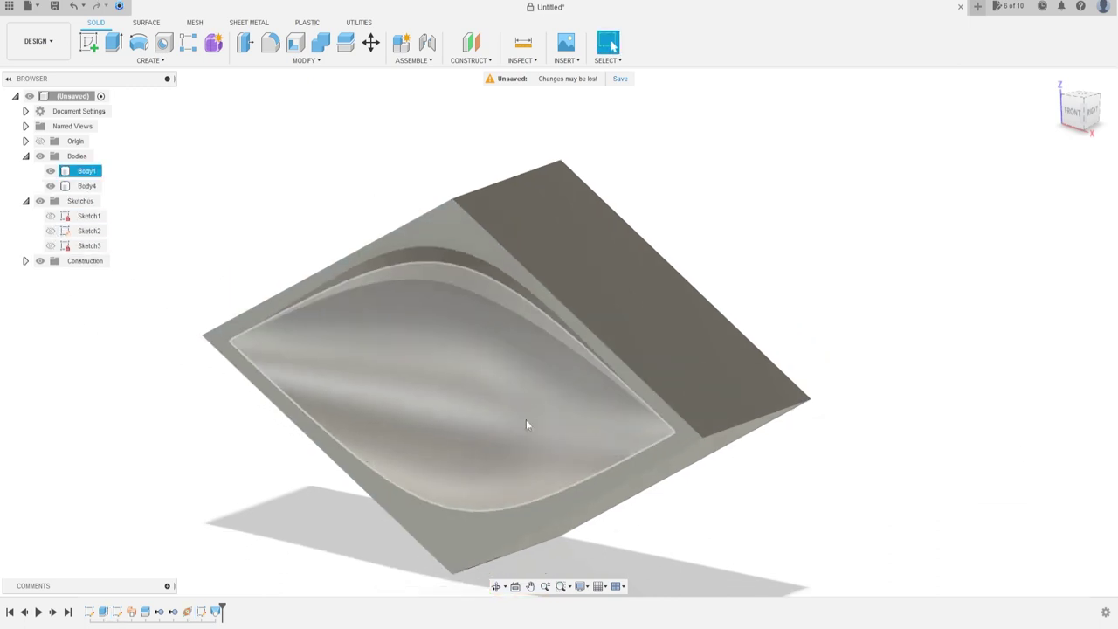
scroll(681, 427, down, 3)
shift+middle_drag(681, 427, 611, 376)
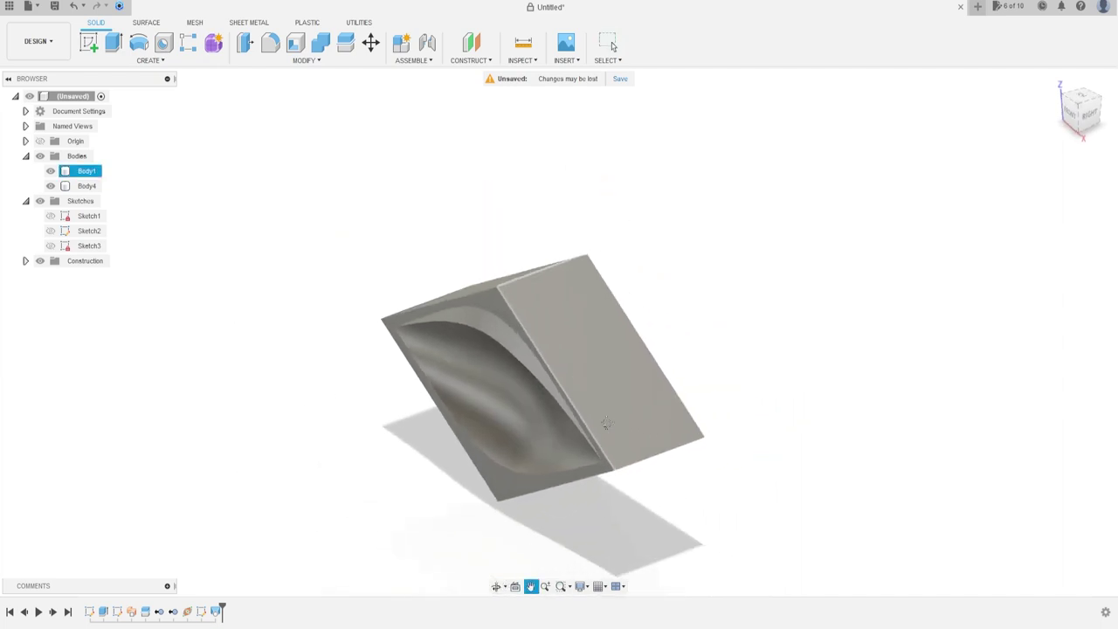
click(372, 42)
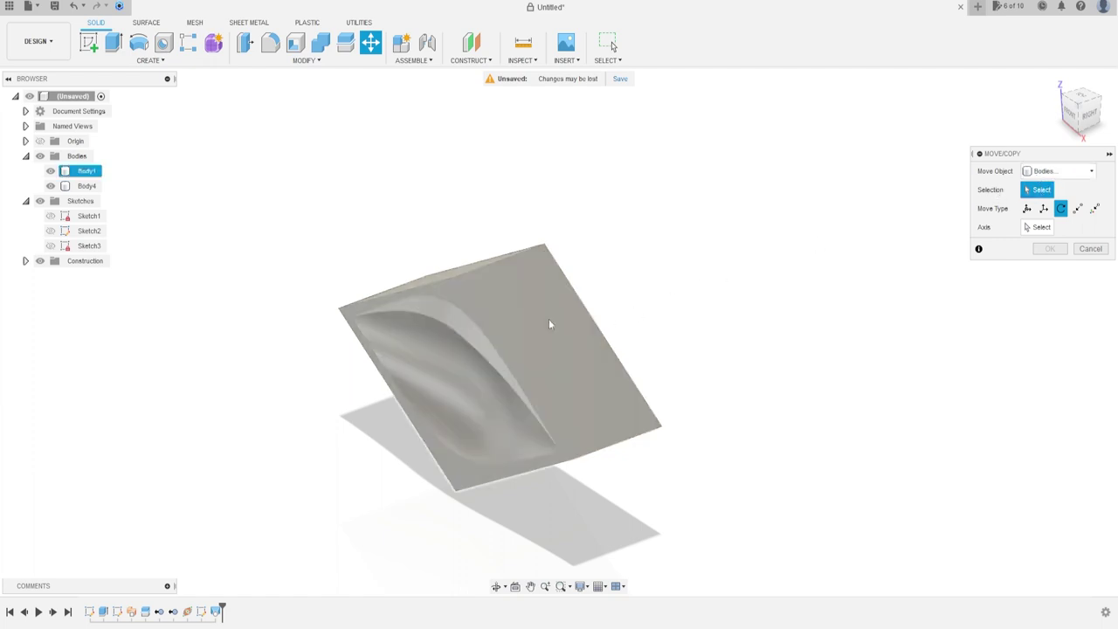
click(548, 319)
click(90, 187)
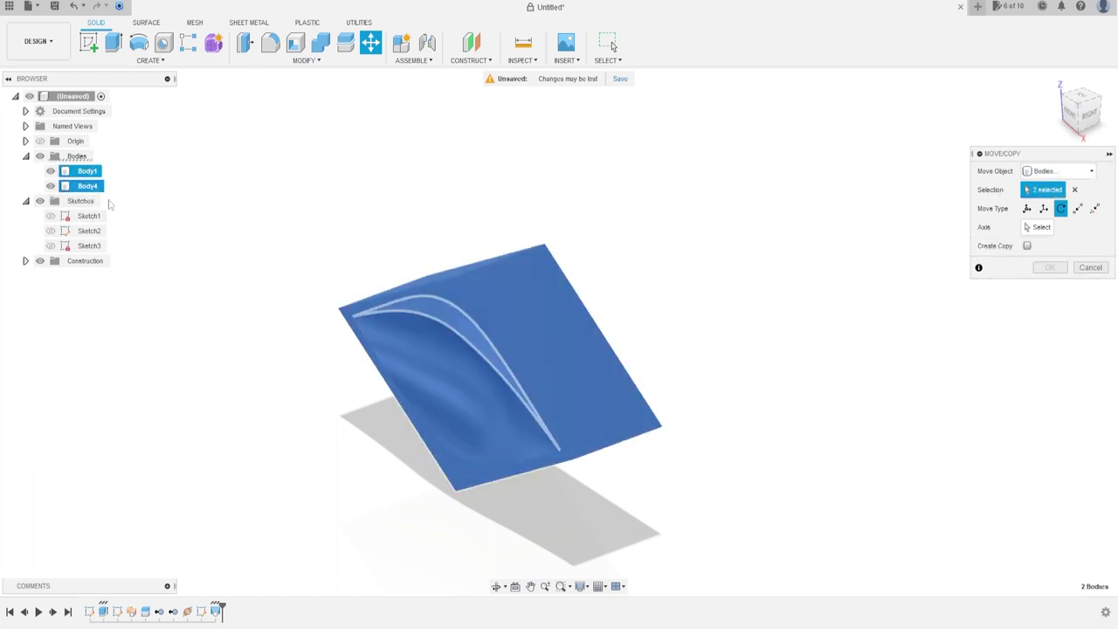
click(1079, 210)
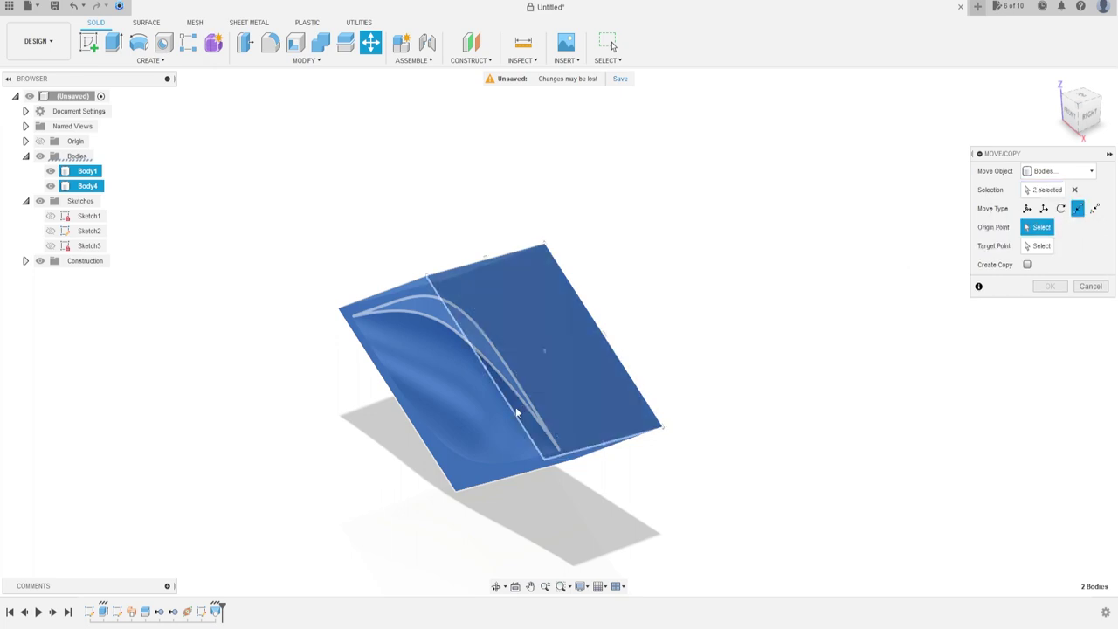
Move the block's corner onto the origin and commit the move
mouse_move(330, 321)
shift+middle_down()
mouse_move(334, 337)
mouse_move(303, 330)
shift+middle_up()
click(302, 328)
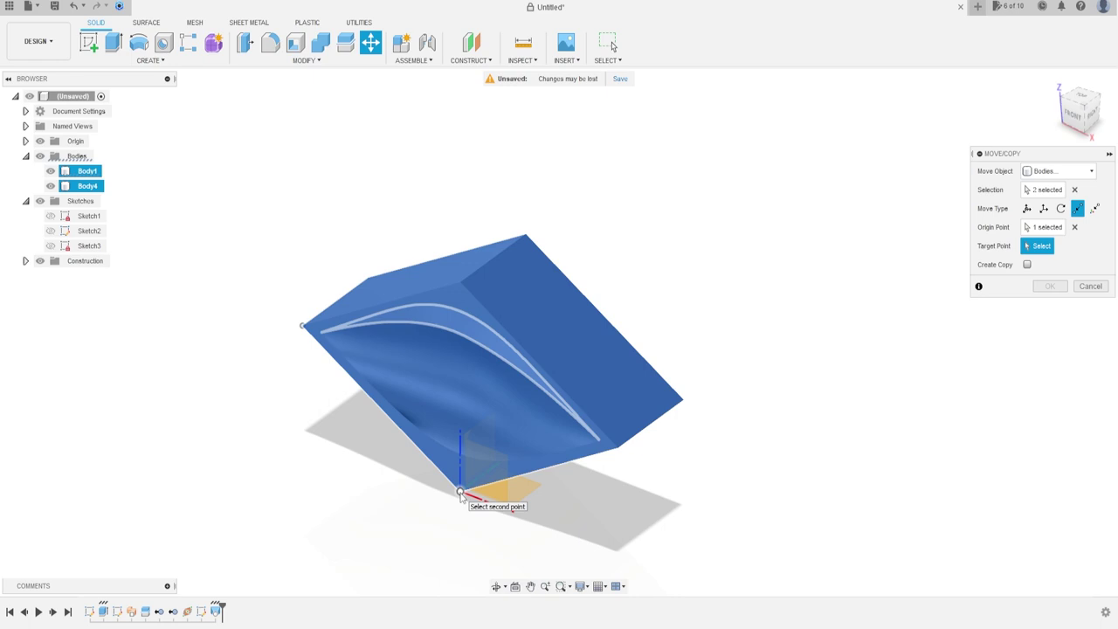
click(460, 494)
mouse_move(774, 449)
middle_down()
mouse_move(780, 416)
mouse_move(724, 268)
middle_up()
click(1049, 285)
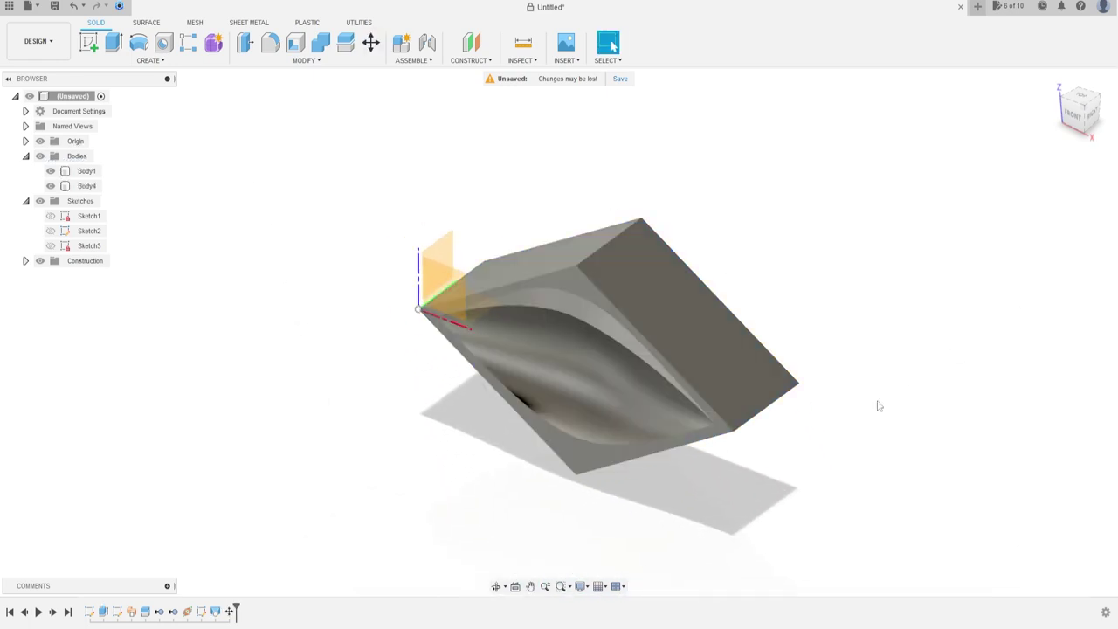
scroll(710, 431, up, 1)
mouse_move(710, 432)
shift+middle_down()
mouse_move(669, 412)
mouse_move(802, 206)
shift+middle_up()
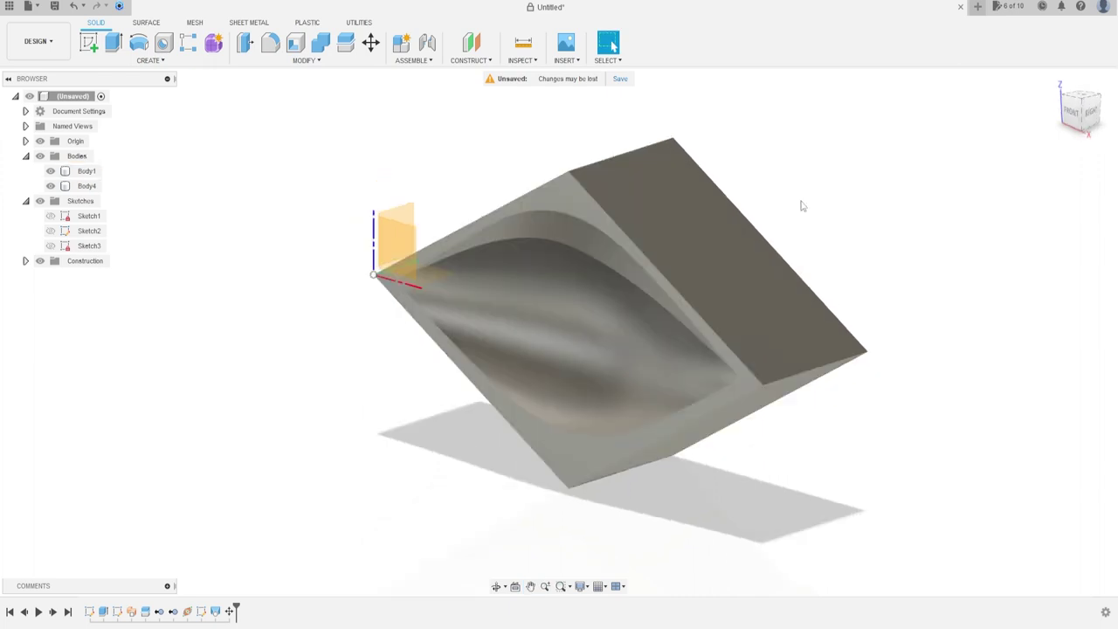
click(150, 60)
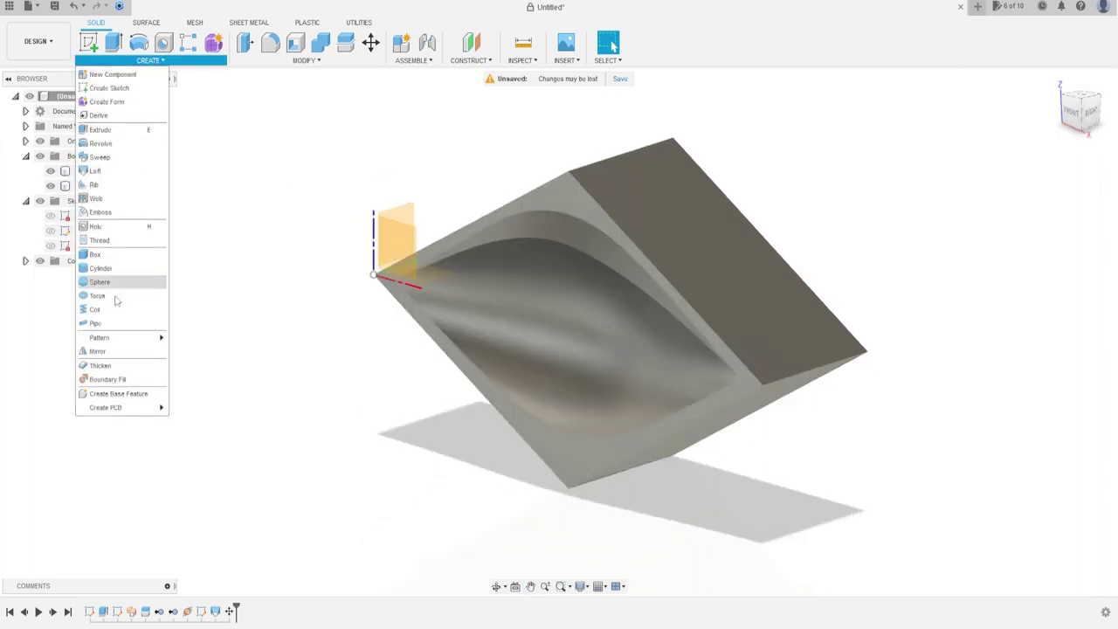
Mirror Body4 across the plane as a new body, Body5
click(109, 353)
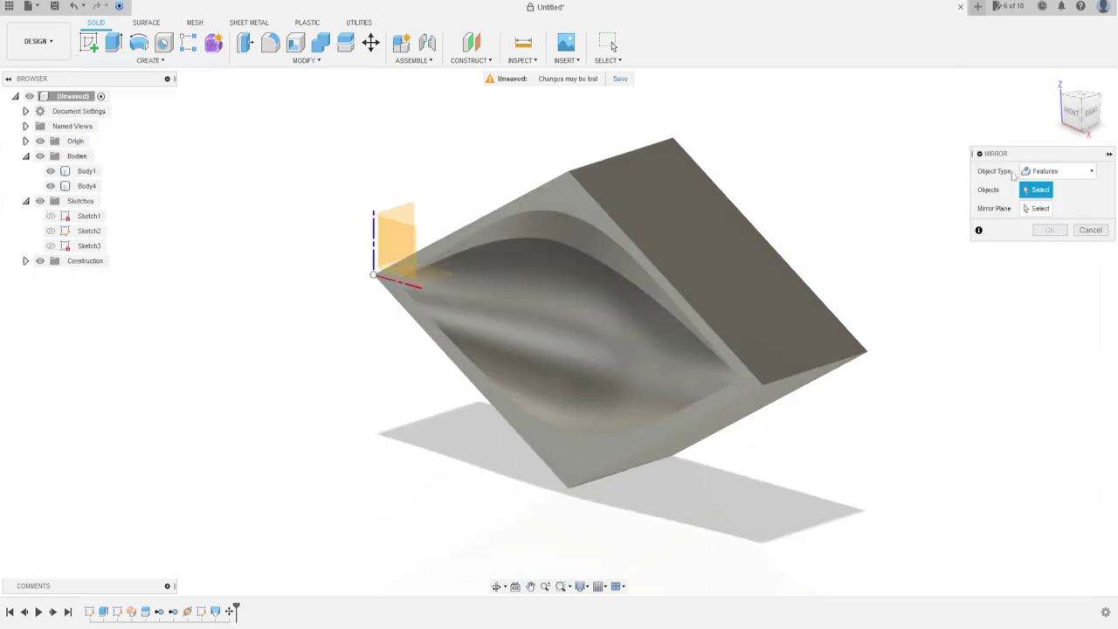
click(1058, 173)
click(1058, 187)
click(87, 186)
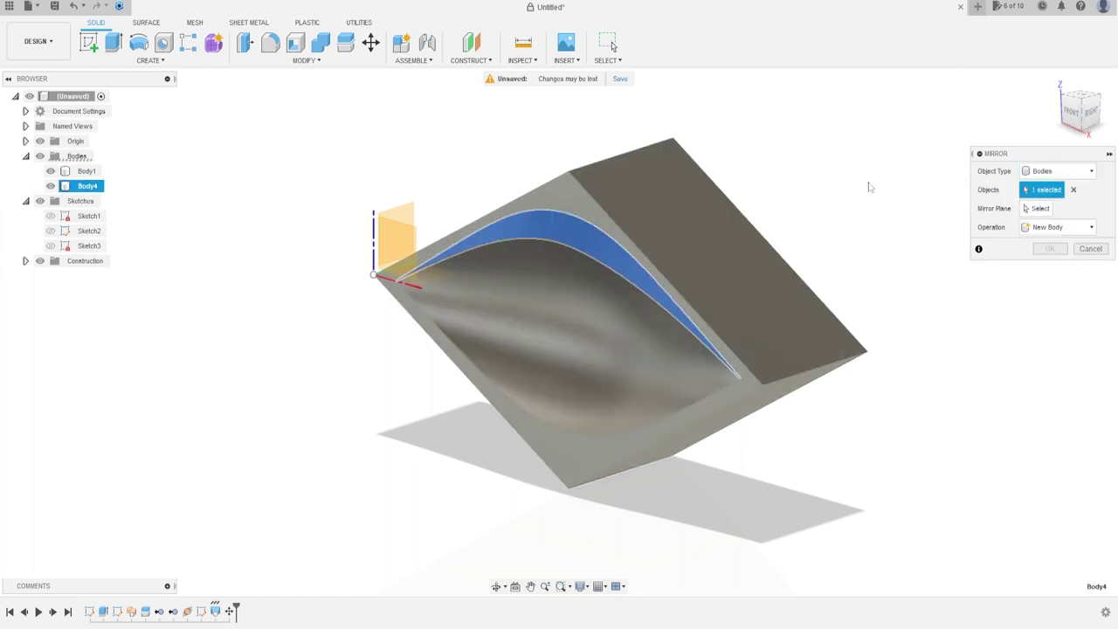
click(1037, 207)
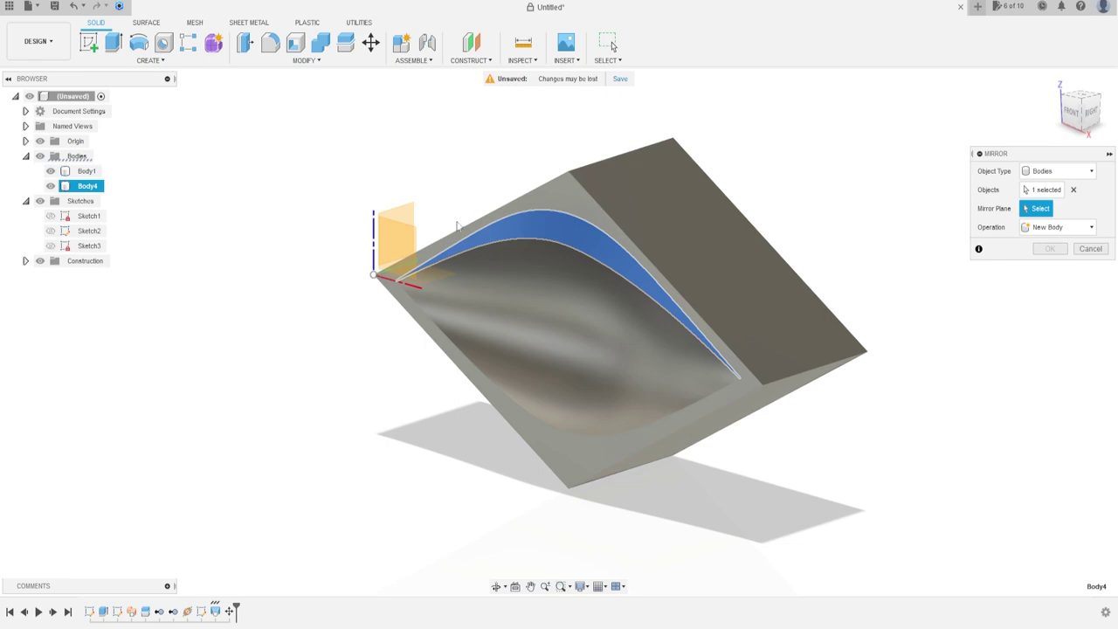
click(439, 275)
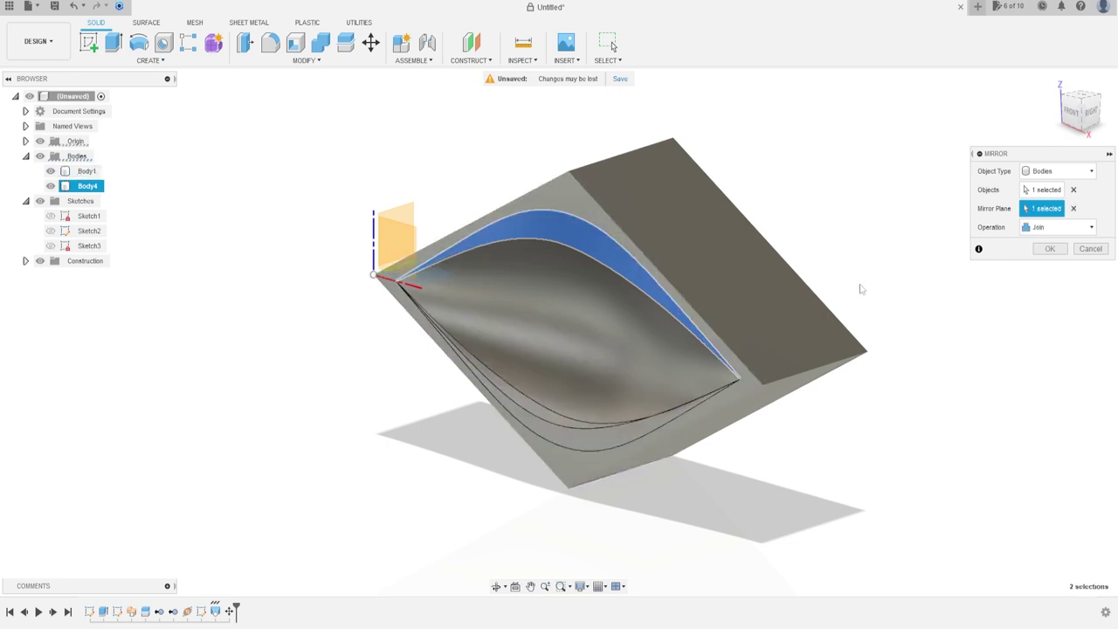
click(1052, 227)
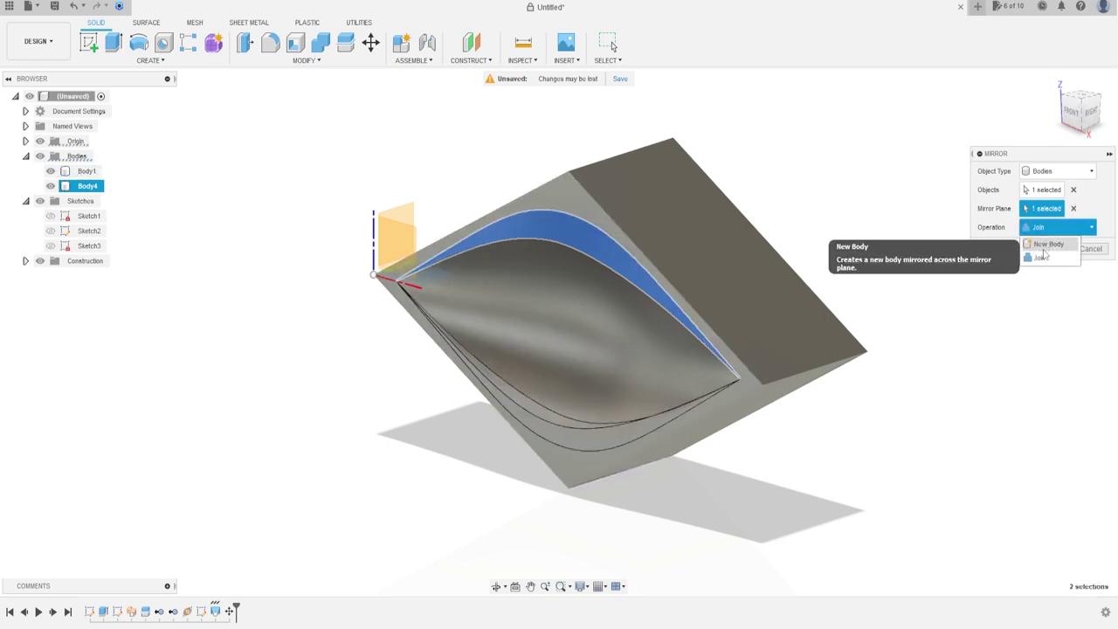
click(1046, 250)
click(1048, 249)
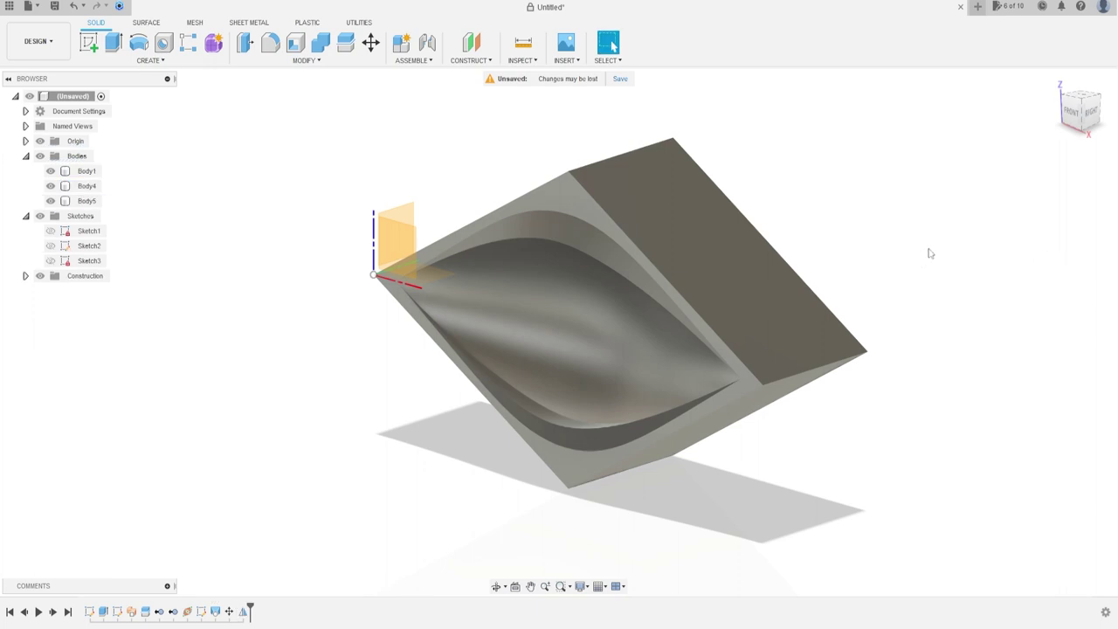
Cut Body4 and Body5 from Body1 with Combine
click(321, 44)
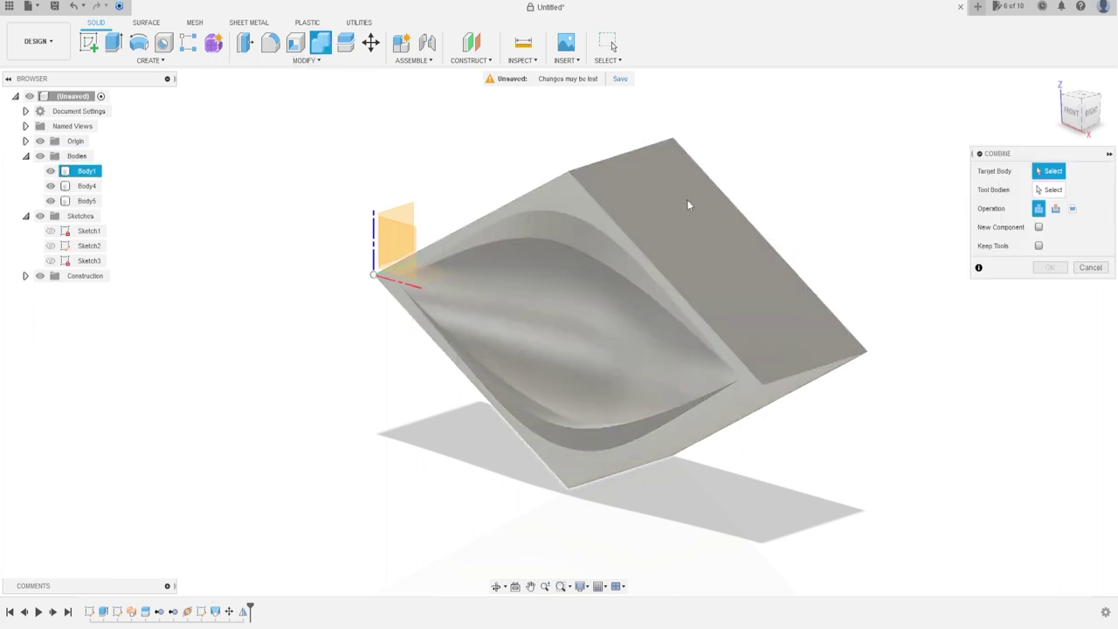
click(686, 199)
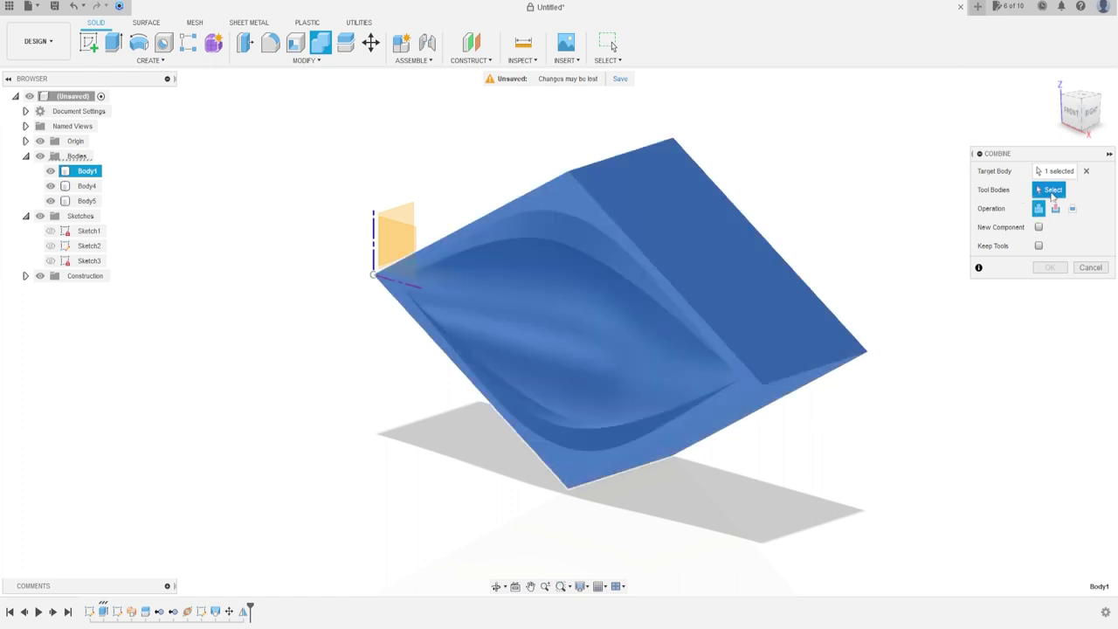
click(86, 186)
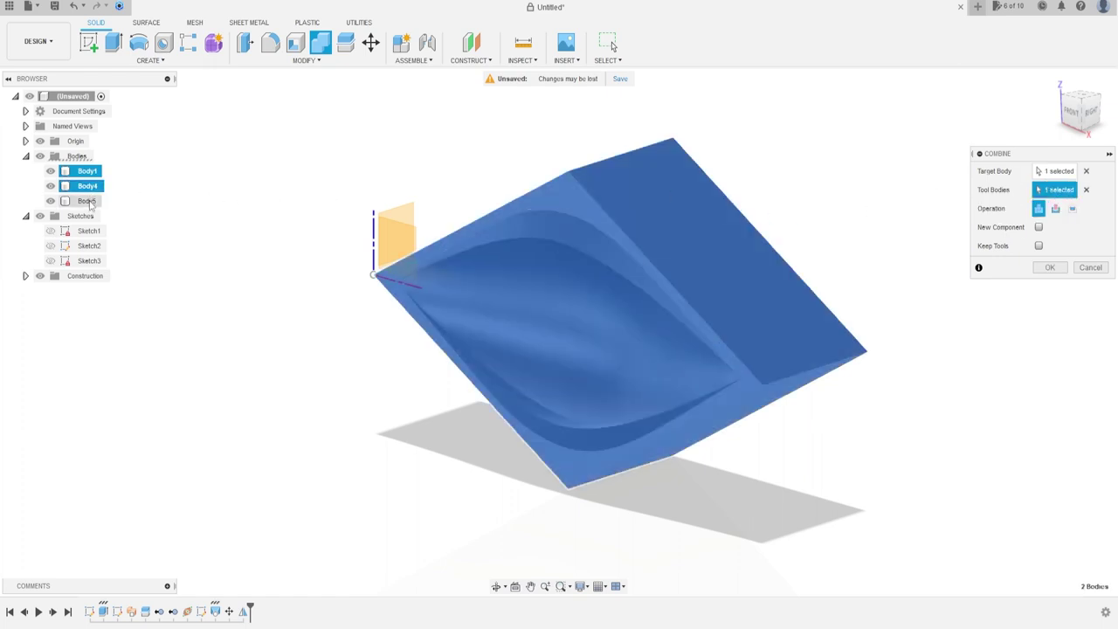
click(86, 201)
click(1055, 208)
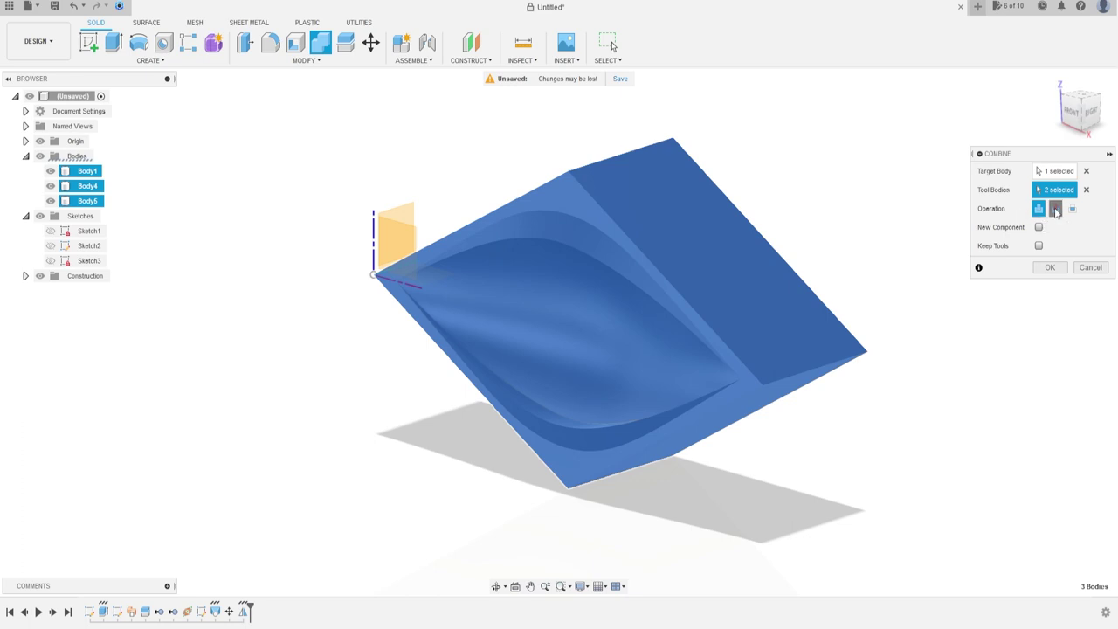
click(1051, 270)
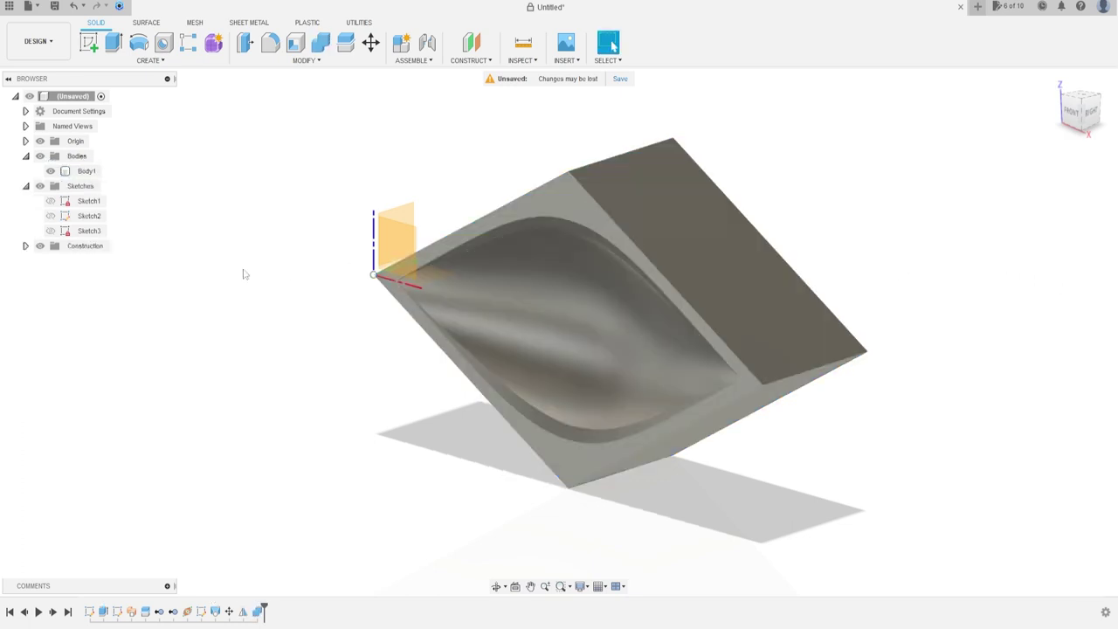
click(39, 140)
Copy Body1 point-to-point so the copy, Body6, touches the original corner to corner
mouse_move(800, 275)
shift+middle_down()
mouse_move(791, 232)
mouse_move(848, 232)
mouse_move(791, 245)
mouse_move(776, 262)
mouse_move(819, 253)
mouse_move(771, 288)
mouse_move(679, 312)
mouse_move(684, 302)
shift+middle_up()
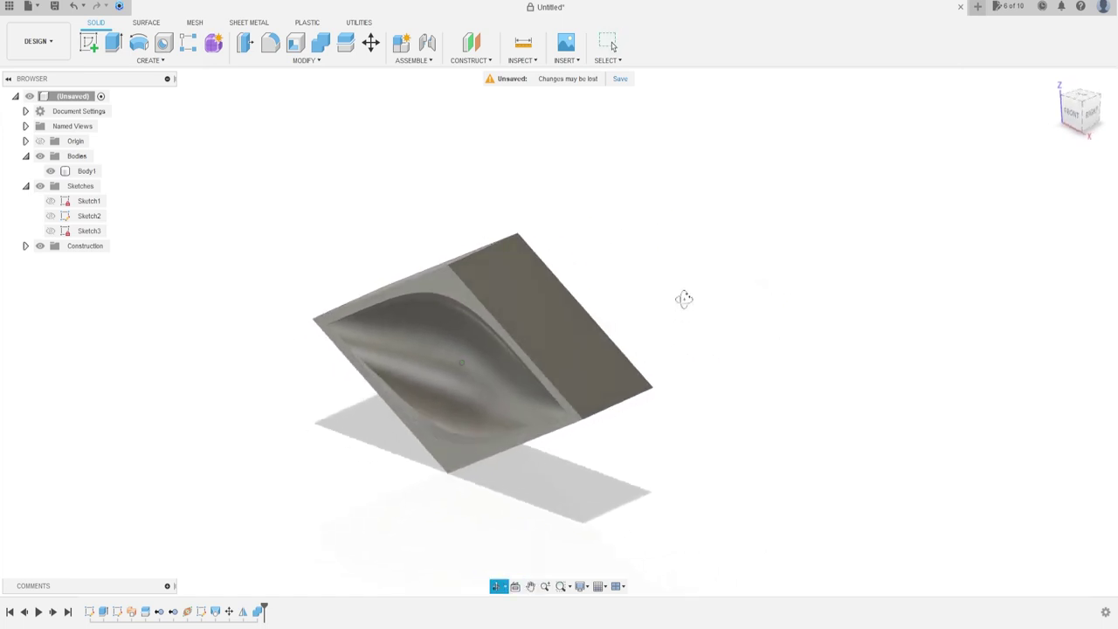
click(371, 46)
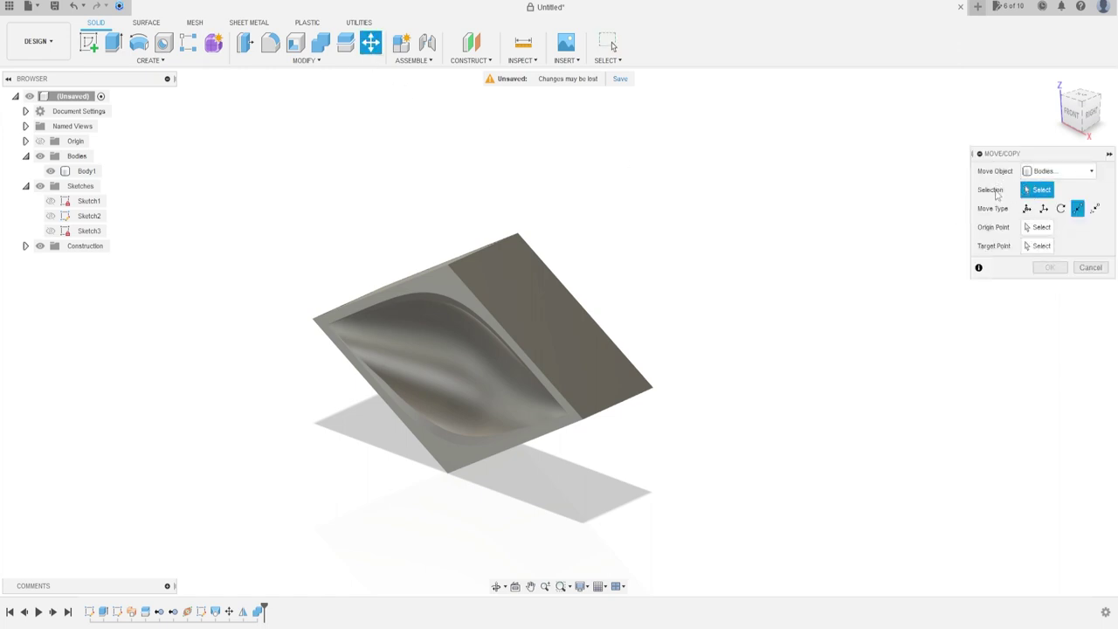
click(554, 331)
click(554, 335)
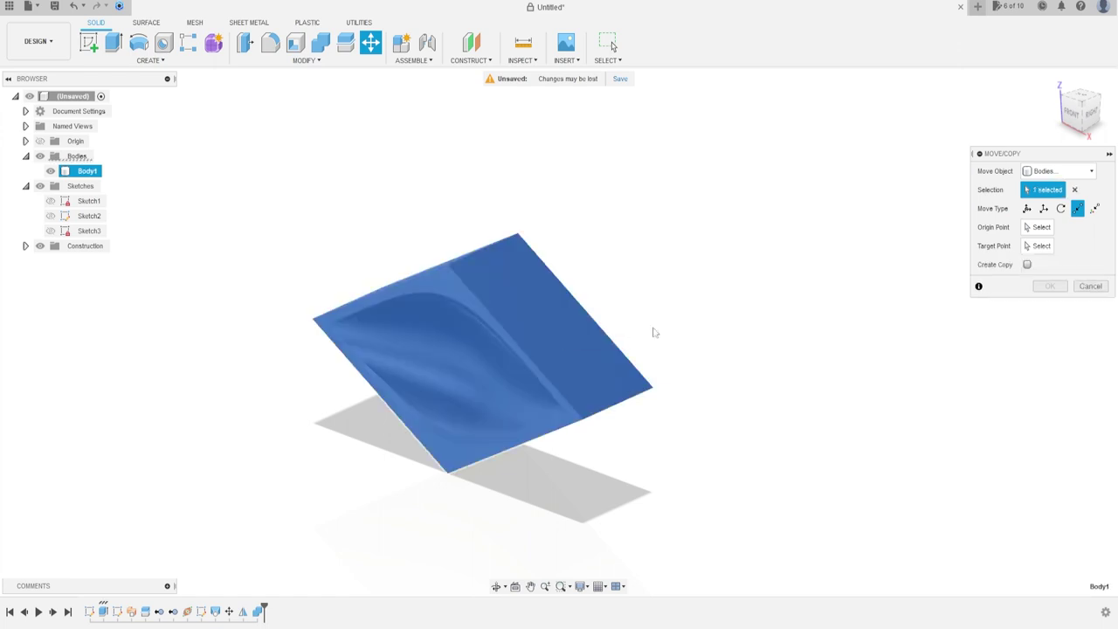
click(1076, 210)
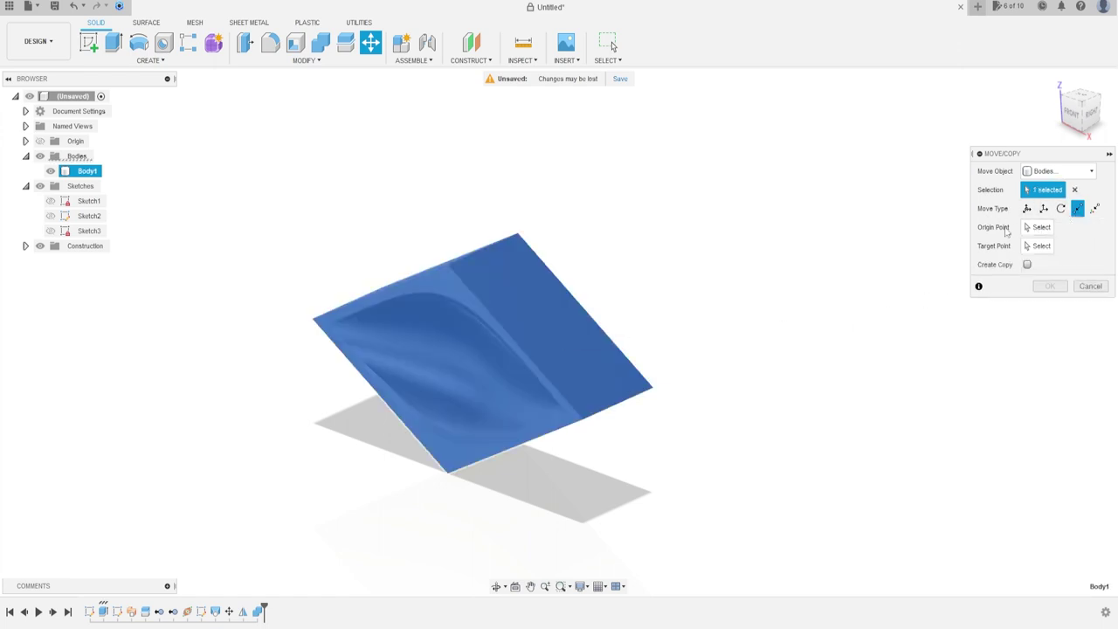
click(311, 320)
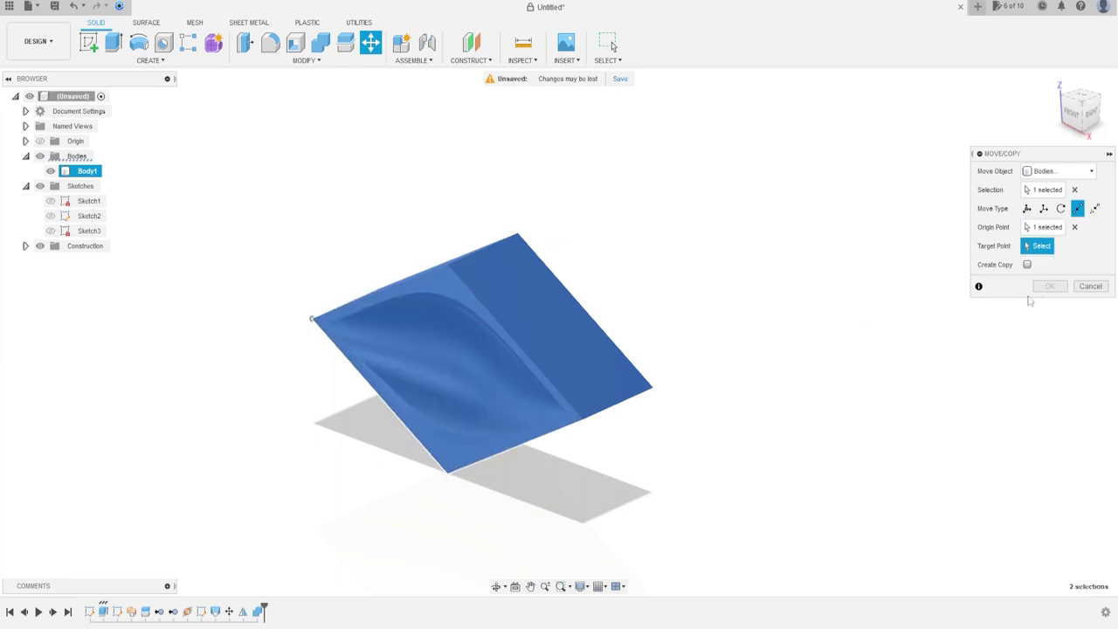
click(584, 421)
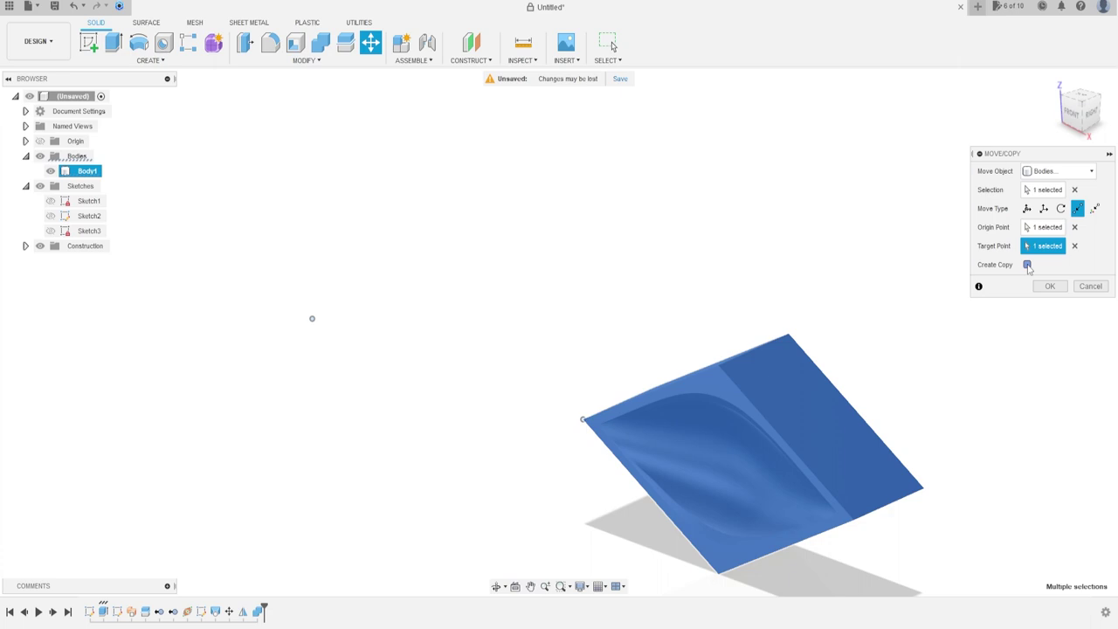
click(1027, 265)
click(1050, 286)
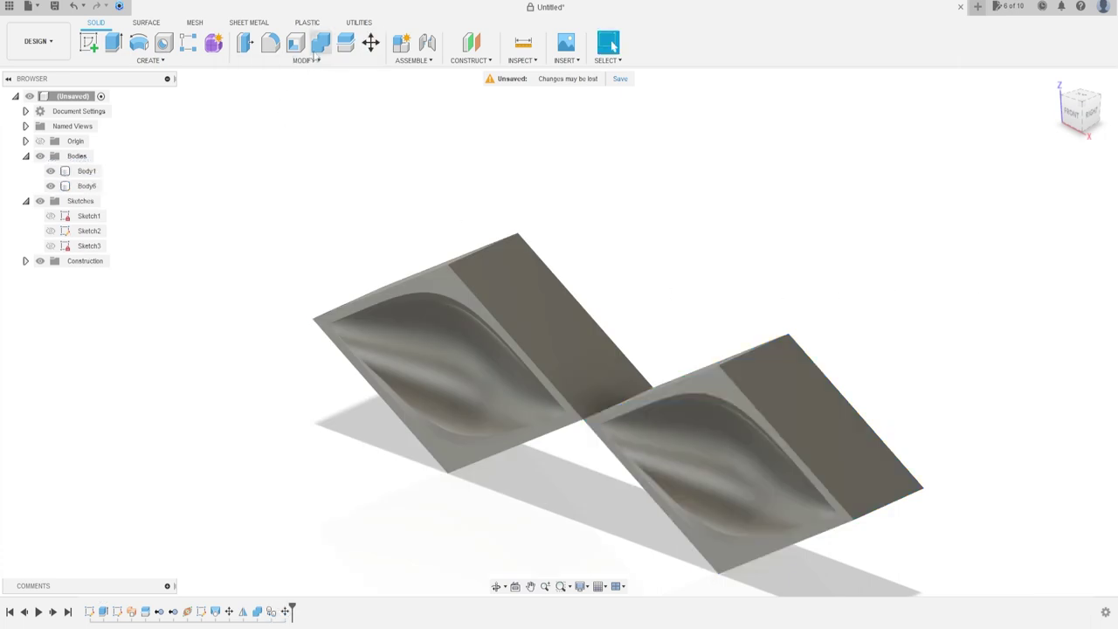
click(370, 42)
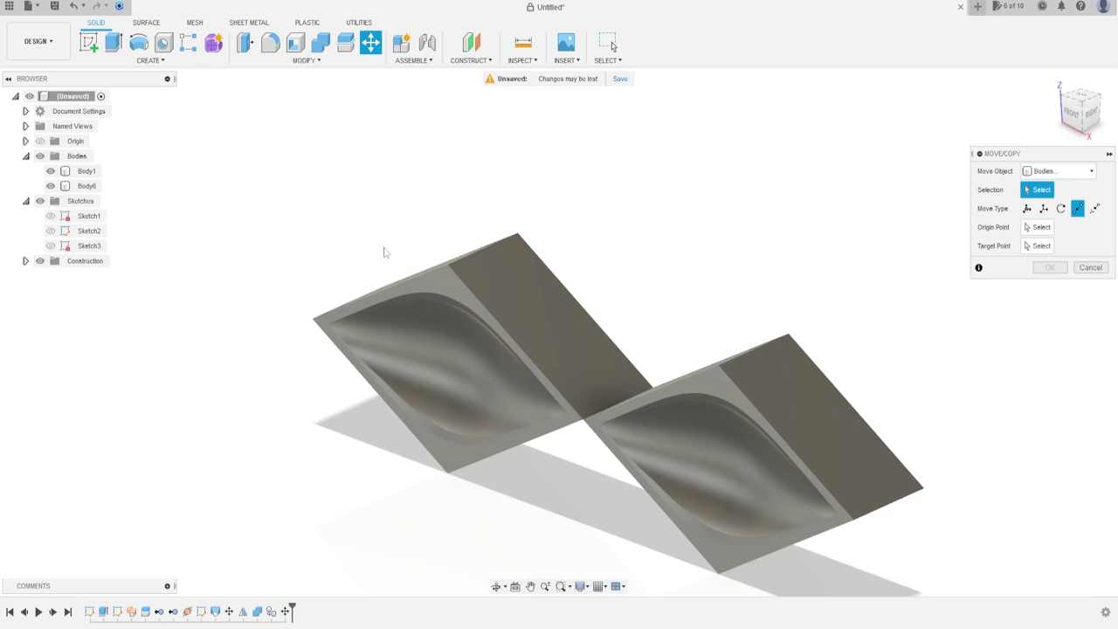
Copy the tile onto the neighbouring tile's corner, adding a third tile
click(516, 305)
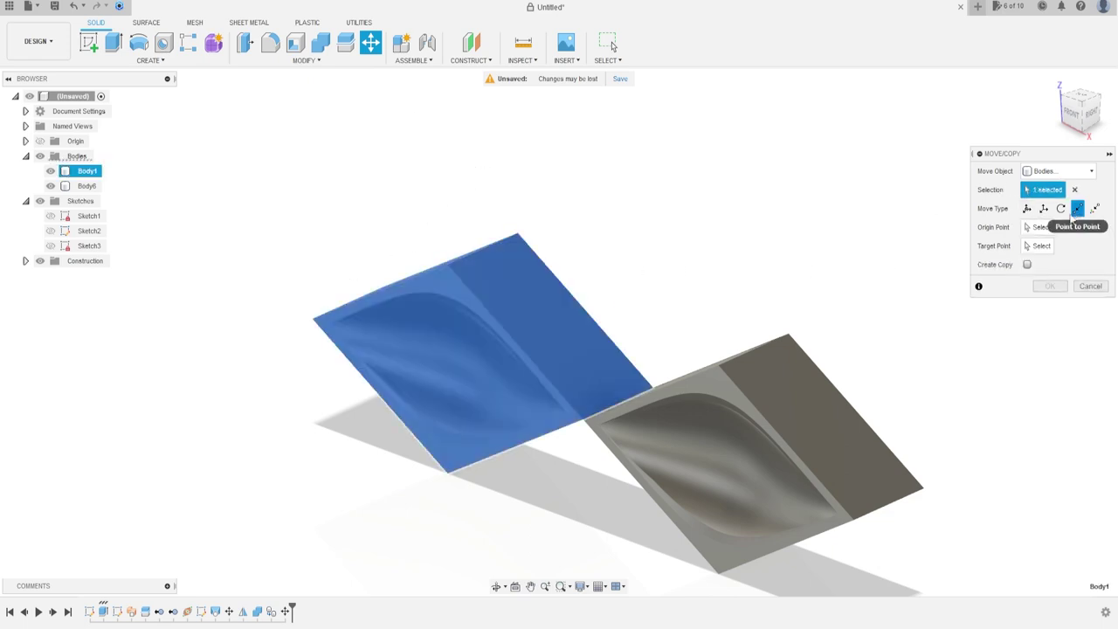
click(1039, 227)
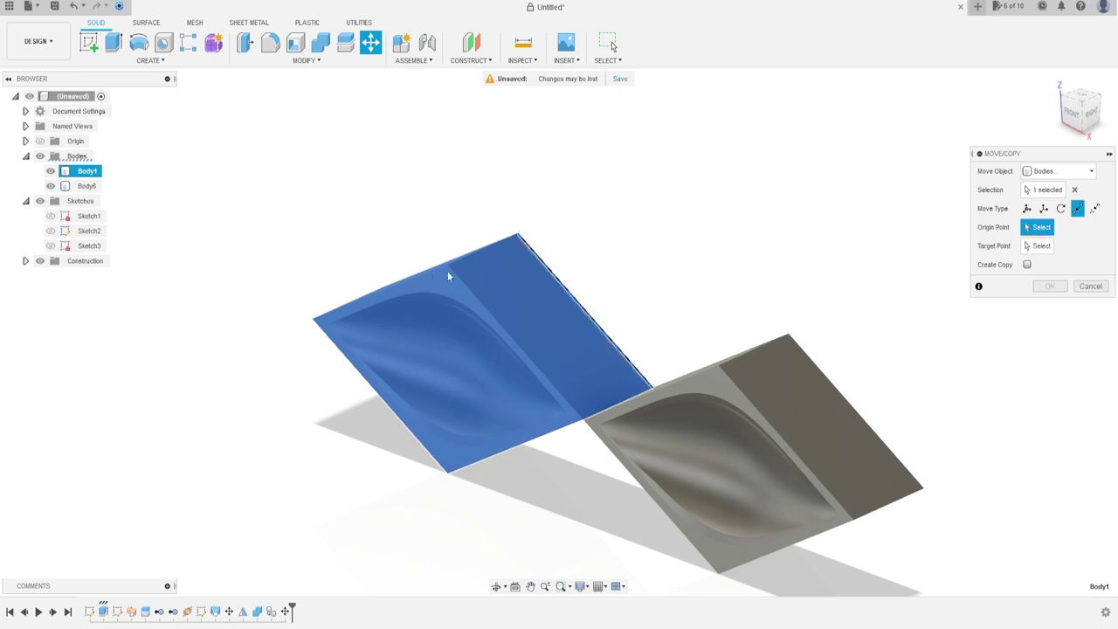
click(312, 318)
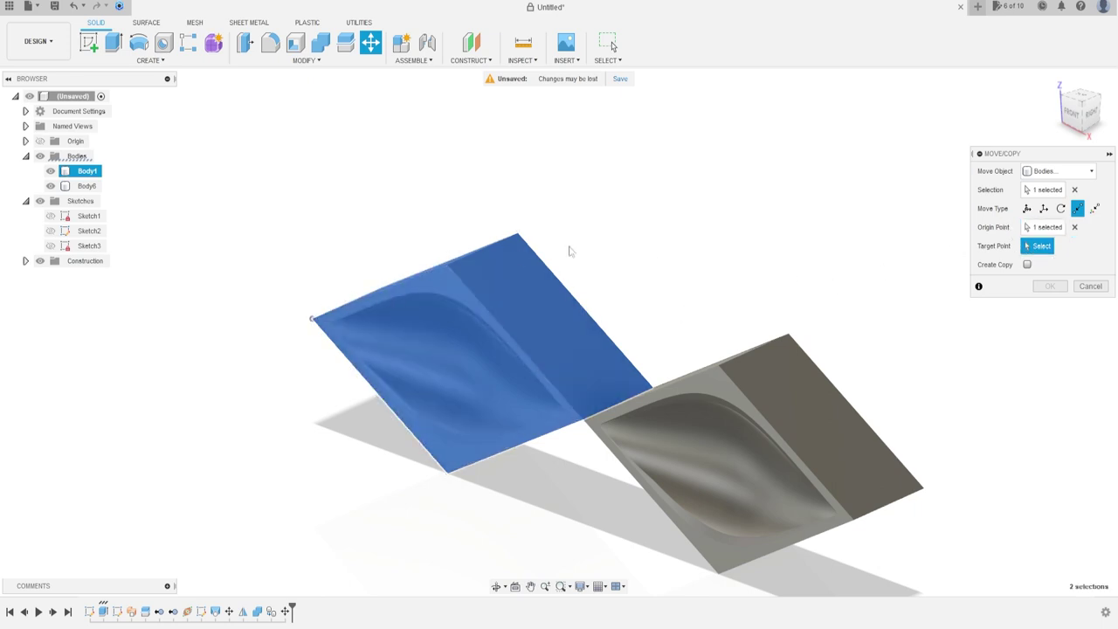
click(447, 265)
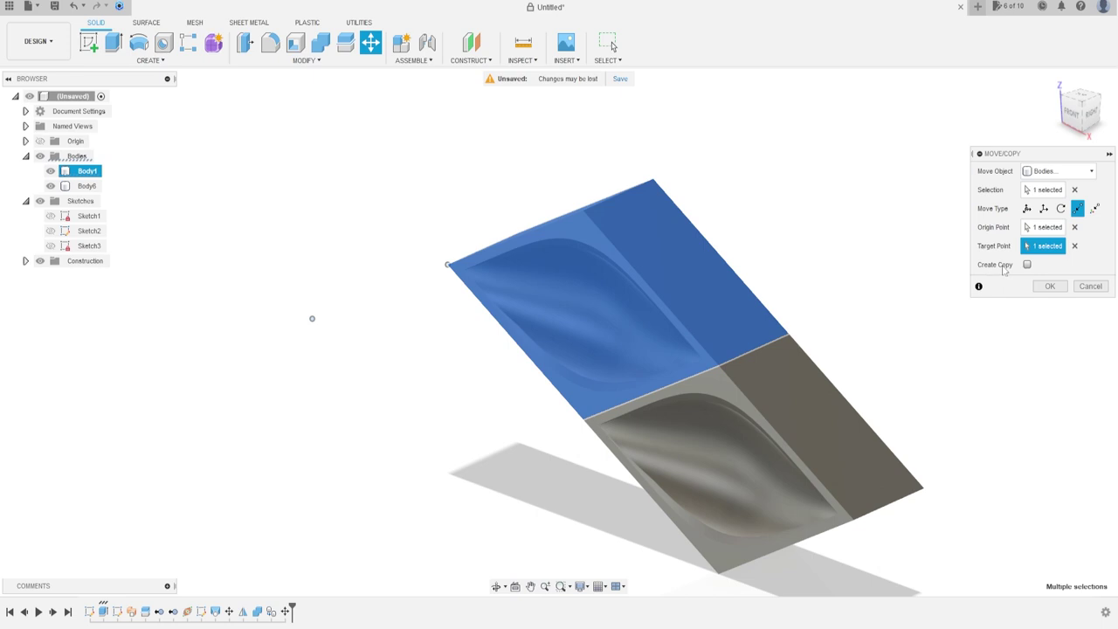
click(1027, 265)
click(1049, 287)
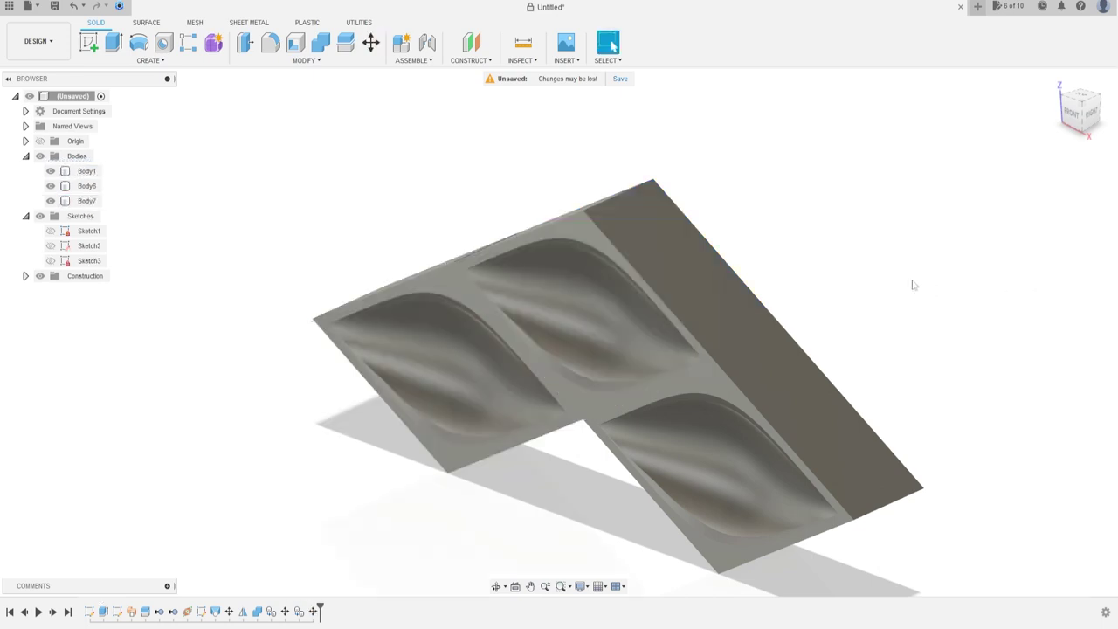
Copy the tile to the bottom corner, completing the 2×2 grid
click(370, 42)
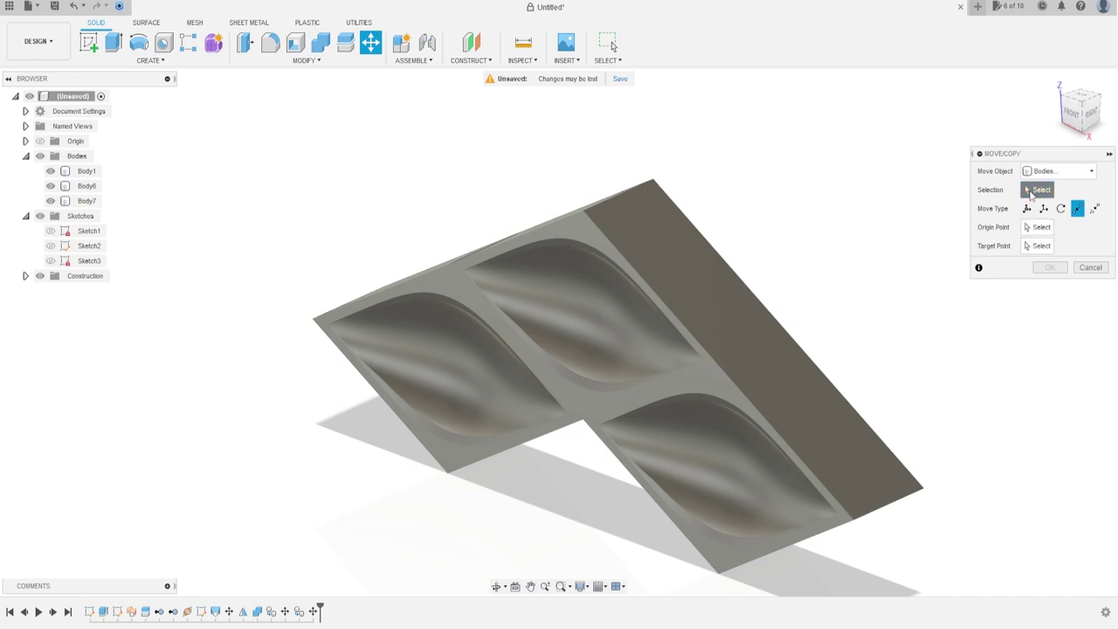
click(396, 301)
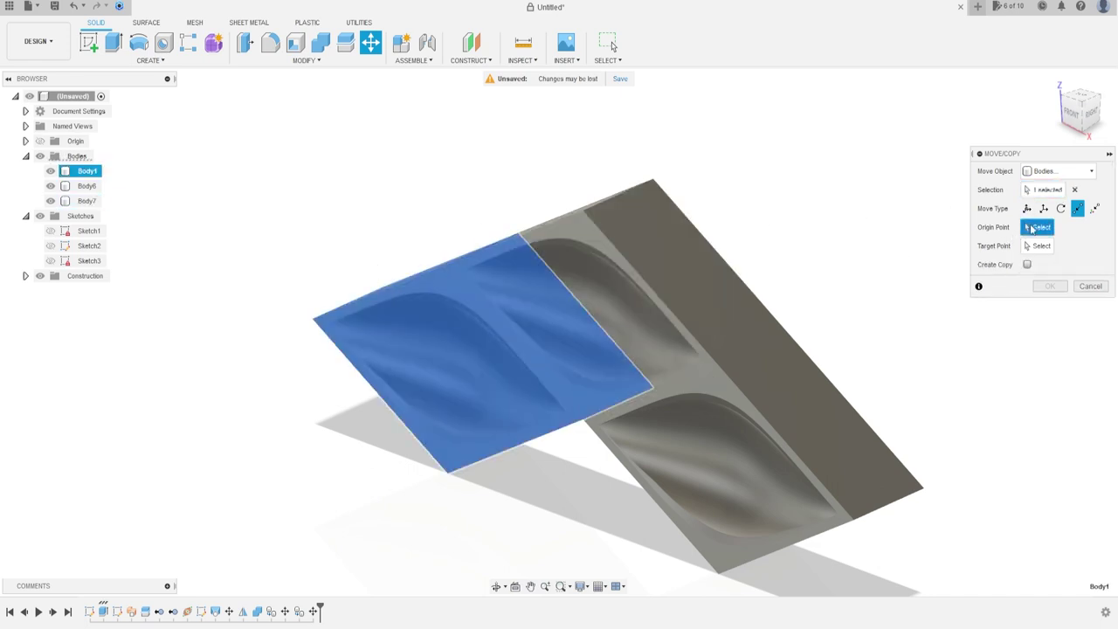
click(313, 320)
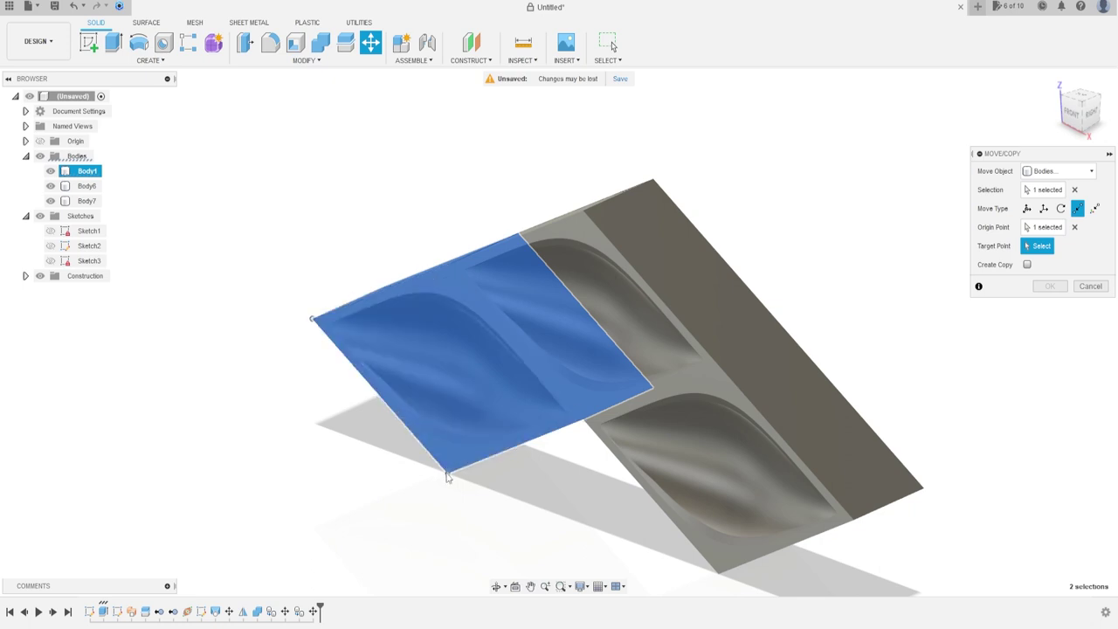
click(447, 476)
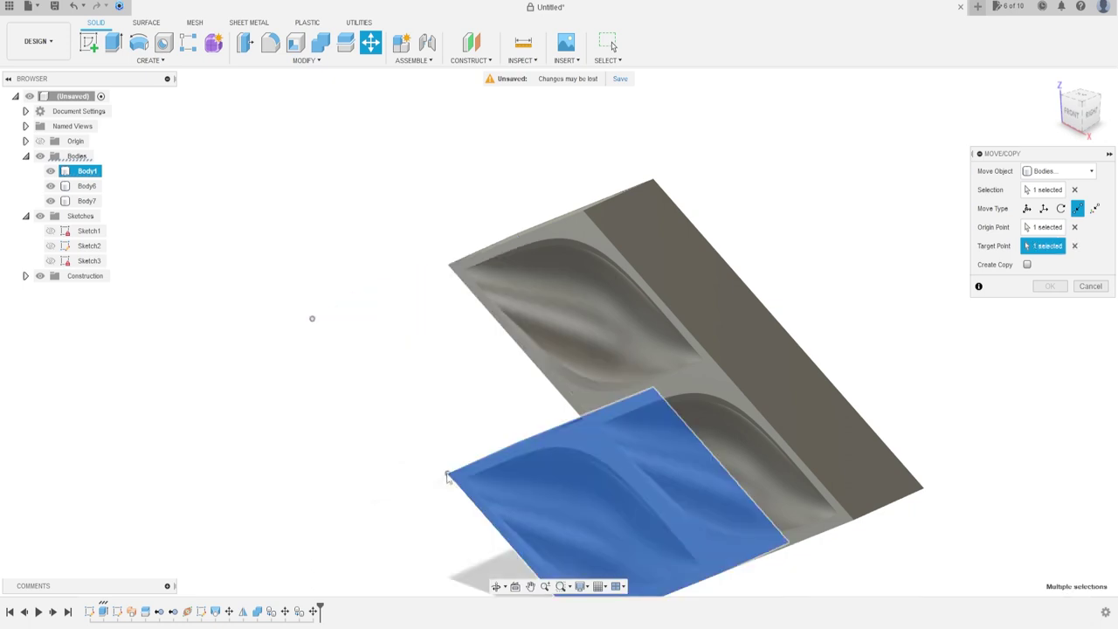
click(1046, 287)
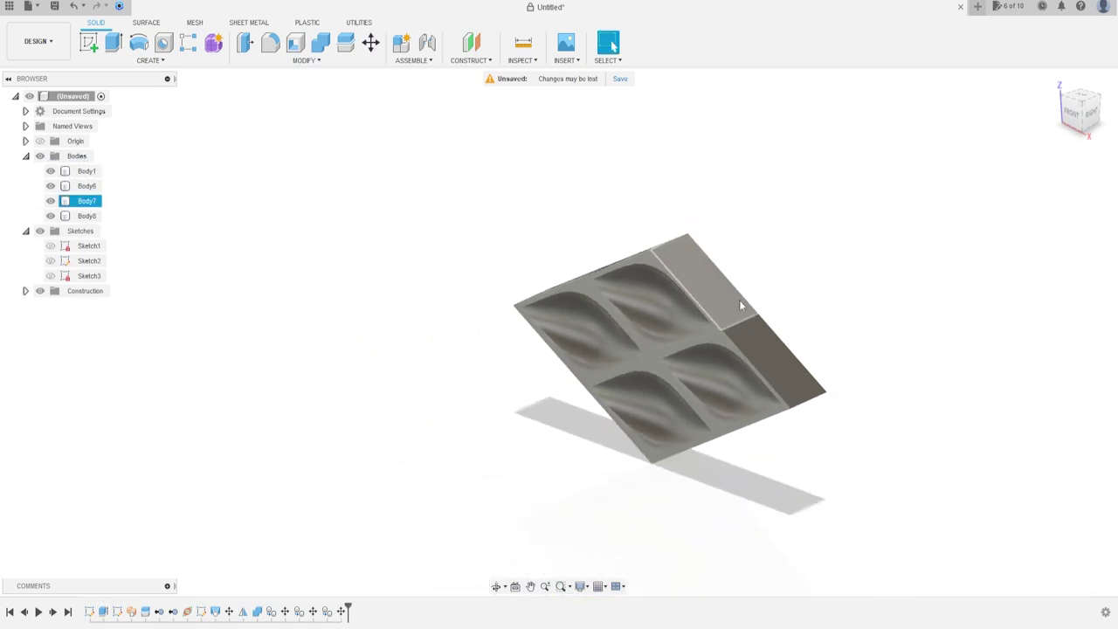
shift+middle_drag(716, 303, 719, 297)
Join the other three tiles into Body1 using Combine with Join
key(Escape)
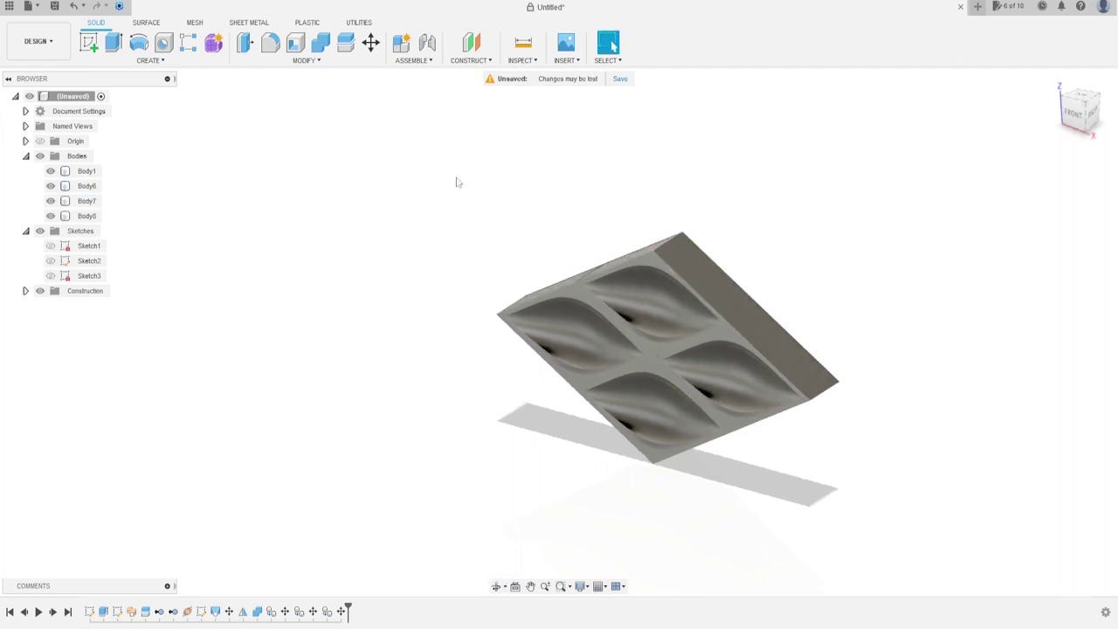
click(321, 42)
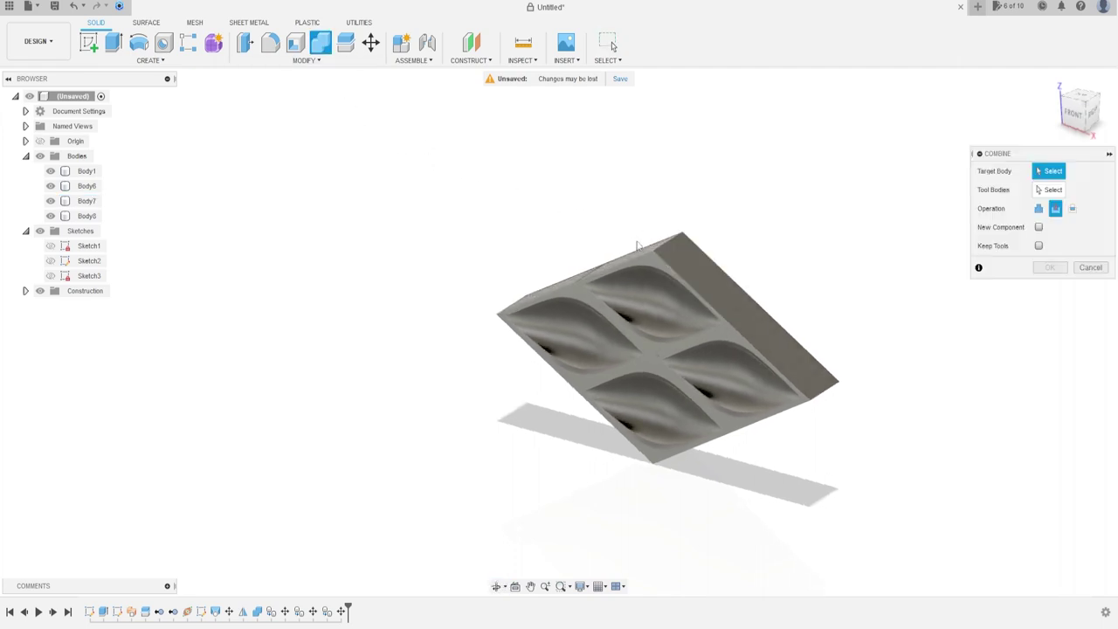
click(552, 323)
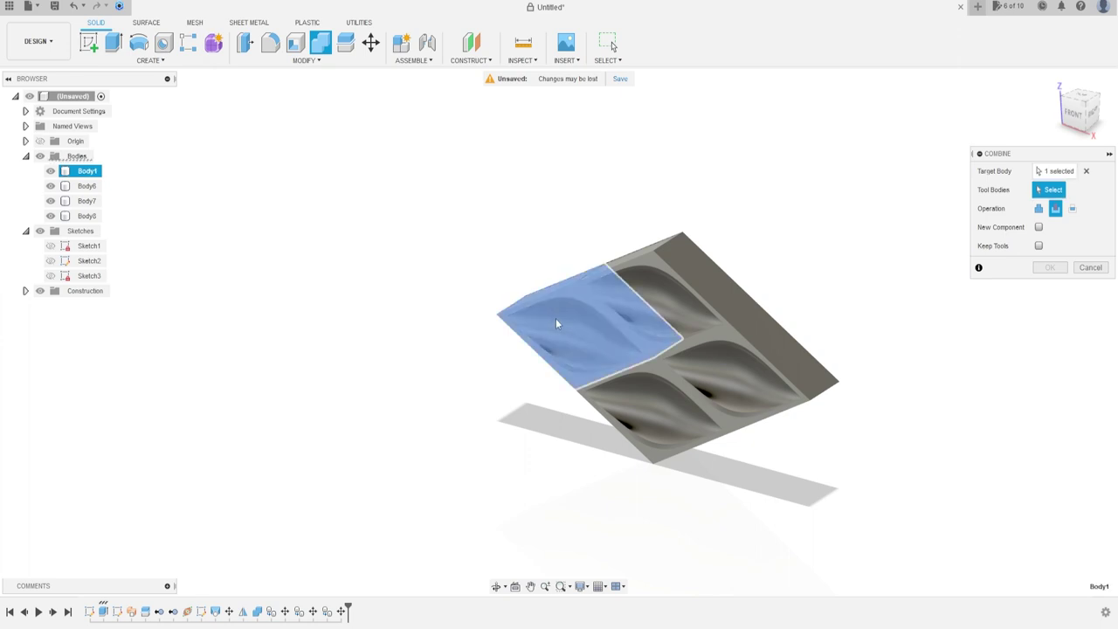
drag(896, 219, 592, 481)
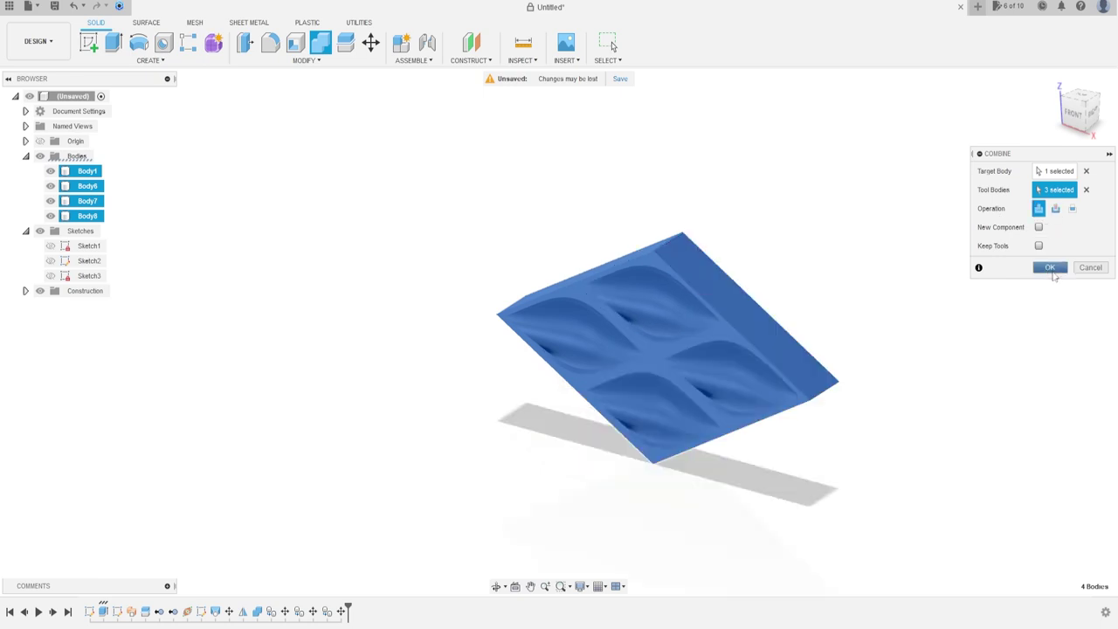
click(1049, 267)
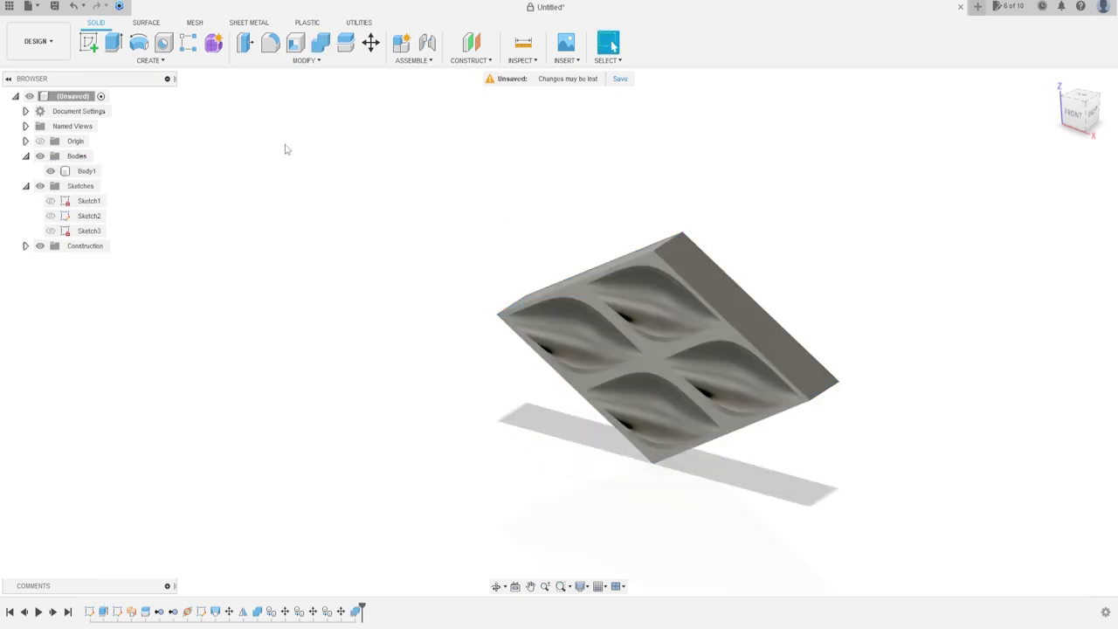
click(371, 44)
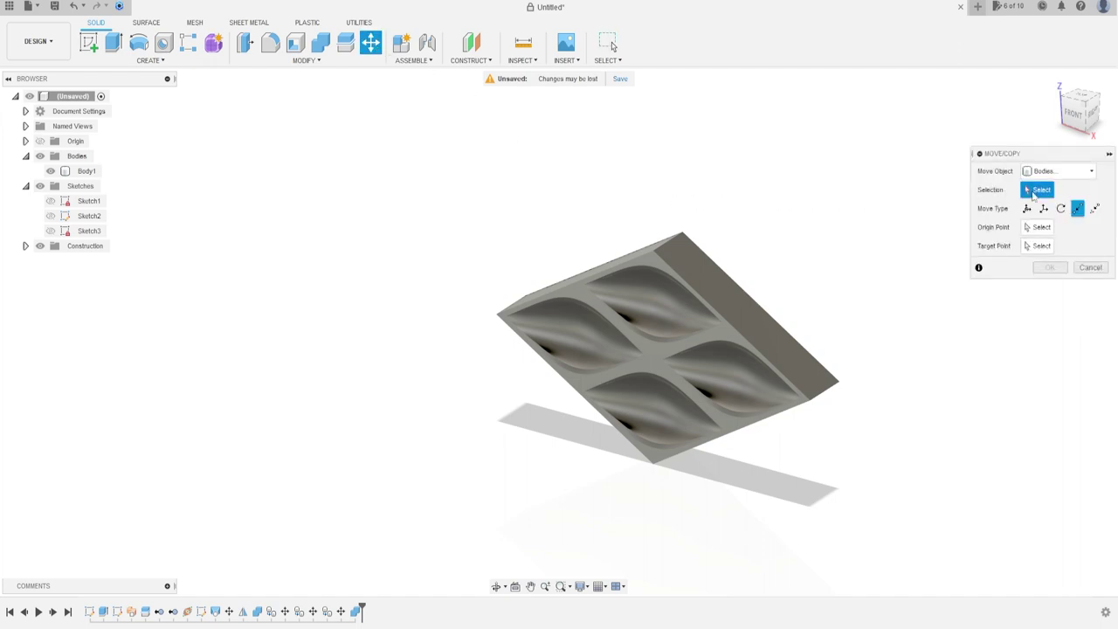
Copy the merged panel rotated -60 deg about its lower edge to form an angled corner
click(706, 287)
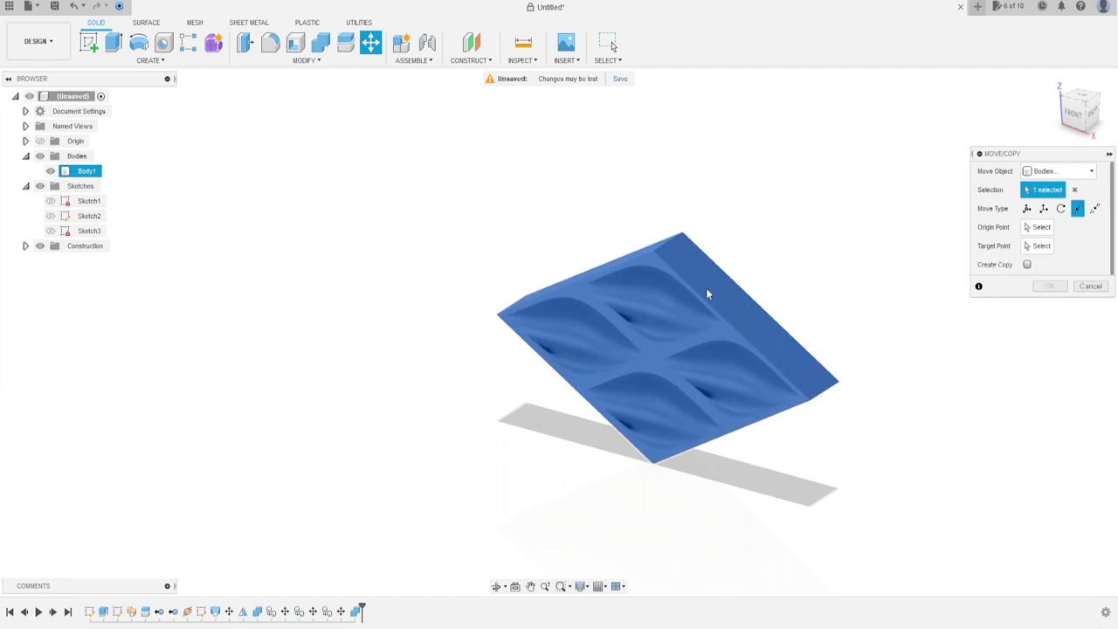
click(1061, 209)
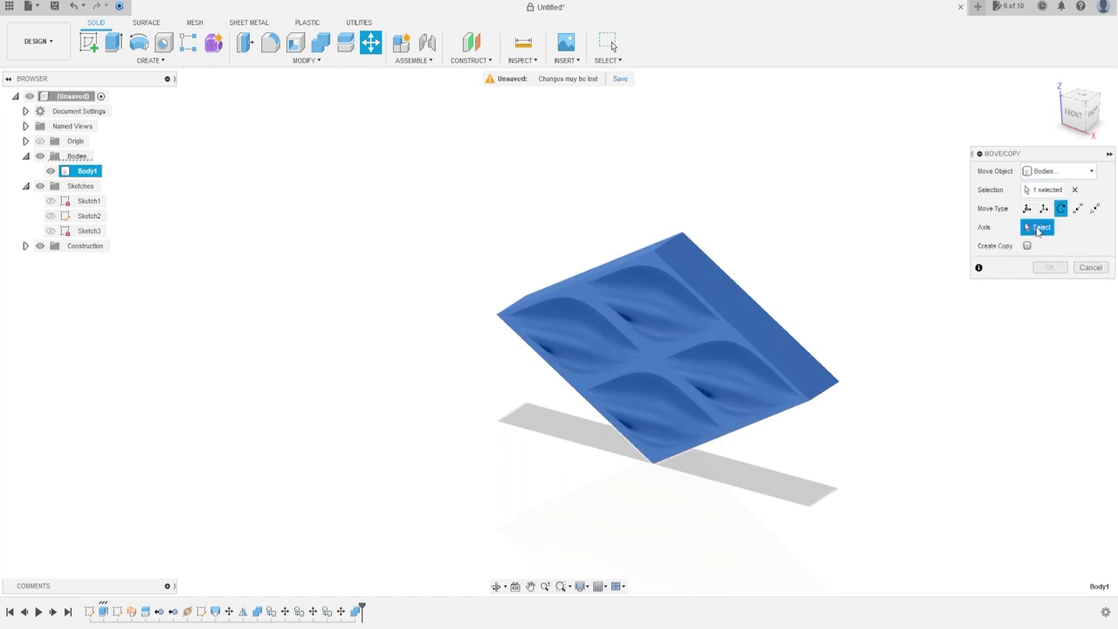
middle_drag(495, 319, 502, 319)
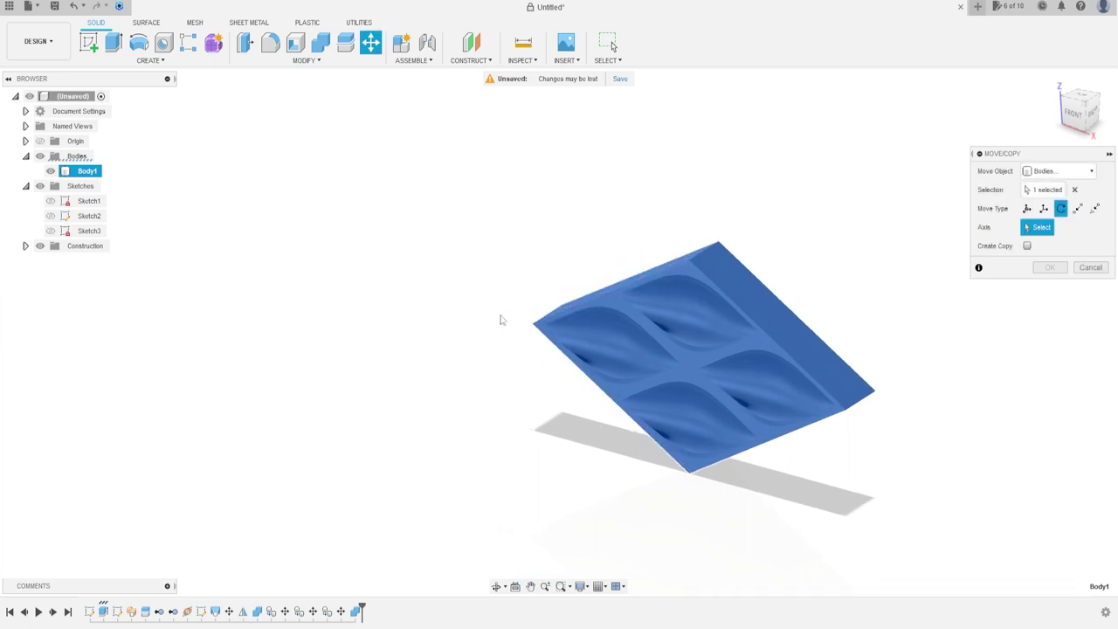
shift+middle_drag(398, 282, 501, 399)
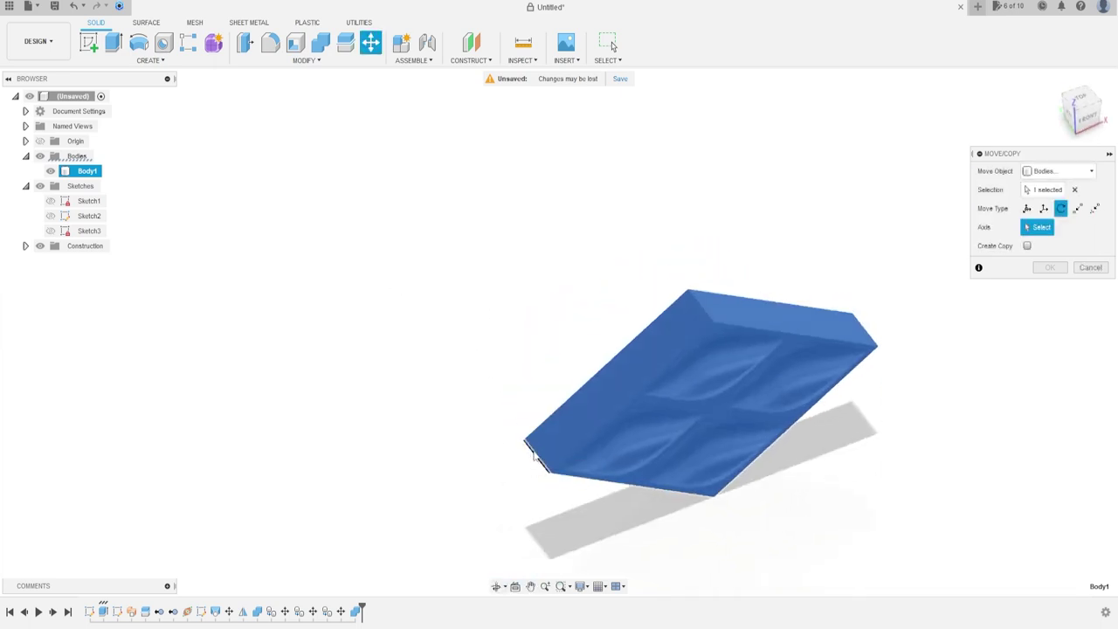
click(533, 454)
drag(531, 402, 488, 438)
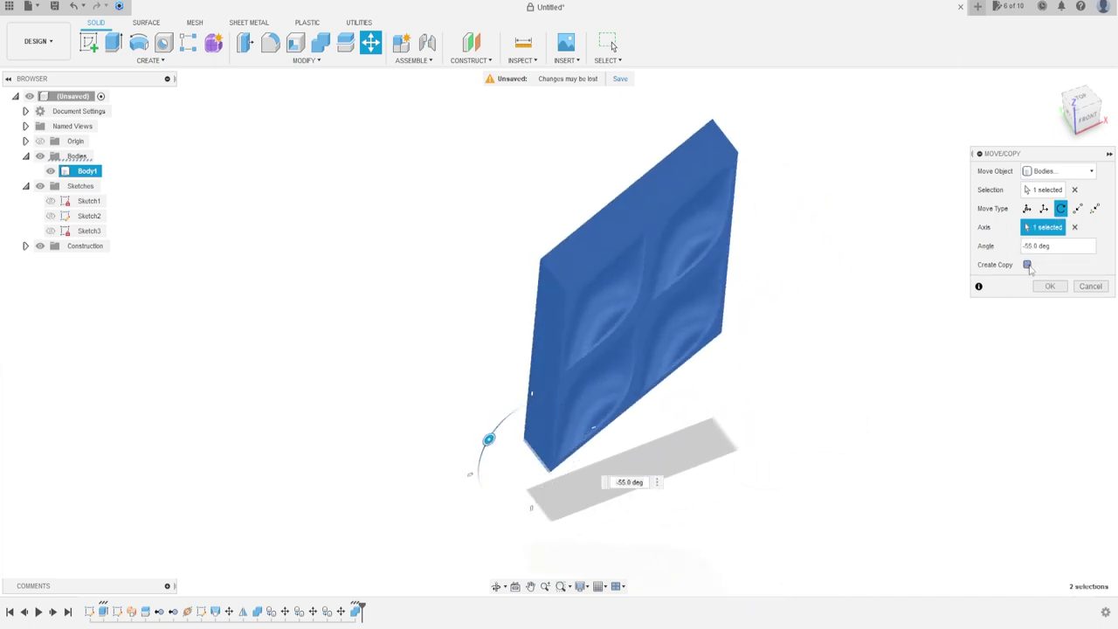
click(1027, 265)
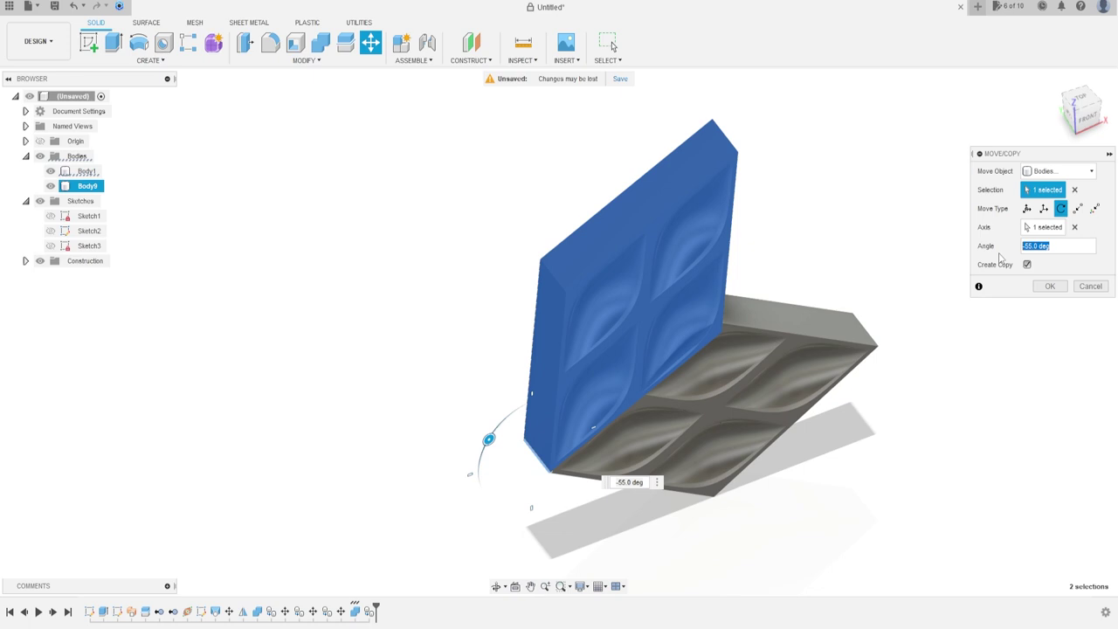
key(BackSpace)
text(0)
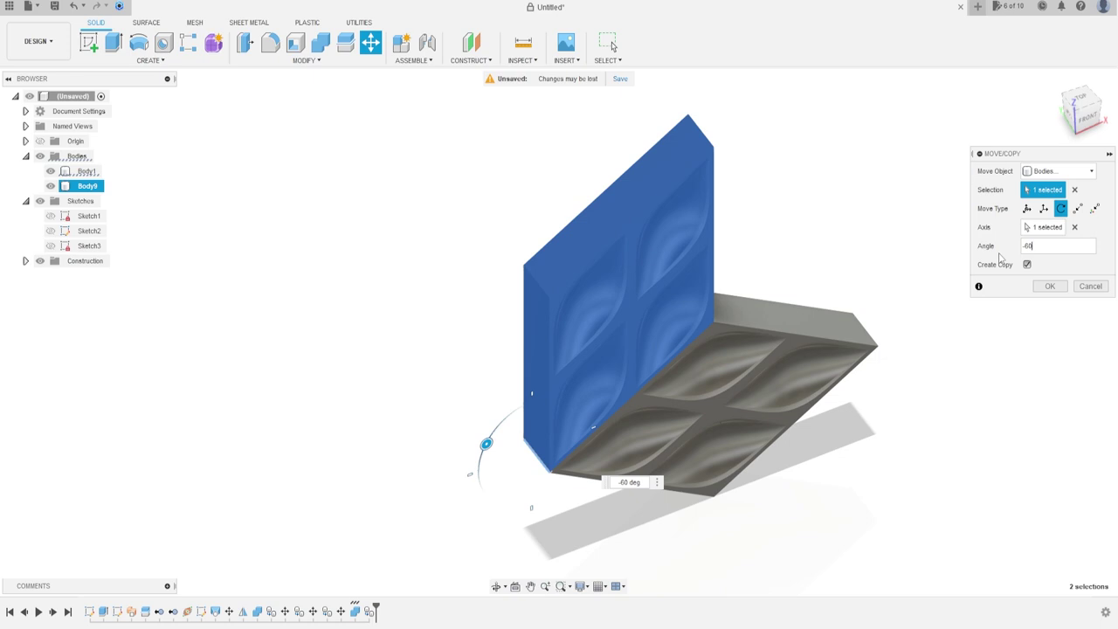
key(Return)
Start a Combine with the flat lower panel as the target body
shift+middle_drag(989, 262, 774, 324)
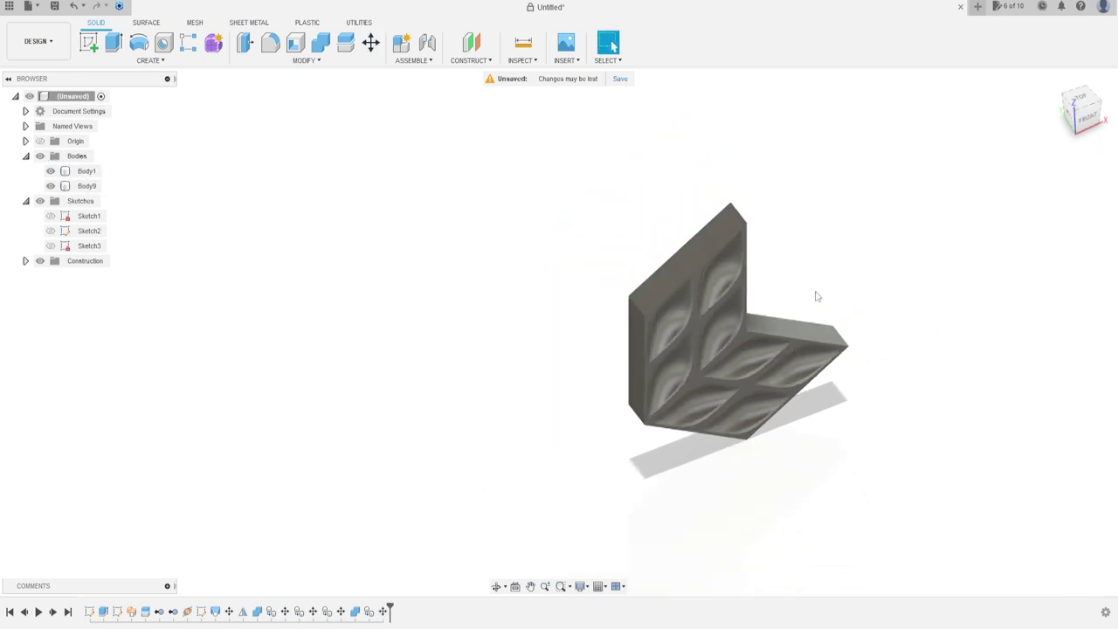
mouse_move(808, 289)
shift+middle_down()
mouse_move(782, 271)
mouse_move(772, 281)
shift+middle_up()
mouse_move(572, 240)
middle_down()
mouse_move(594, 250)
mouse_move(547, 282)
middle_up()
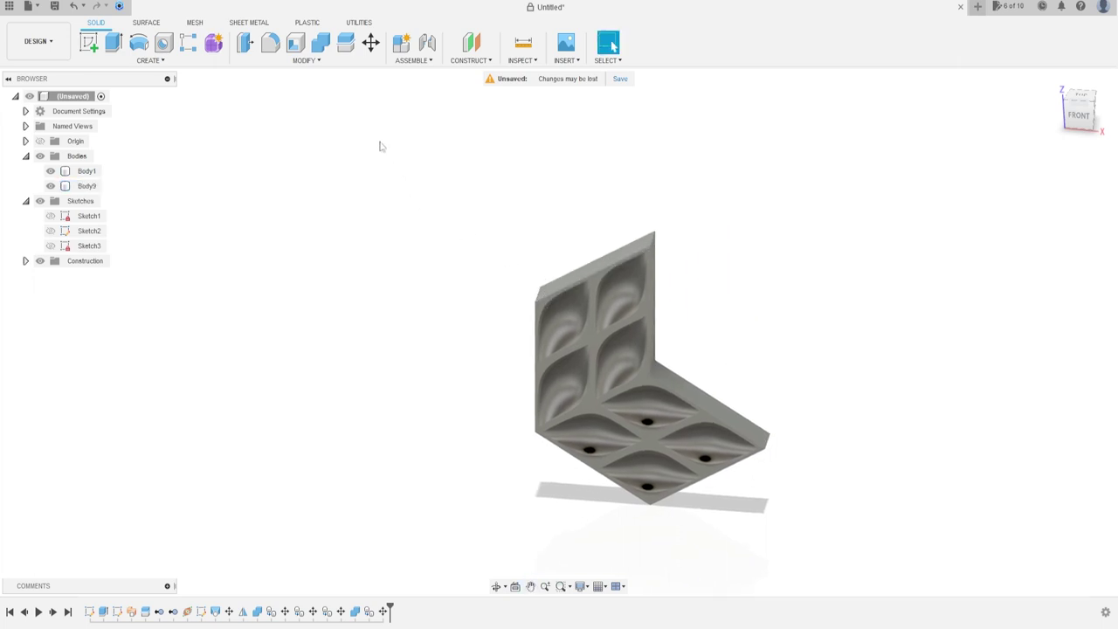
click(325, 44)
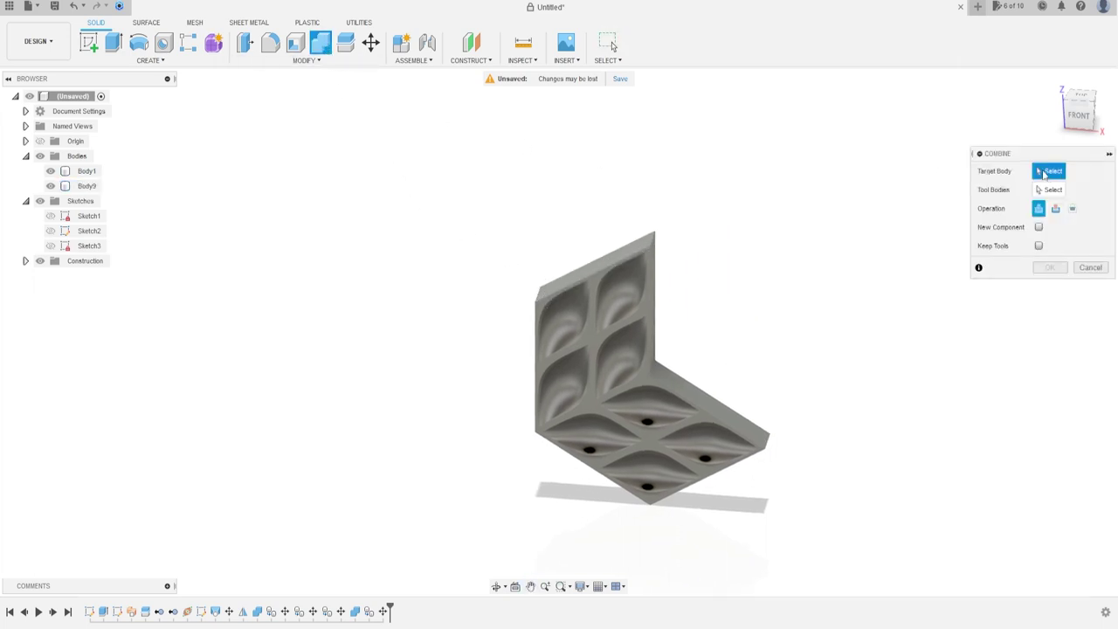
click(683, 420)
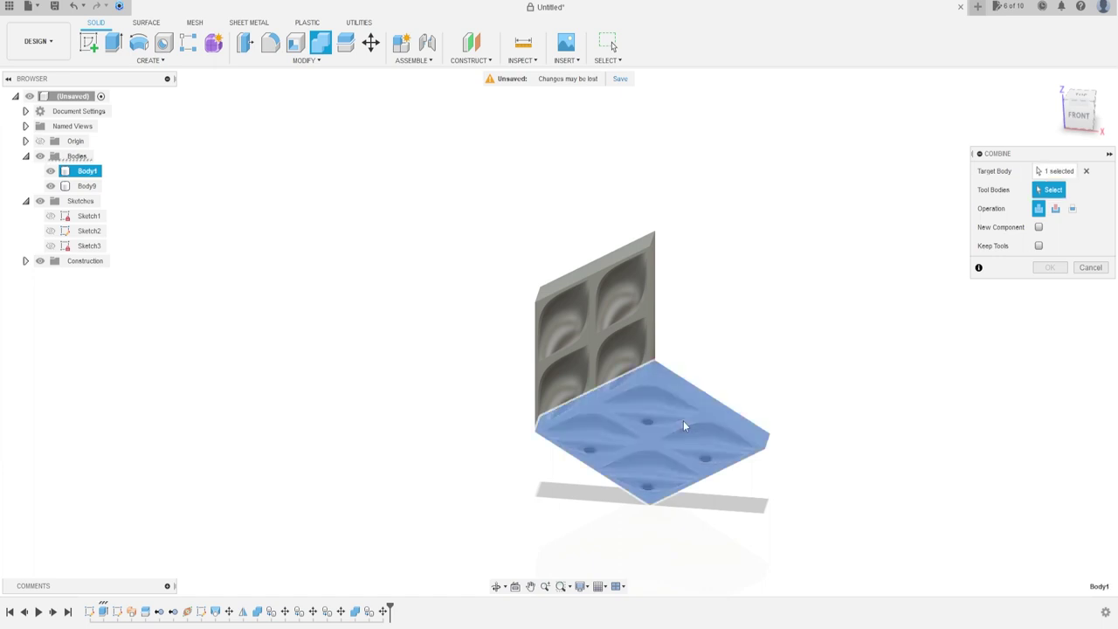
Join the upright panel into Body1, then circular-pattern Body1 six times about the corner edge
click(609, 313)
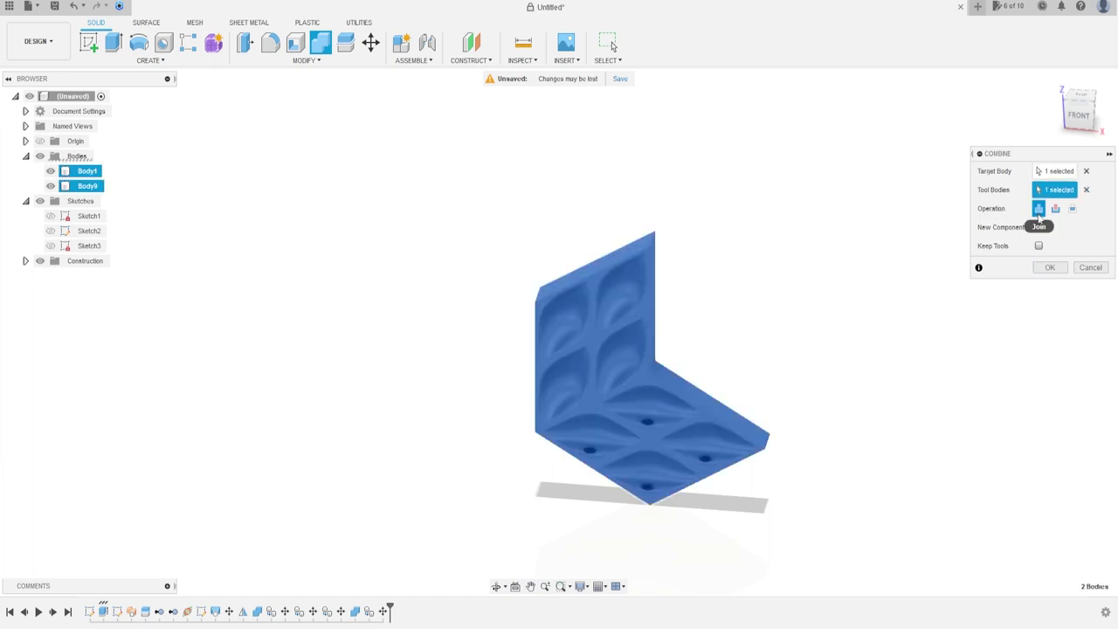
click(1048, 268)
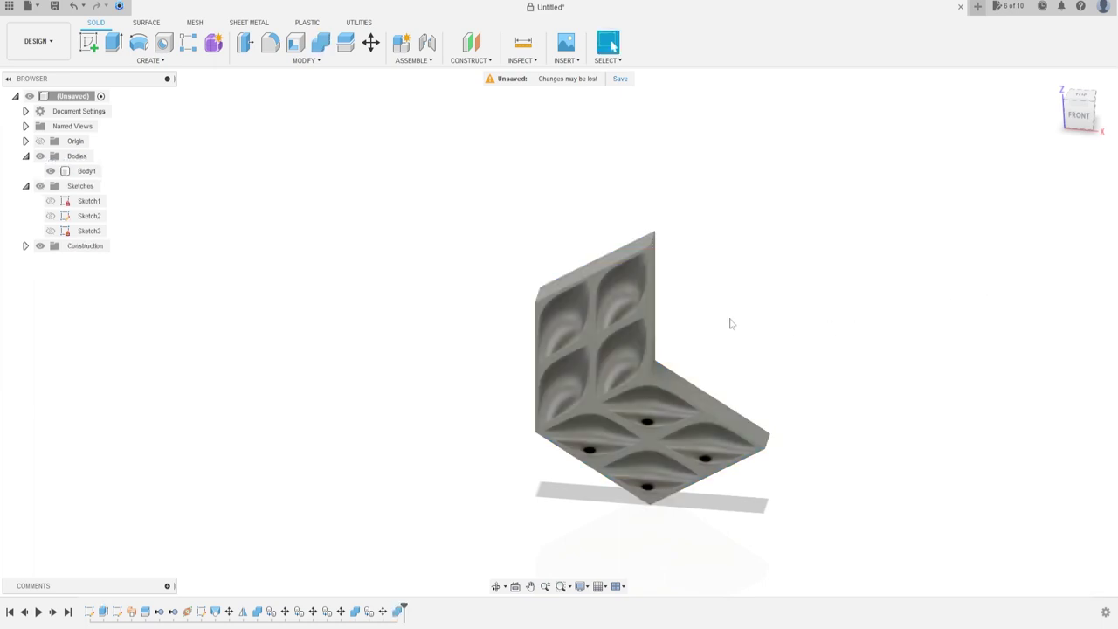
click(149, 60)
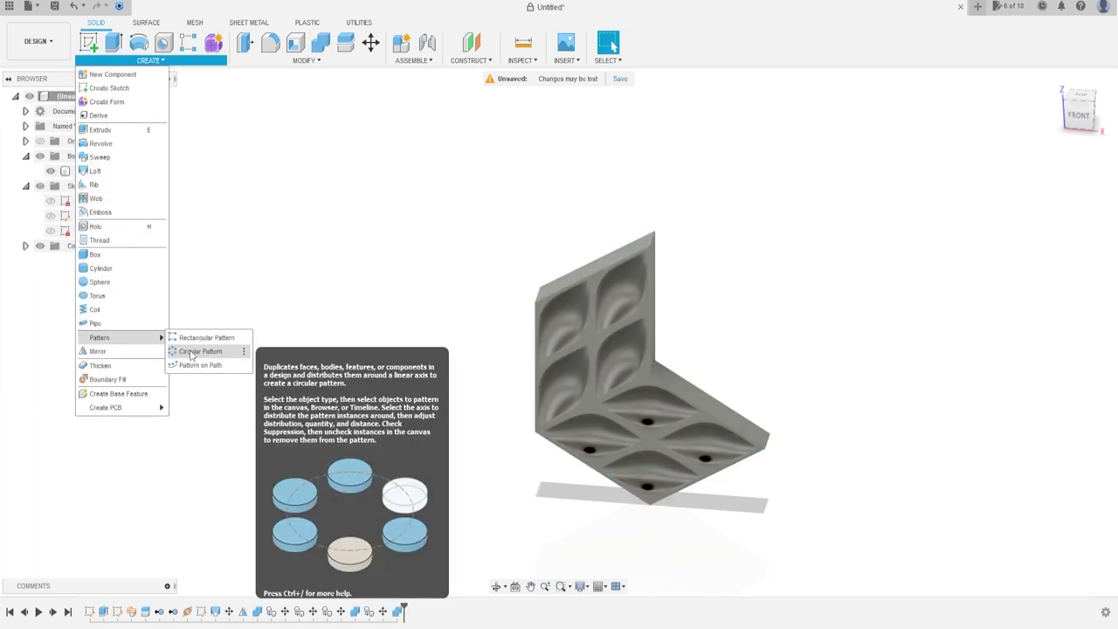
mouse_move(99, 337)
click(191, 355)
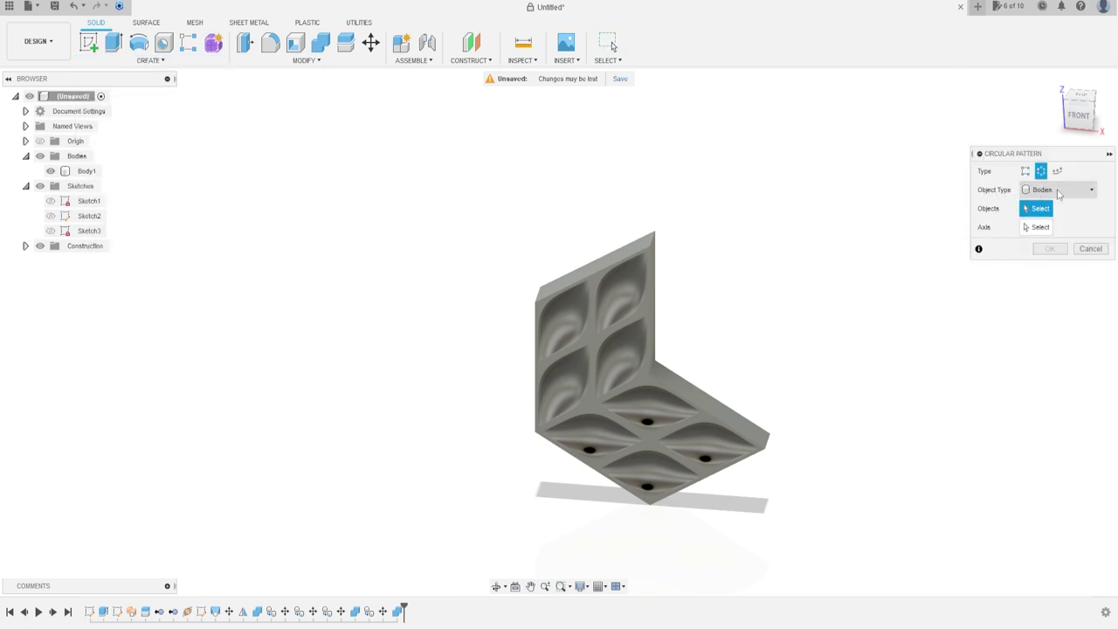
click(652, 386)
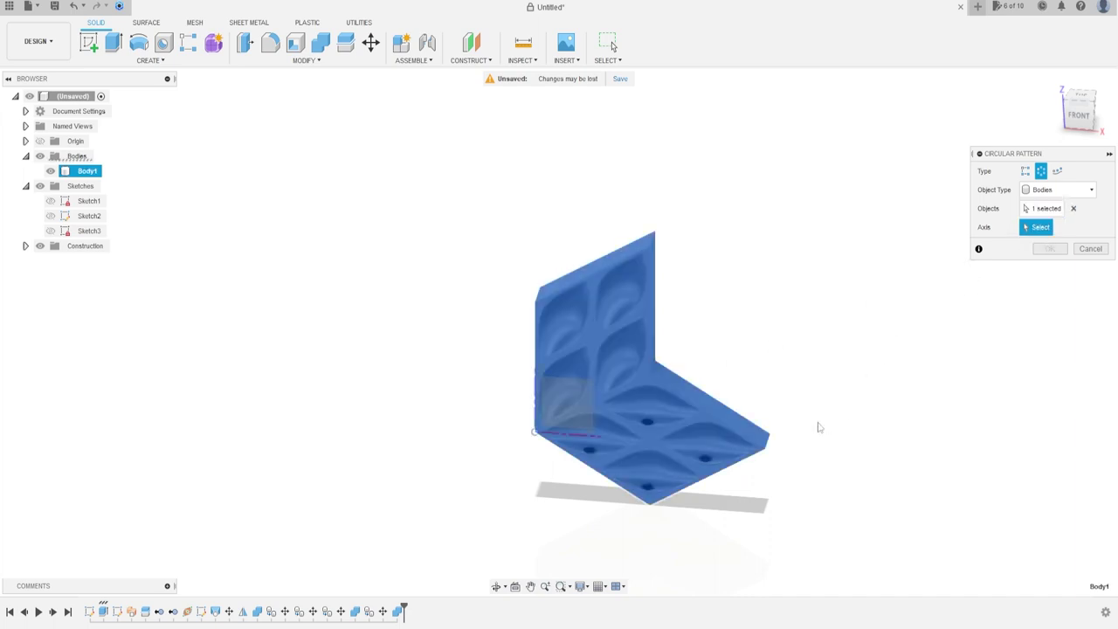
click(768, 444)
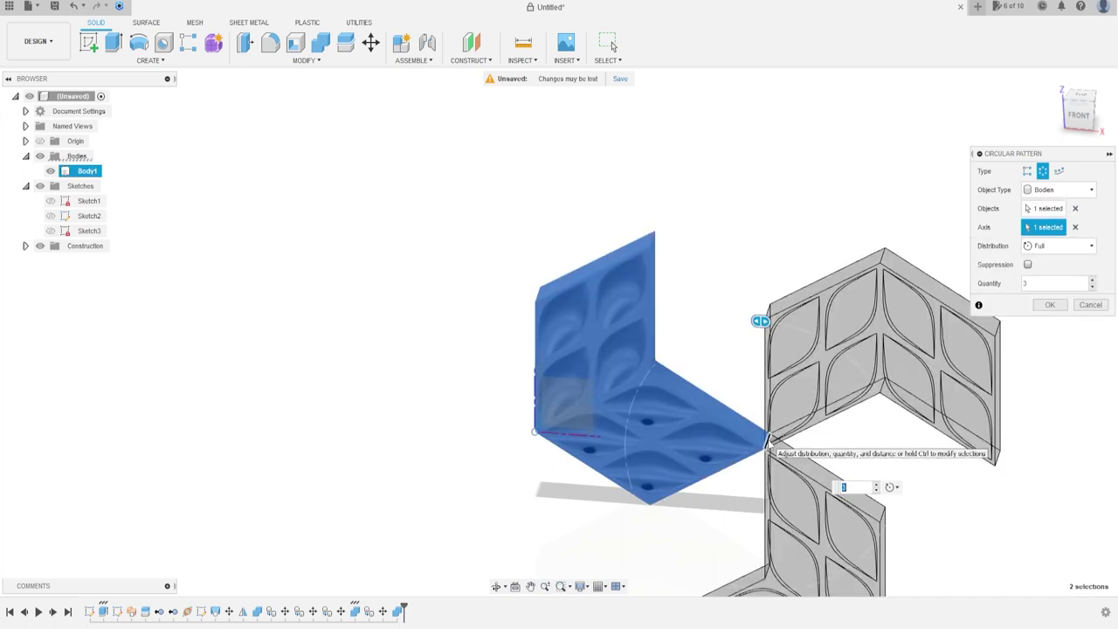
click(1092, 281)
click(1092, 281)
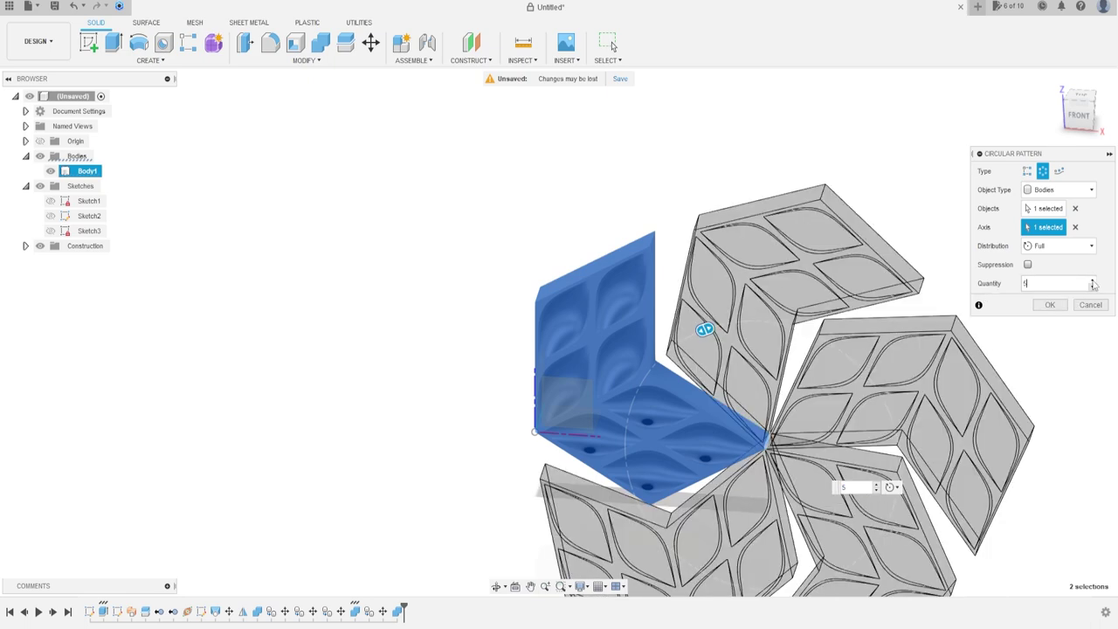
click(1091, 282)
middle_click(789, 393)
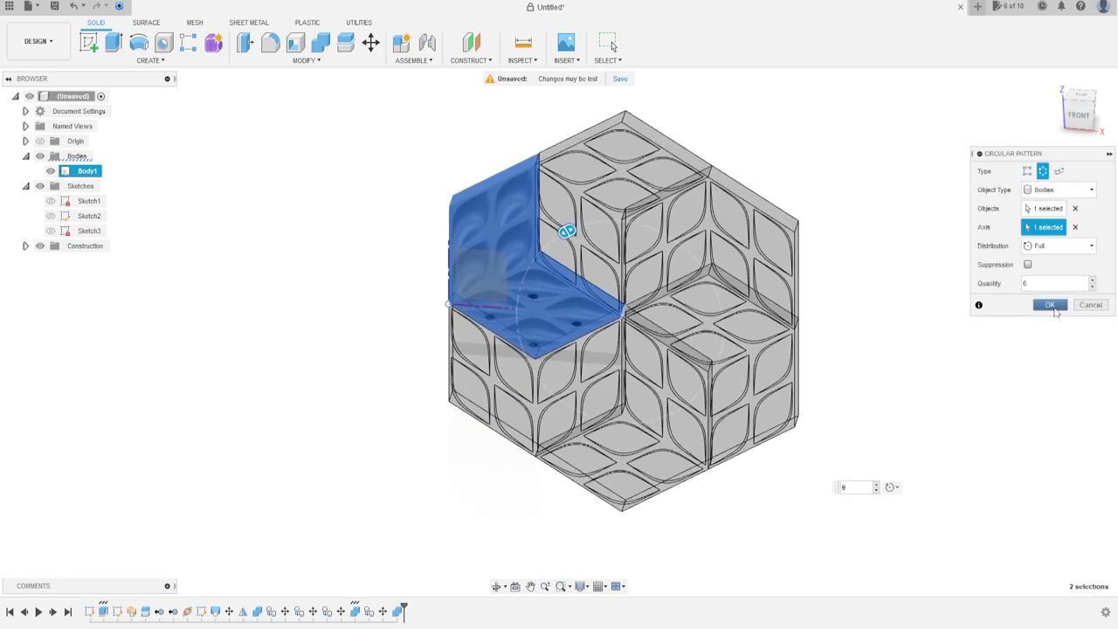
click(1050, 305)
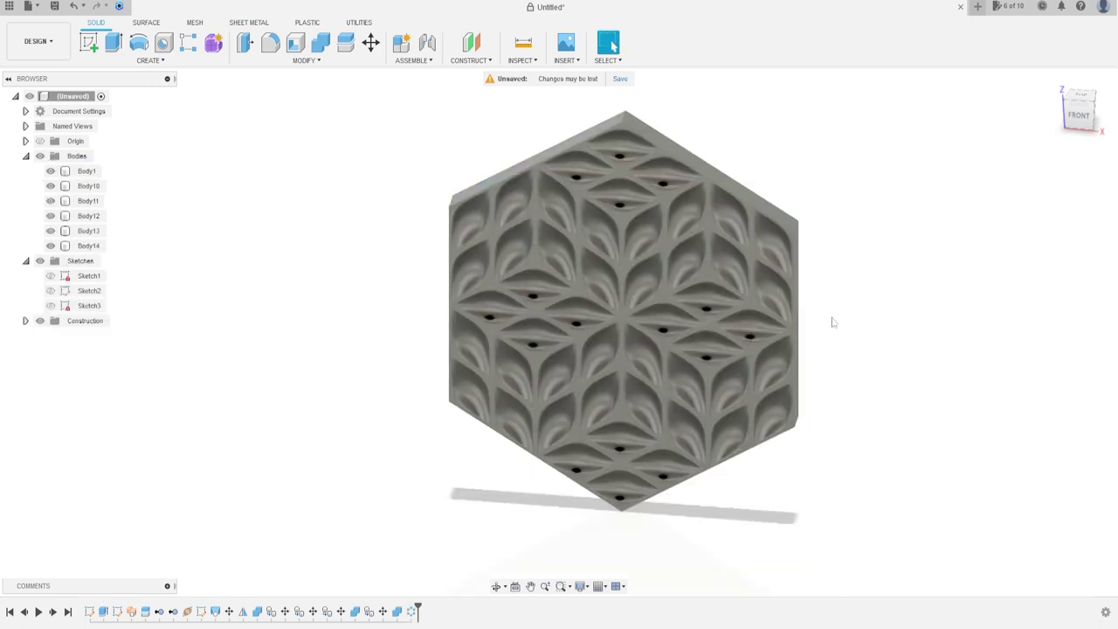
Join Body1 with the other five patterned pieces into one hexagonal body
click(320, 44)
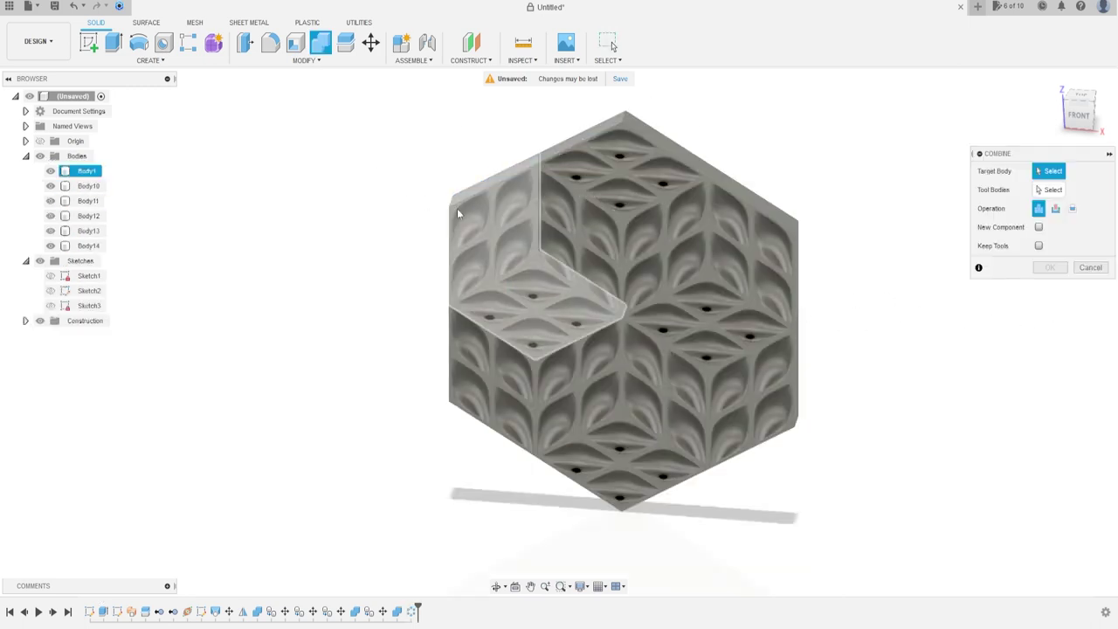
click(506, 219)
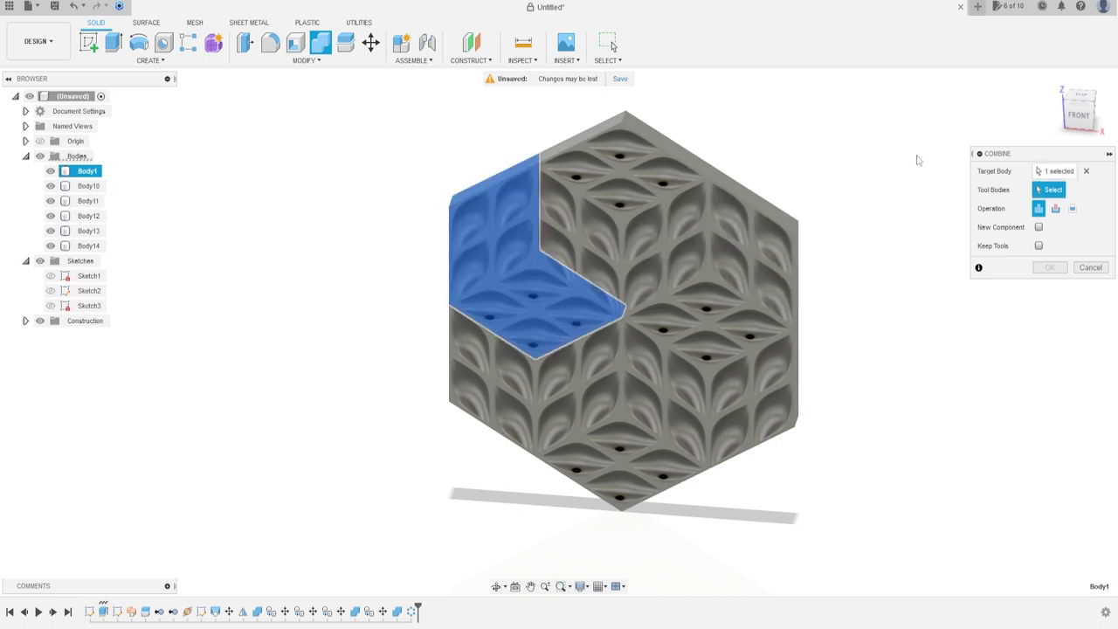
drag(866, 102, 434, 547)
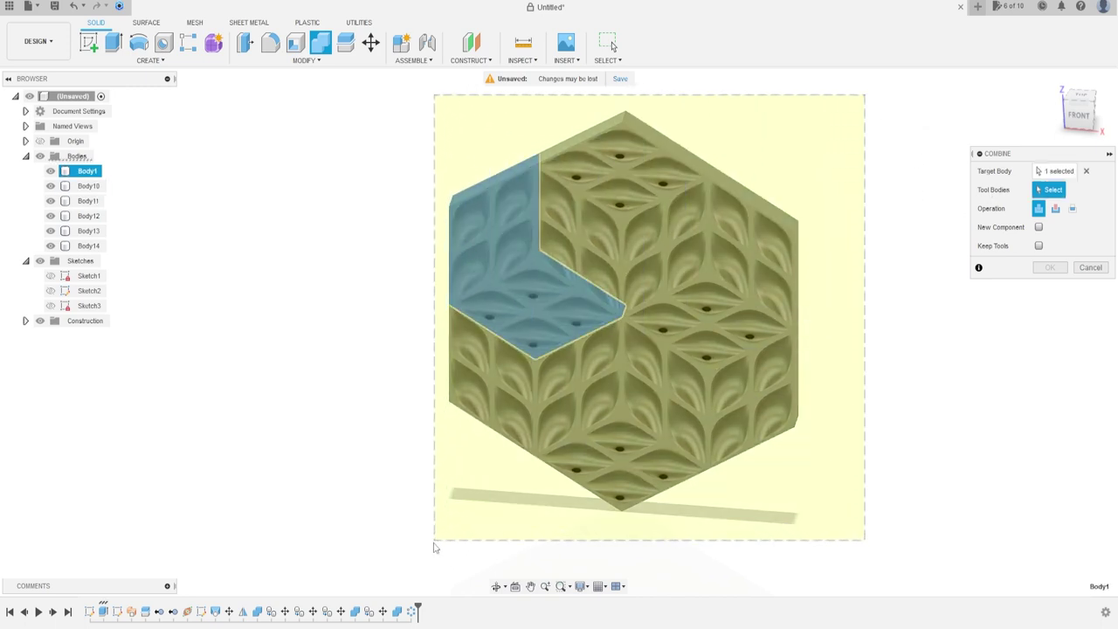
drag(444, 543, 444, 542)
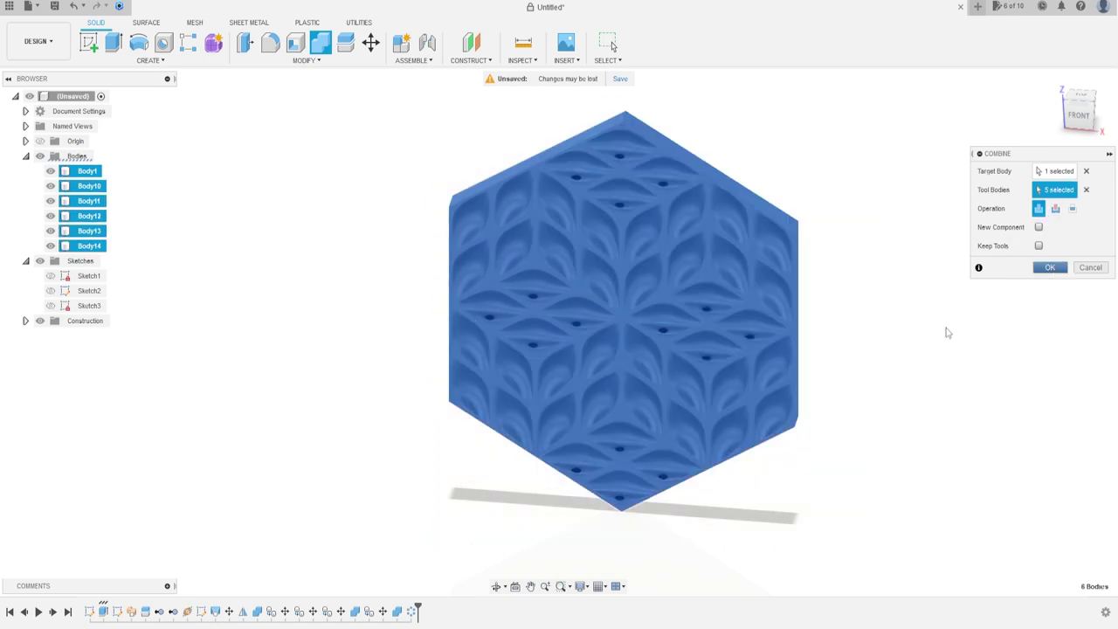
scroll(845, 399, down, 2)
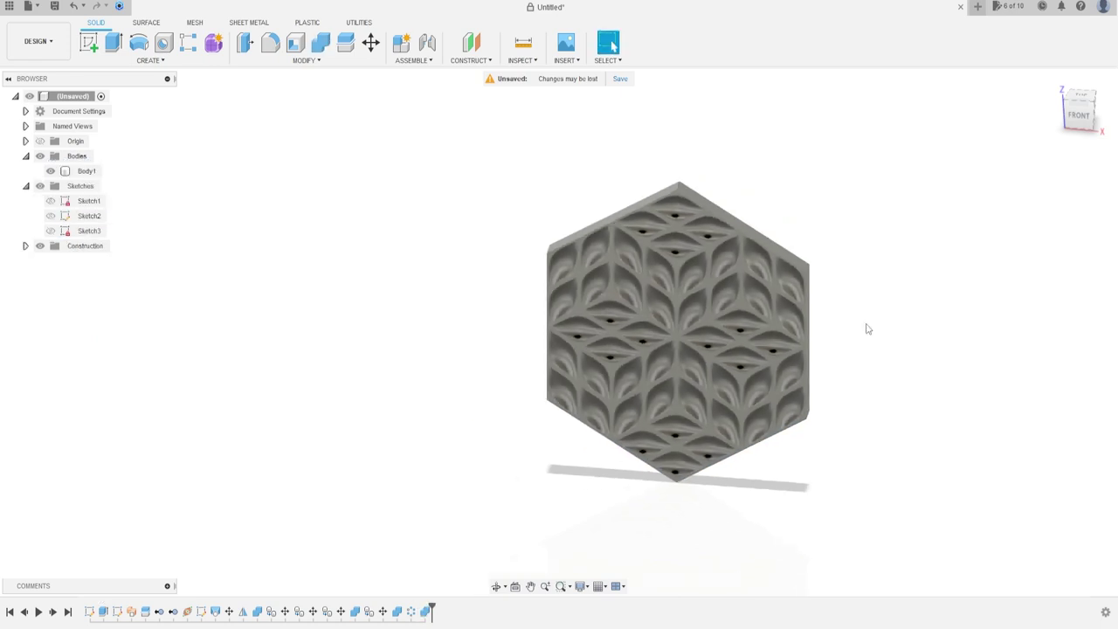
shift+middle_drag(867, 329, 785, 324)
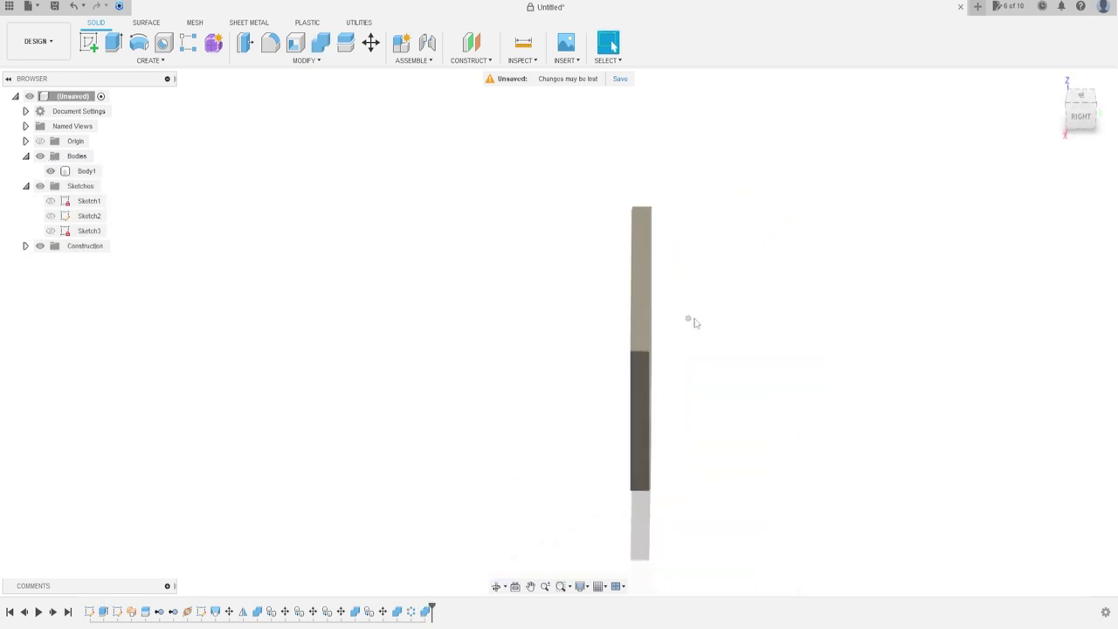
On the panel face, sketch a stepped line: 20 mm horizontal, a slant, then 20 mm horizontal
key(F6)
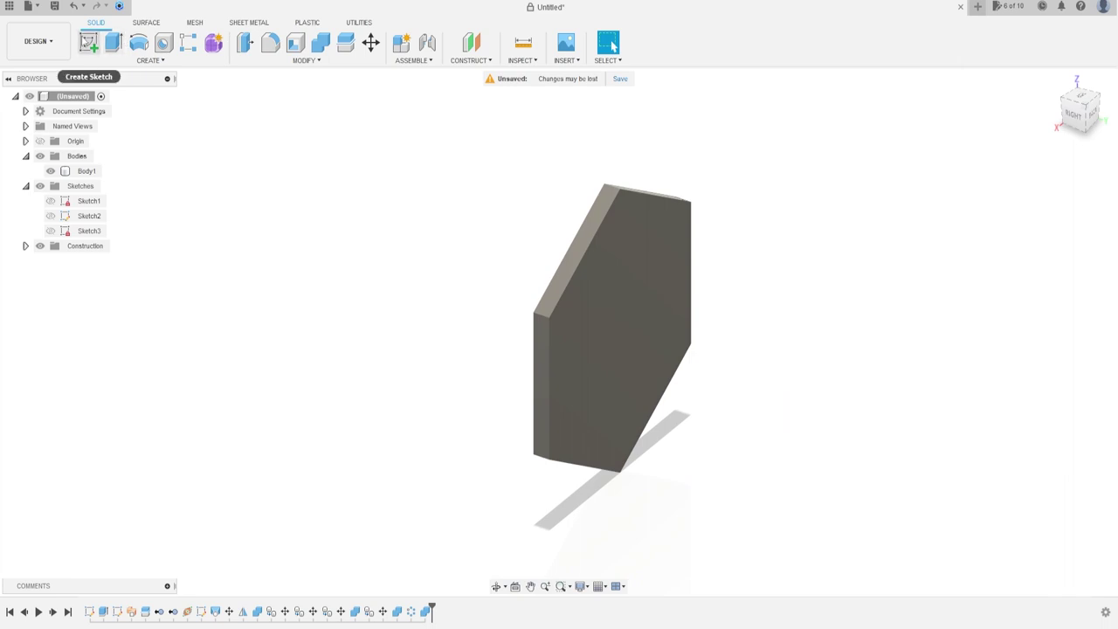
click(88, 42)
click(610, 308)
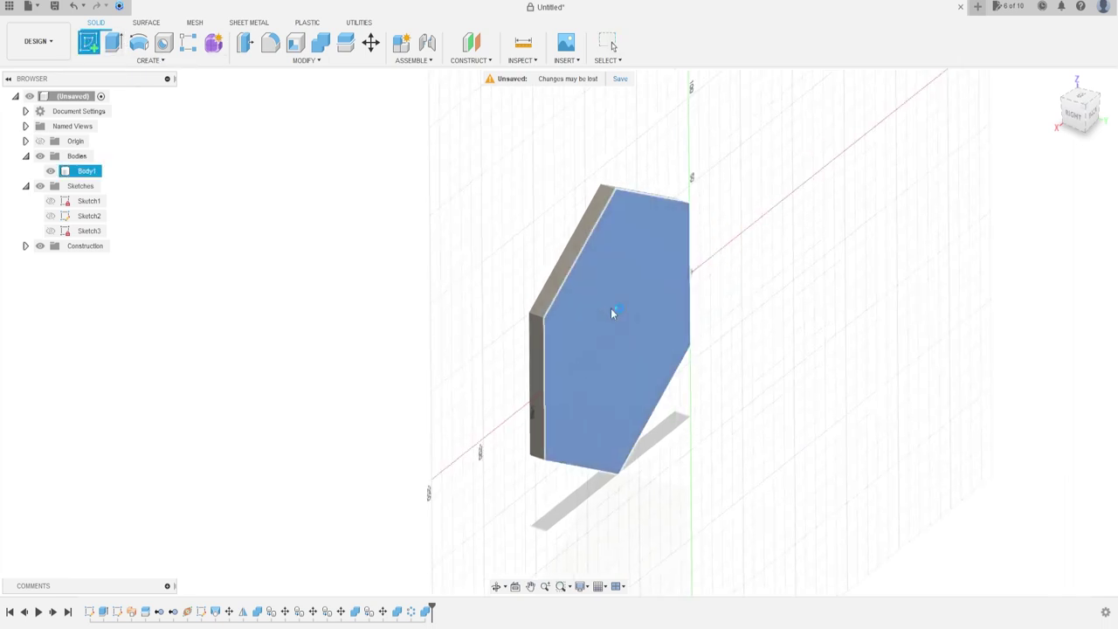
scroll(326, 255, up, 2)
scroll(327, 255, up, 2)
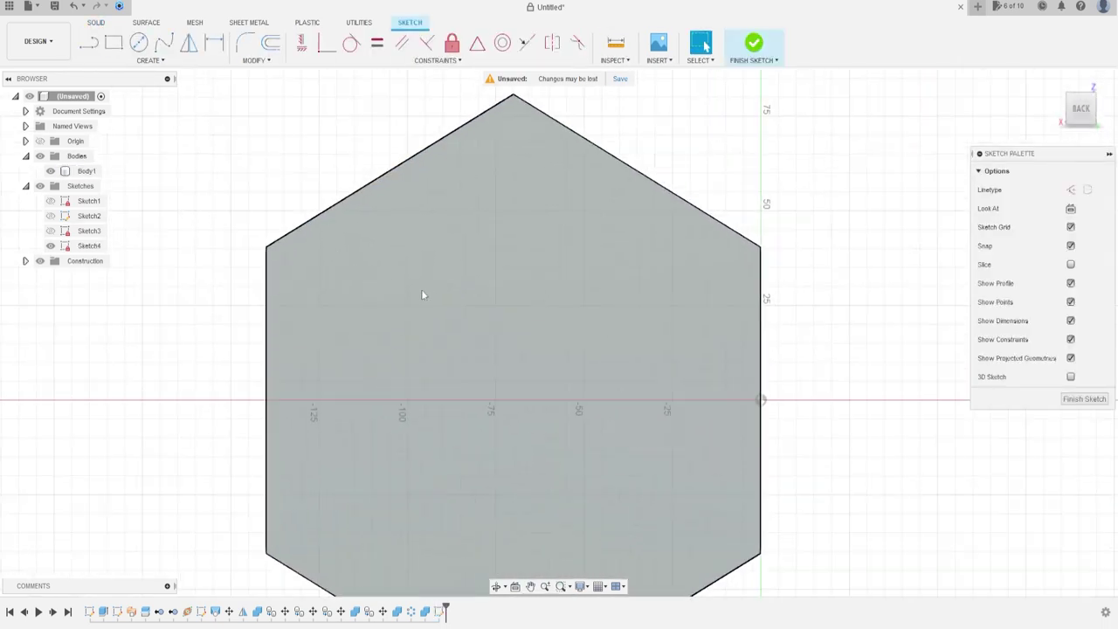
click(89, 42)
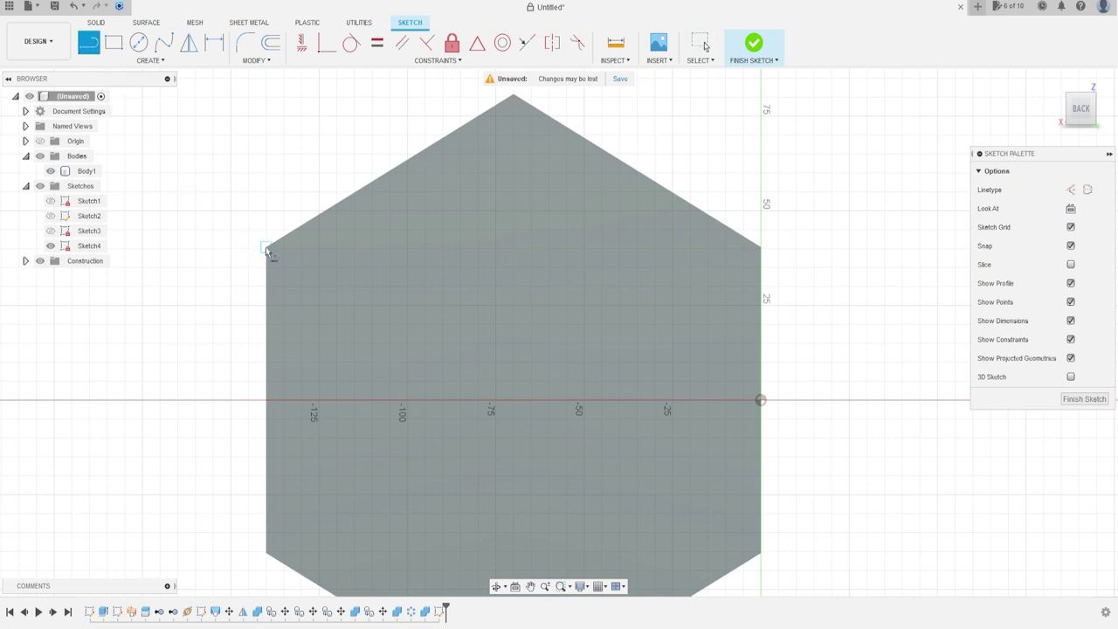
click(266, 247)
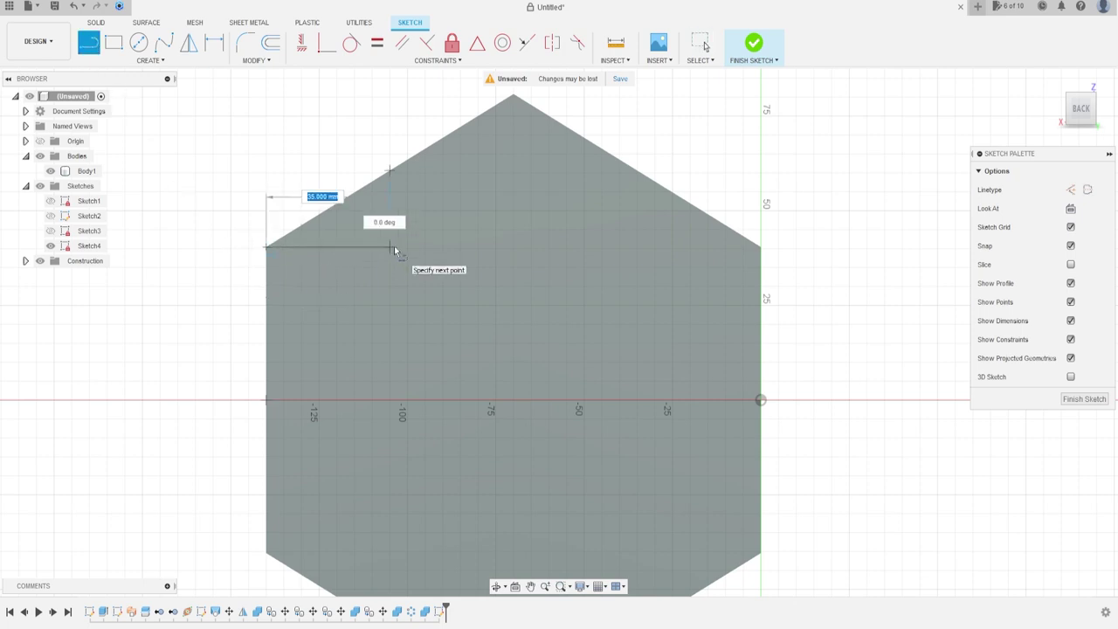
key(Tab)
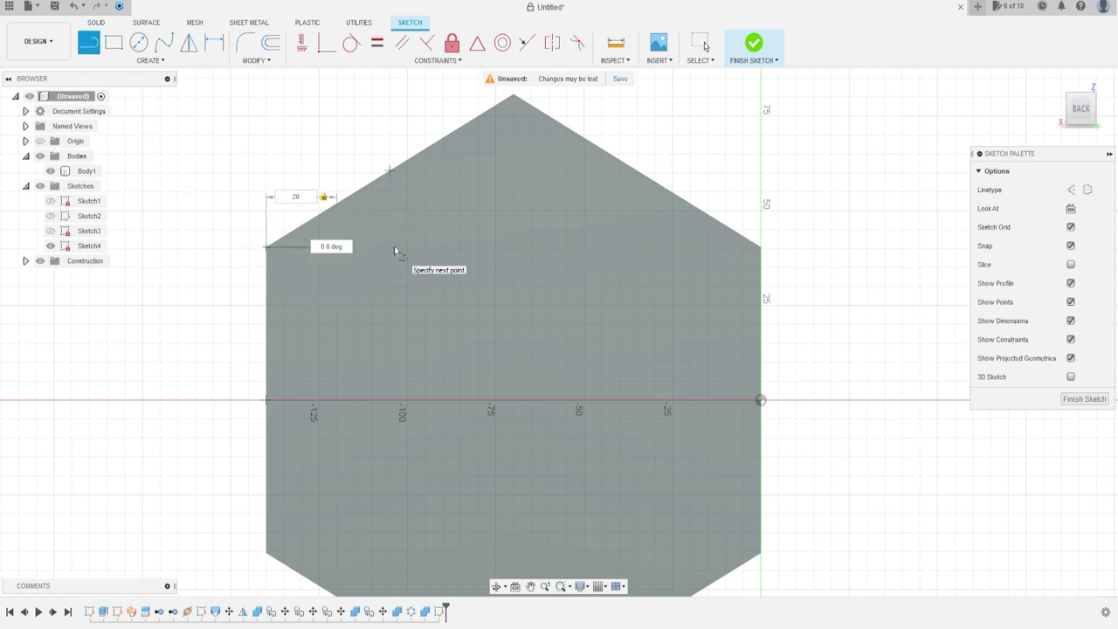
key(Return)
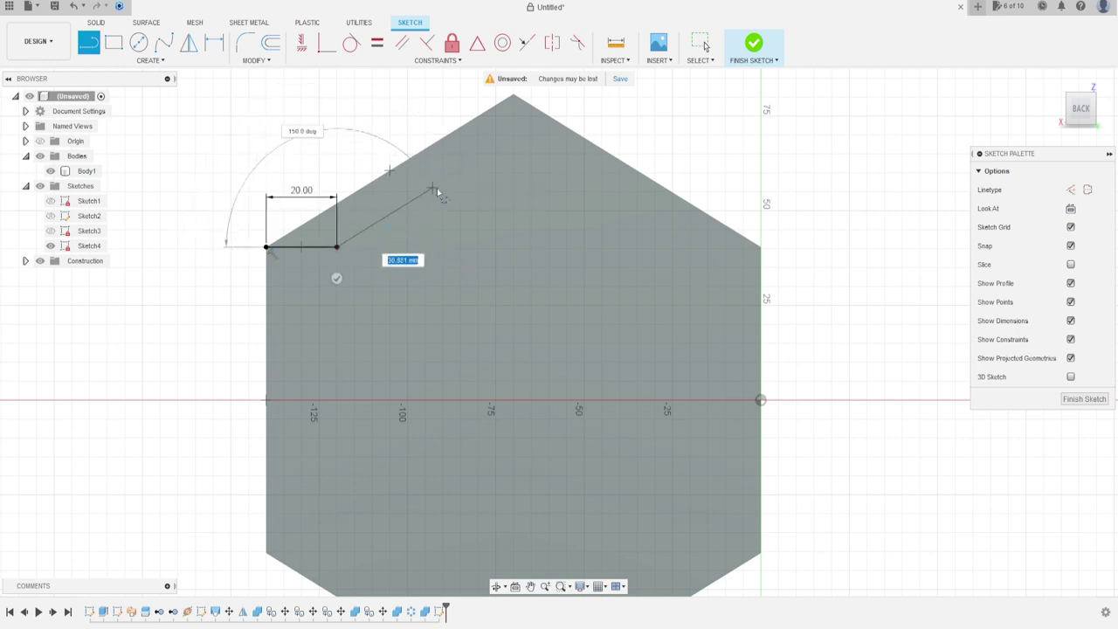
click(441, 187)
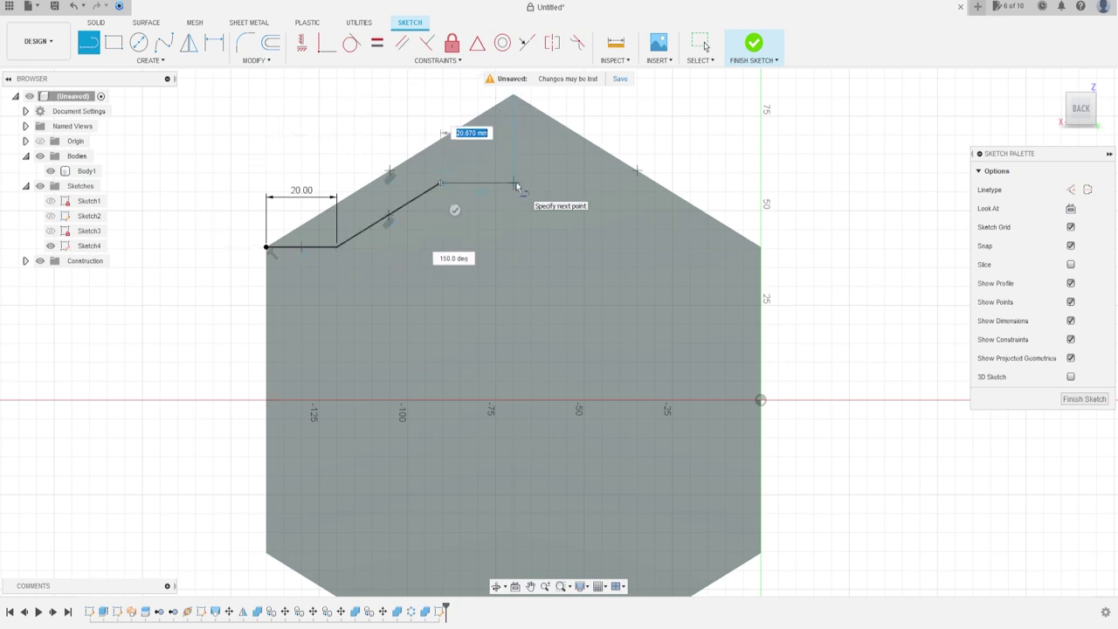
text(20)
key(Tab)
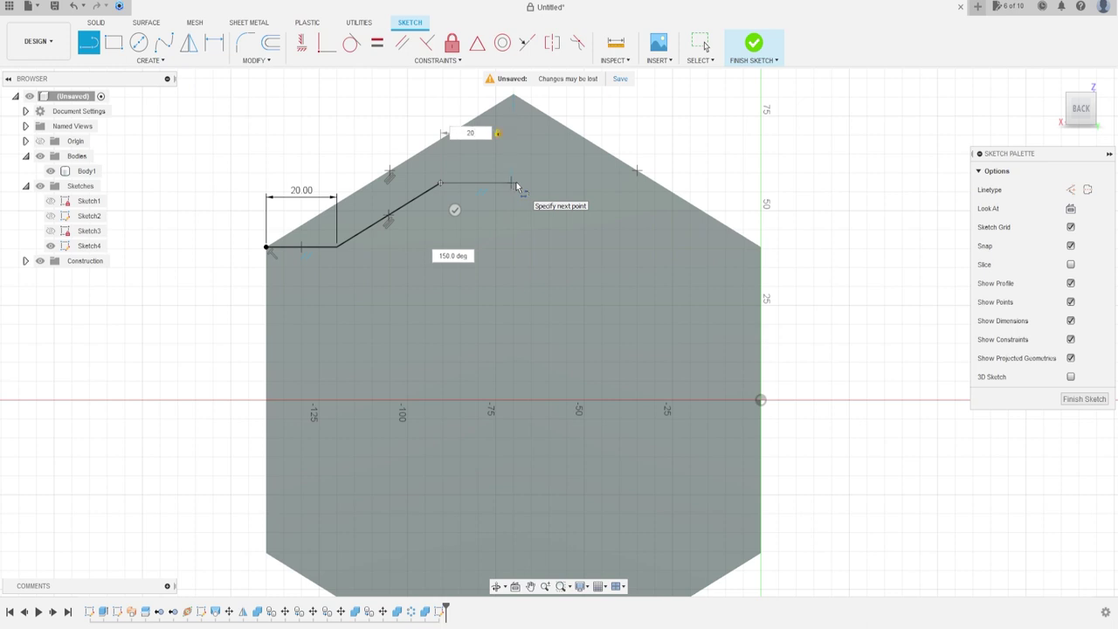
click(516, 186)
key(Escape)
Draw a construction centreline from the hexagon's apex to its bottom corner
click(87, 44)
click(1072, 191)
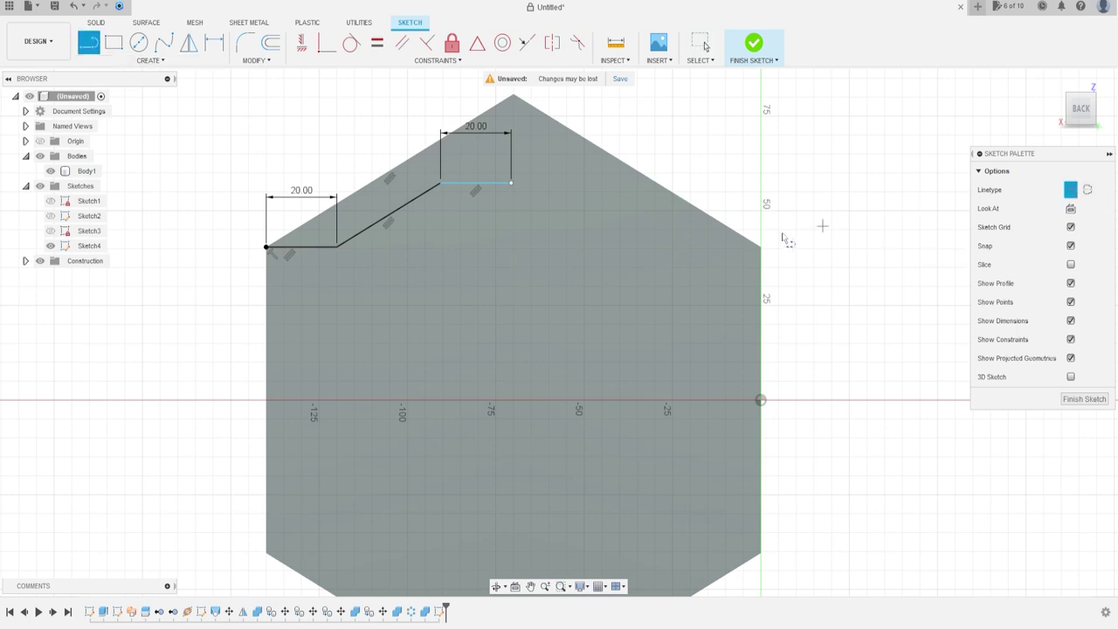
click(515, 99)
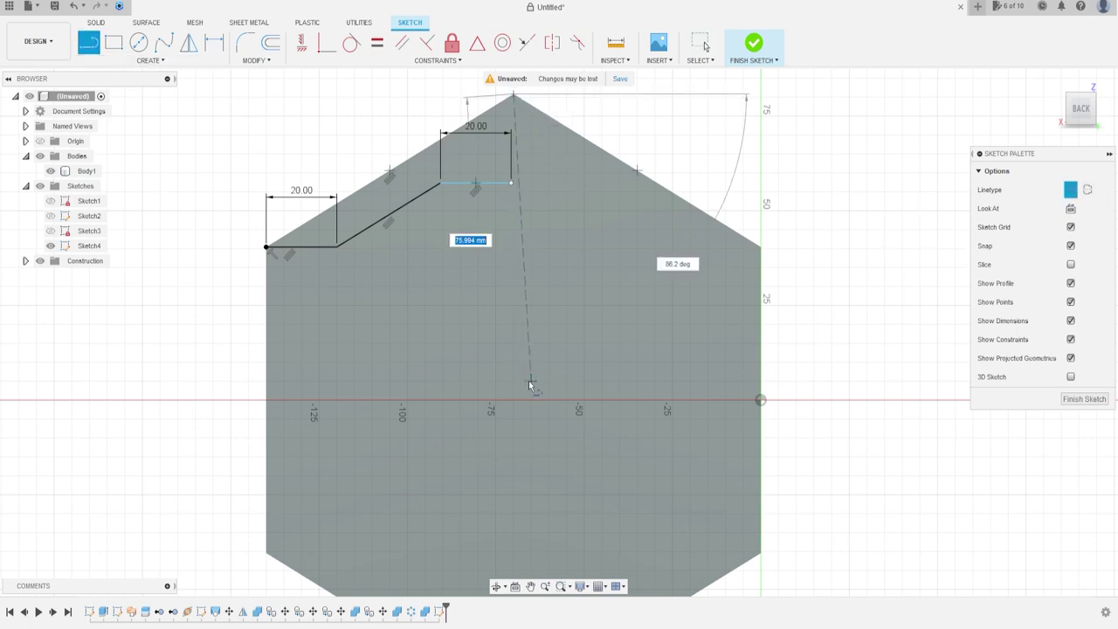
middle_drag(529, 382, 505, 229)
click(491, 551)
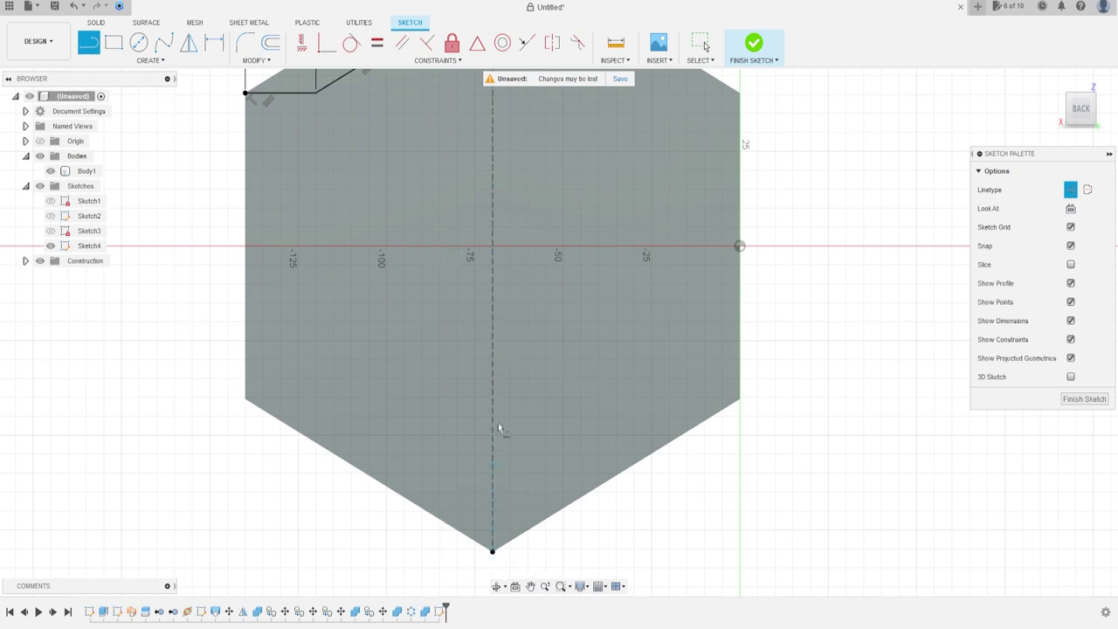
middle_drag(449, 174, 449, 486)
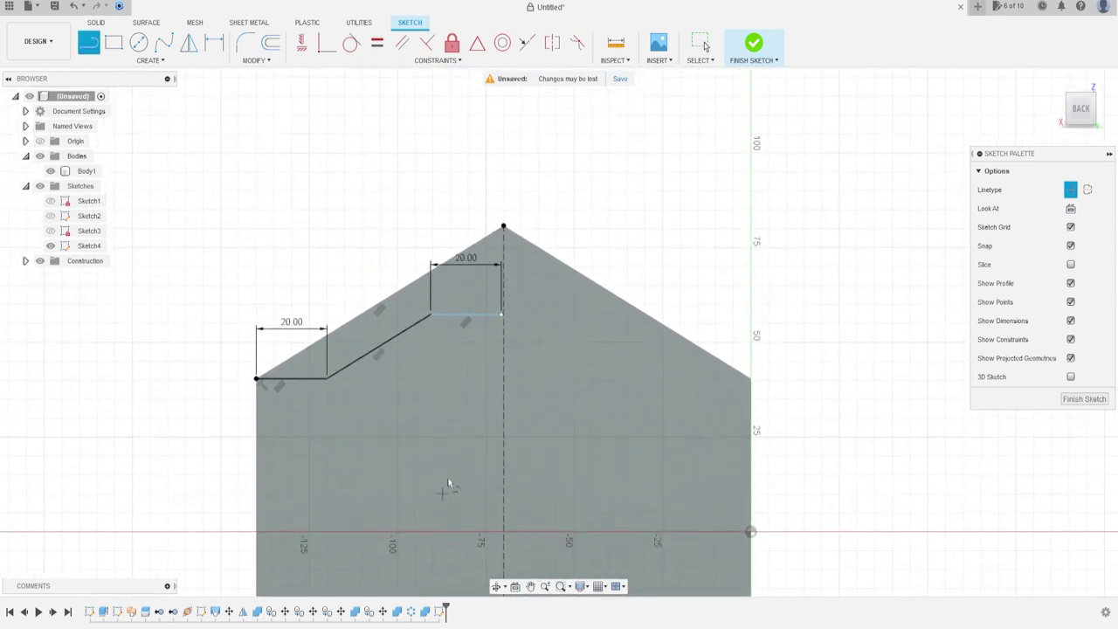
scroll(488, 317, up, 3)
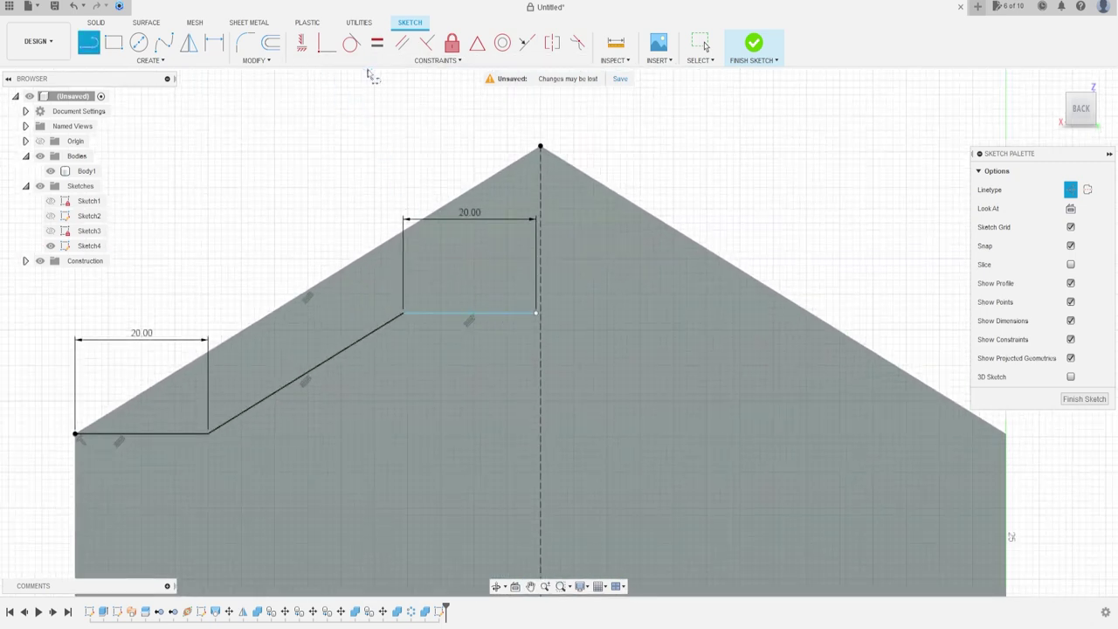
key(Escape)
Make the upper segment's right endpoint coincident with the centreline
click(325, 45)
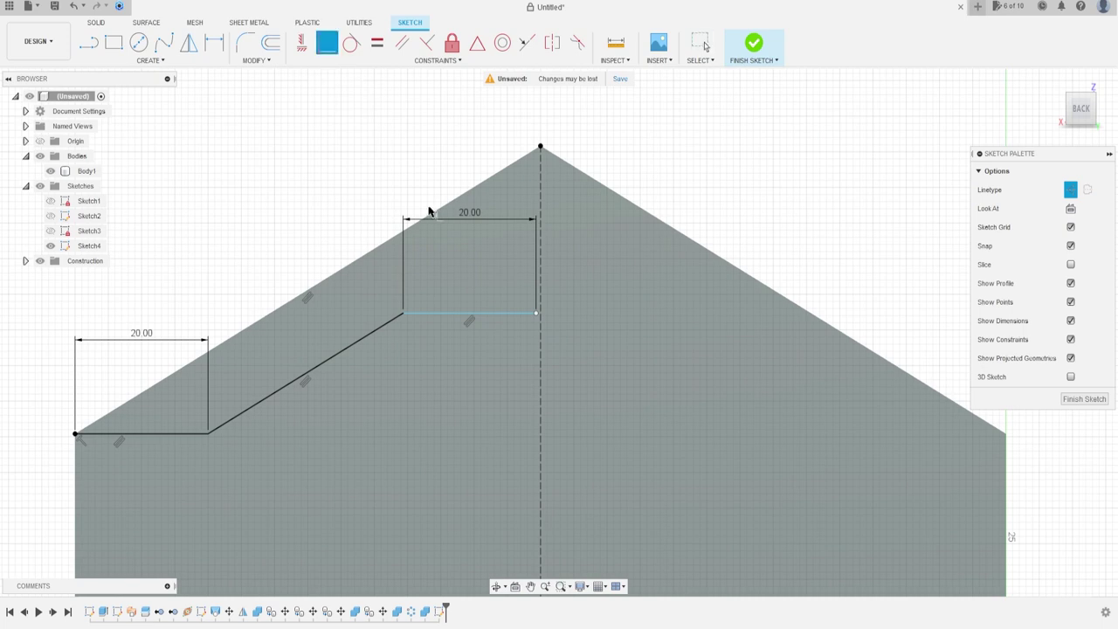
click(536, 314)
click(540, 321)
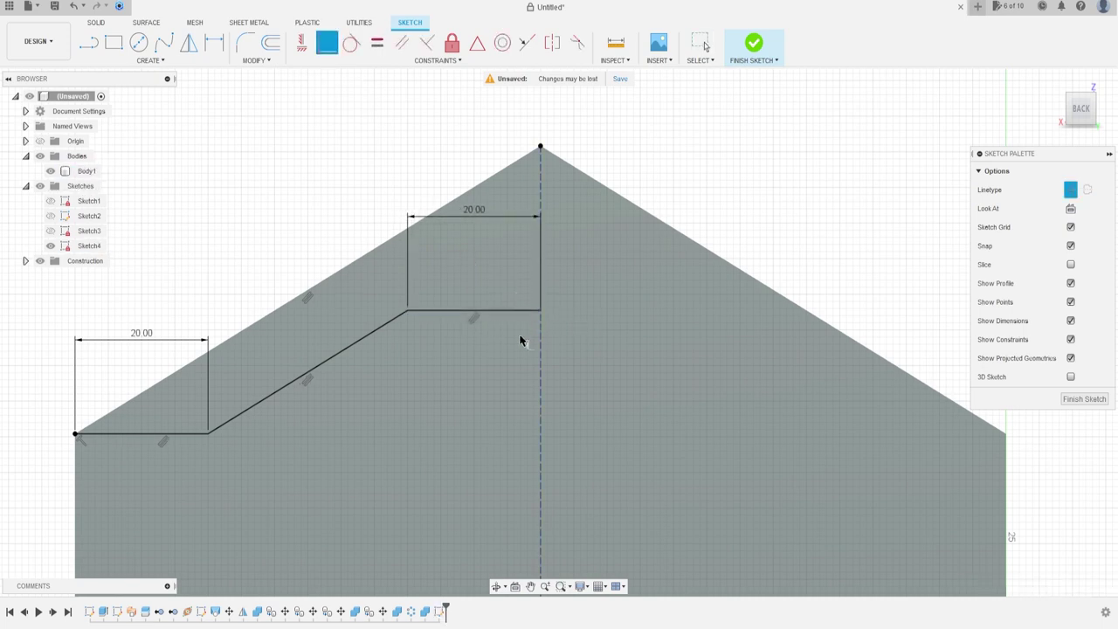
scroll(441, 393, down, 2)
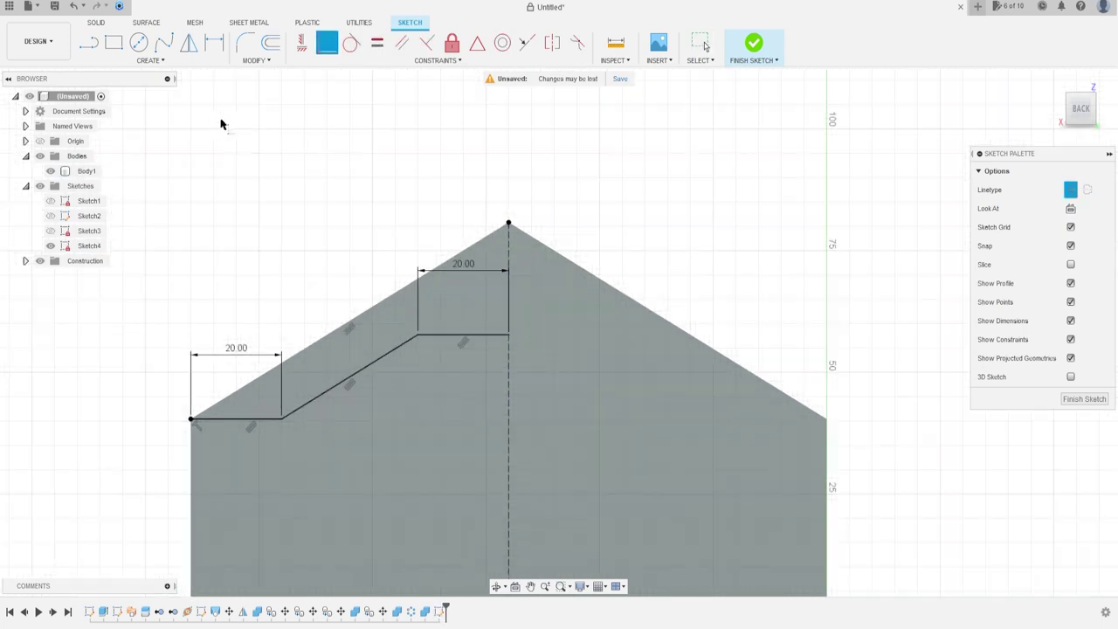
Begin a fillet on the stepped line's lower-left bend
click(245, 42)
scroll(284, 419, up, 3)
click(290, 416)
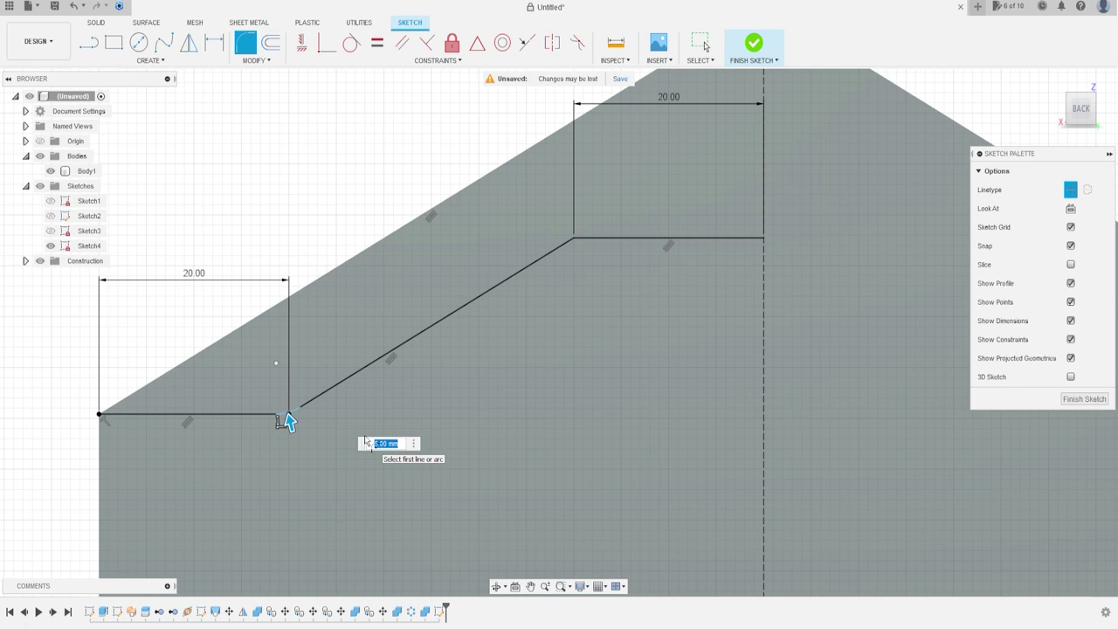
Fillet the lower bend at 20 mm and the upper bend at 10 mm
key(Return)
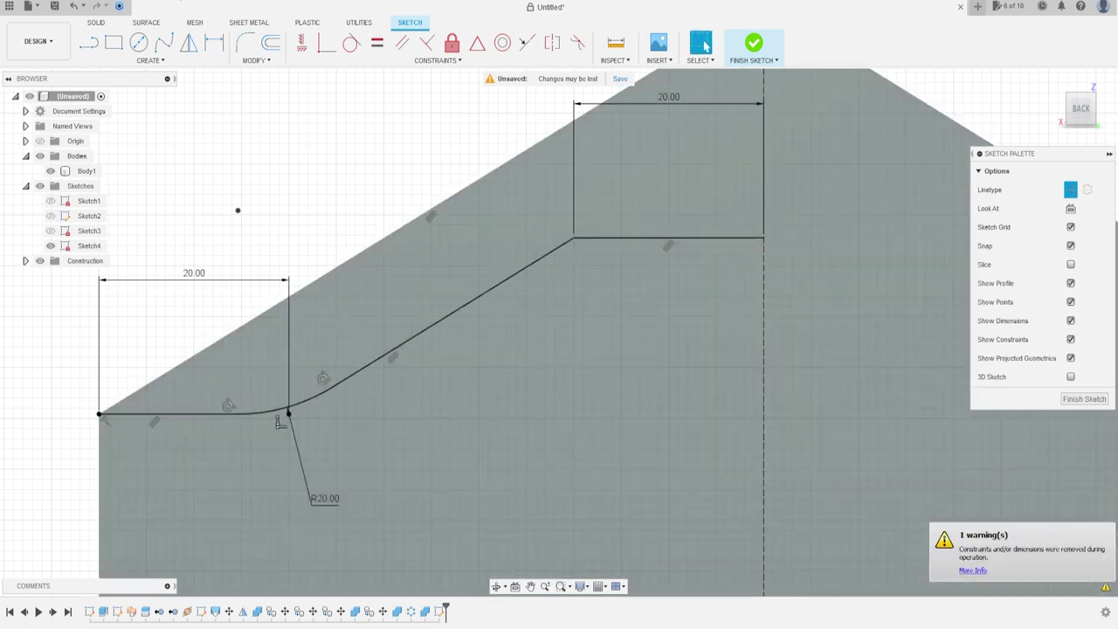
click(245, 42)
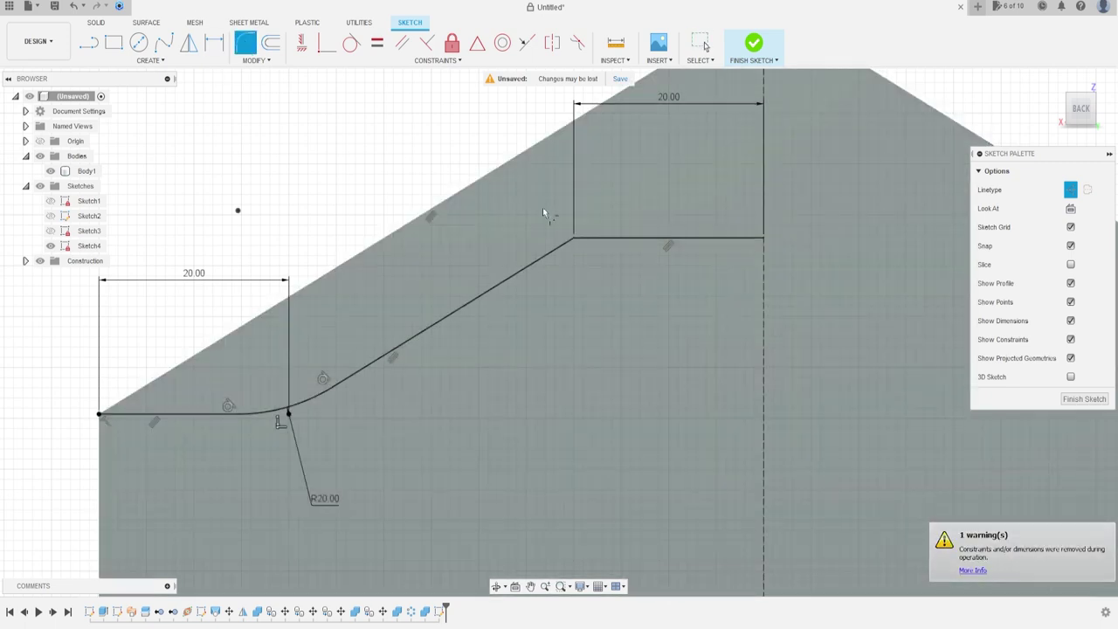
click(573, 236)
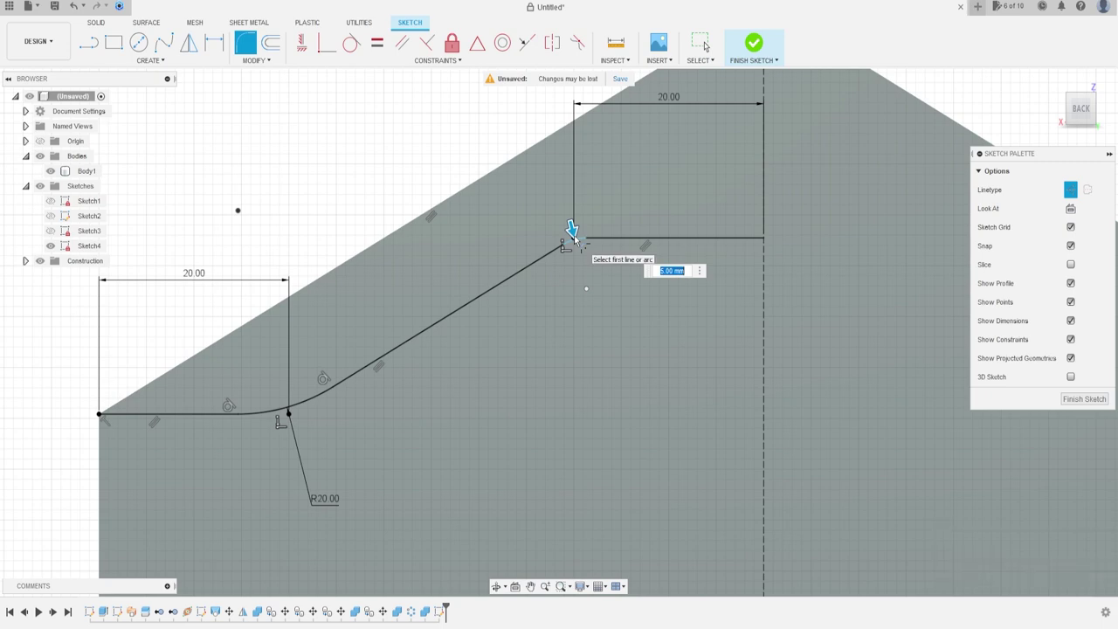
key(Return)
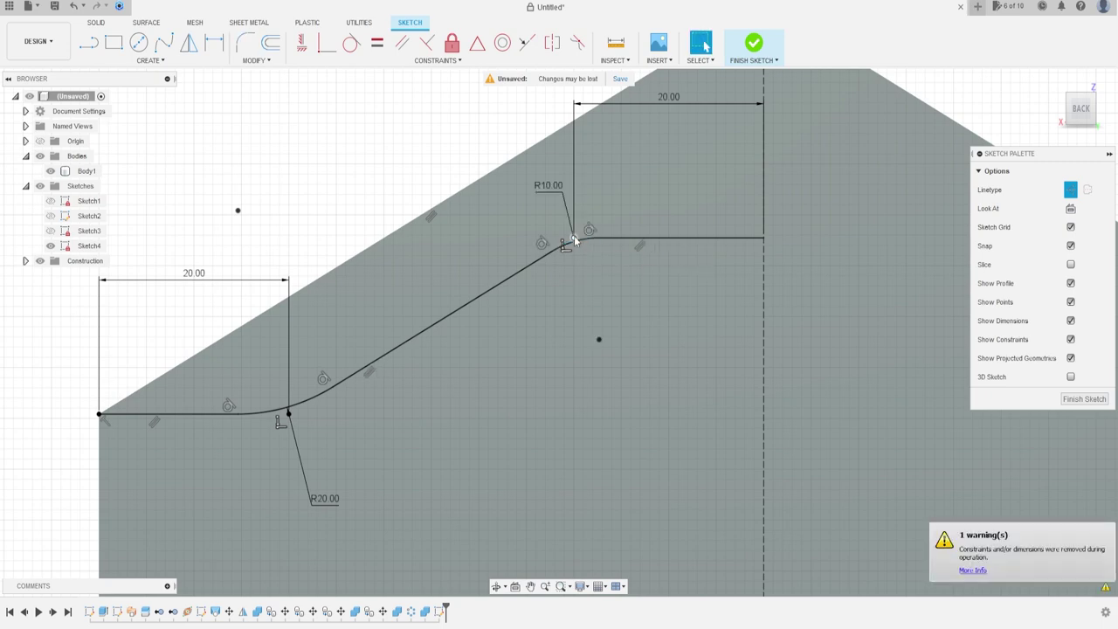
scroll(574, 235, down, 3)
scroll(604, 295, down, 2)
scroll(492, 342, down, 2)
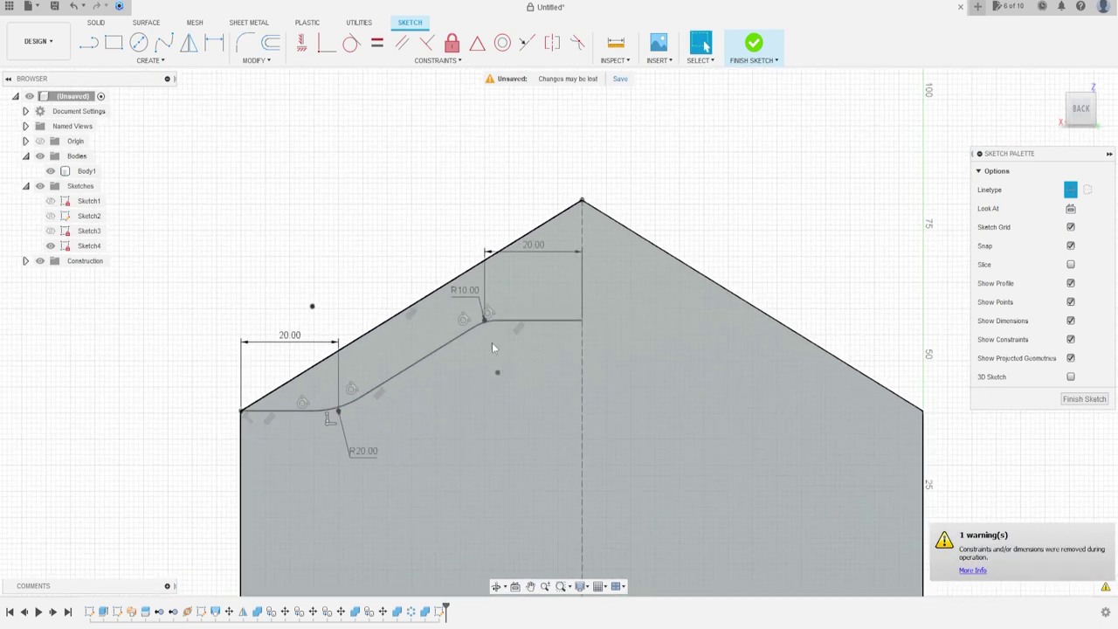
click(153, 60)
click(127, 228)
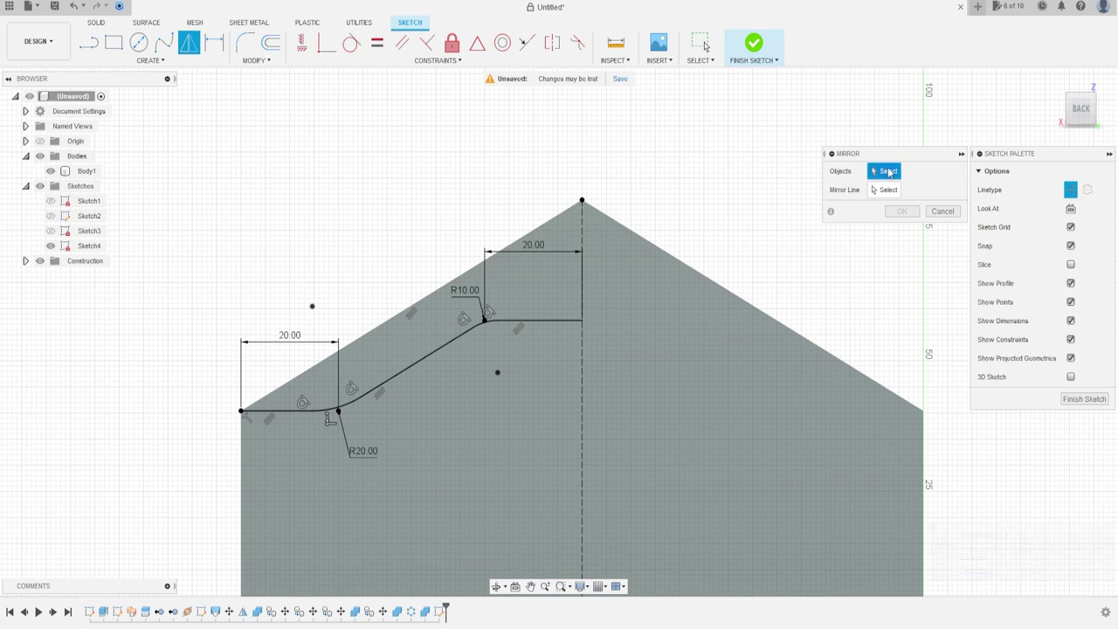
Mirror the lower line, R20 arc, slope, R10 arc and top line across the vertical centreline
click(297, 418)
click(345, 404)
click(387, 392)
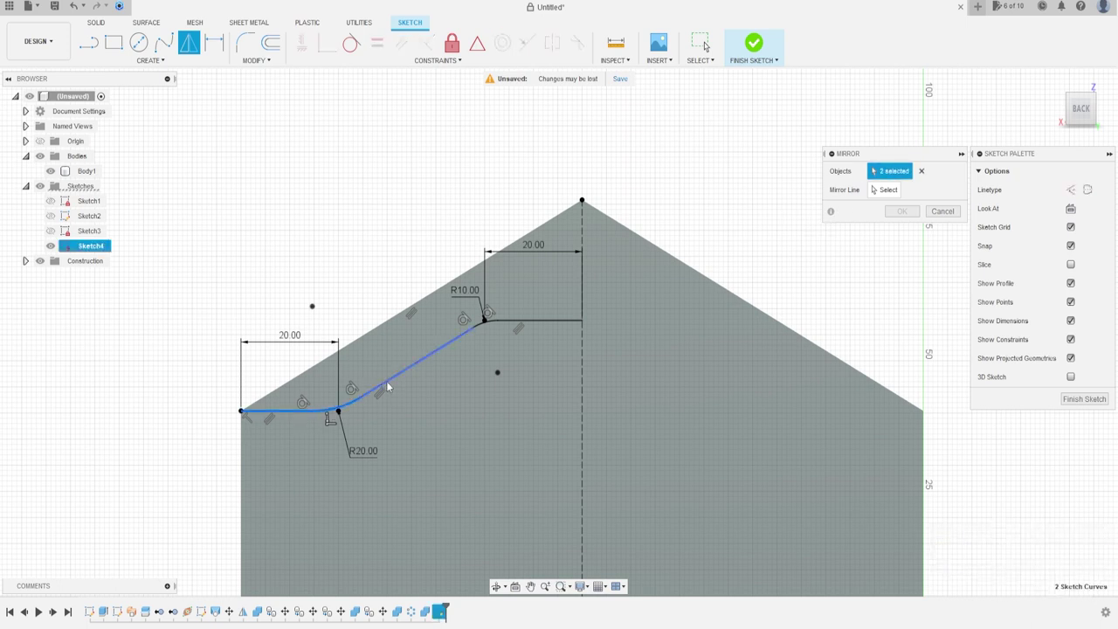
click(483, 319)
scroll(480, 321, up, 5)
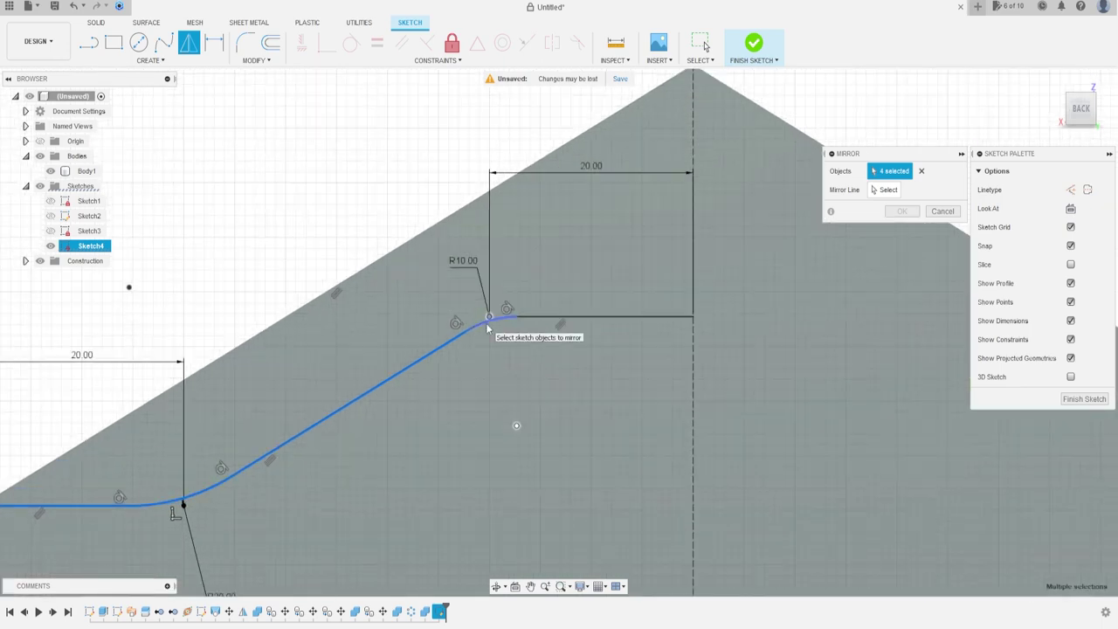
click(542, 322)
scroll(593, 379, down, 3)
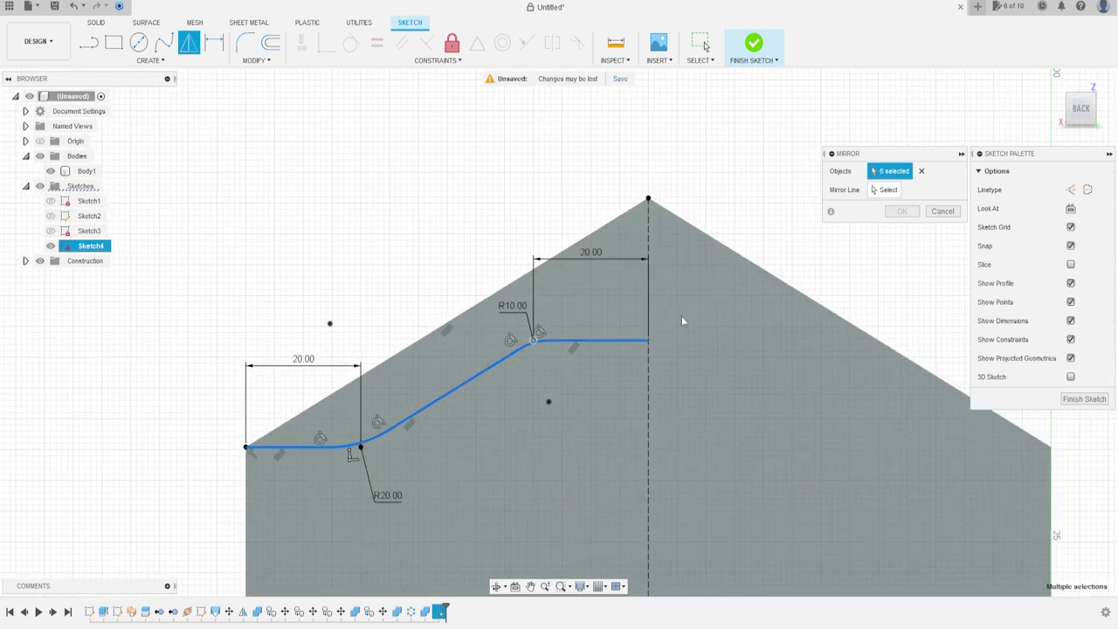
click(884, 190)
click(649, 419)
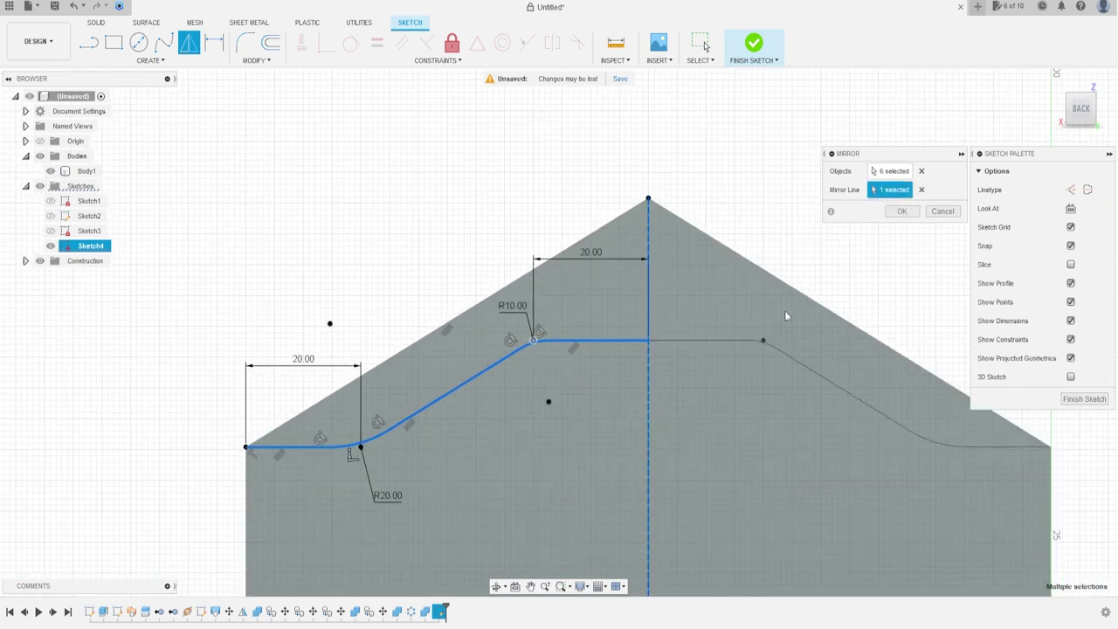
click(901, 211)
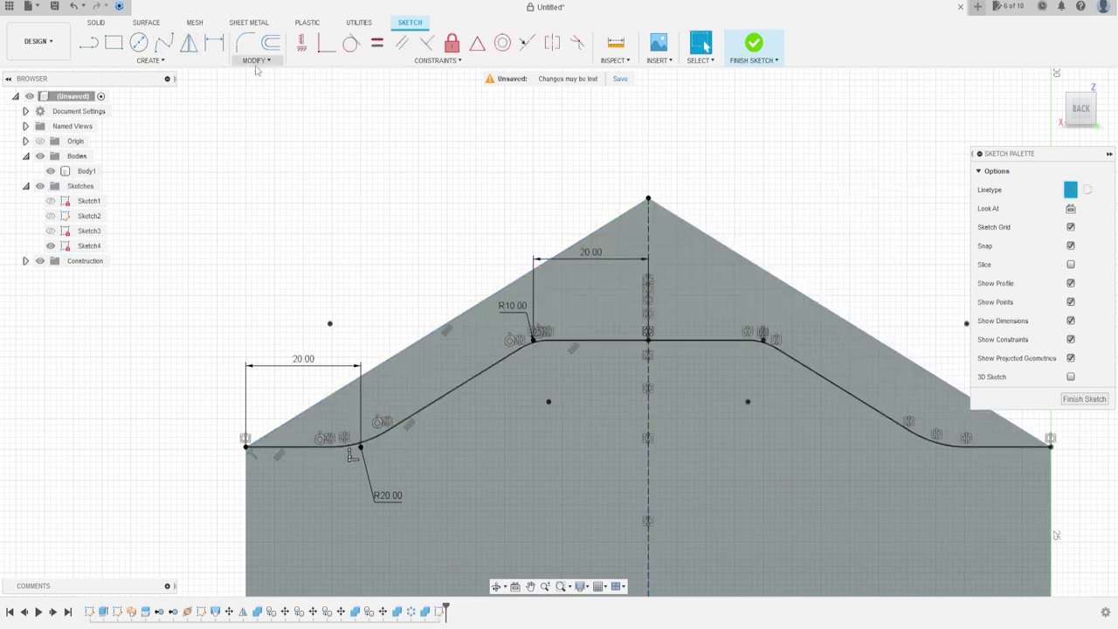
Offset the whole rim curve chain 10 mm upward
click(270, 42)
click(456, 395)
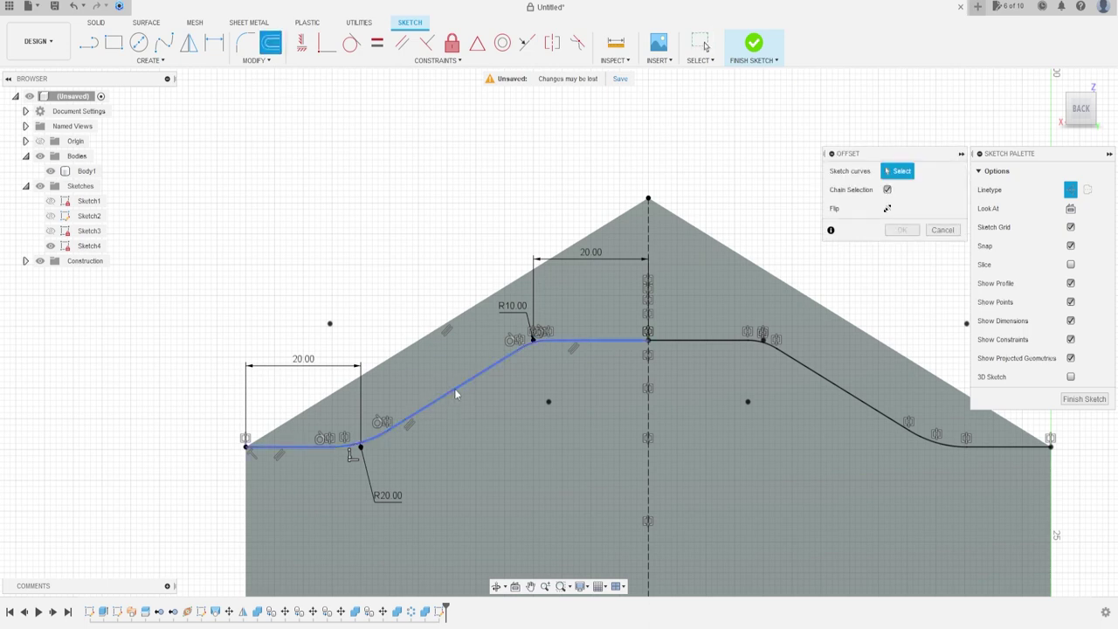
click(728, 337)
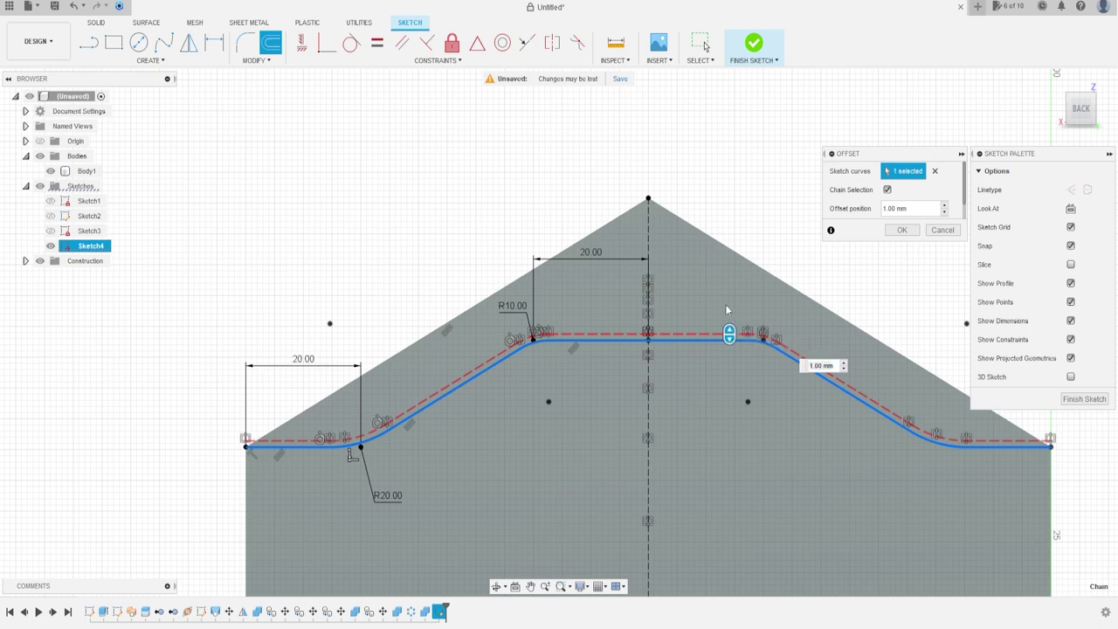
click(943, 207)
click(943, 207)
click(944, 207)
click(944, 207)
click(944, 206)
click(944, 207)
click(944, 207)
click(945, 207)
click(944, 207)
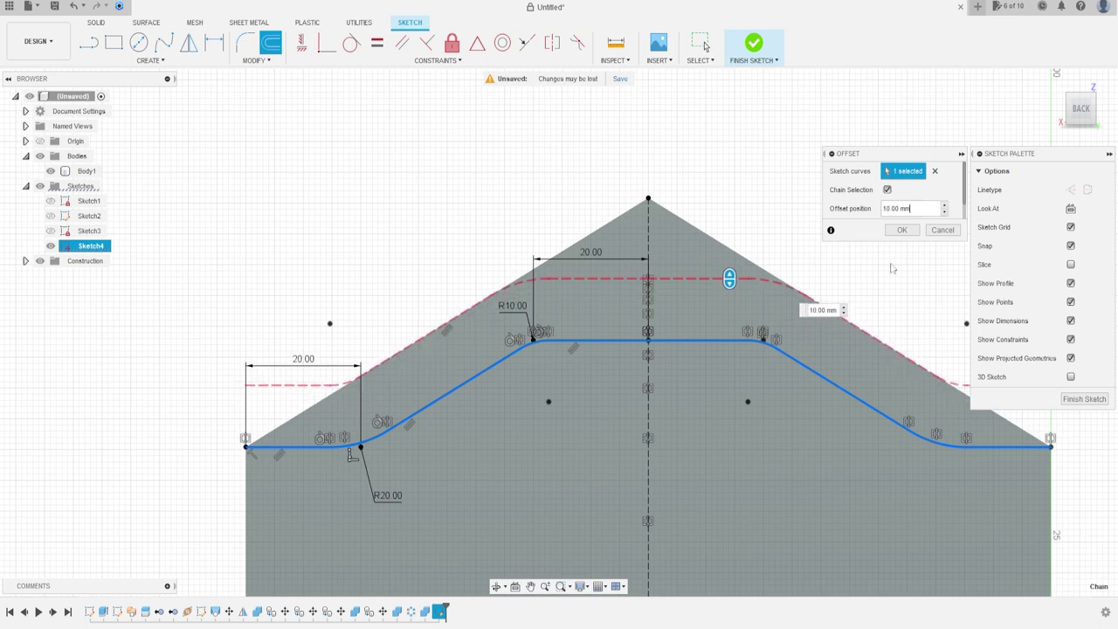
middle_drag(681, 396, 617, 392)
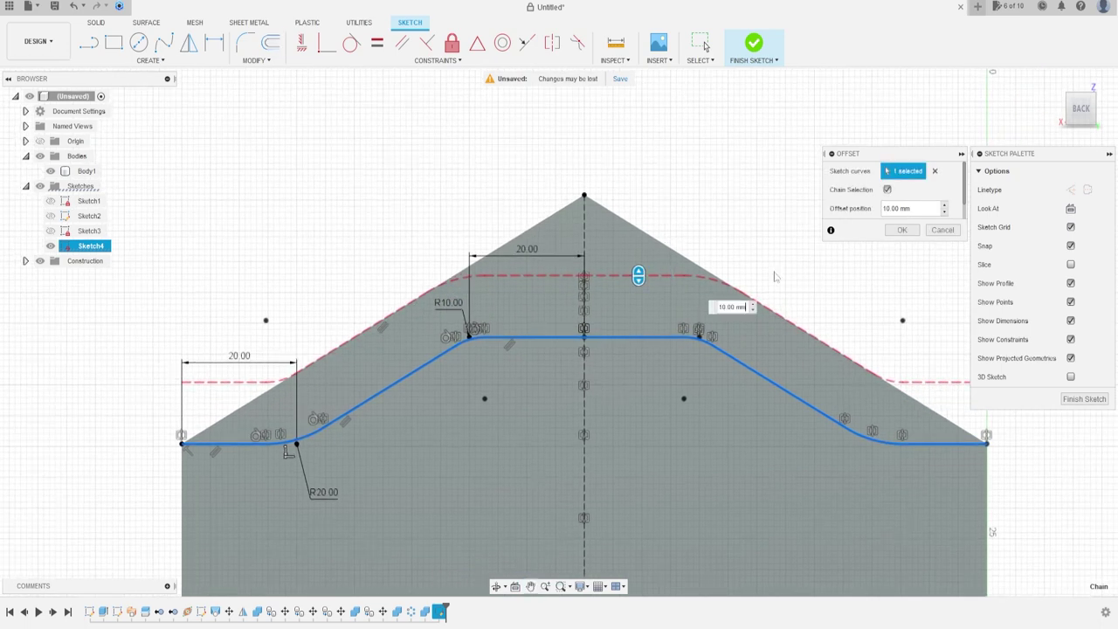
scroll(964, 175, down, 2)
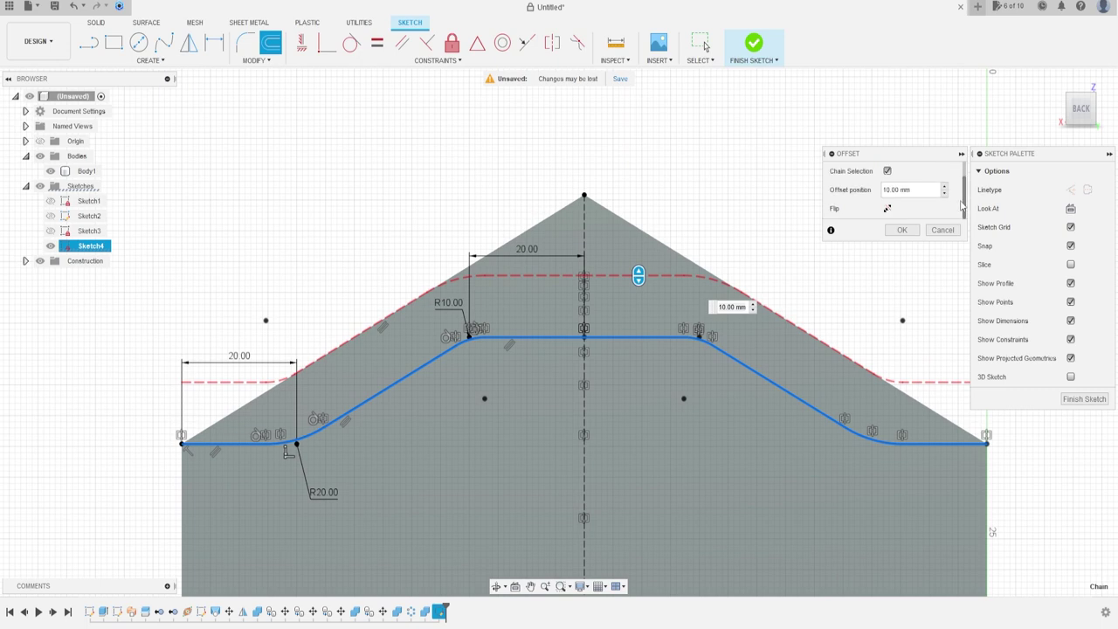
click(903, 230)
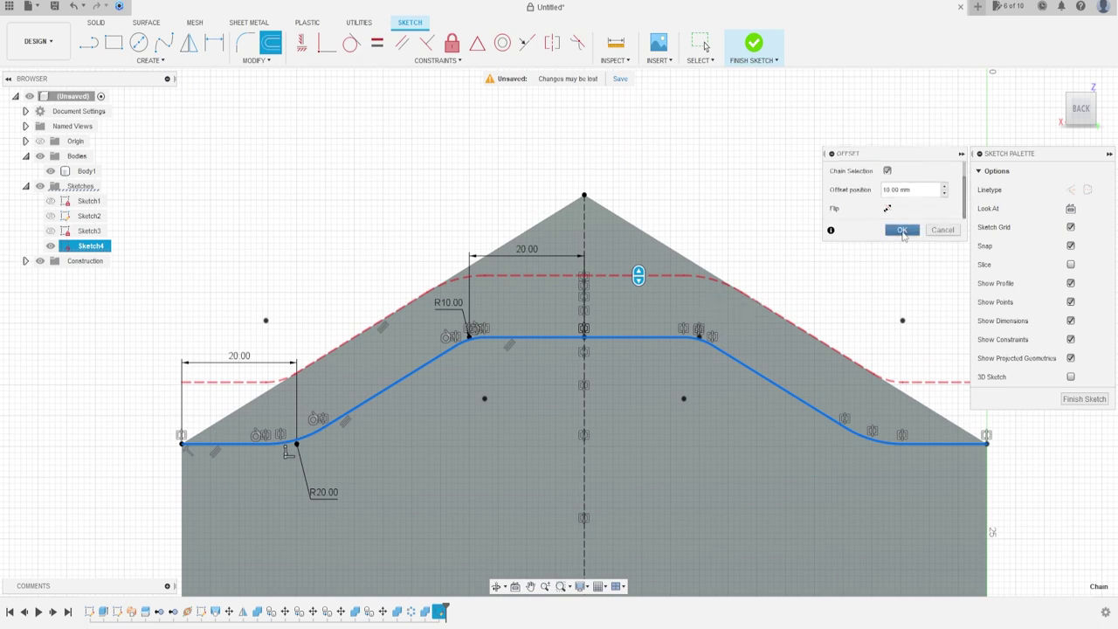
Select all the offset curve segments and switch them from construction to regular lines
click(262, 383)
shift+click(281, 383)
shift+click(323, 362)
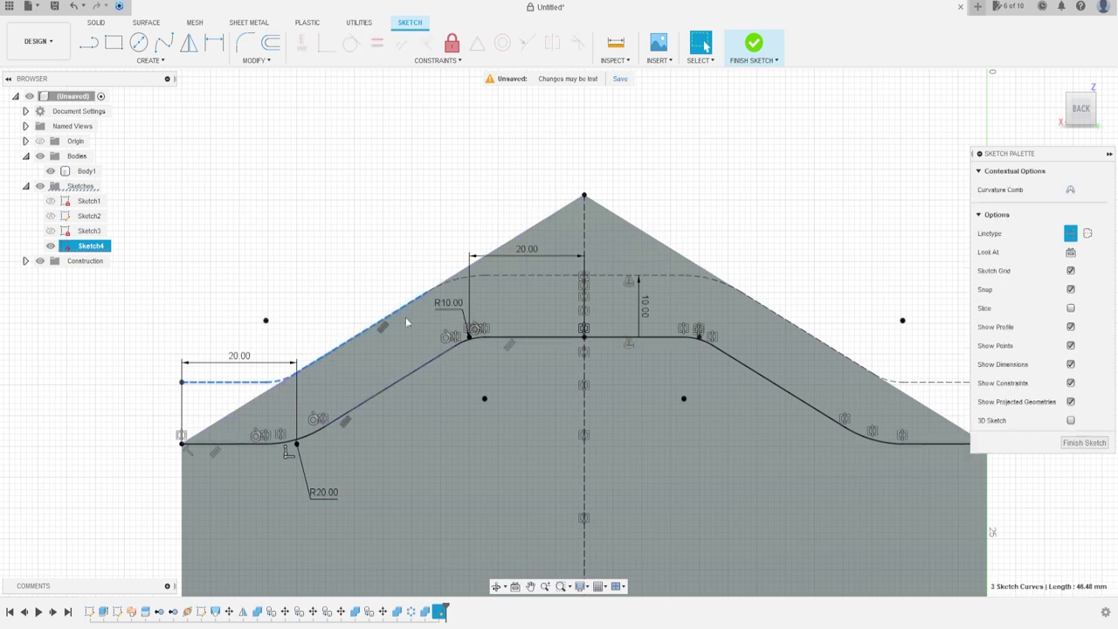
shift+click(448, 282)
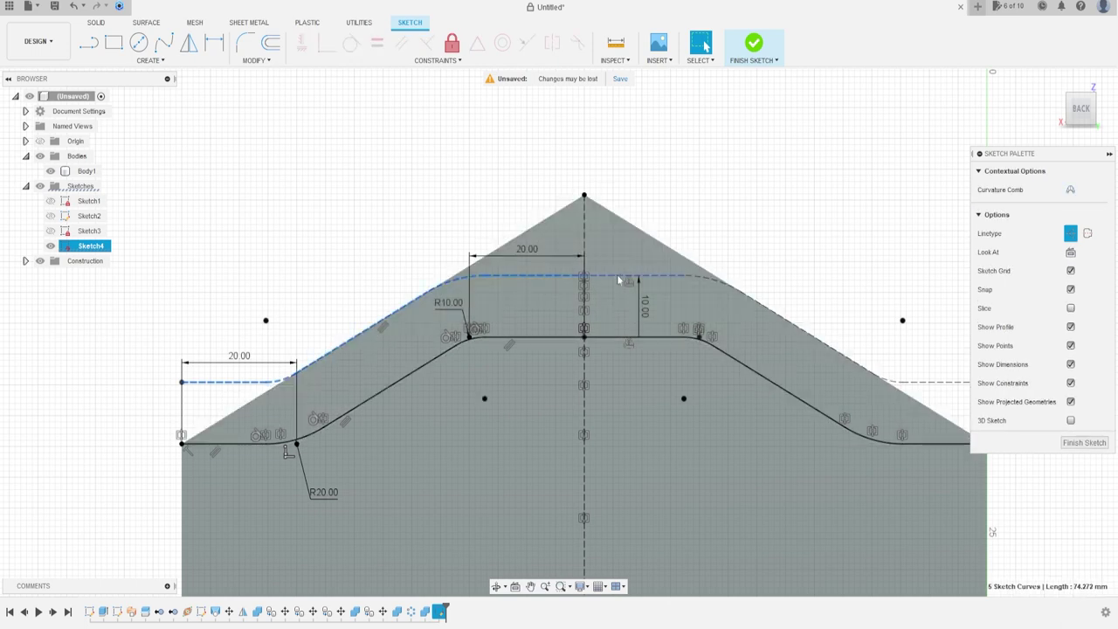
key(Escape)
click(709, 279)
shift+click(765, 310)
shift+click(912, 384)
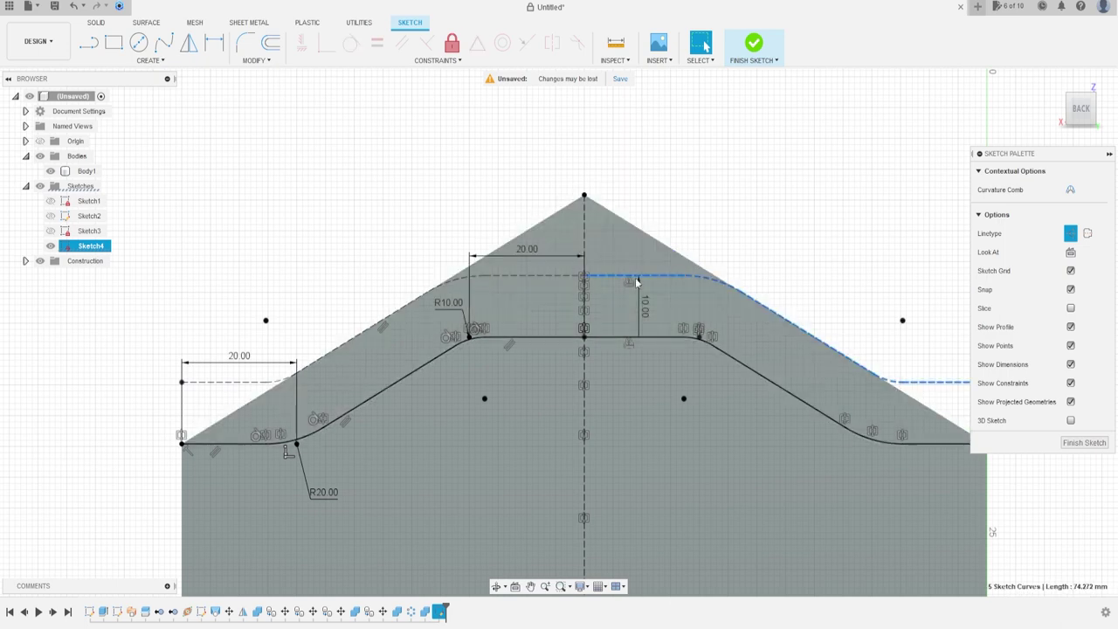
shift+click(551, 276)
shift+click(453, 284)
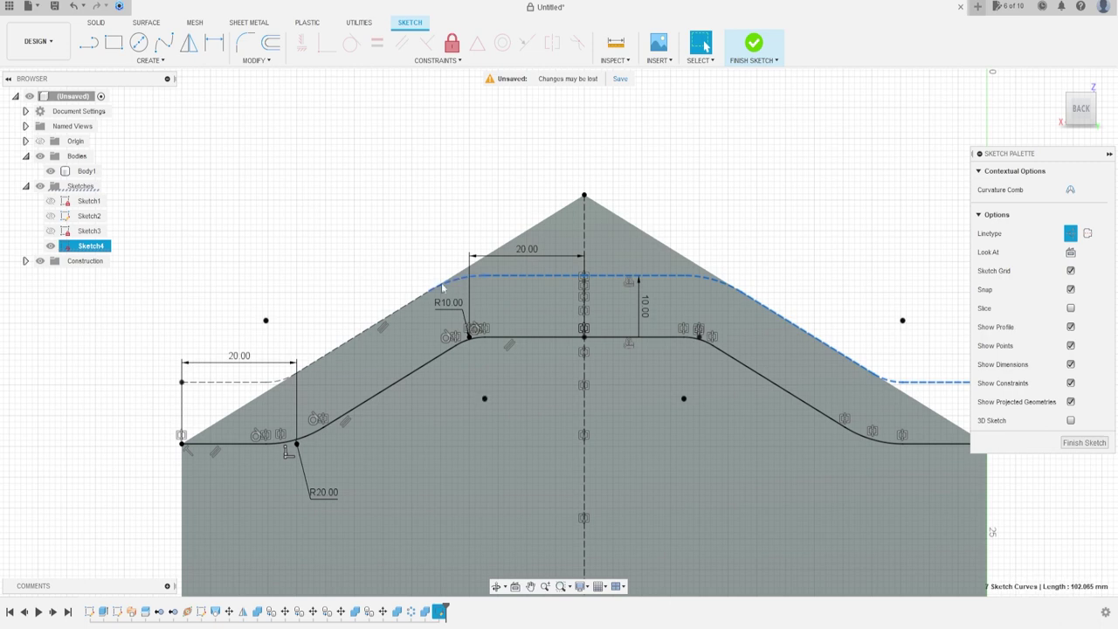
shift+click(380, 325)
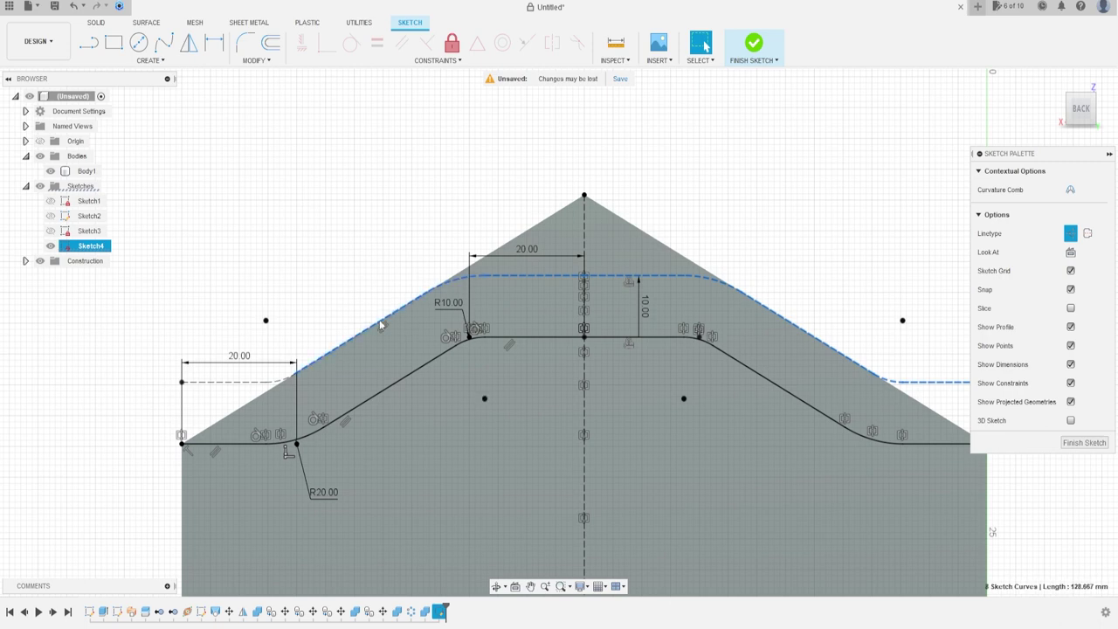
shift+click(267, 382)
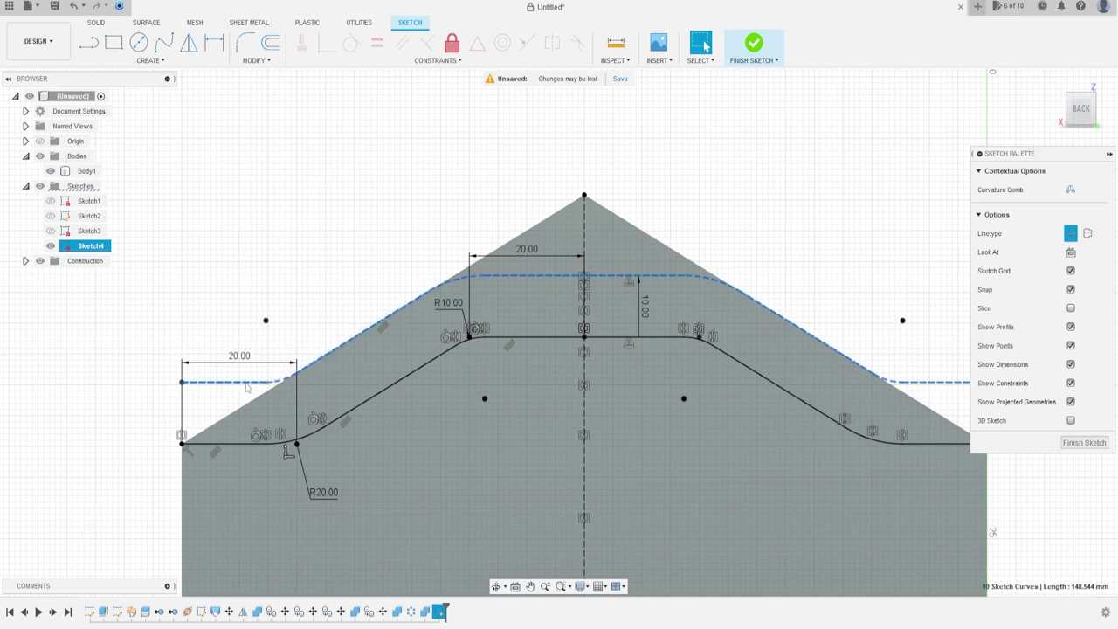
click(1070, 233)
click(857, 249)
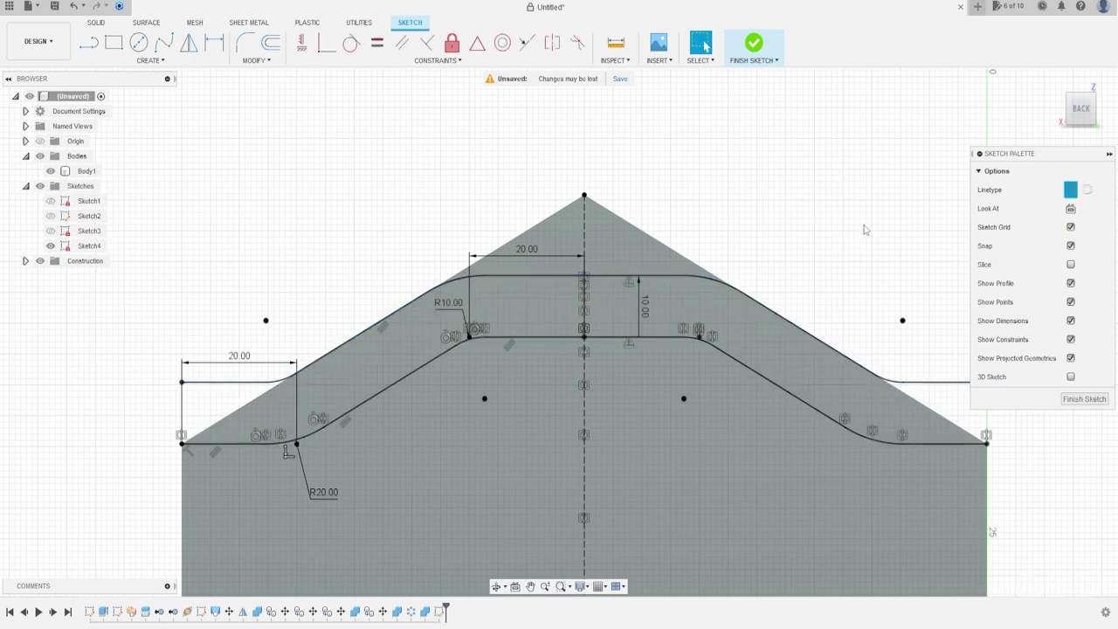
middle_drag(863, 230, 792, 241)
Close the rim's right end with a vertical regular line between the two curves
key(l)
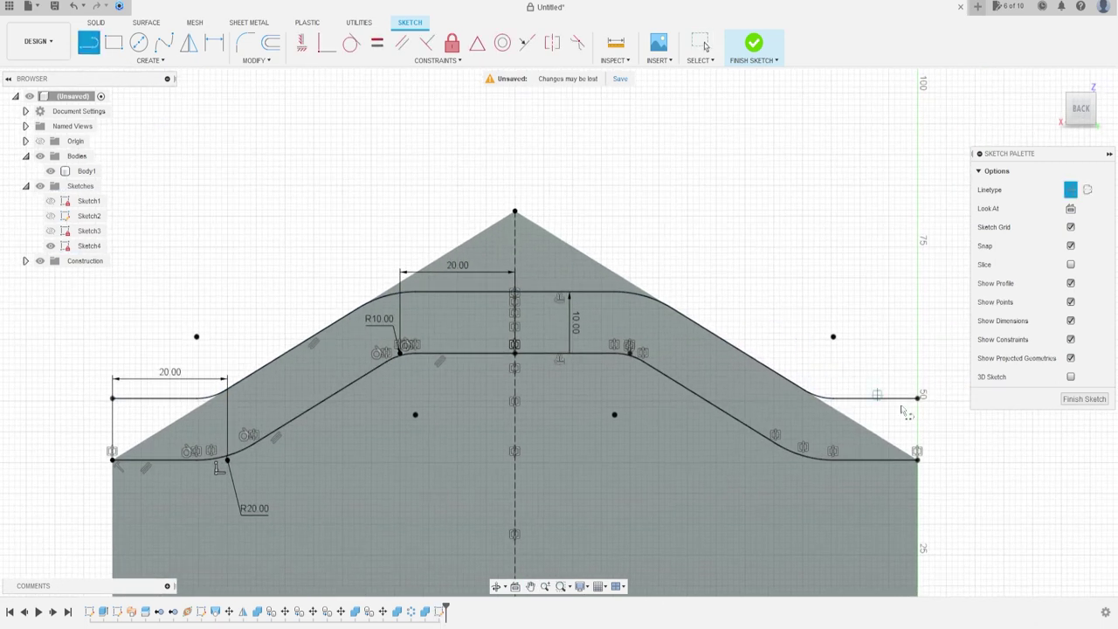
click(917, 398)
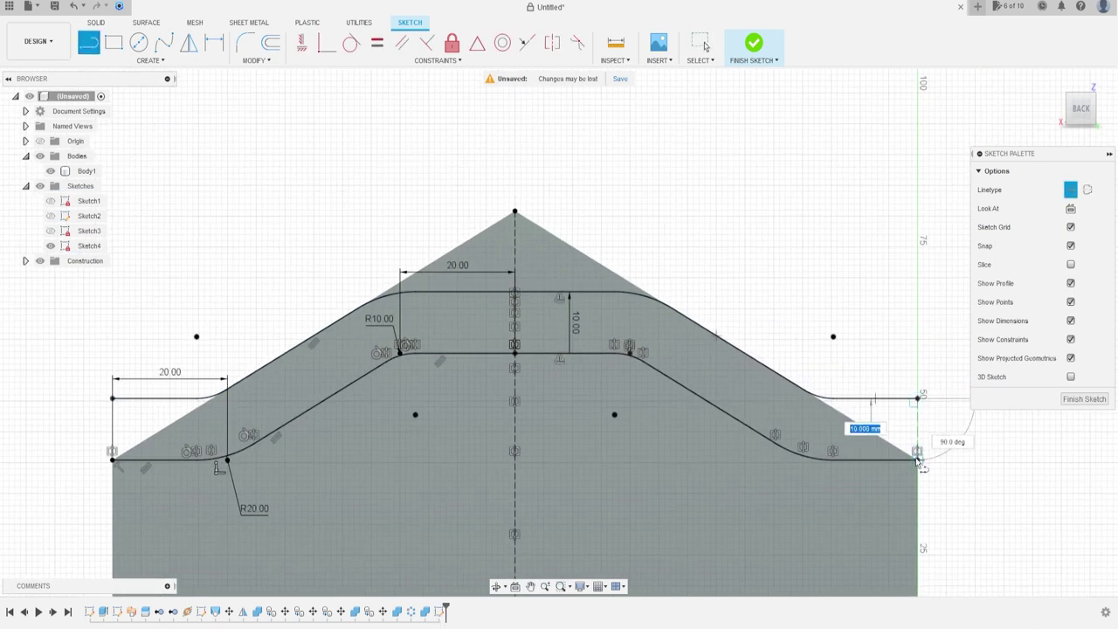
click(917, 451)
click(1071, 189)
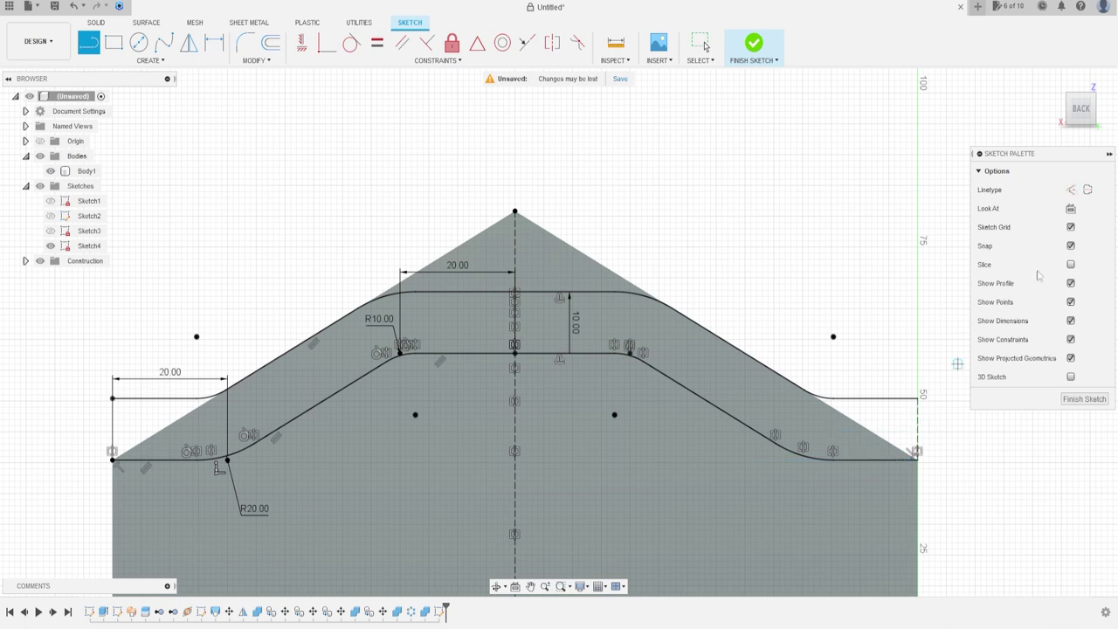
key(Escape)
click(916, 430)
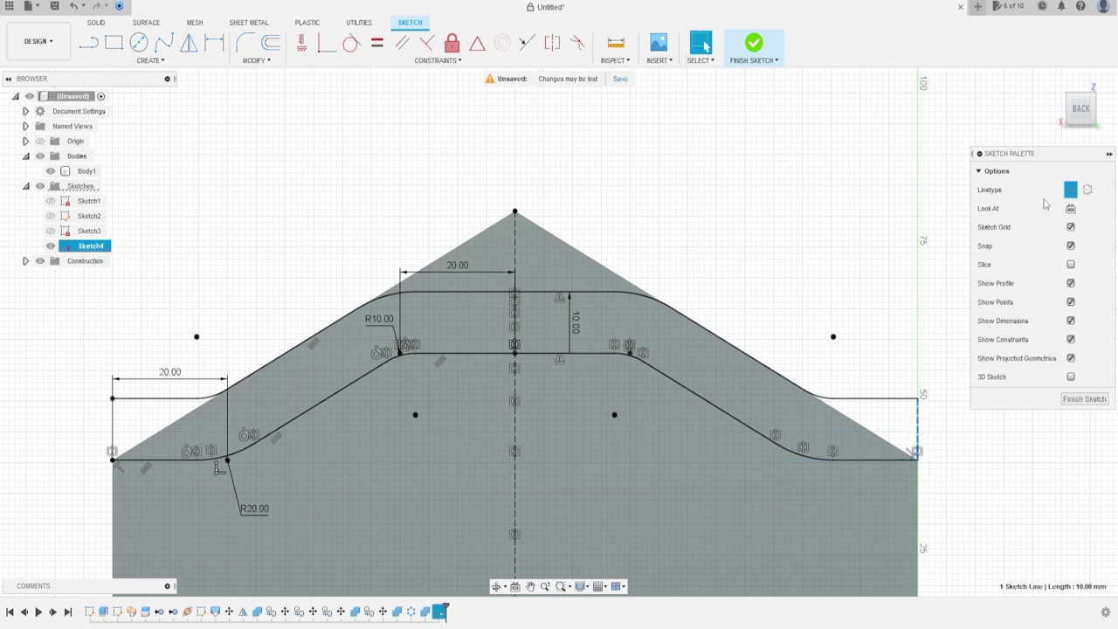
Close the left end with a matching vertical line and finish Sketch4
key(l)
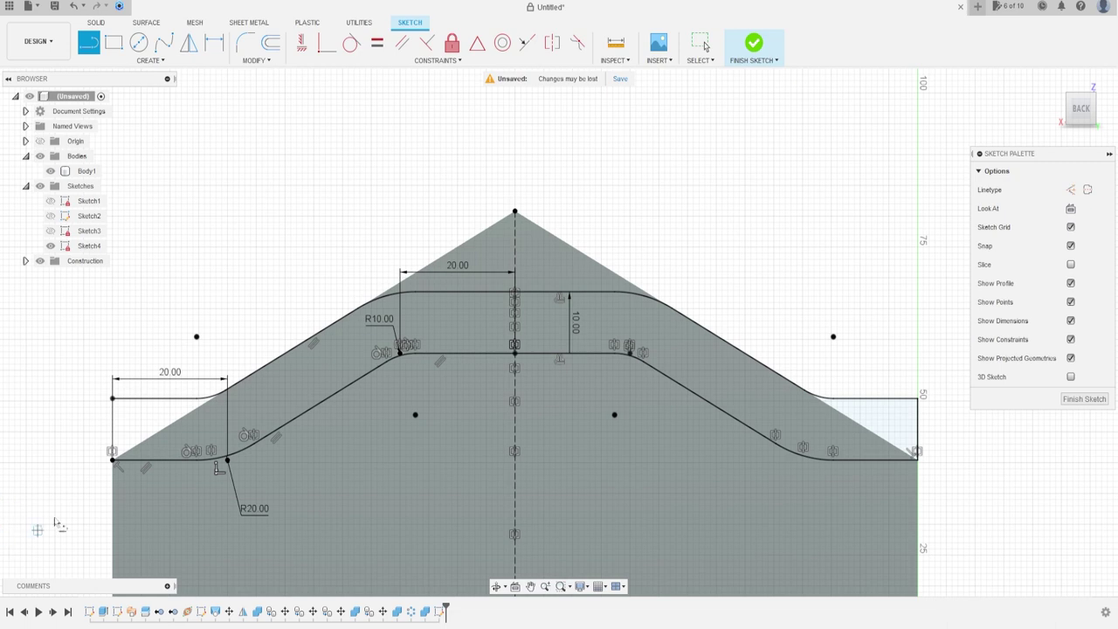
click(114, 399)
click(112, 457)
scroll(413, 451, down, 1)
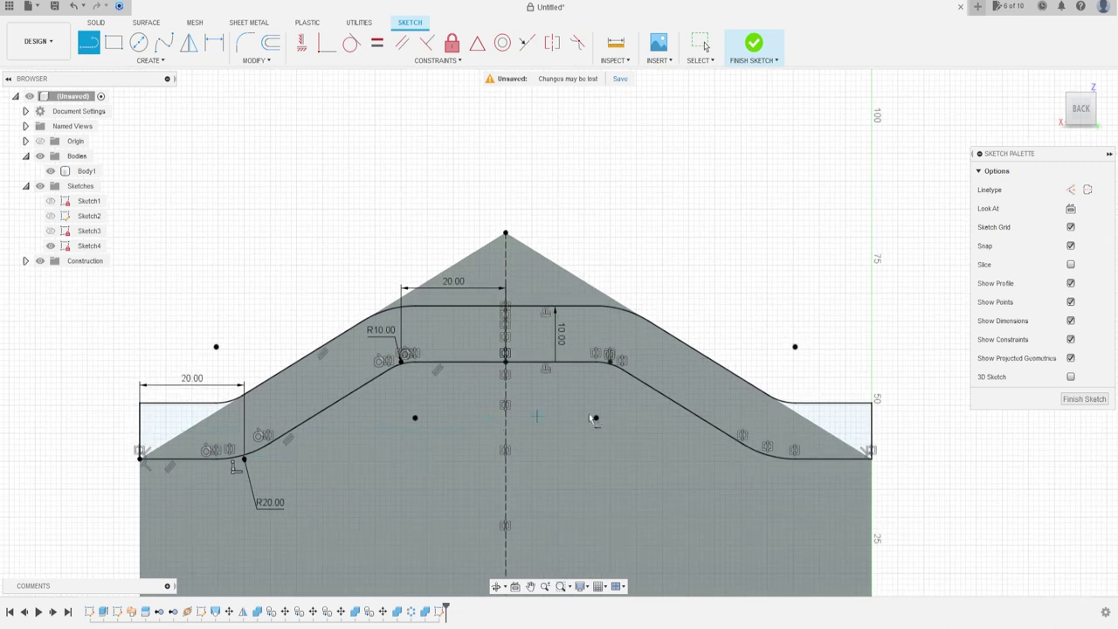
shift+middle_drag(655, 348, 722, 305)
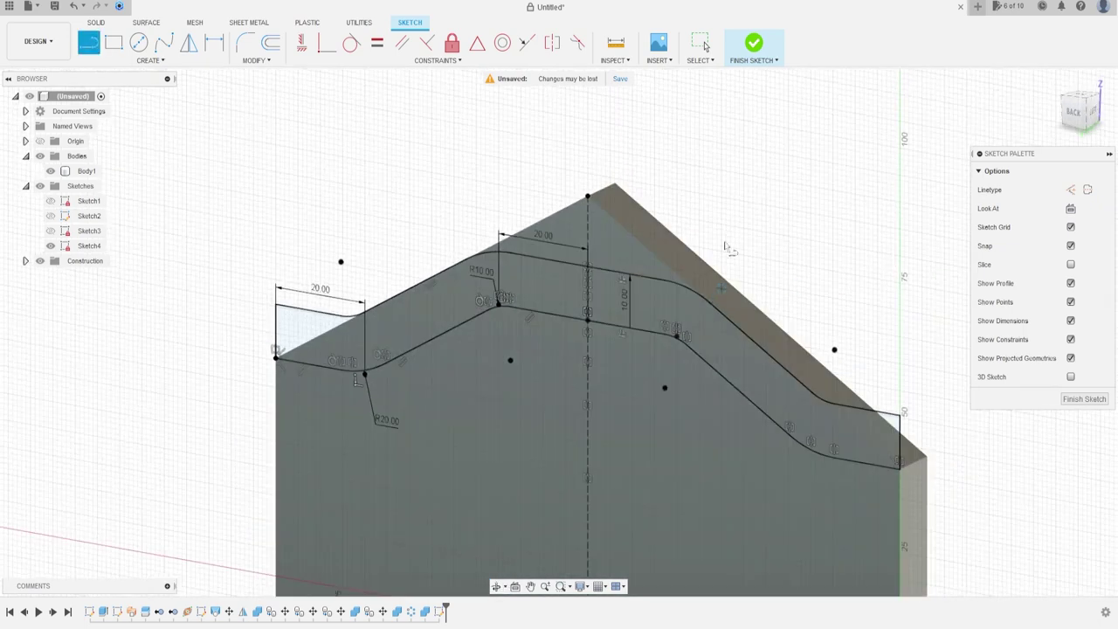
click(754, 44)
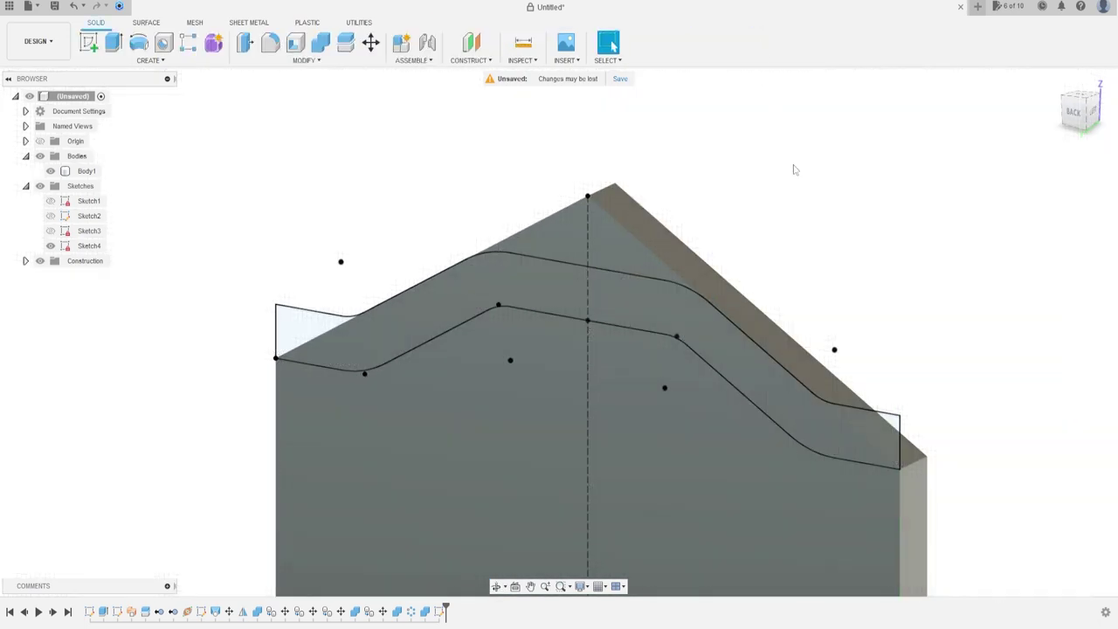
Cut away the triangular top profile with a symmetric All-extent extrude, then show Sketch4 again
click(113, 42)
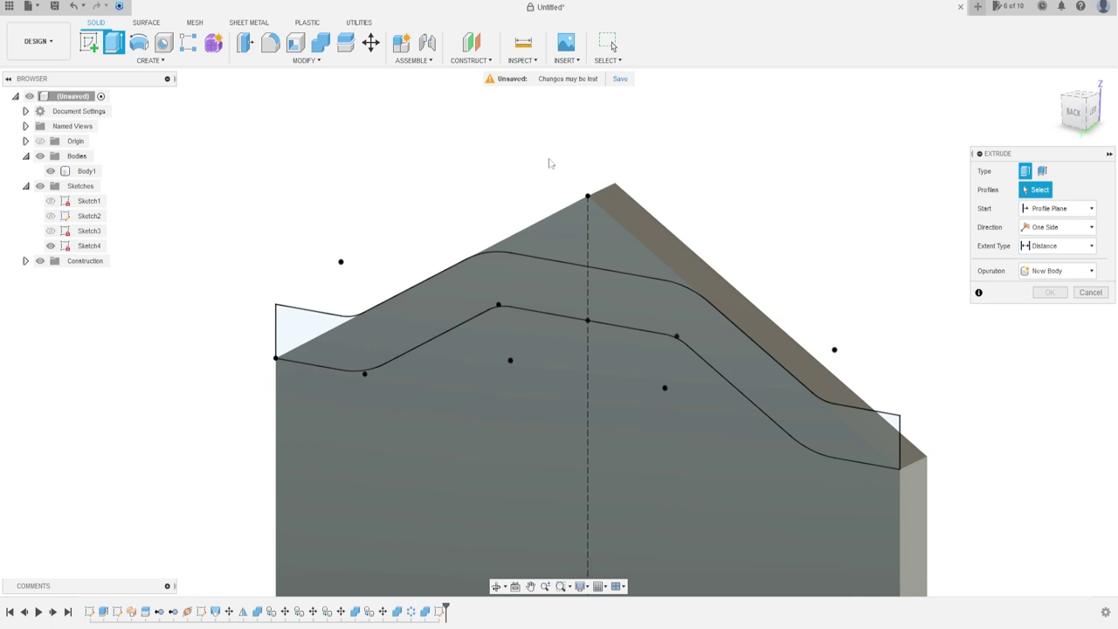
click(566, 225)
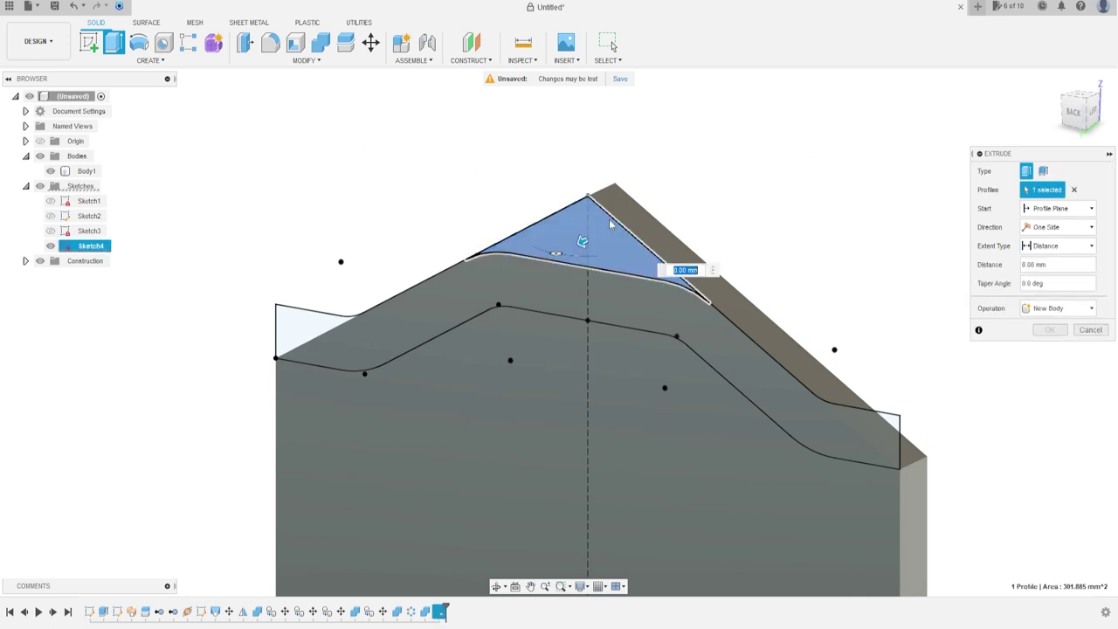
click(1064, 230)
click(1053, 272)
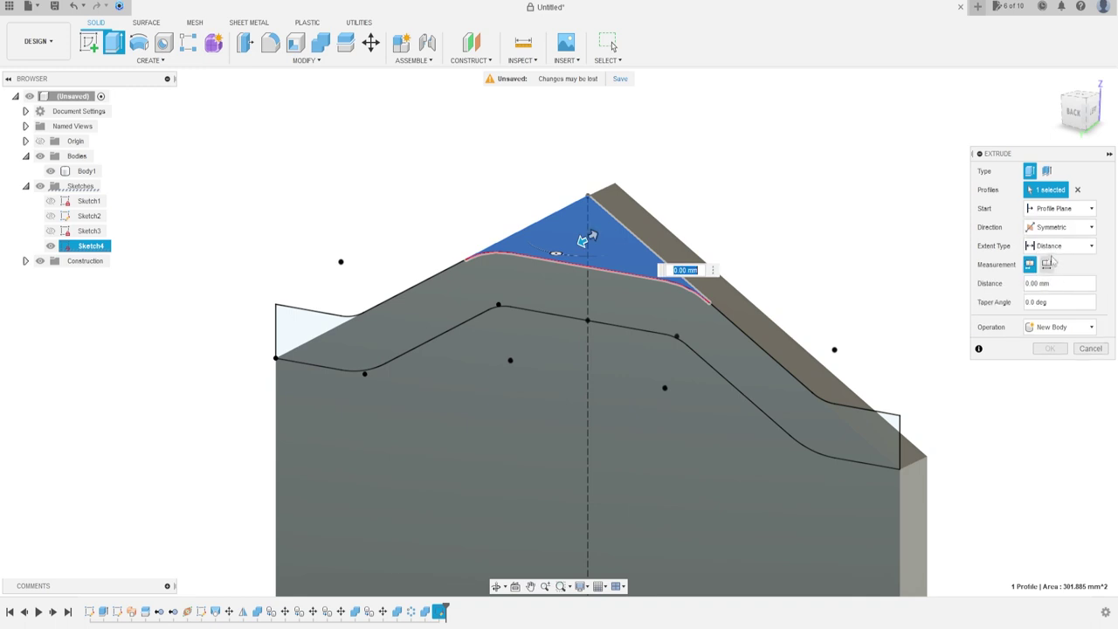
click(1053, 248)
click(1044, 261)
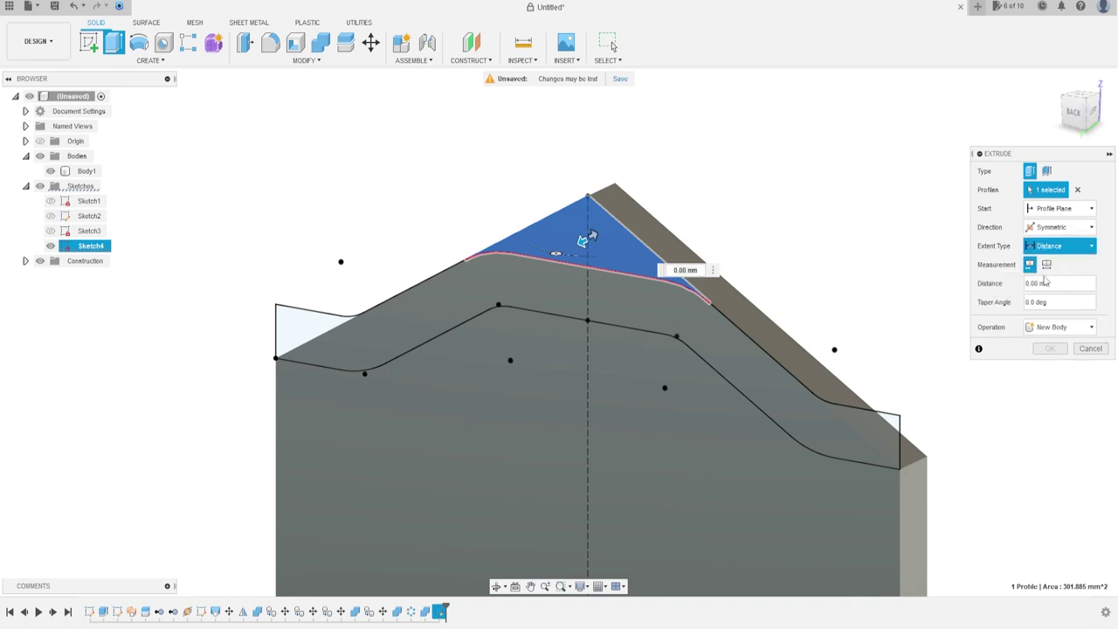
click(1044, 298)
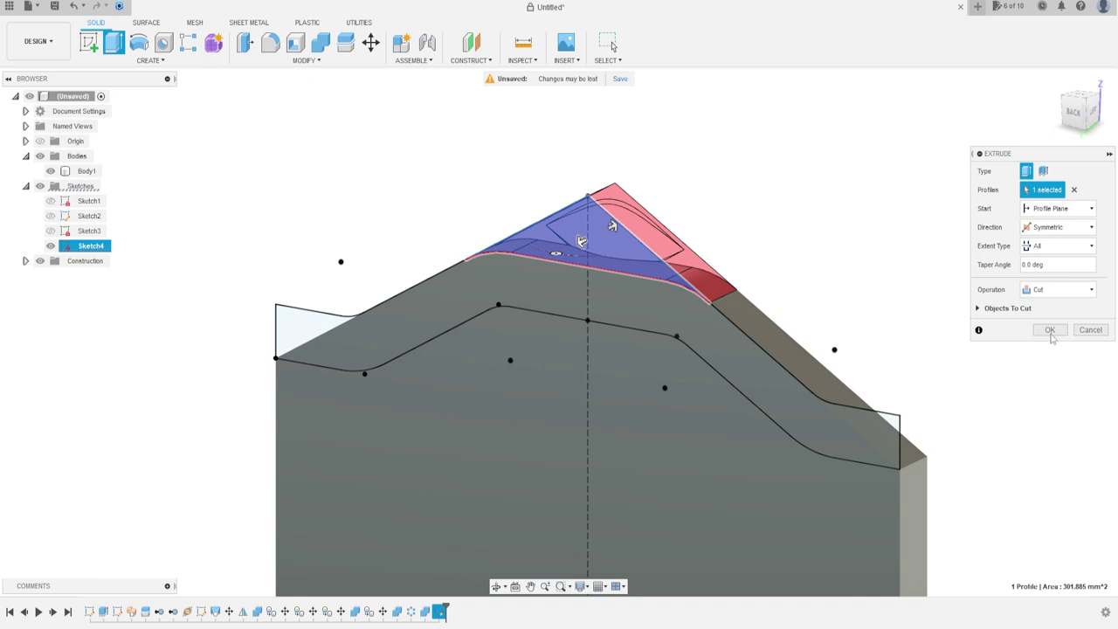
click(1035, 329)
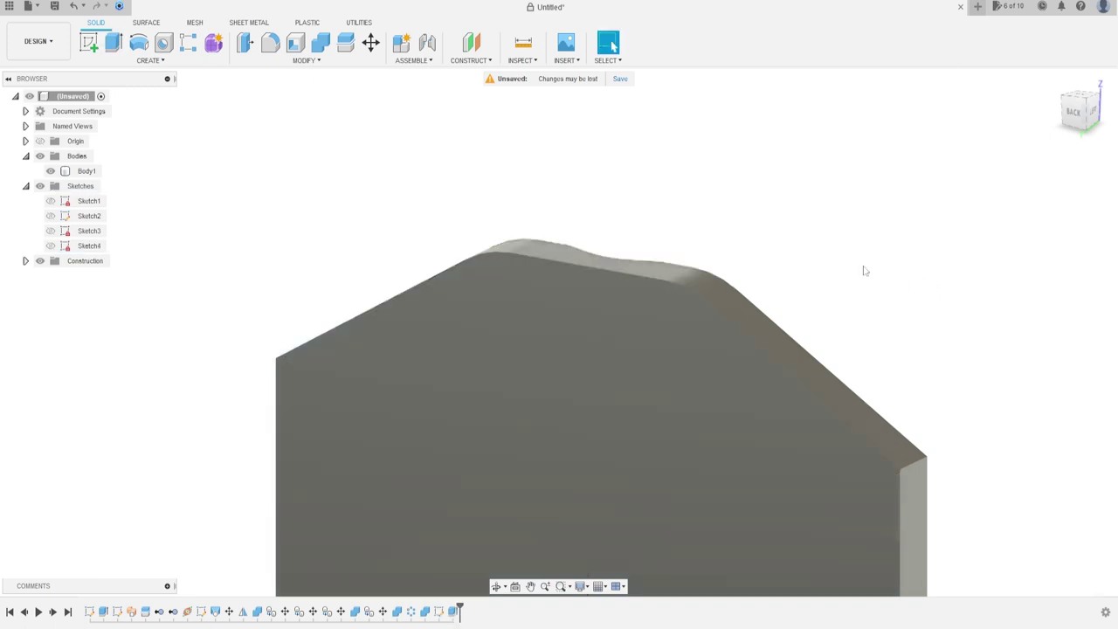
click(50, 245)
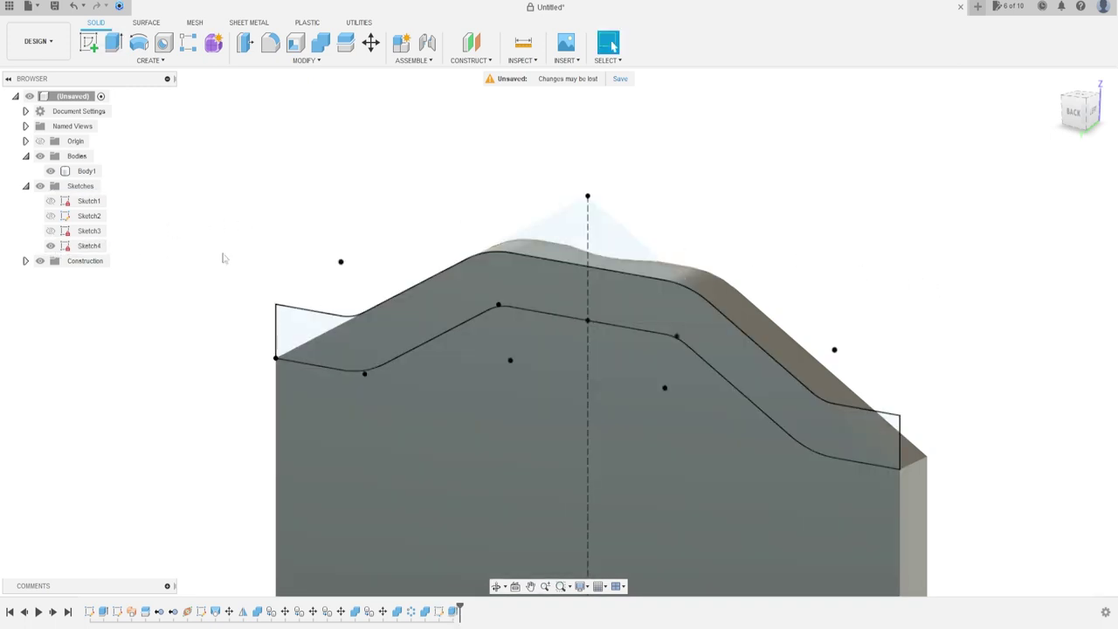
Extrude the rim band and end region -12 mm, joined to the panel body
click(114, 42)
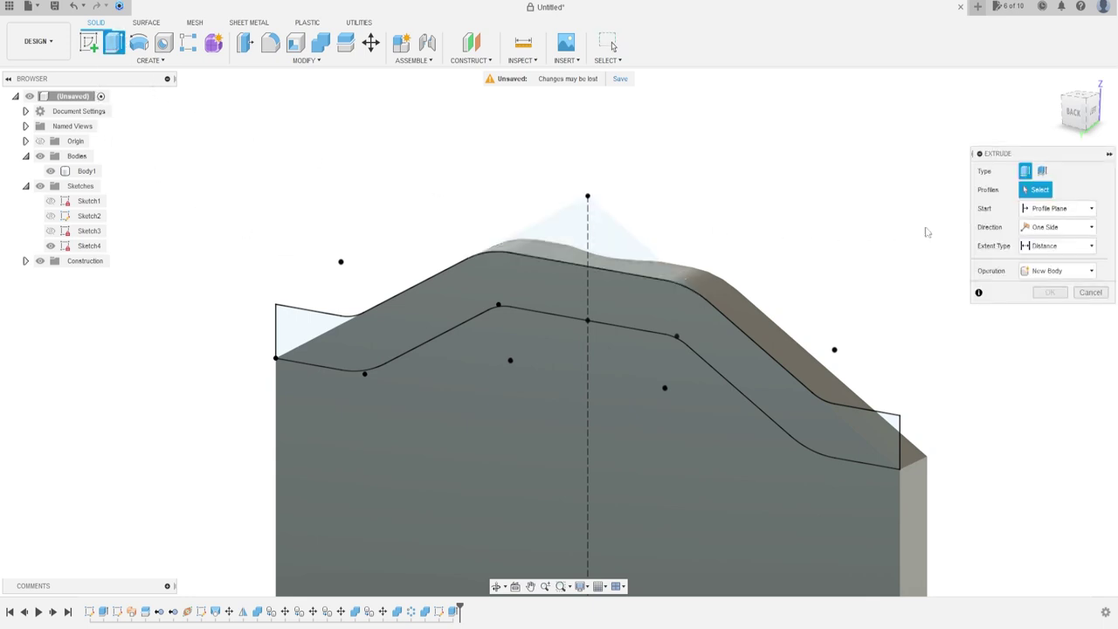
click(368, 333)
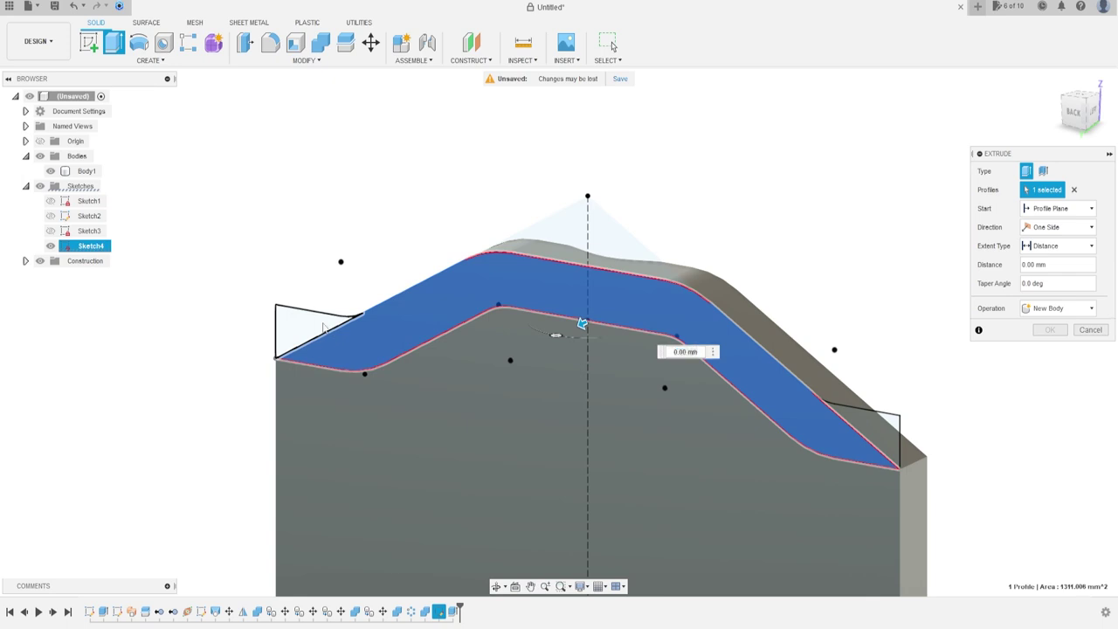
click(876, 431)
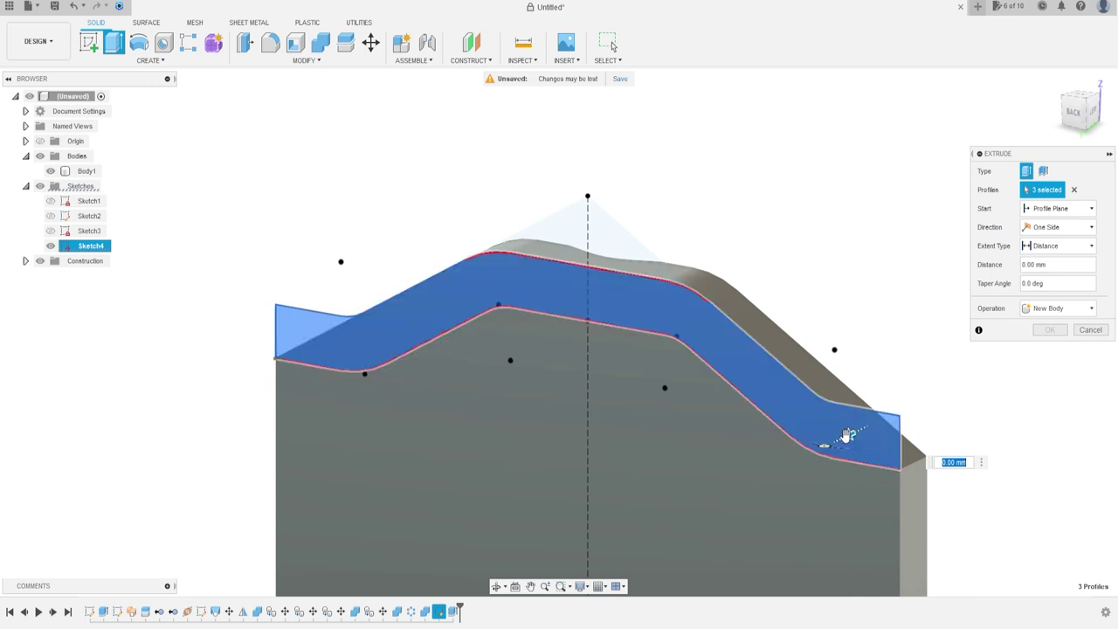
drag(846, 434, 918, 400)
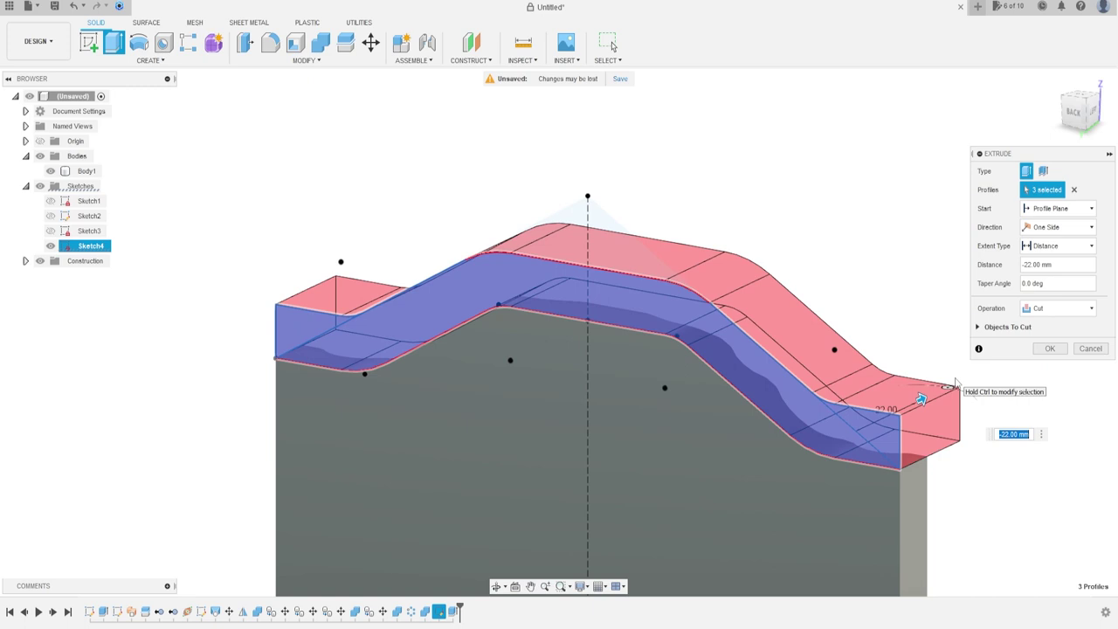
text(12)
key(Return)
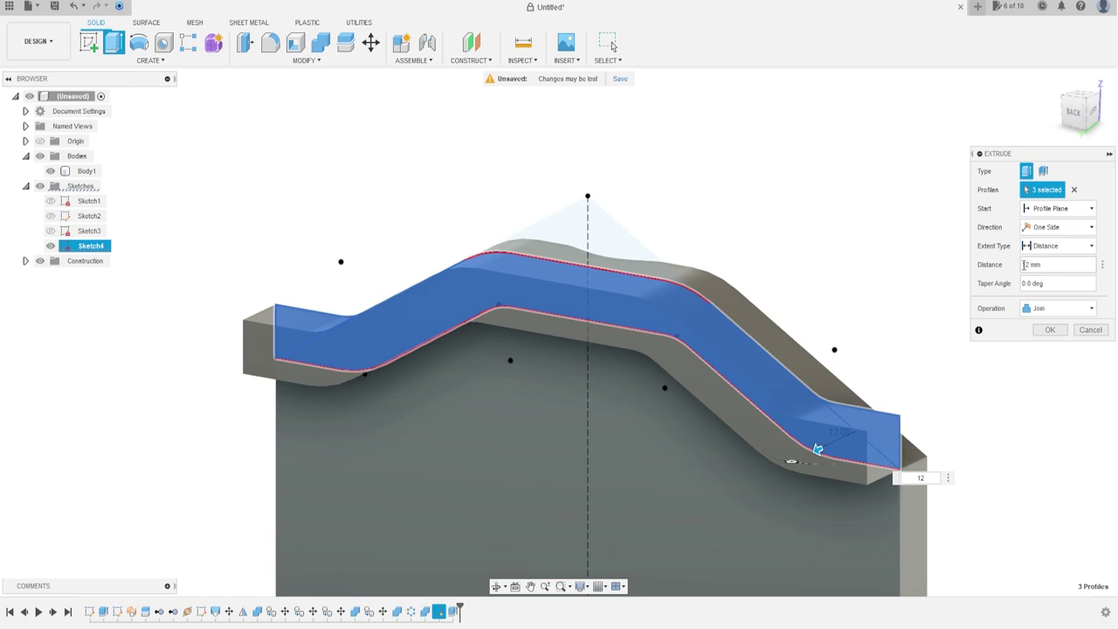
text(-)
click(1056, 309)
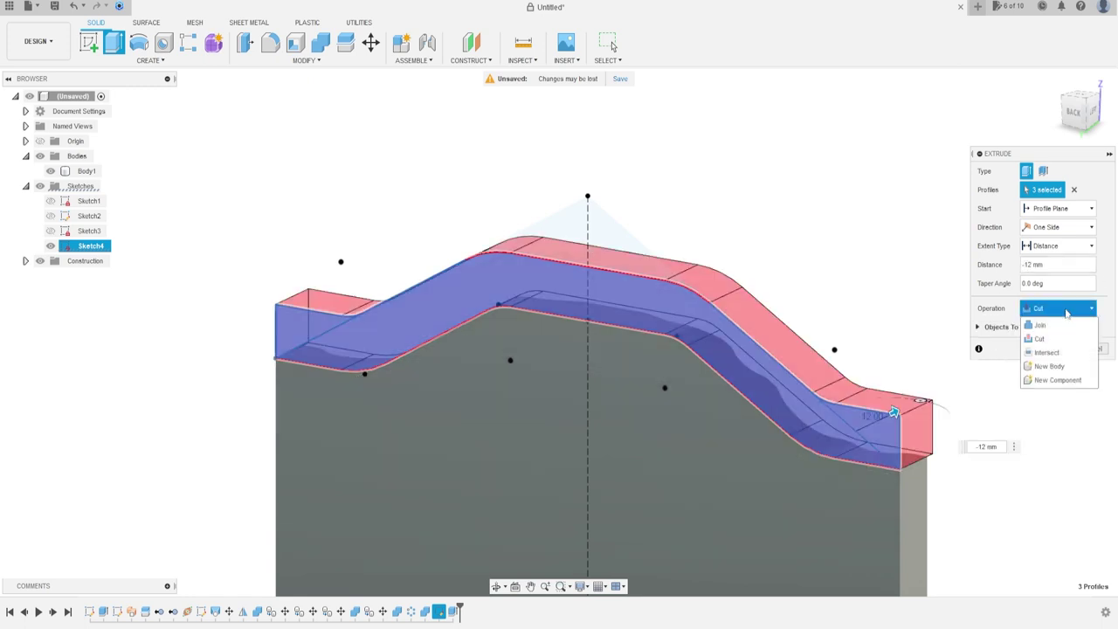
click(1047, 326)
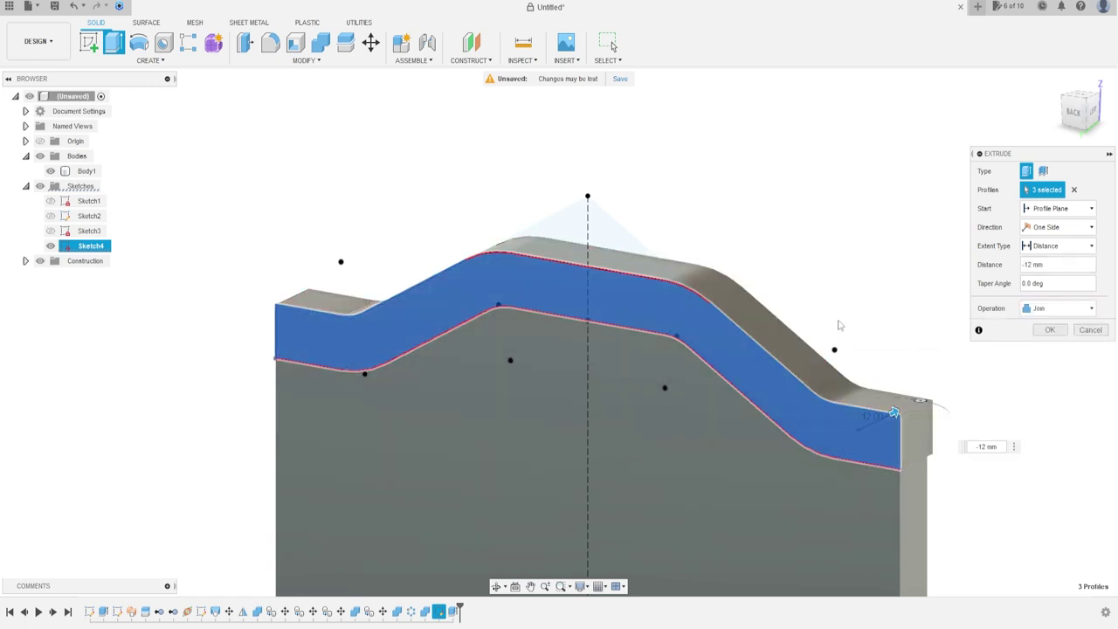
shift+middle_drag(841, 316, 763, 304)
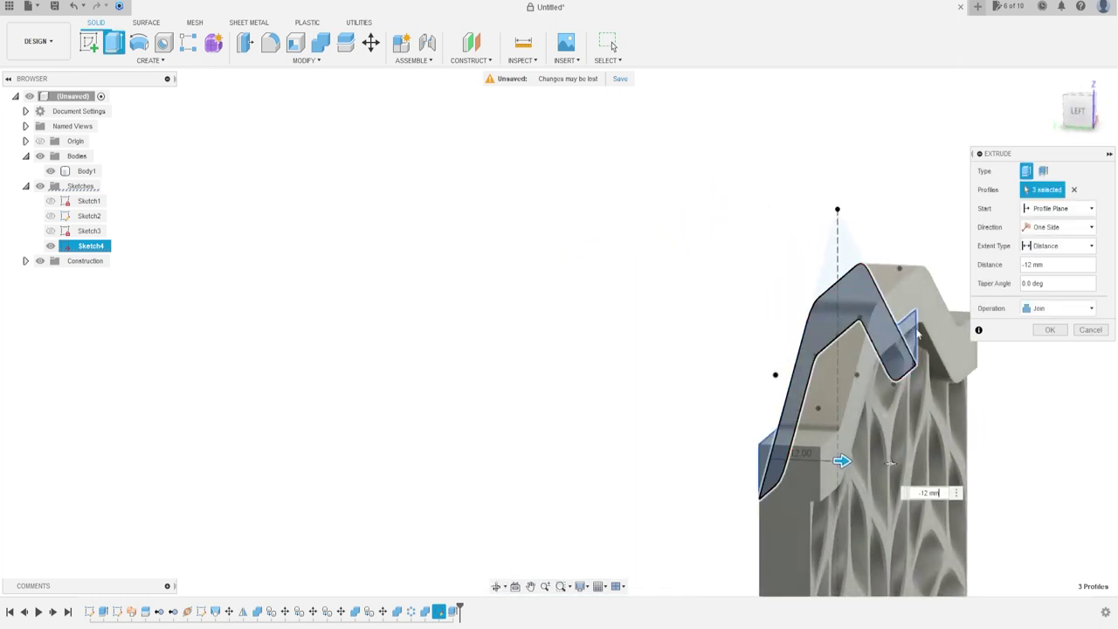
click(1050, 330)
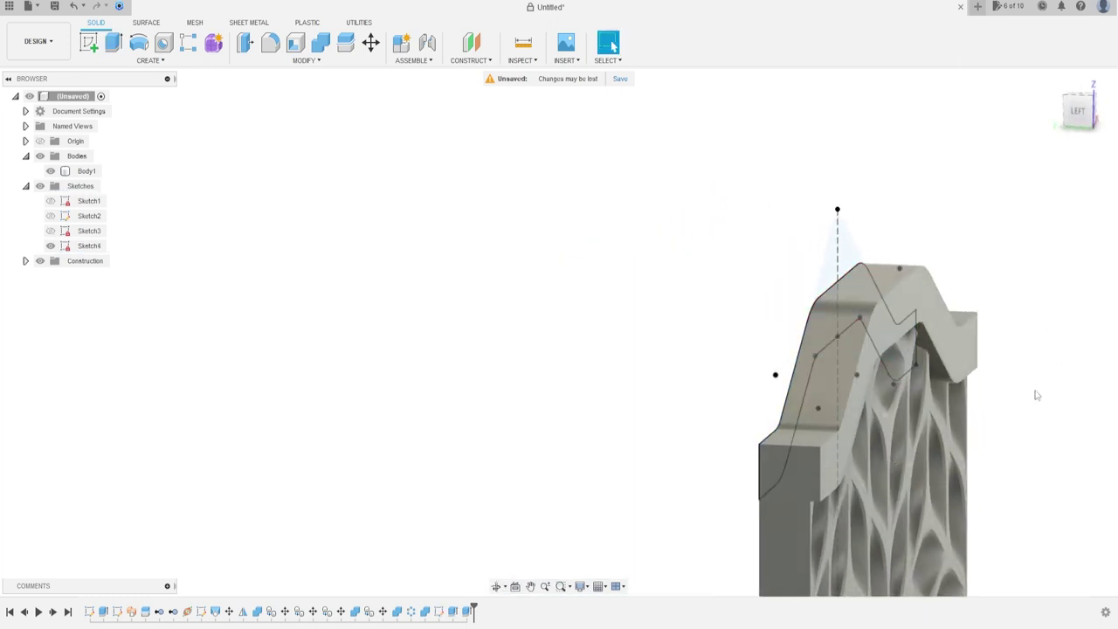
Hide Sketch4 and collapse the Sketches and Bodies browser folders
click(49, 245)
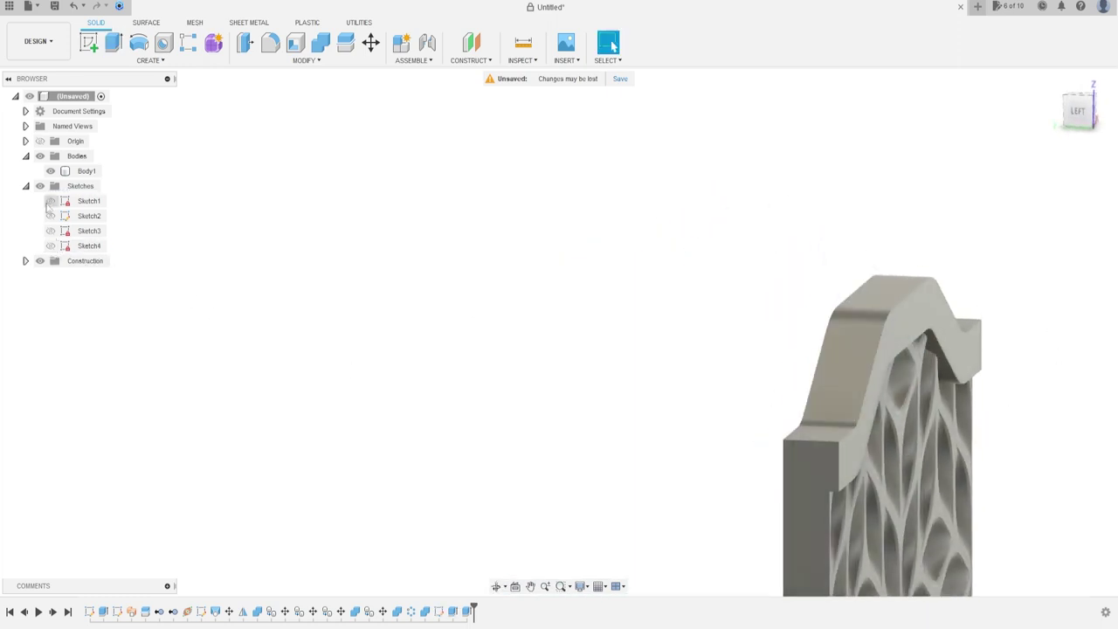
click(25, 186)
click(25, 156)
mouse_move(544, 366)
shift+middle_down()
mouse_move(854, 447)
mouse_move(722, 343)
mouse_move(711, 344)
mouse_move(745, 407)
mouse_move(651, 372)
shift+middle_up()
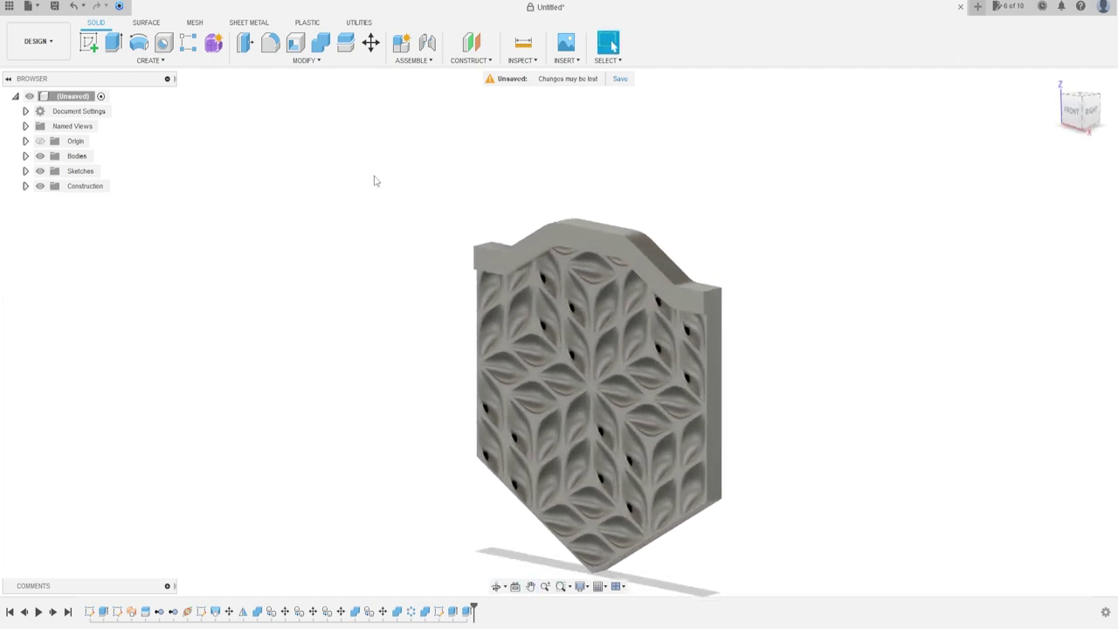
Apply a 1 mm equal-distance chamfer along the rim's 18 top edges
click(305, 60)
click(253, 97)
scroll(637, 259, up, 5)
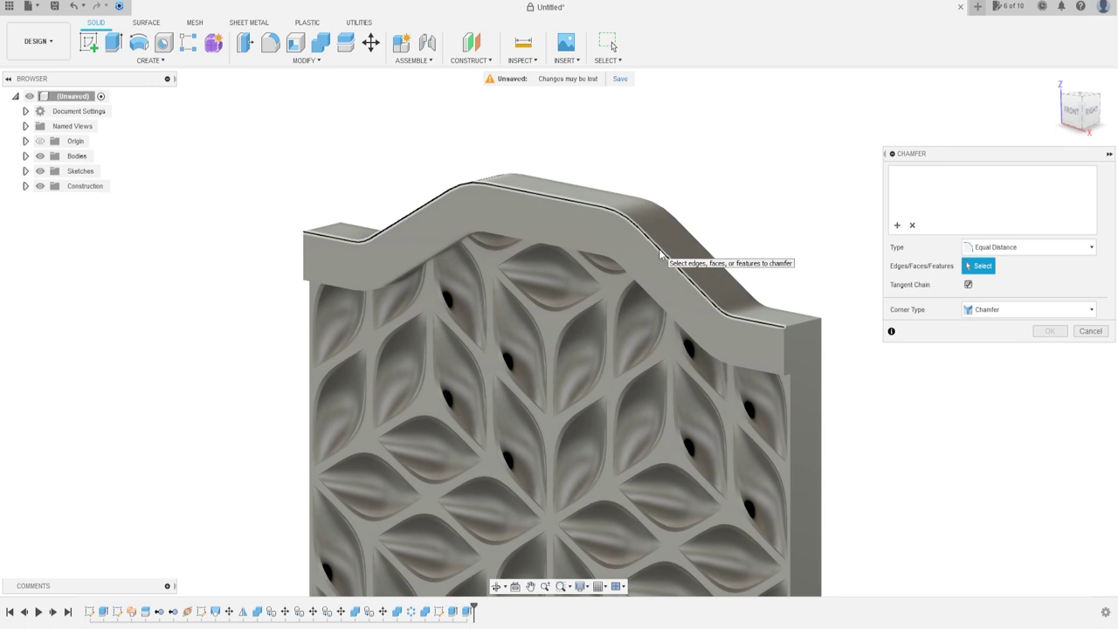
click(661, 254)
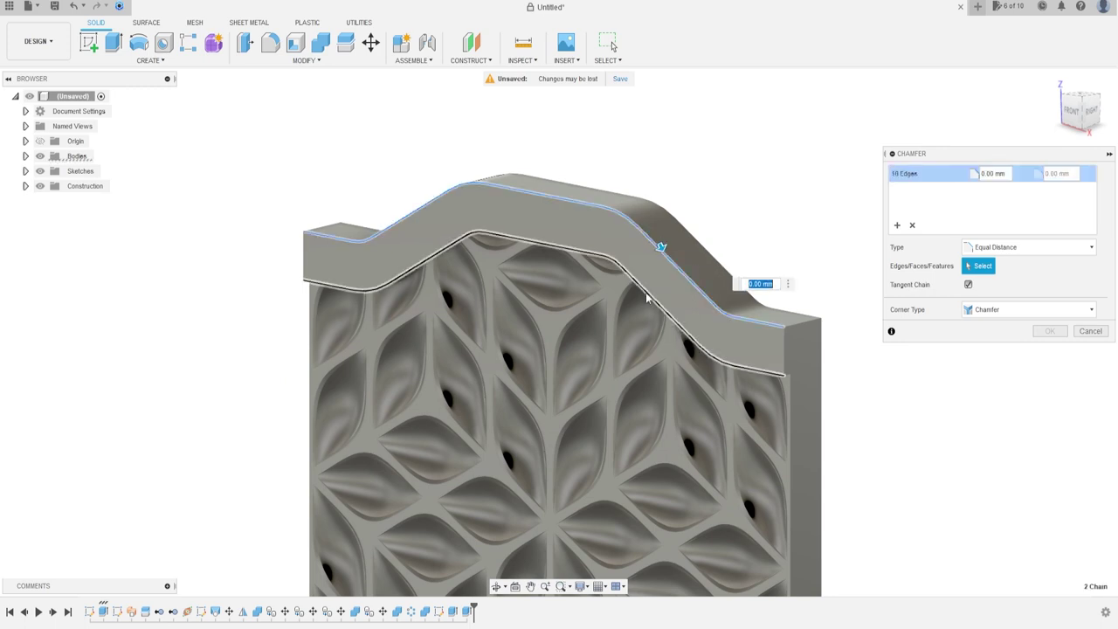
text(1)
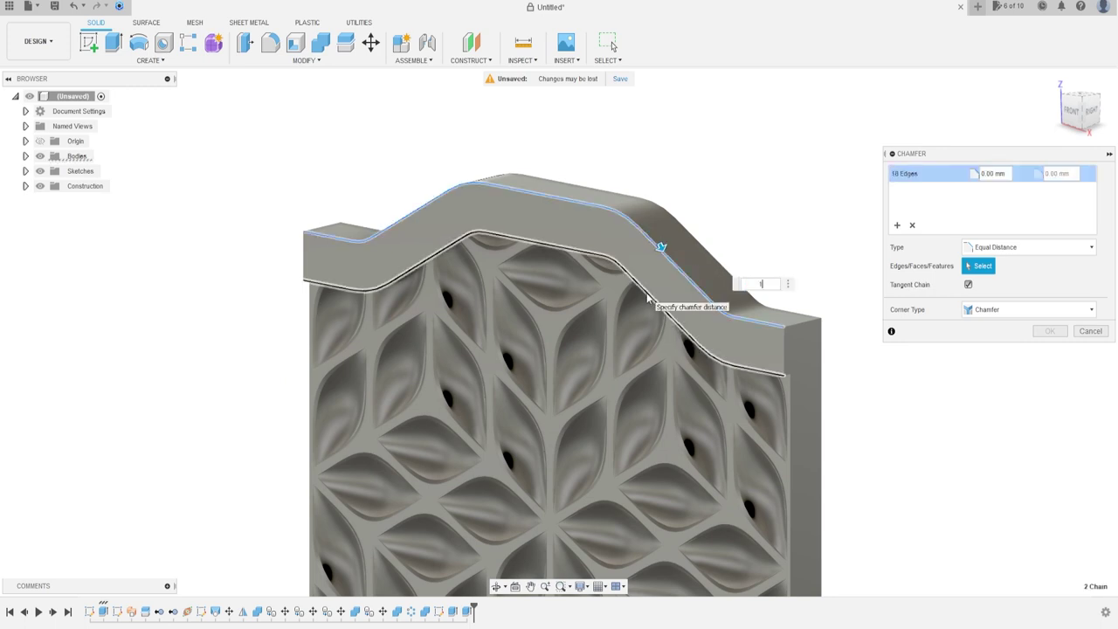
key(Return)
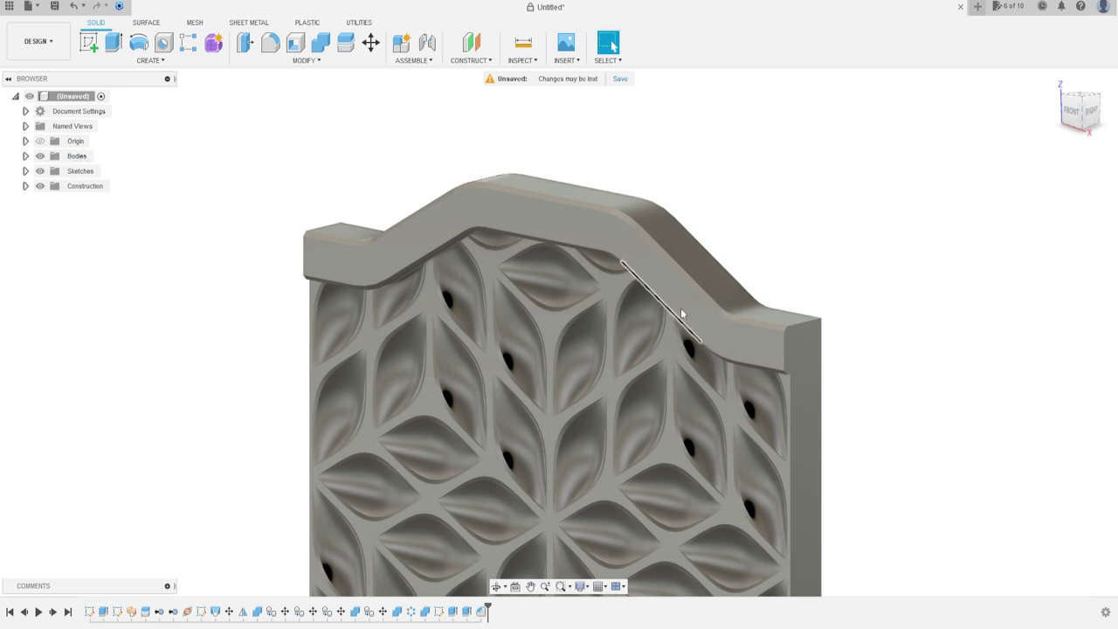
scroll(611, 323, down, 3)
scroll(574, 410, down, 3)
shift+middle_drag(575, 411, 528, 307)
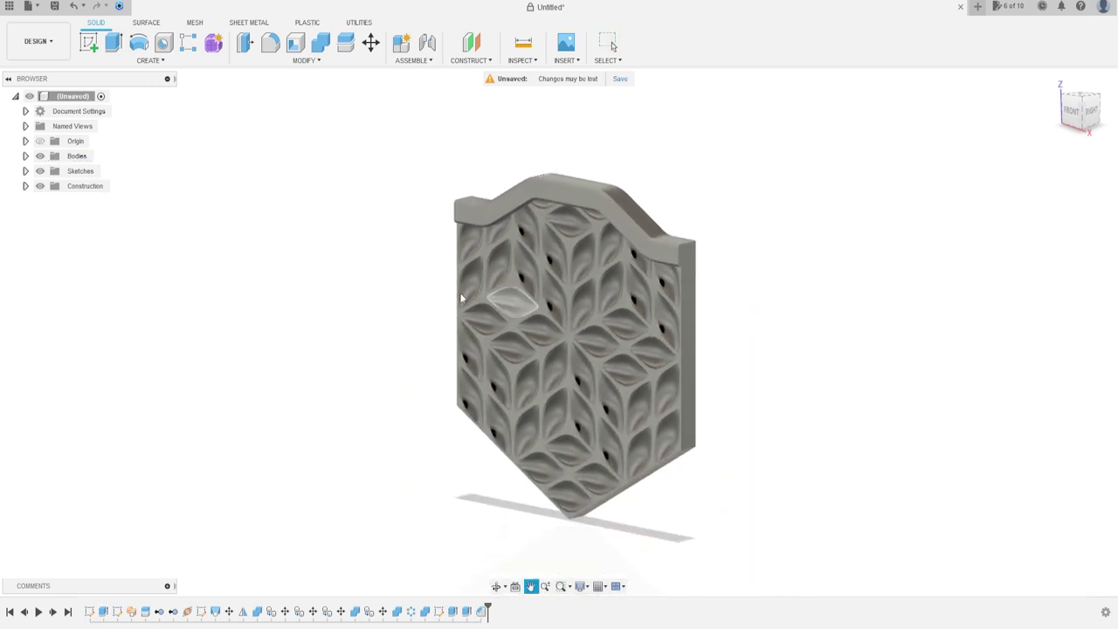
Start a Mirror with Object Type set to Features, selecting the last three timeline features
click(166, 61)
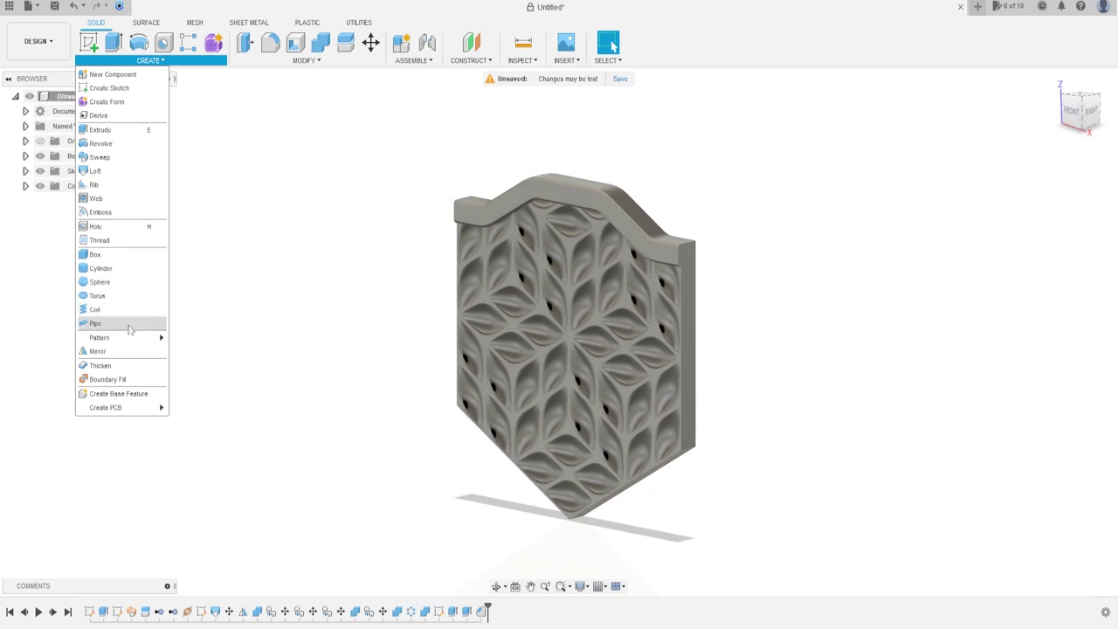
click(128, 355)
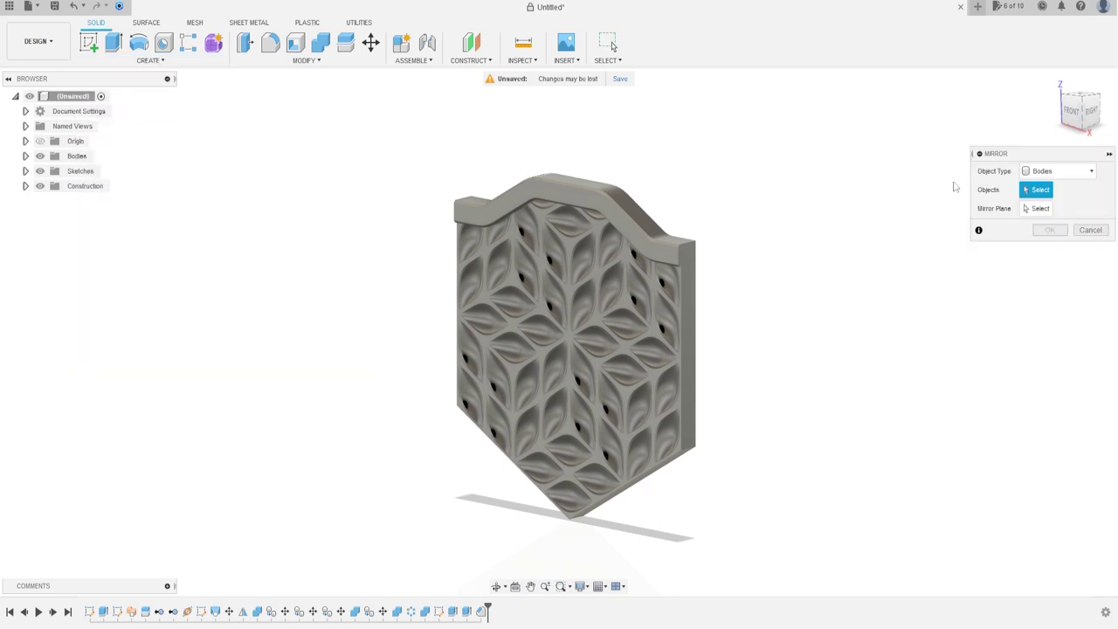
click(1048, 171)
click(1041, 215)
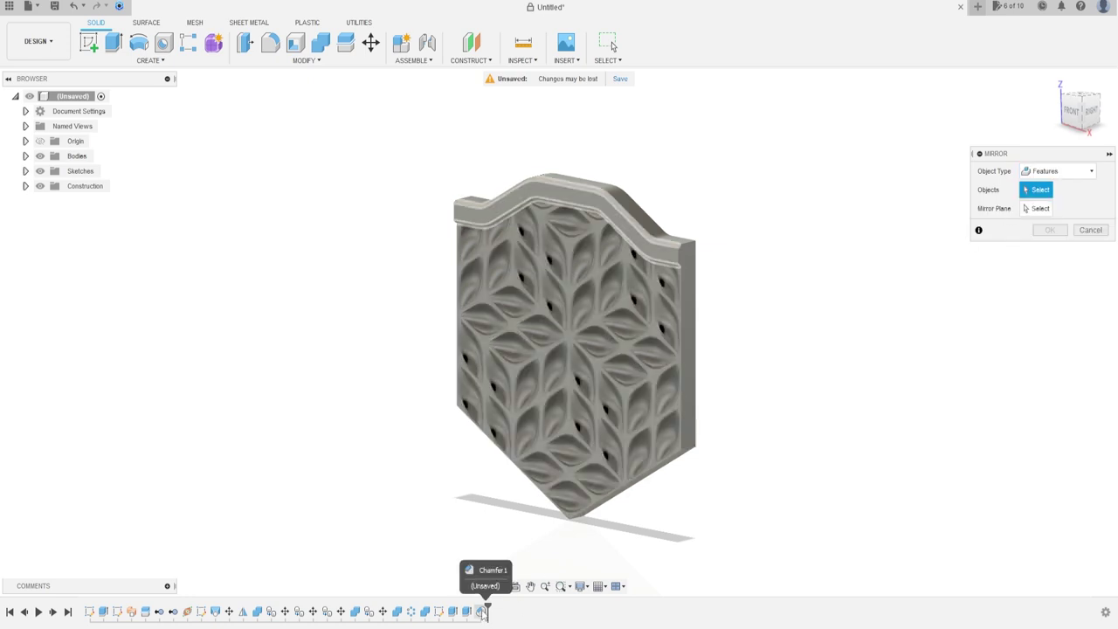
click(482, 611)
click(467, 612)
ctrl+click(454, 612)
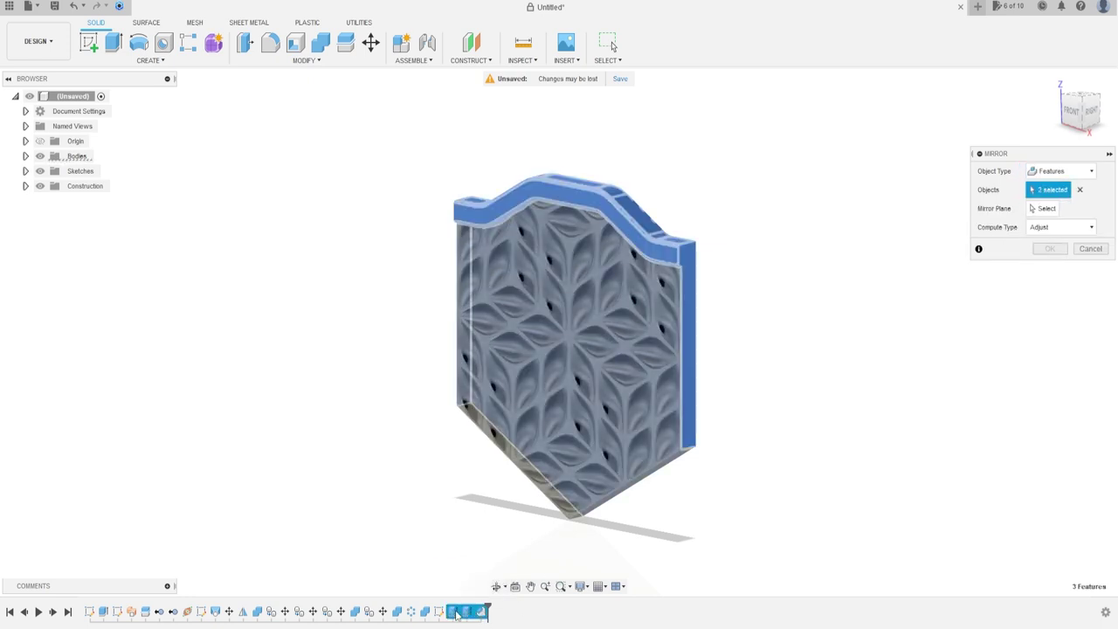
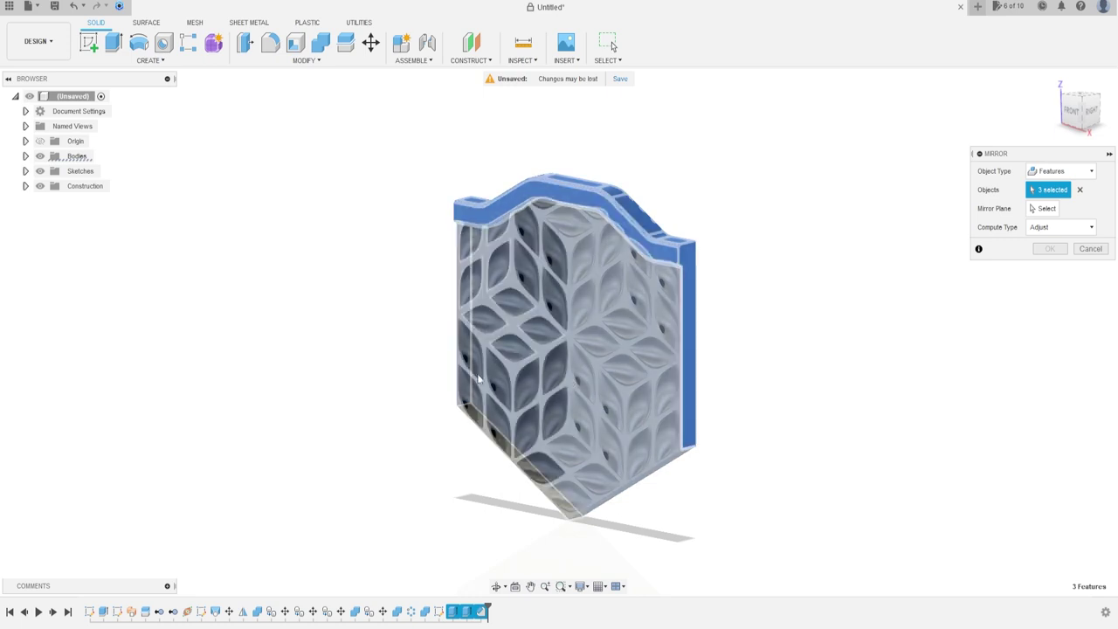
Mirror the three textured panel features across the centre plane, then inspect the completed panel from several angles
click(1039, 210)
mouse_move(521, 320)
shift+middle_down()
mouse_move(726, 241)
mouse_move(646, 289)
shift+middle_up()
click(551, 295)
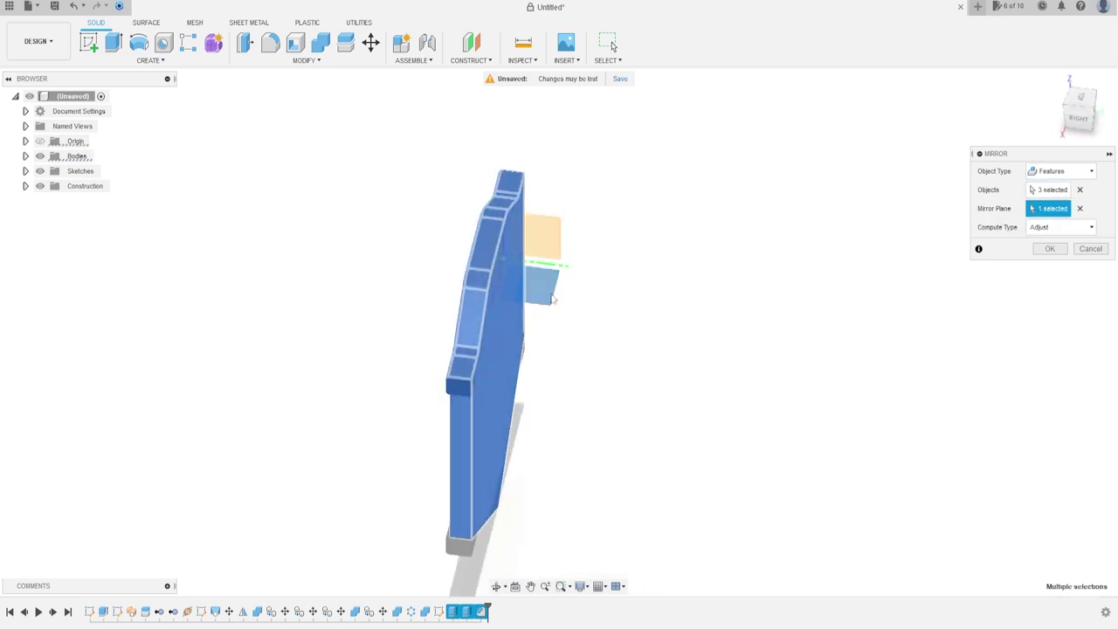
mouse_move(572, 349)
shift+middle_down()
mouse_move(656, 286)
mouse_move(709, 327)
shift+middle_up()
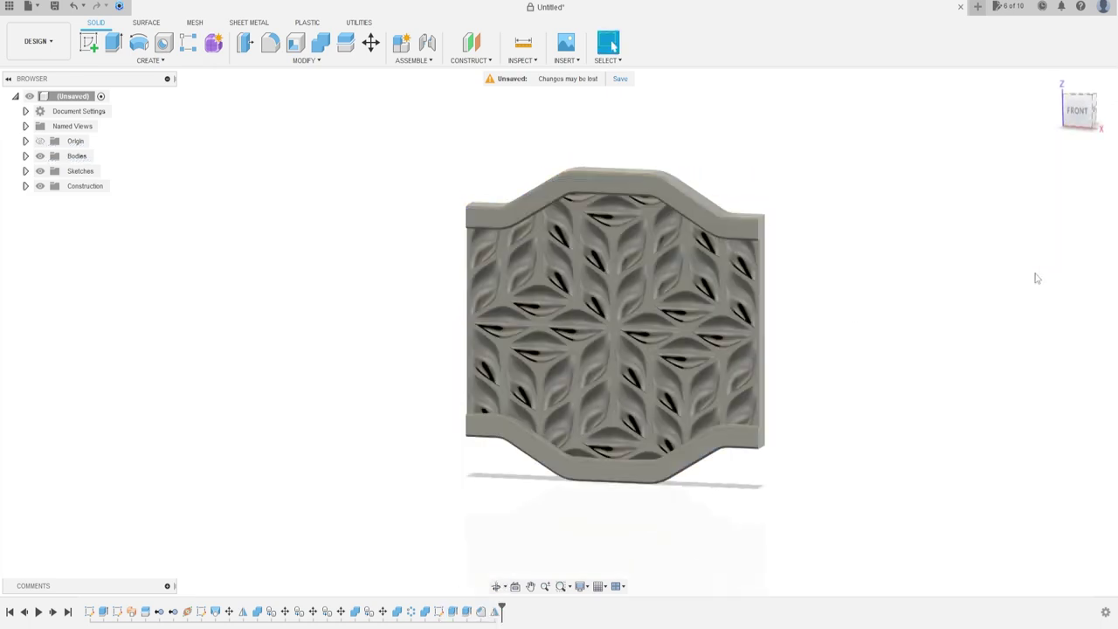
mouse_move(821, 311)
shift+middle_down()
mouse_move(789, 305)
mouse_move(818, 317)
mouse_move(798, 320)
shift+middle_up()
scroll(595, 416, up, 1)
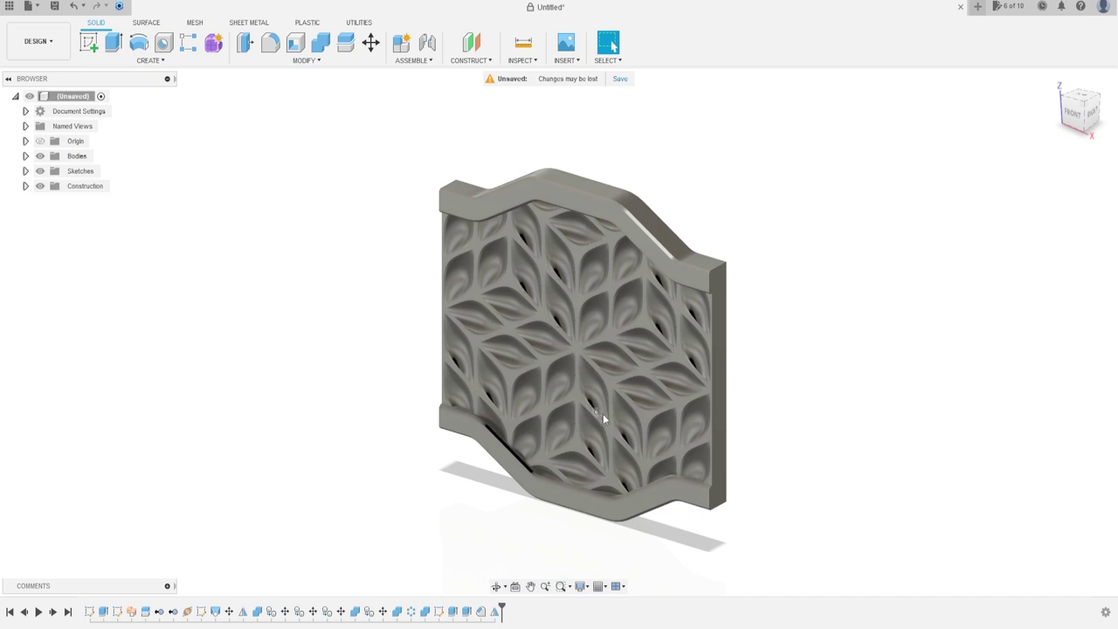
scroll(601, 416, down, 2)
scroll(606, 422, down, 1)
mouse_move(773, 385)
shift+middle_down()
mouse_move(743, 347)
mouse_move(762, 349)
mouse_move(746, 362)
shift+middle_up()
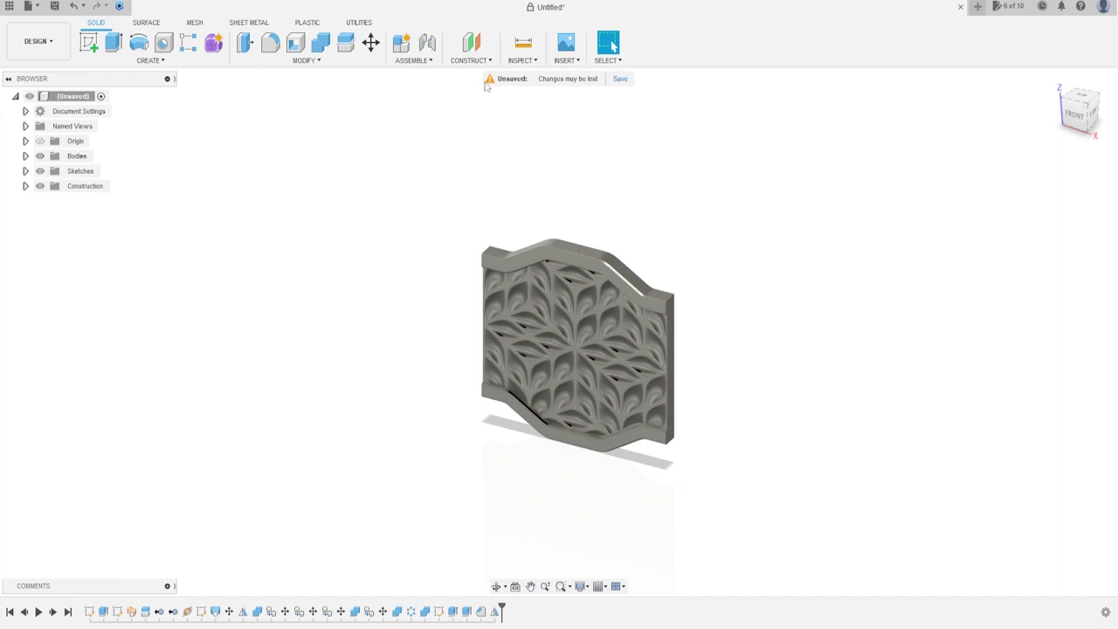
click(526, 68)
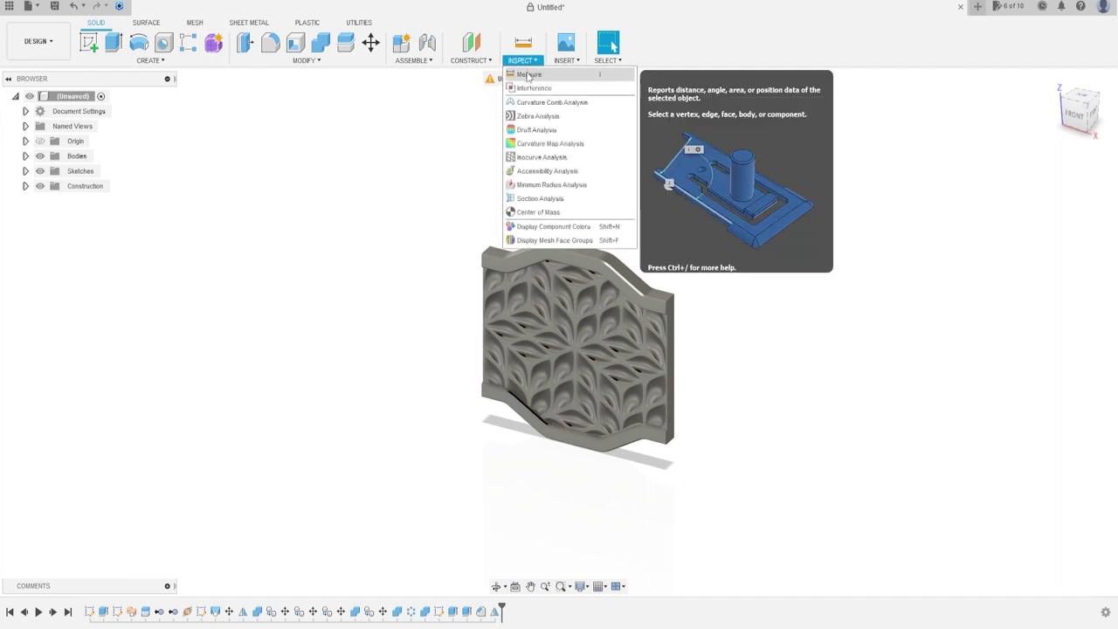
click(516, 76)
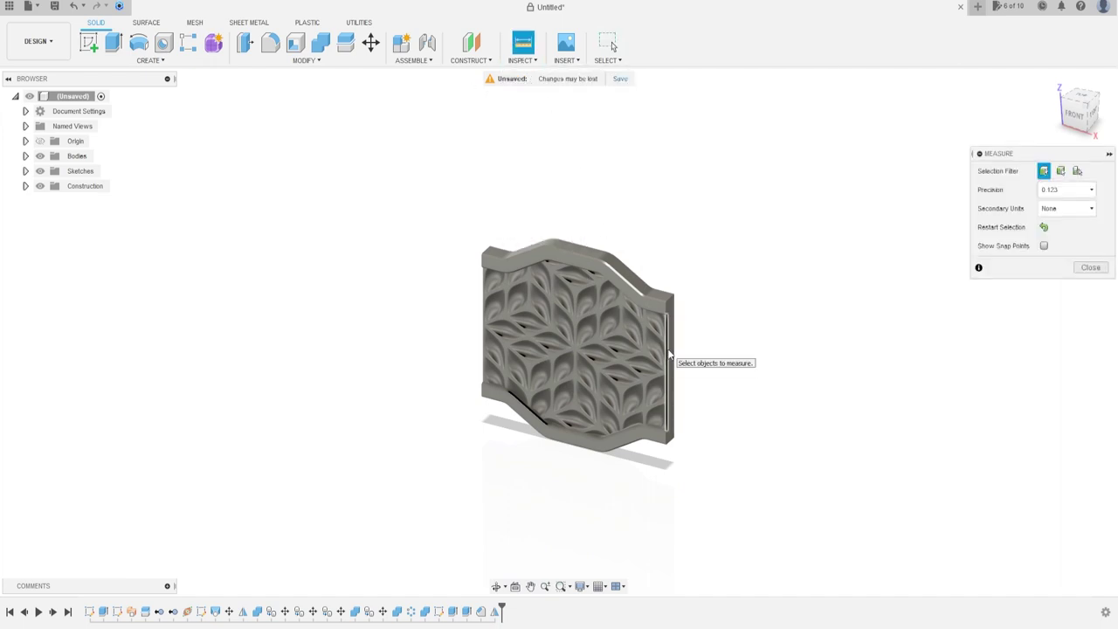
click(669, 353)
shift+middle_drag(519, 329, 526, 330)
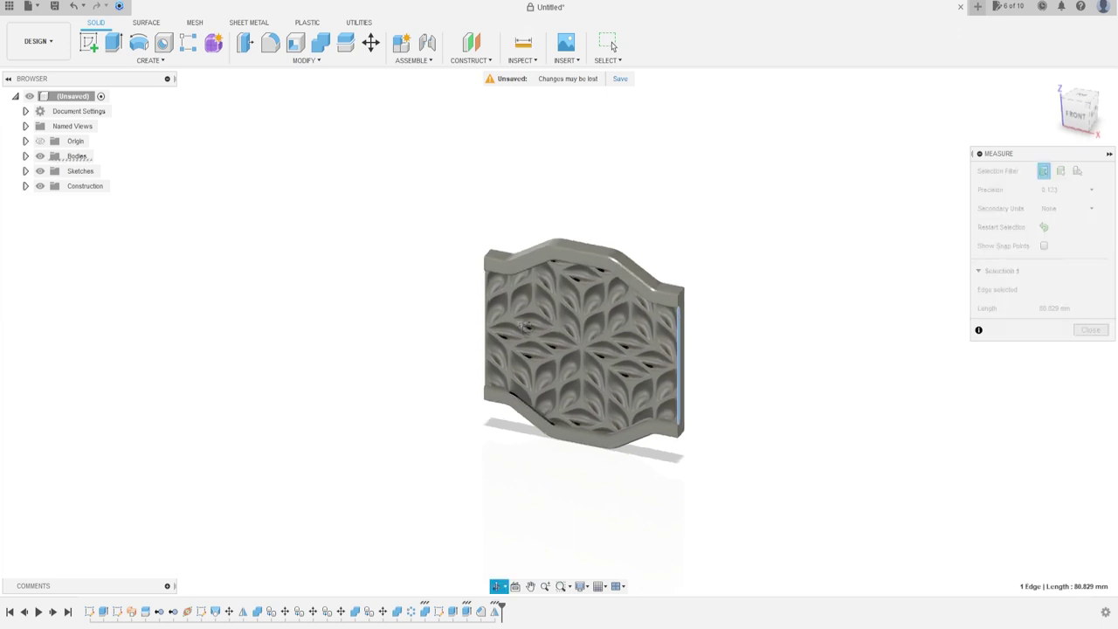
click(526, 332)
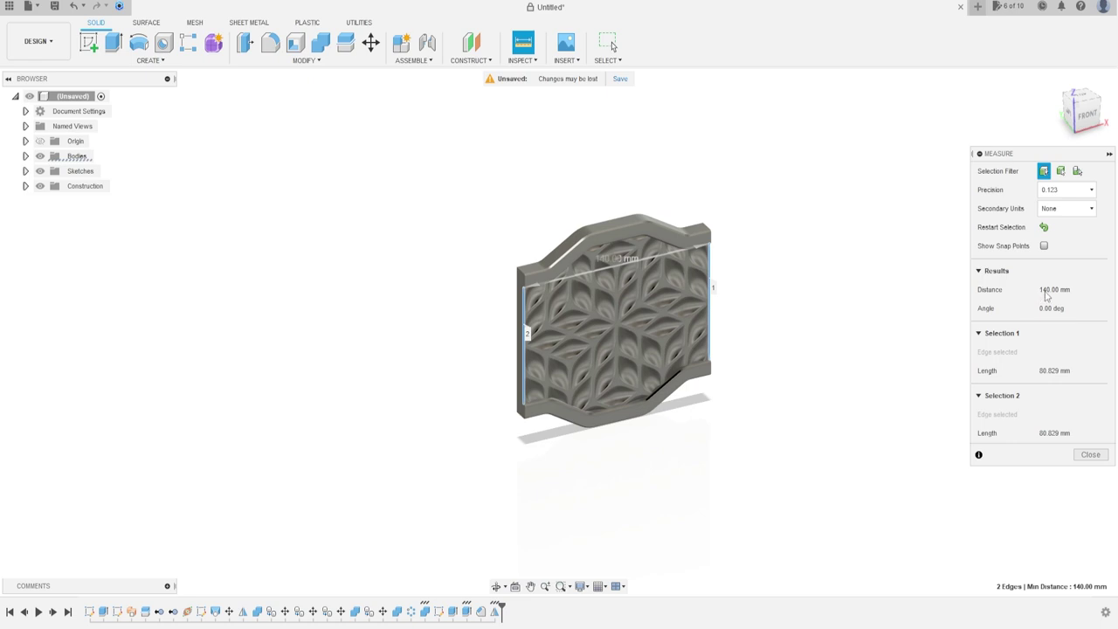
click(1090, 455)
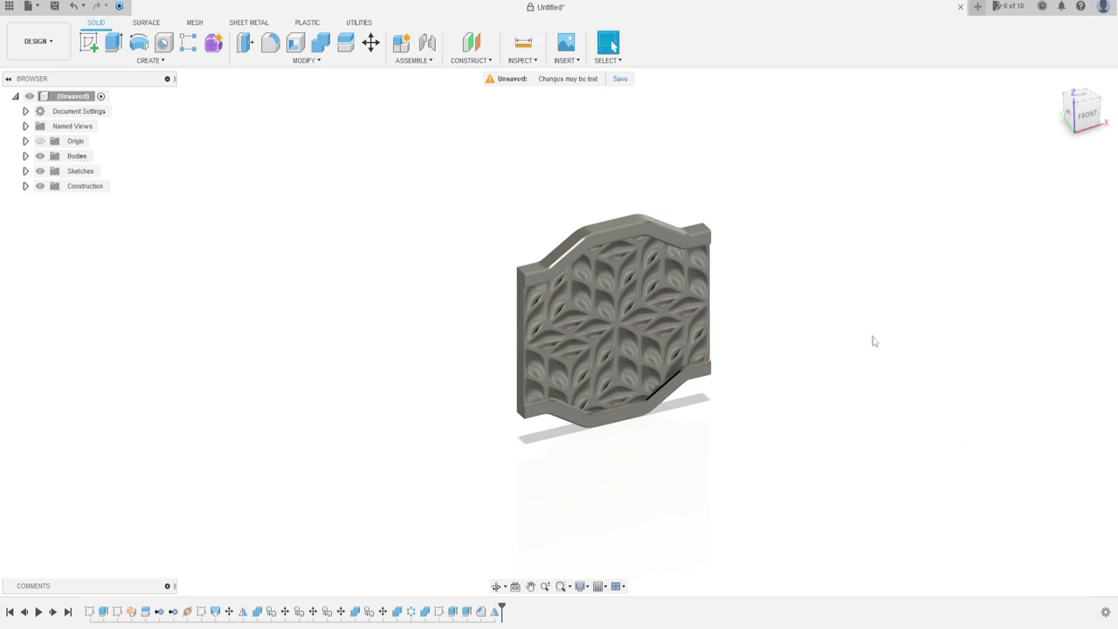
shift+middle_drag(872, 340, 810, 335)
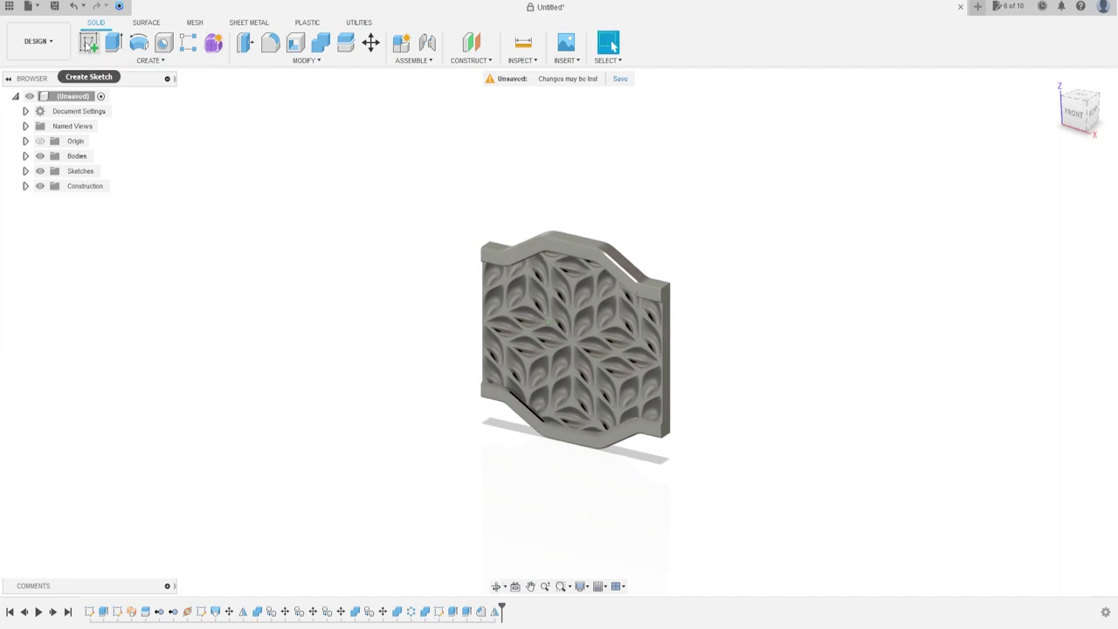
Start a new sketch on the horizontal plane
click(88, 44)
click(511, 292)
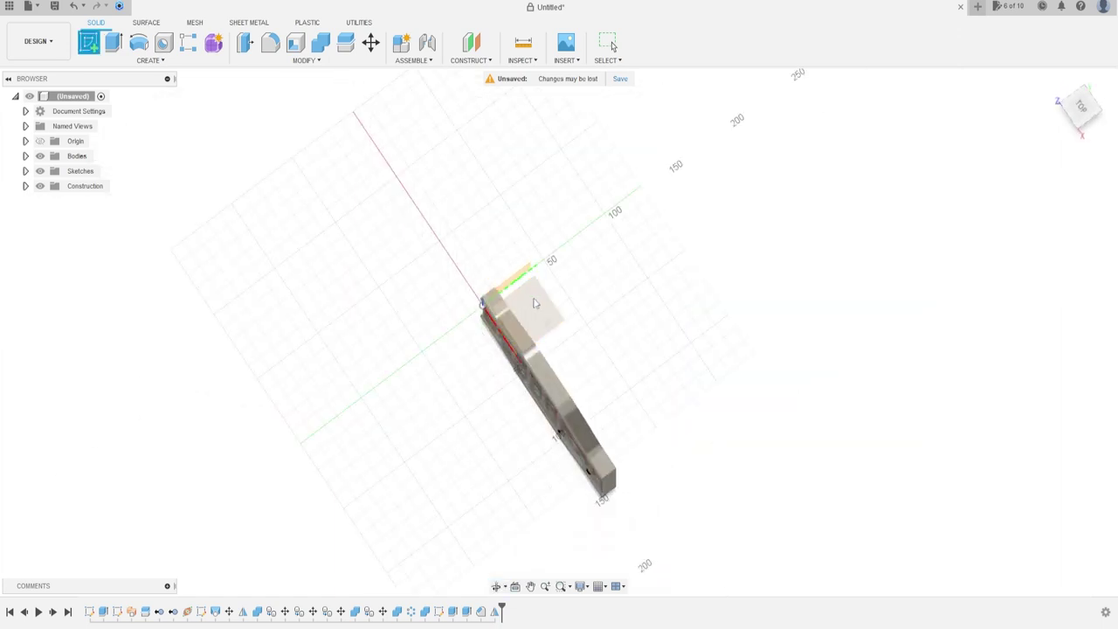
click(533, 308)
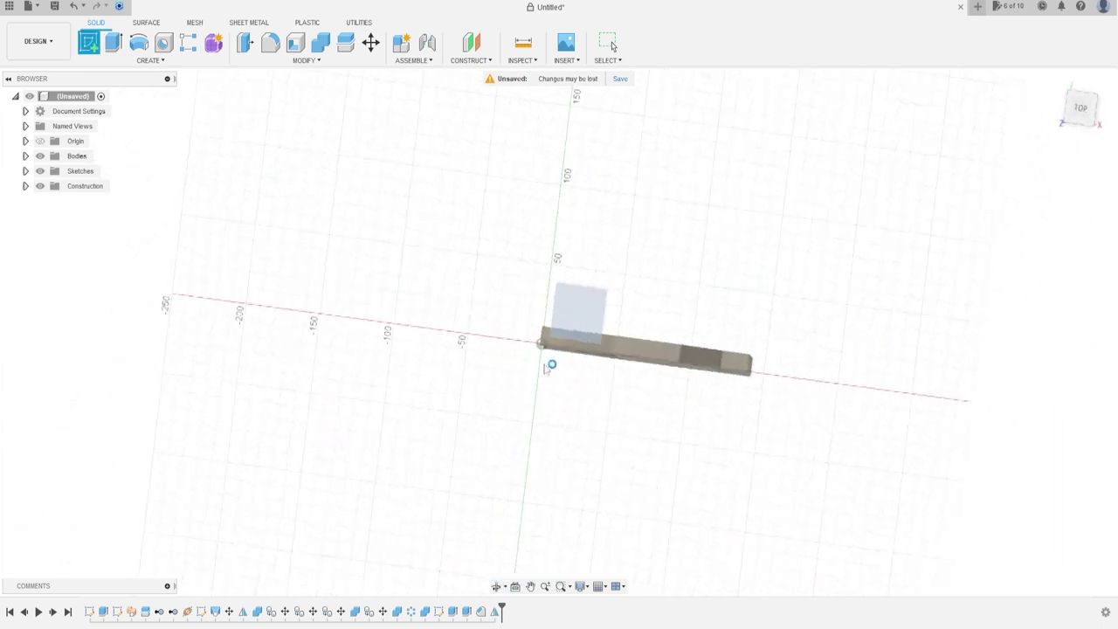
mouse_move(585, 441)
middle_down()
mouse_move(581, 287)
mouse_move(576, 349)
middle_up()
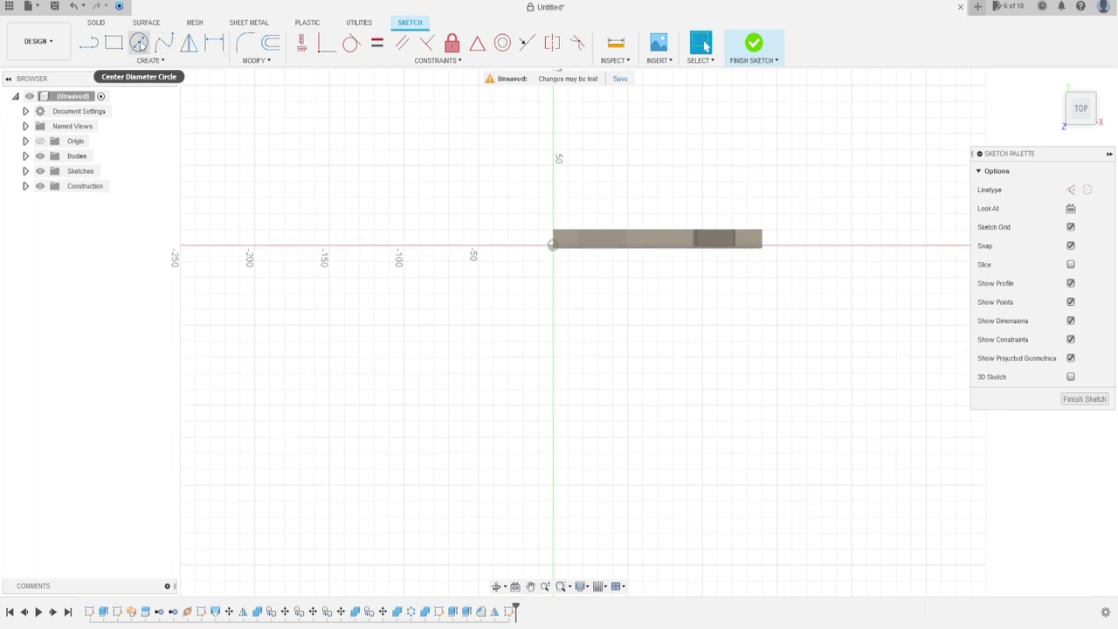
Draw a 180° centre-point arc centred on the origin, starting on the vertical axis
click(138, 44)
click(142, 61)
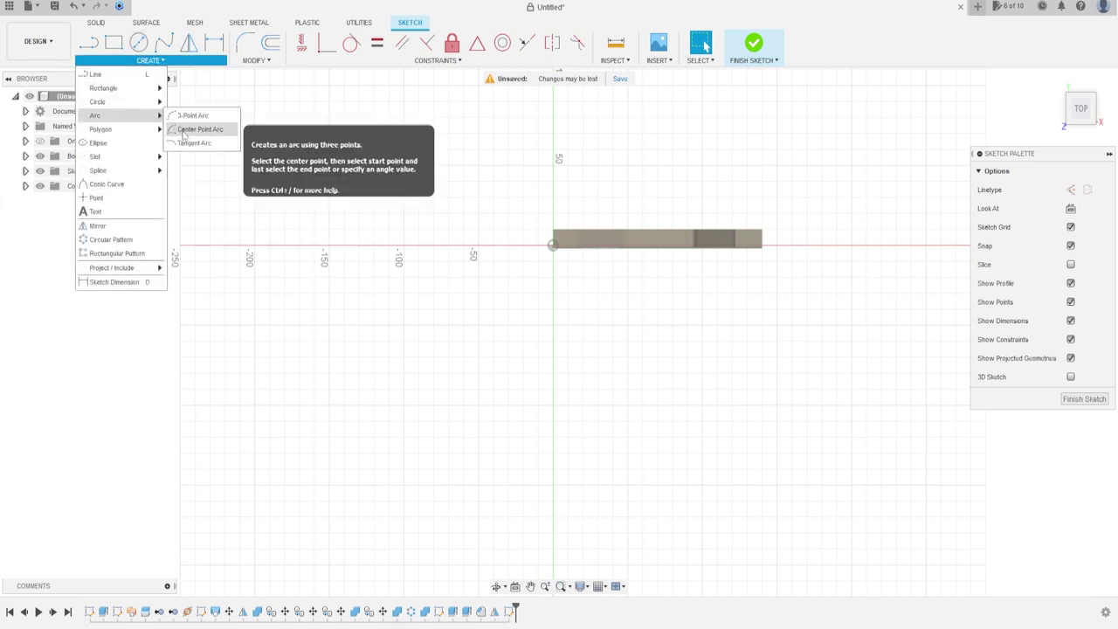
click(183, 130)
click(552, 246)
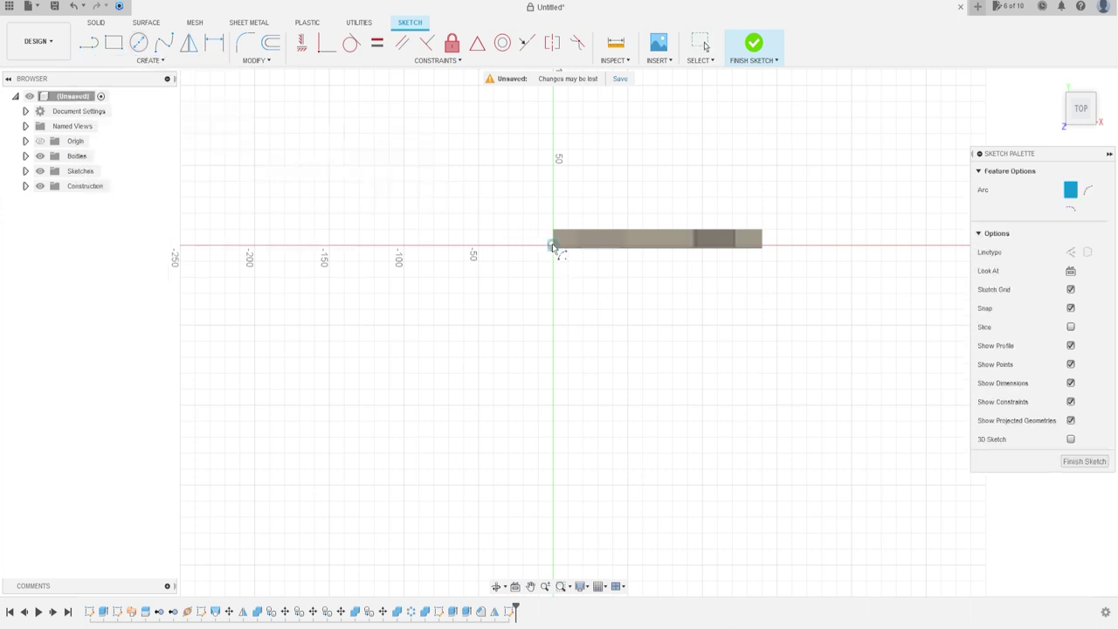
scroll(552, 123, down, 1)
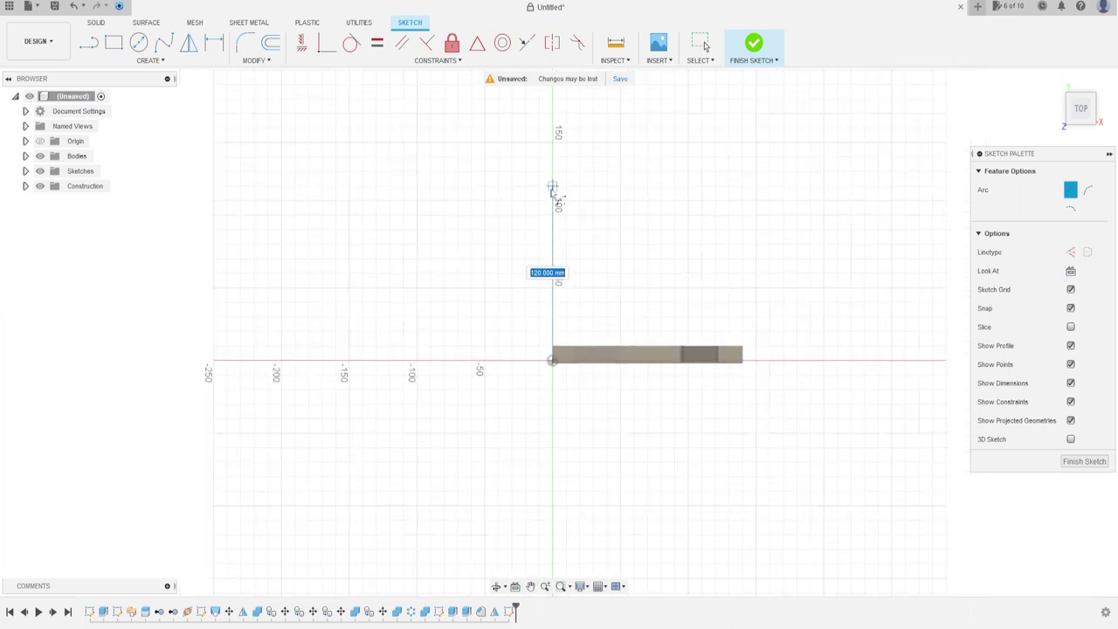
click(553, 141)
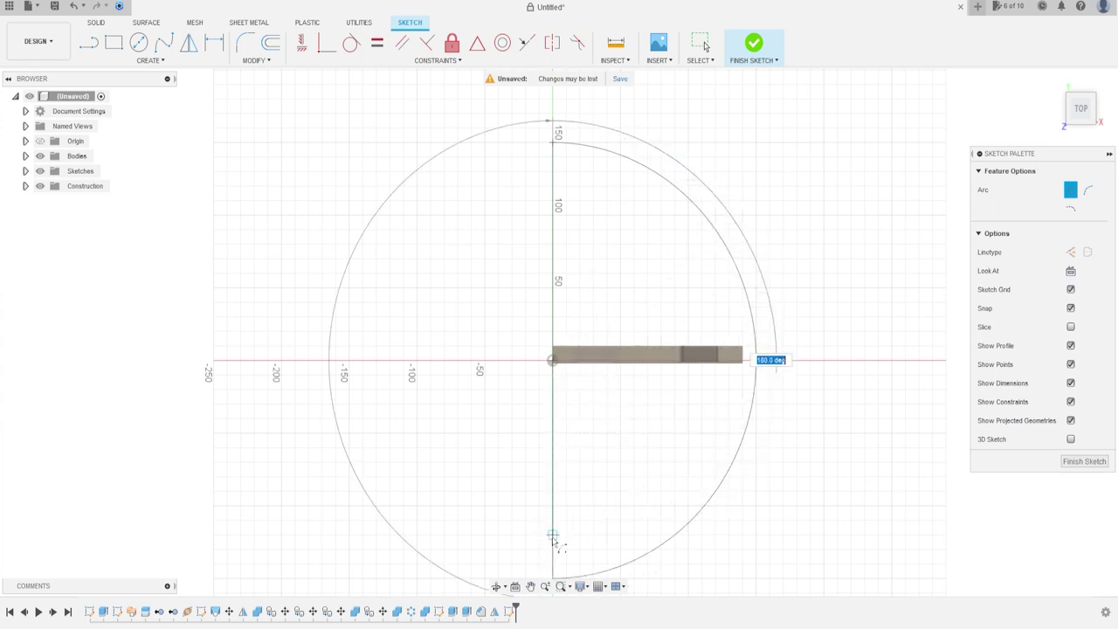
click(553, 536)
middle_drag(551, 530, 555, 425)
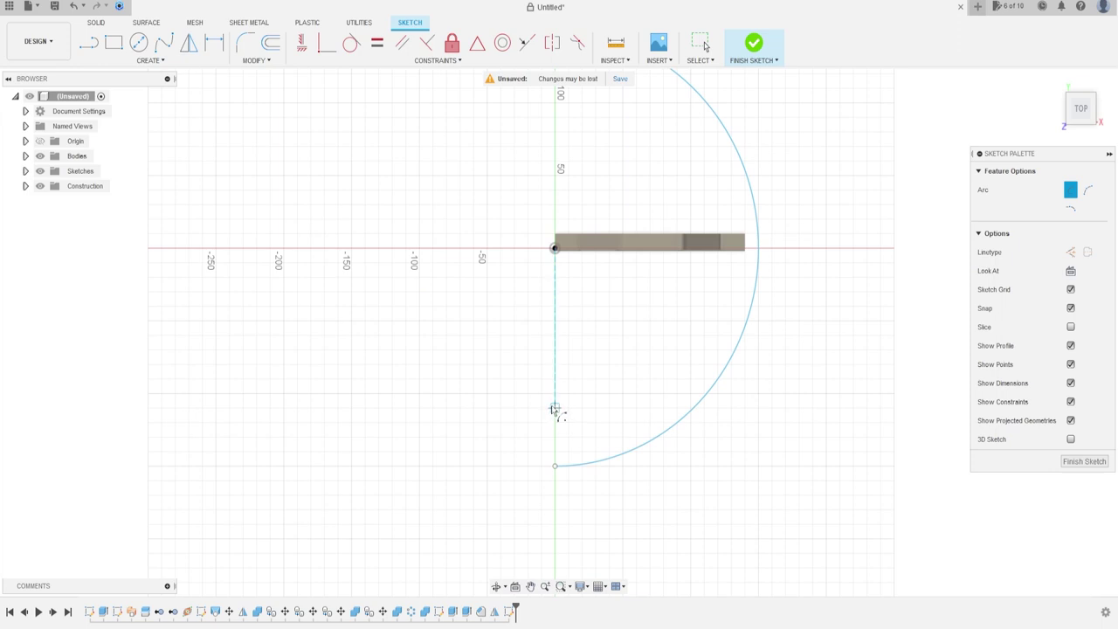
Add a 50 mm horizontal line running left from the arc's lower end
key(l)
click(554, 467)
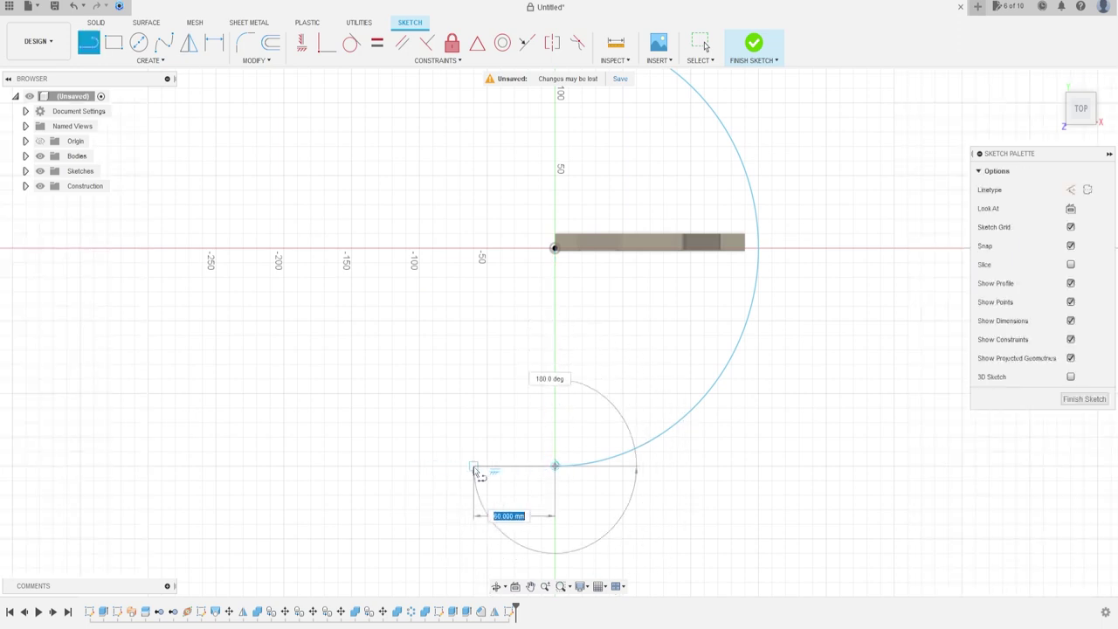
click(473, 467)
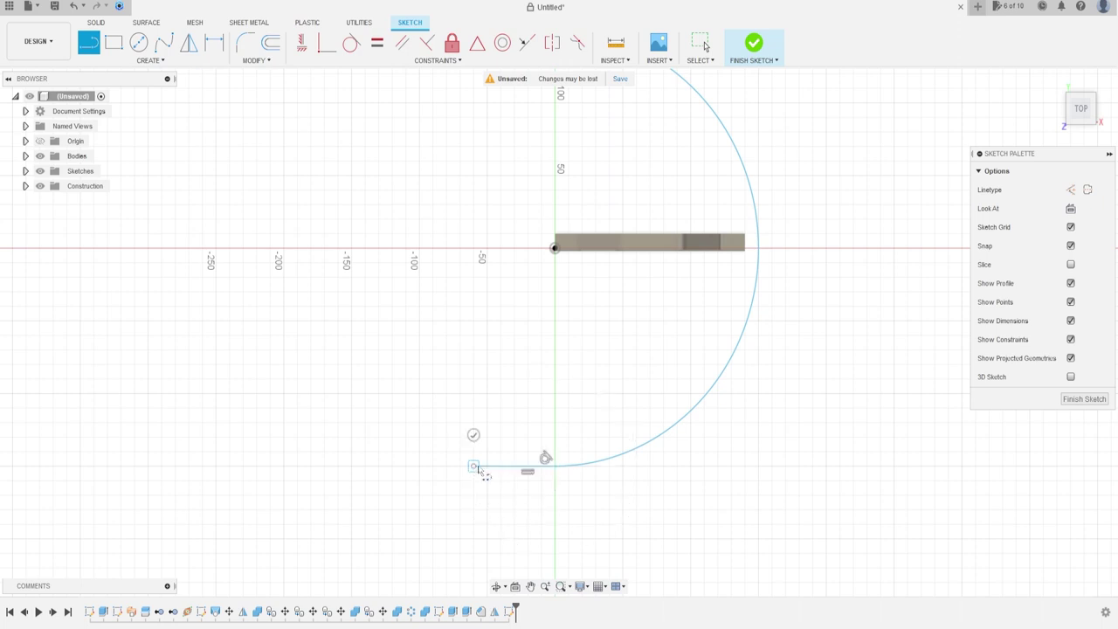
key(Escape)
scroll(575, 367, down, 2)
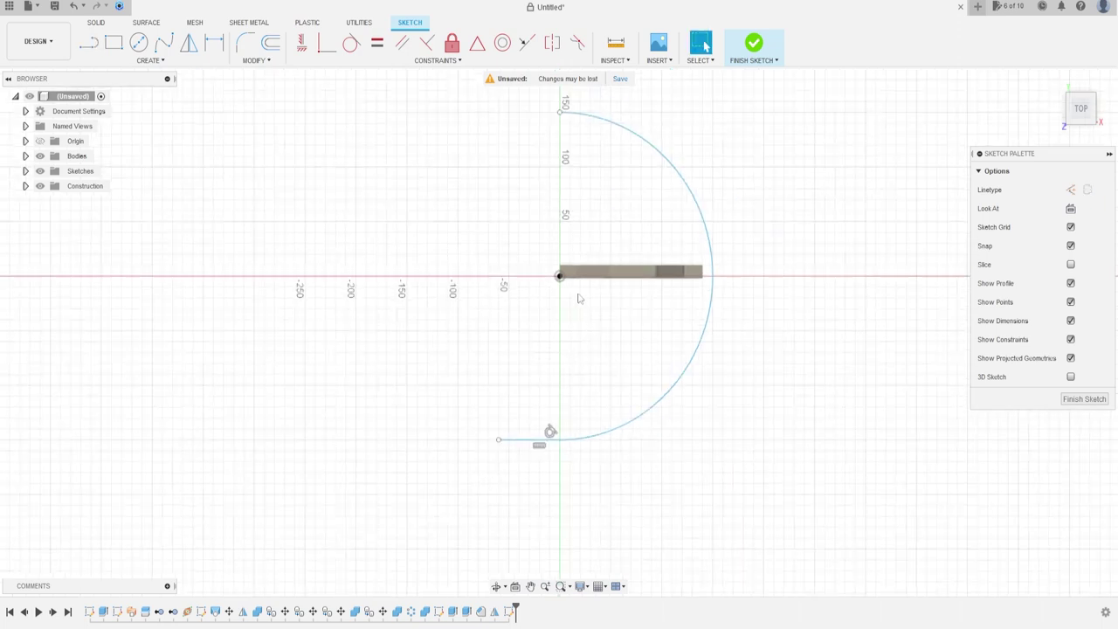
click(248, 24)
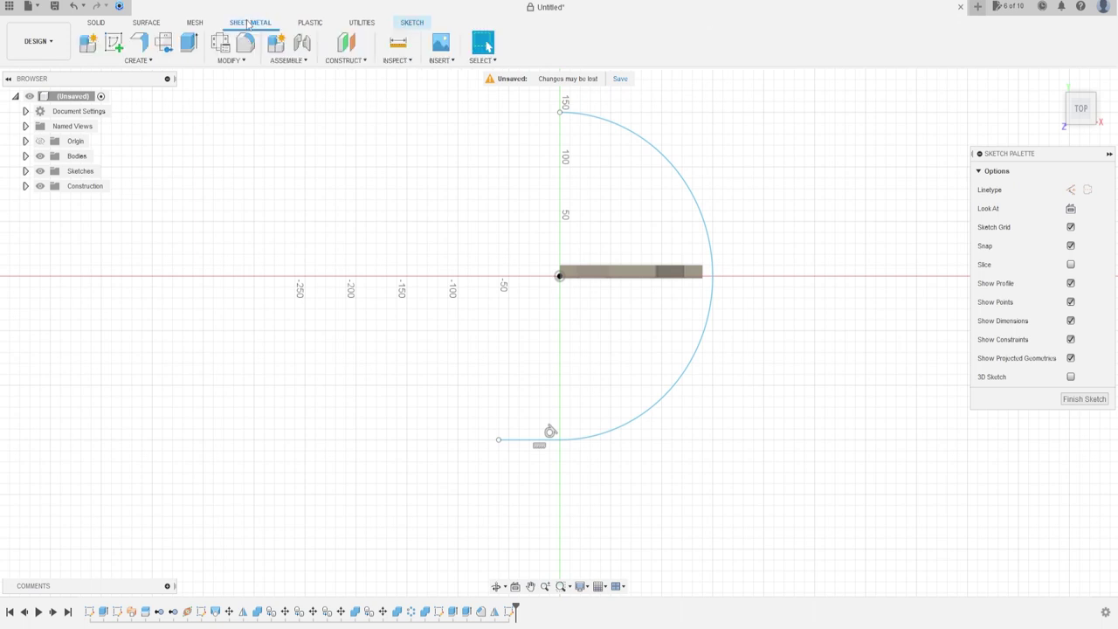
Build a 15 mm tall sheet-metal flange from the arc-and-line sketch profile
click(140, 44)
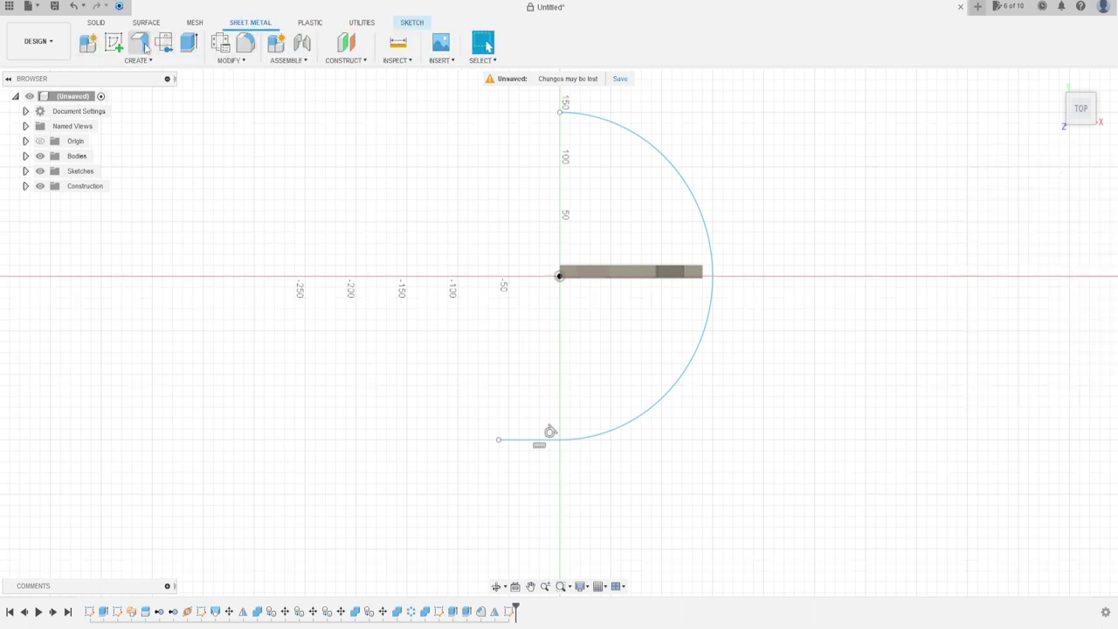
click(686, 373)
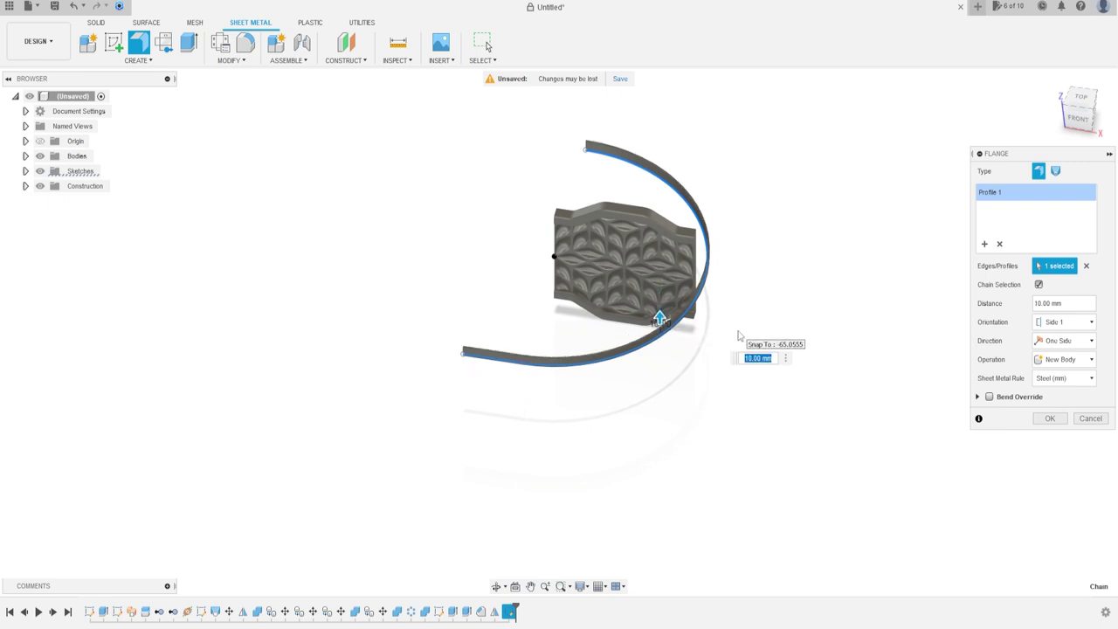
text(15)
key(Return)
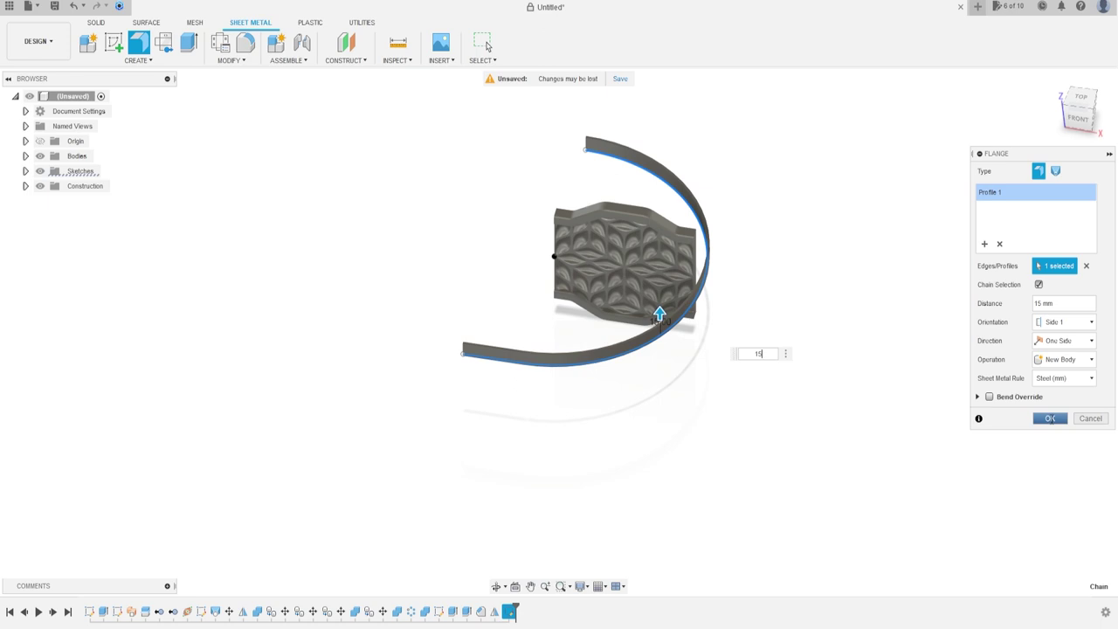
click(1050, 418)
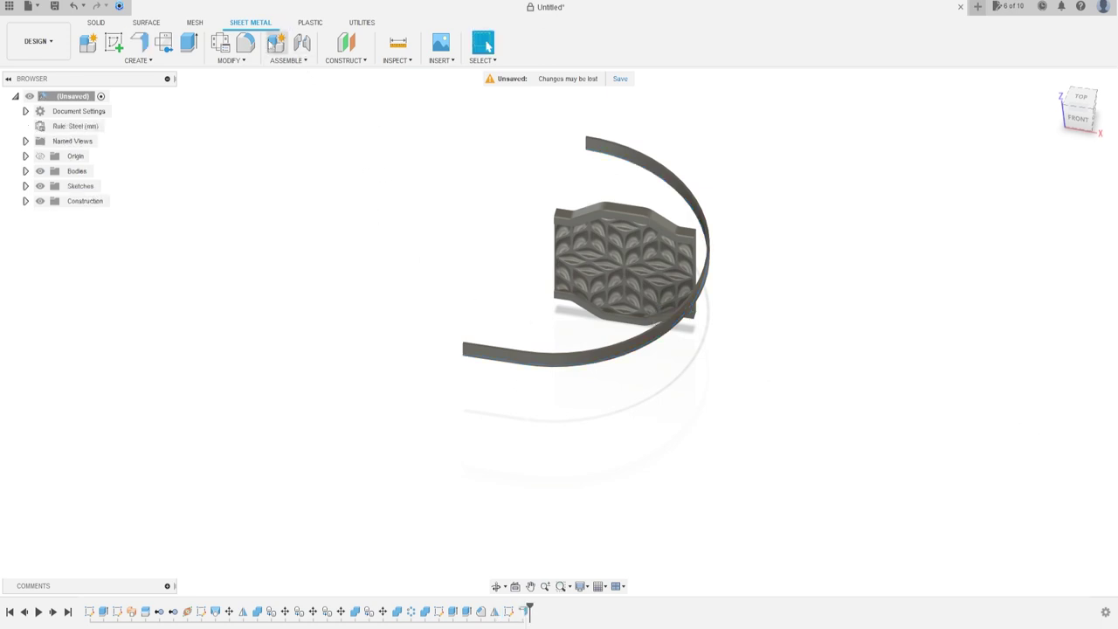
Unfold the strip's curved bend into a flat band, keeping its flat end face fixed
click(230, 61)
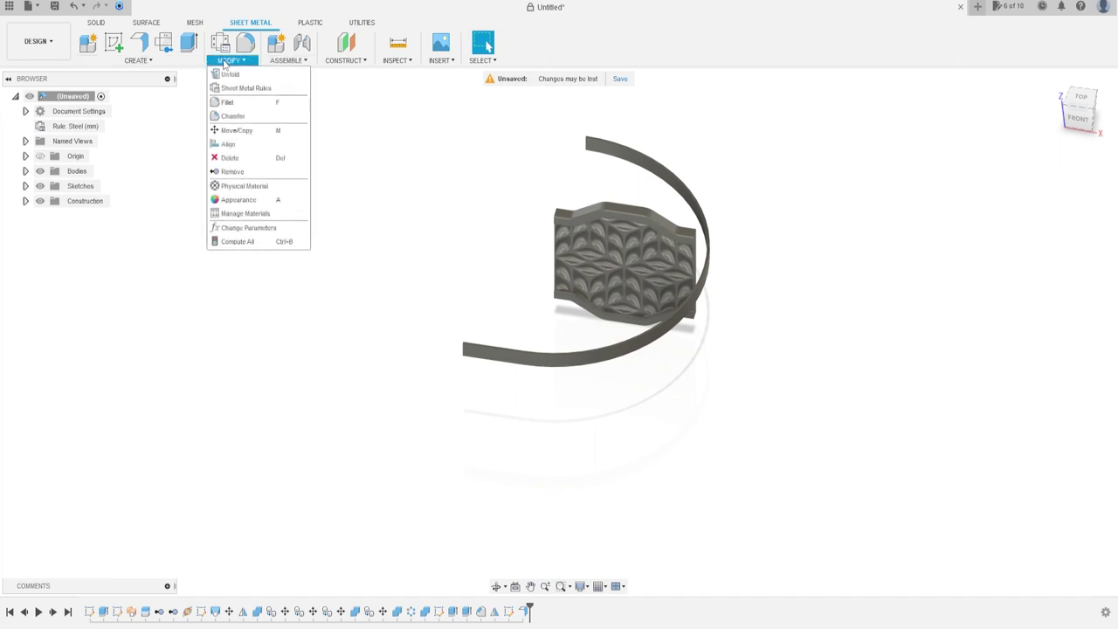
click(231, 74)
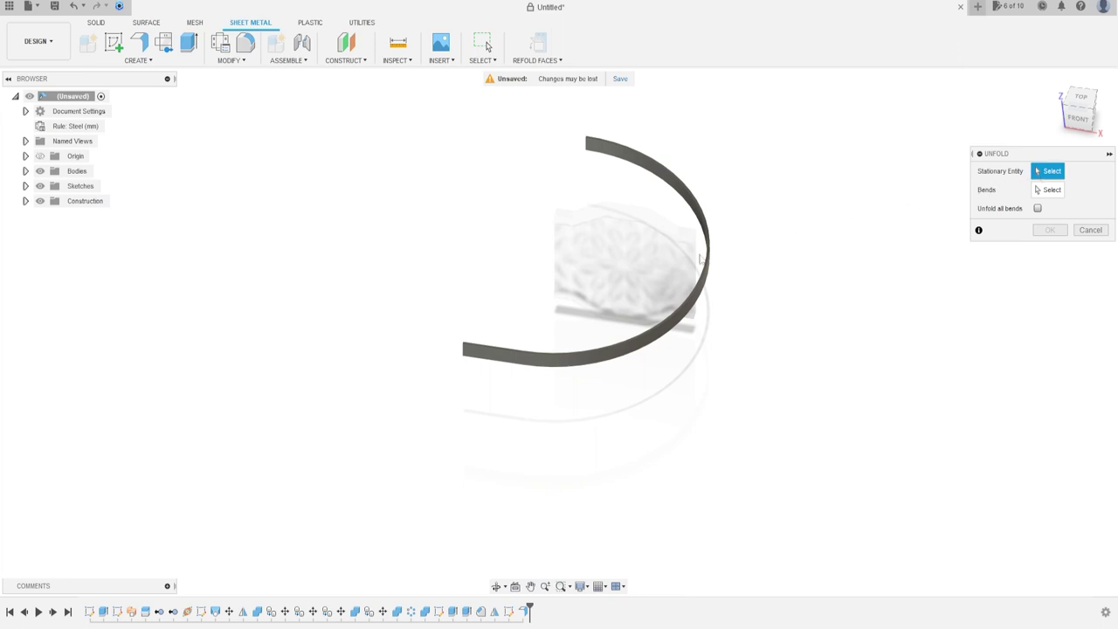
click(483, 353)
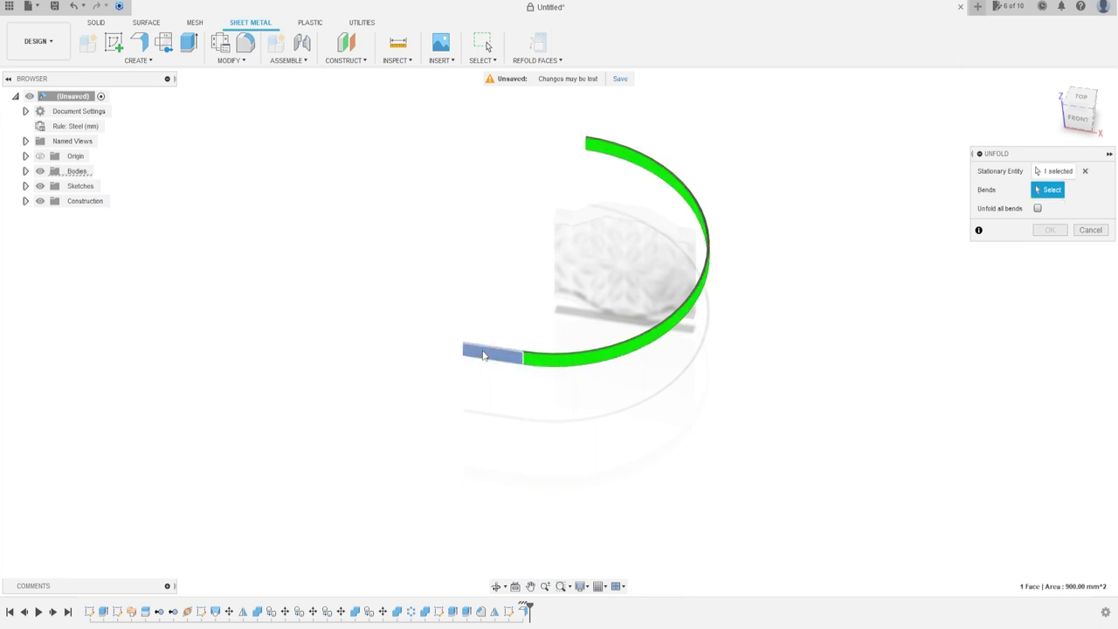
click(621, 353)
click(1049, 230)
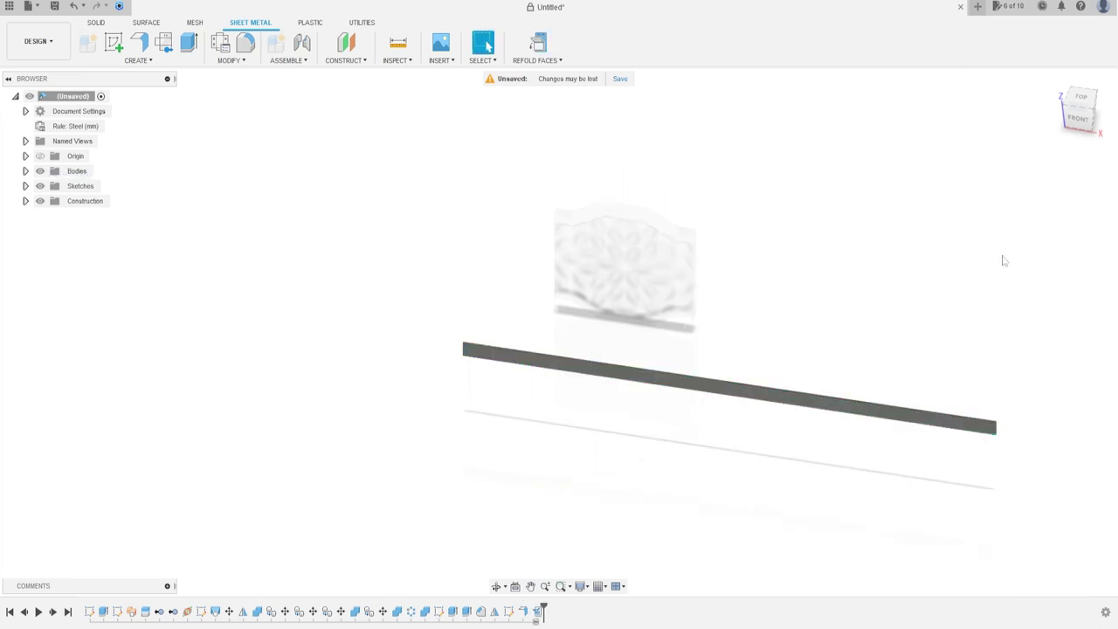
mouse_move(784, 290)
shift+middle_down()
mouse_move(795, 320)
mouse_move(785, 285)
shift+middle_up()
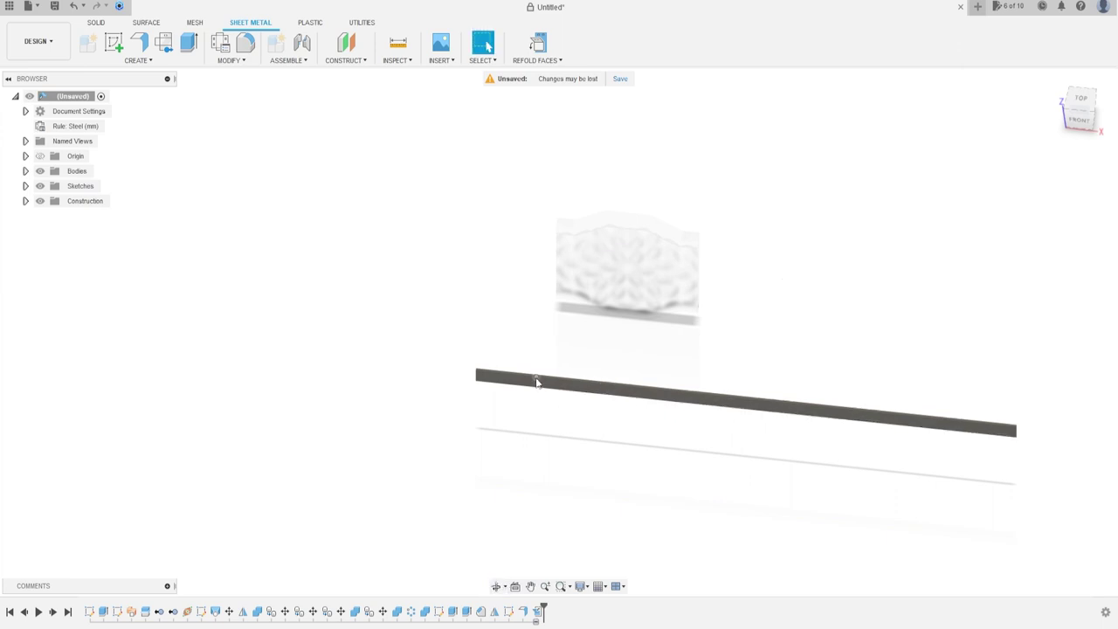
click(404, 64)
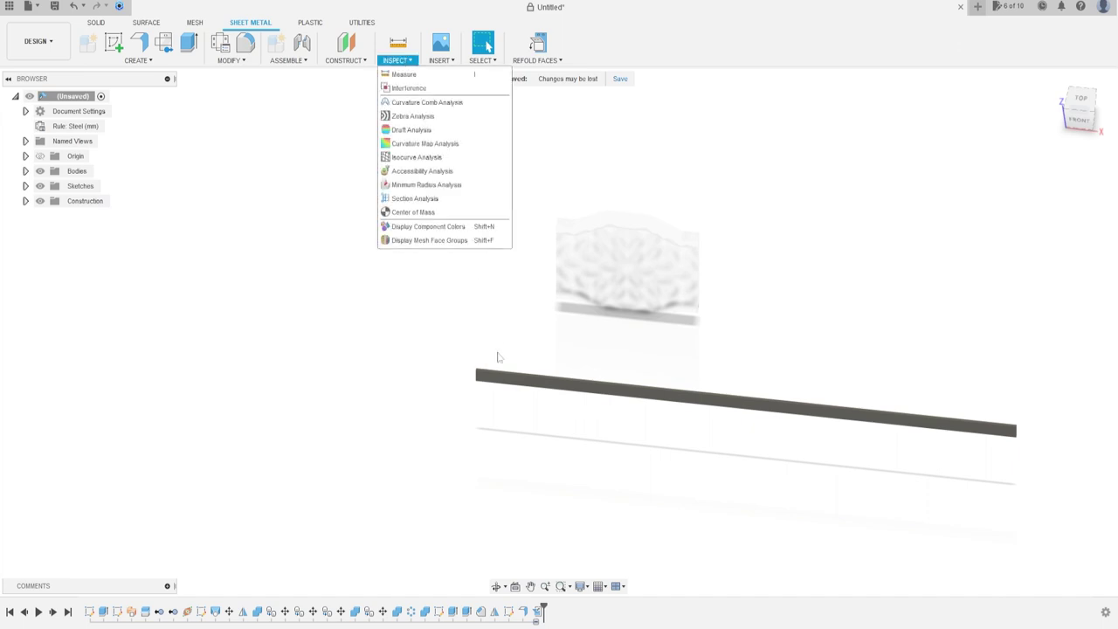
click(410, 77)
scroll(524, 385, up, 2)
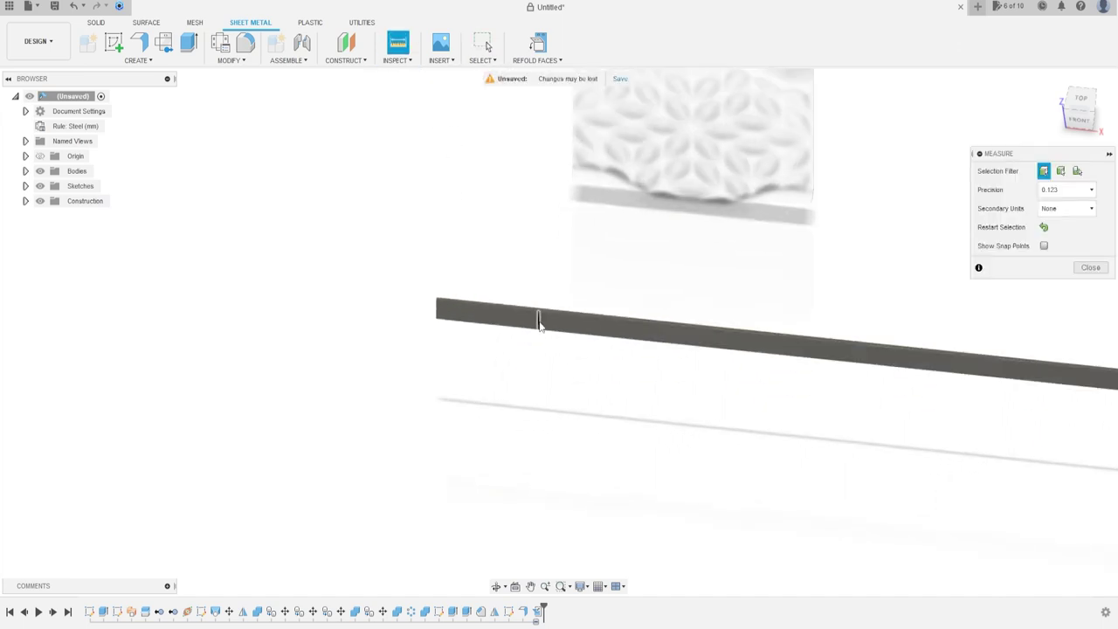
click(545, 330)
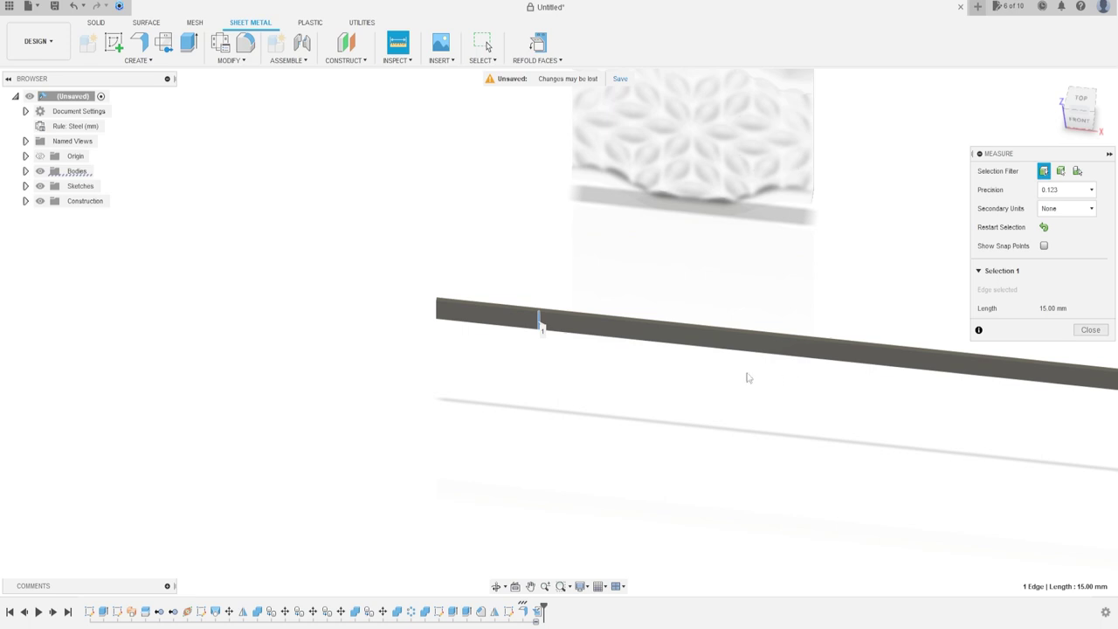
middle_drag(893, 375, 365, 369)
scroll(739, 392, up, 3)
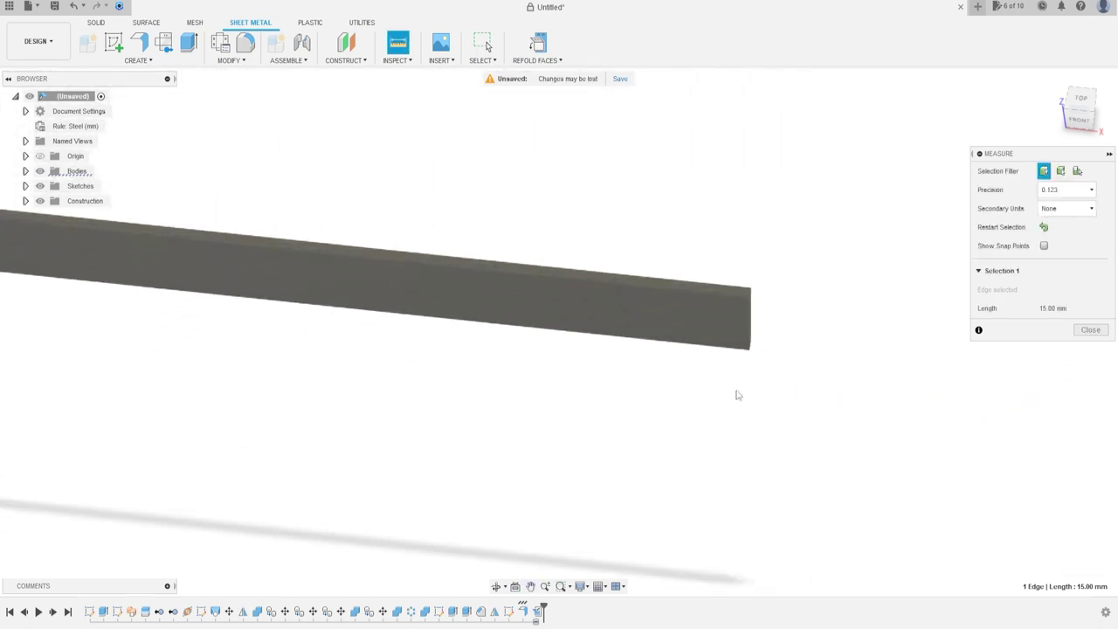
click(755, 310)
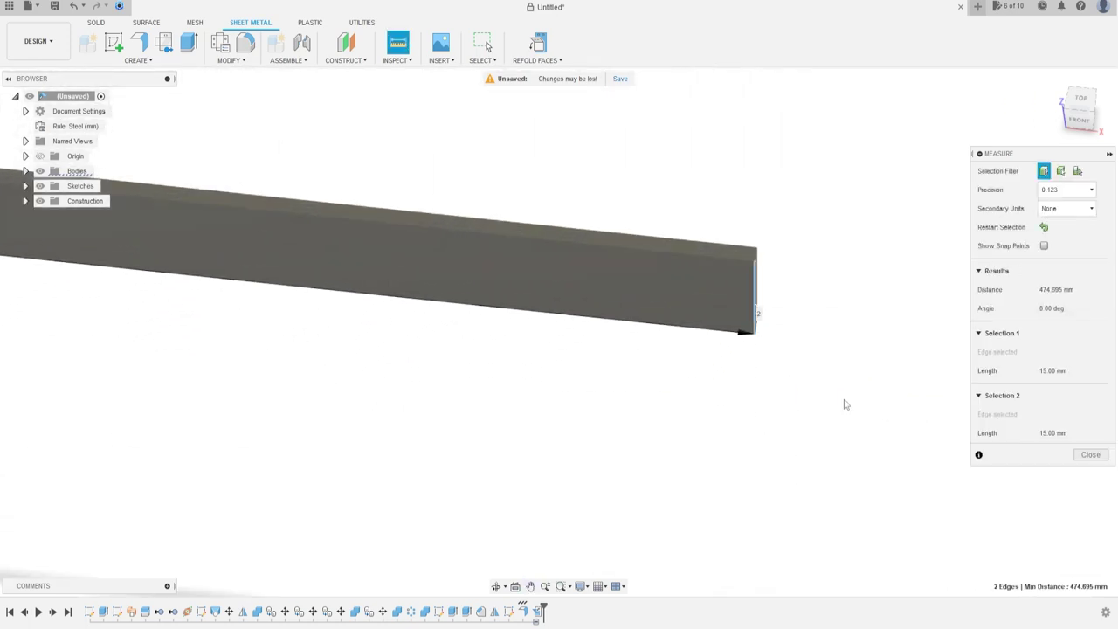
scroll(699, 445, down, 2)
scroll(615, 442, down, 2)
scroll(559, 428, down, 1)
middle_drag(503, 417, 629, 422)
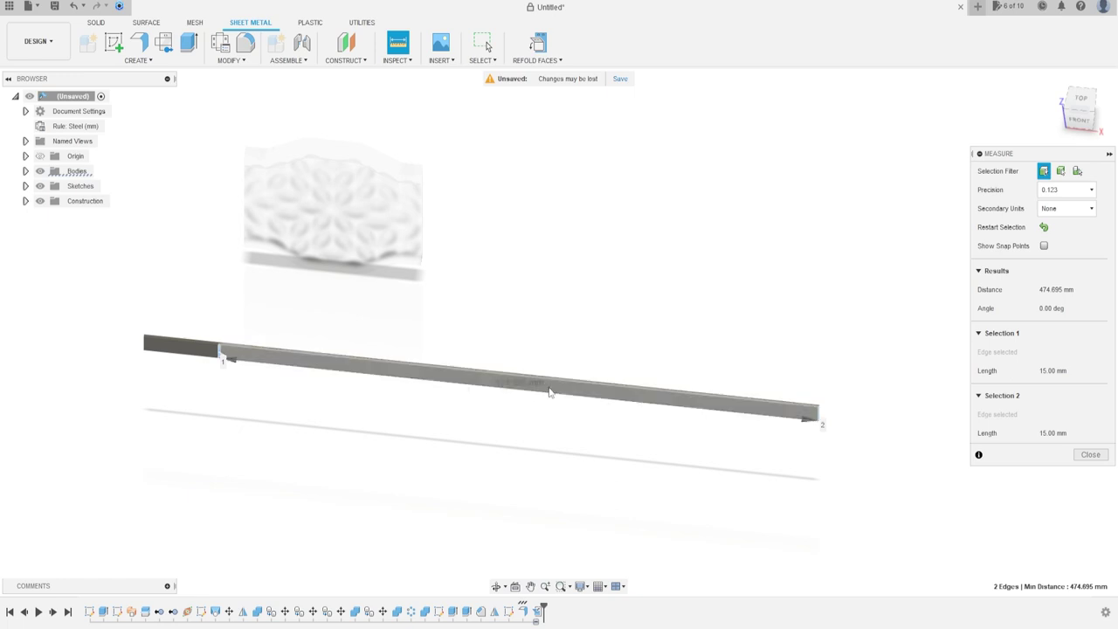
click(1091, 455)
mouse_move(527, 416)
shift+middle_down()
mouse_move(417, 377)
mouse_move(399, 299)
mouse_move(414, 316)
mouse_move(426, 303)
shift+middle_up()
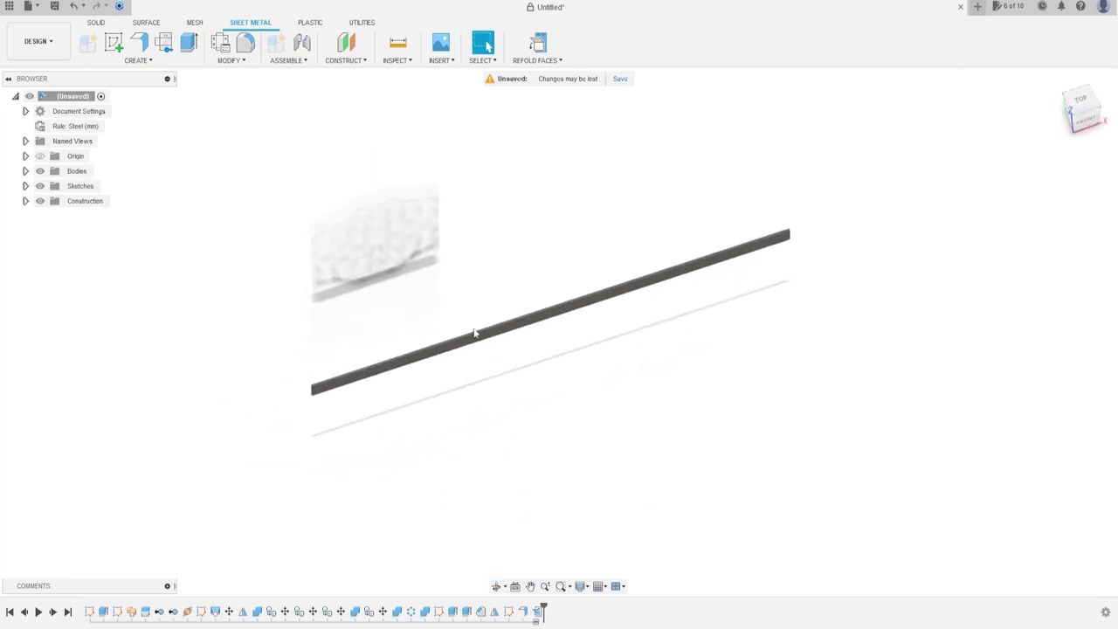
click(95, 22)
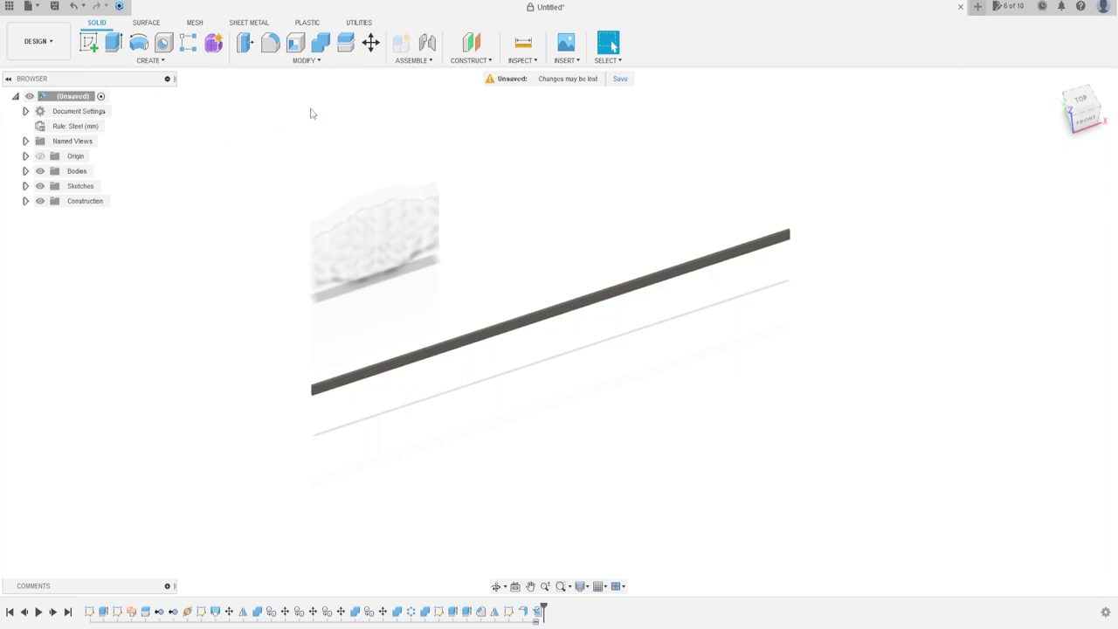
Scale Body1, the textured panel, uniformly by a factor of 474.695/420
click(306, 61)
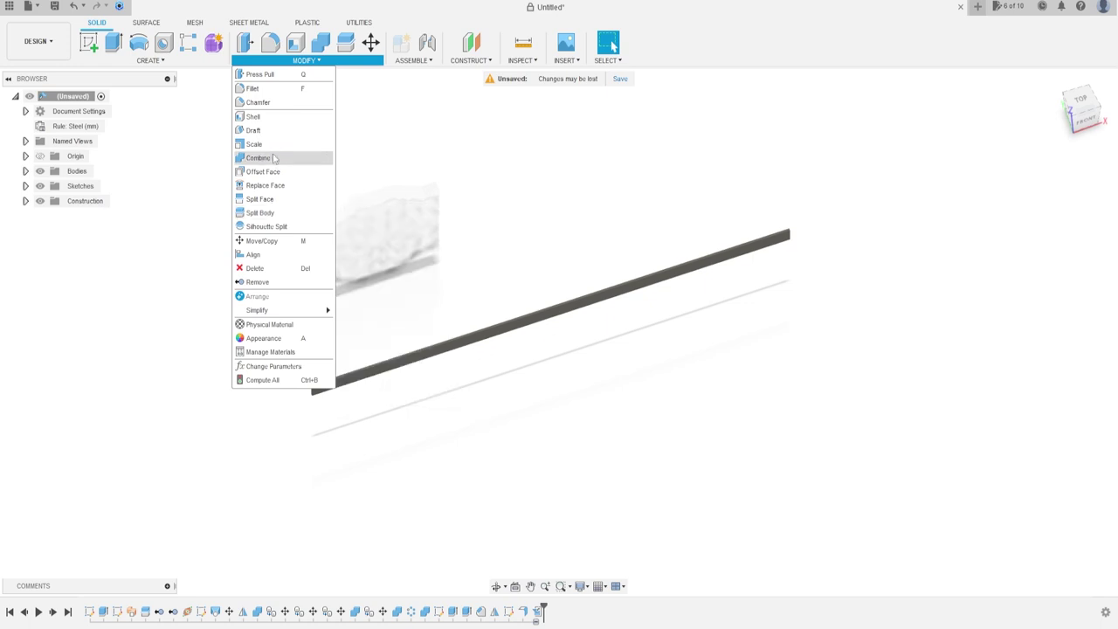
click(275, 145)
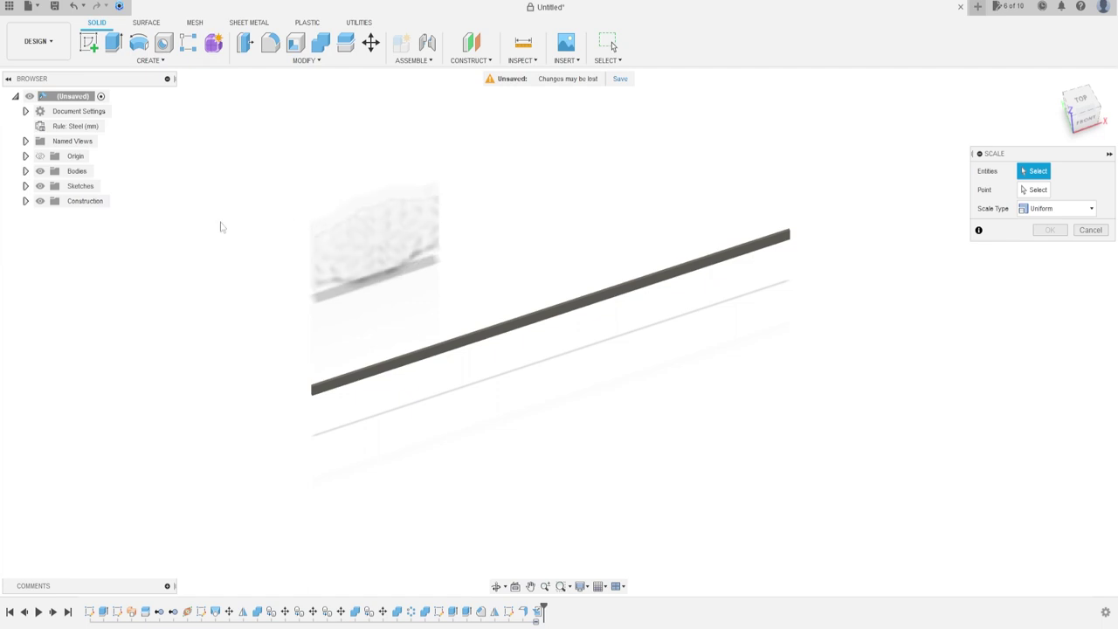
click(26, 171)
click(85, 186)
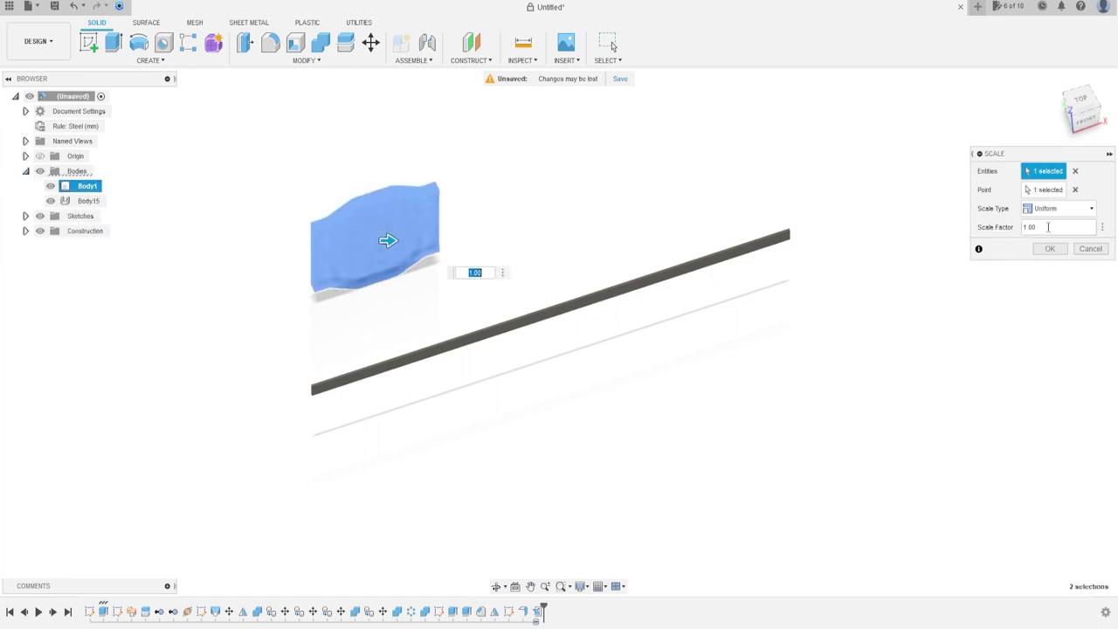
drag(1048, 227, 1017, 229)
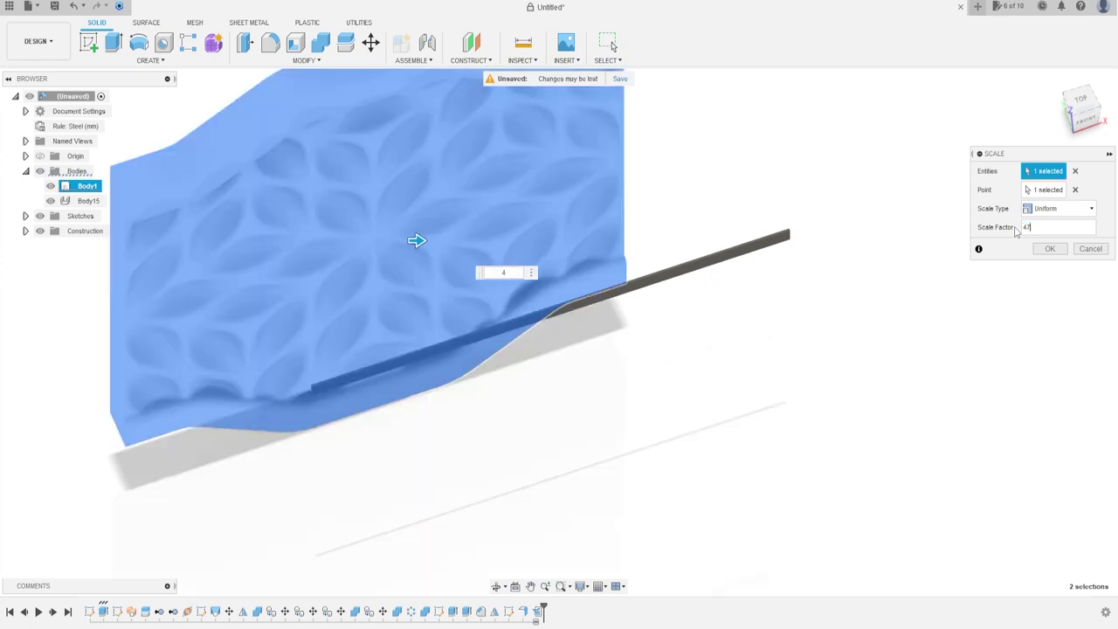
text(4.)
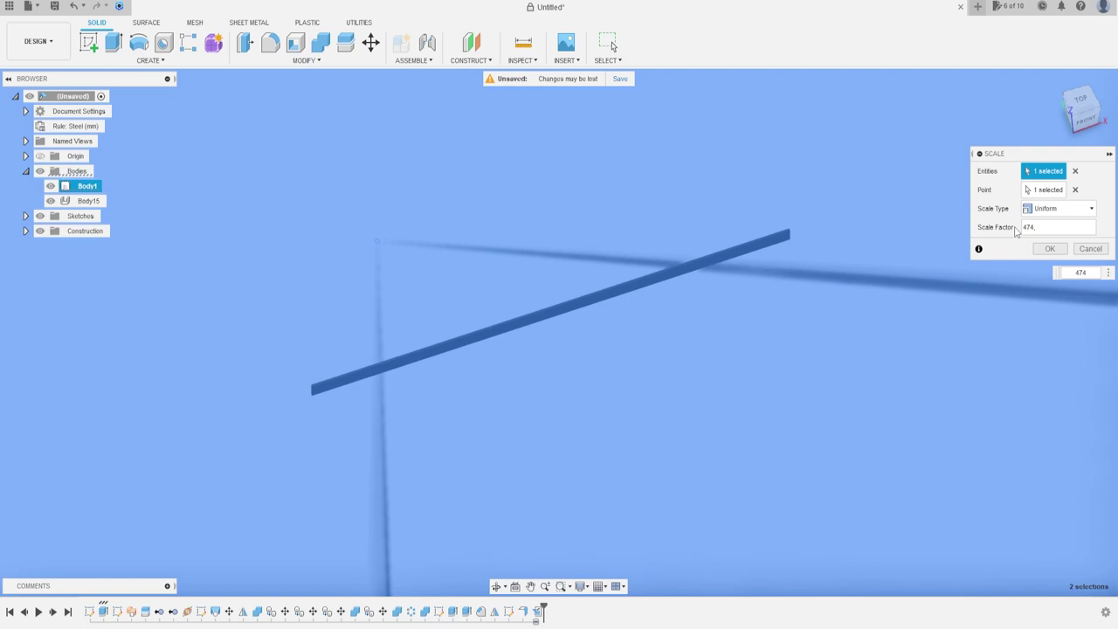
text(0)
text(20)
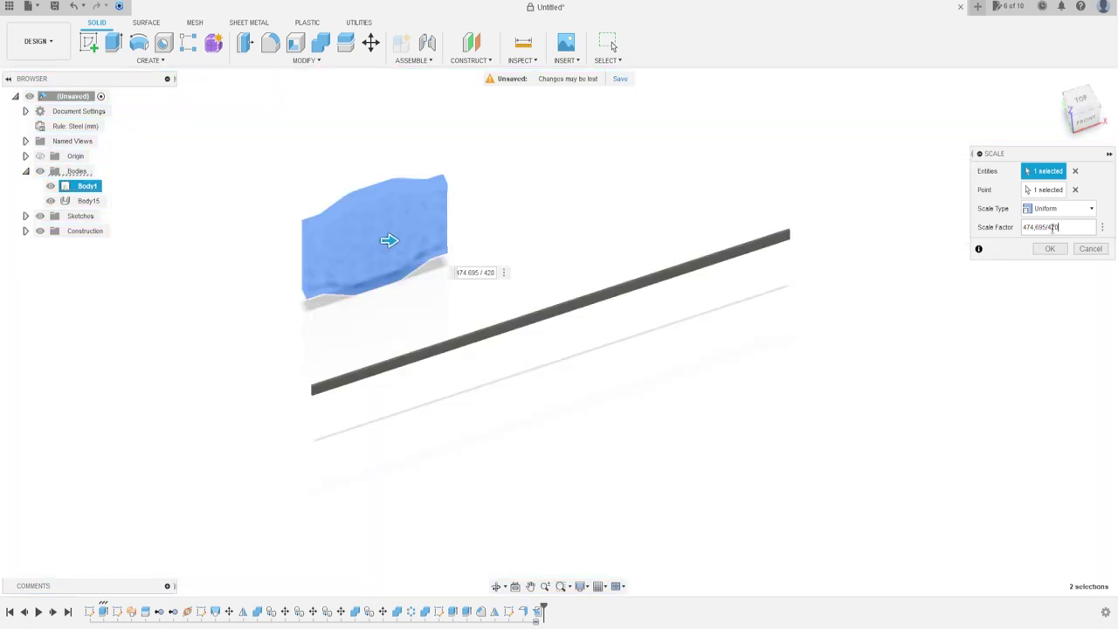
click(1049, 249)
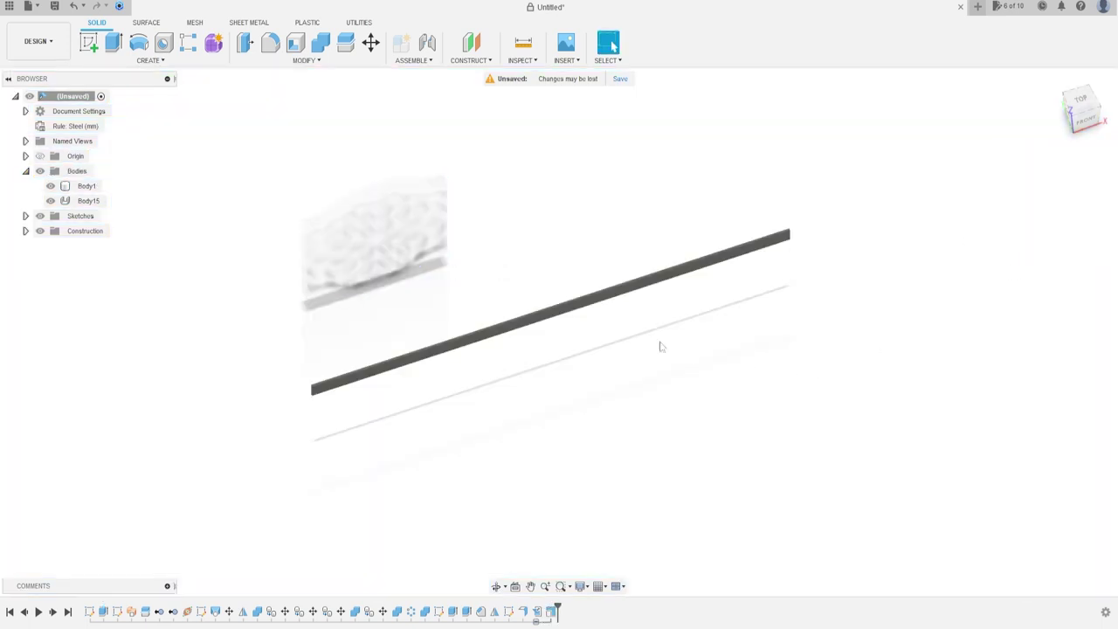
shift+middle_drag(605, 204, 583, 217)
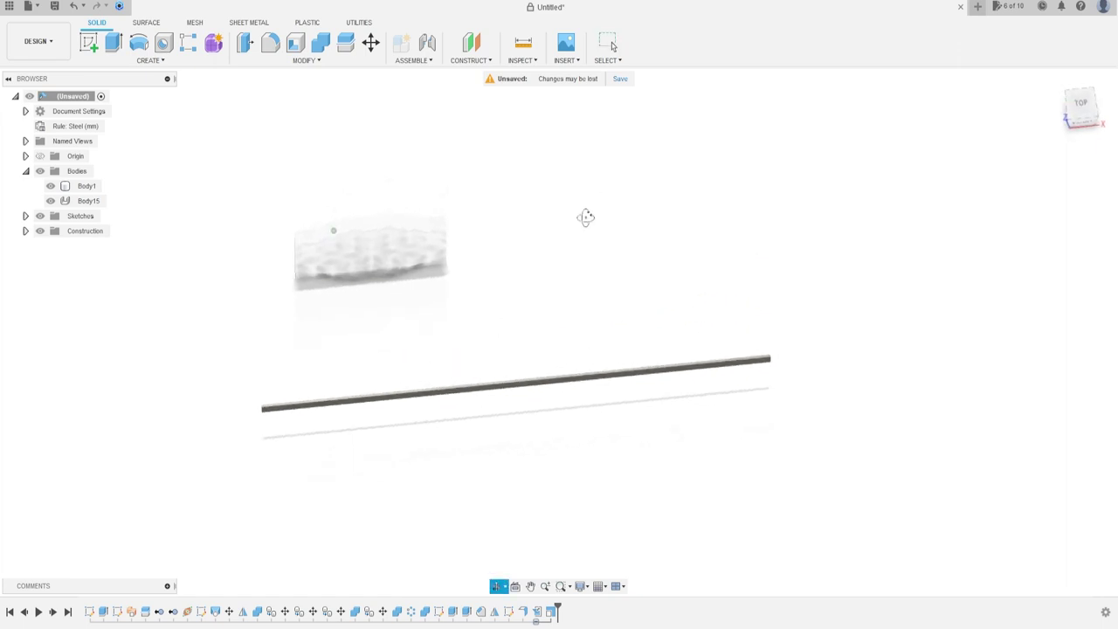
Select Body1, the textured panel, for a free move, viewed from the top
click(370, 42)
click(400, 224)
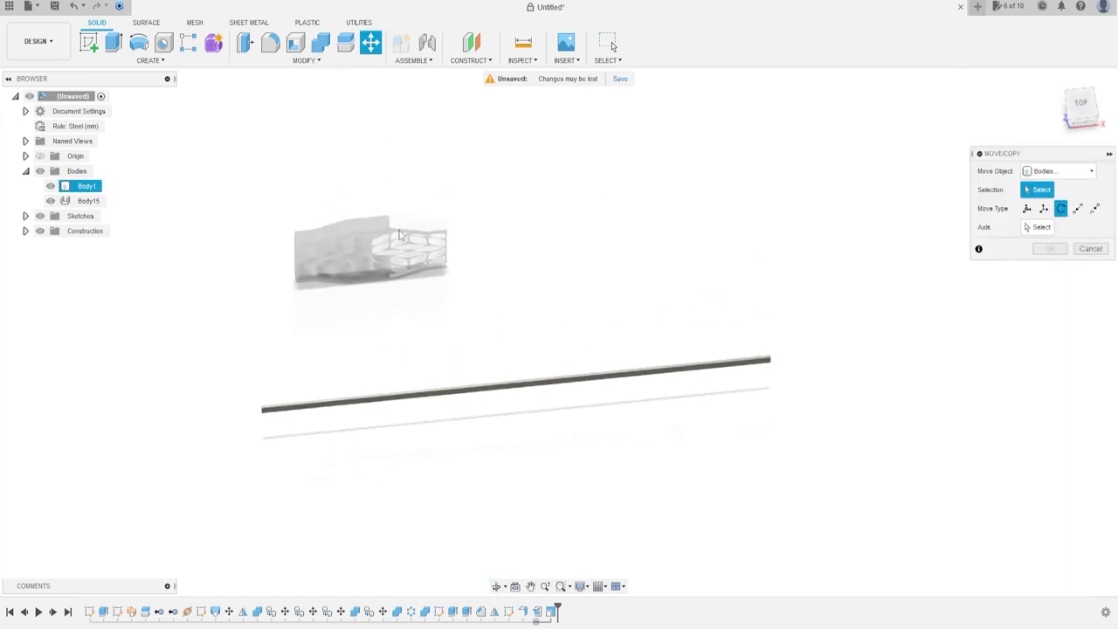
click(399, 230)
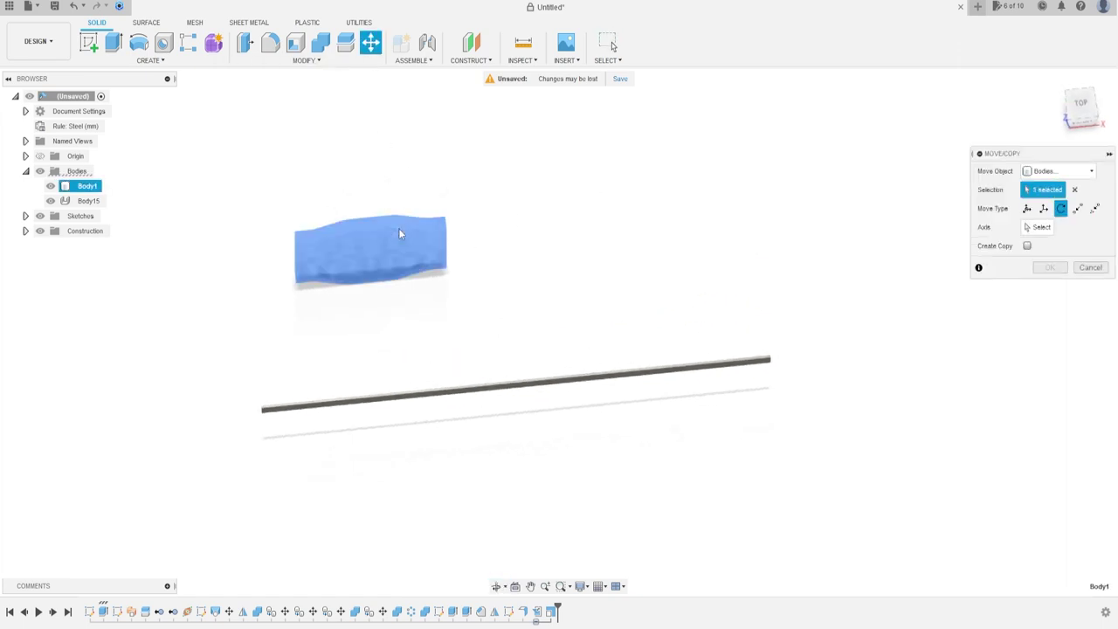
click(1028, 210)
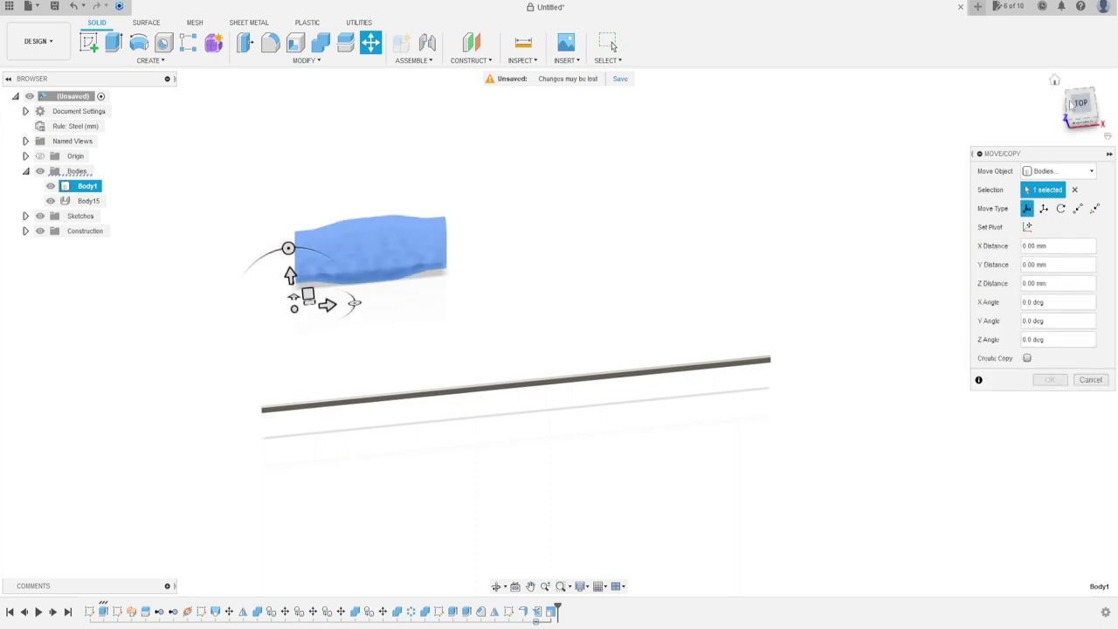
click(1081, 104)
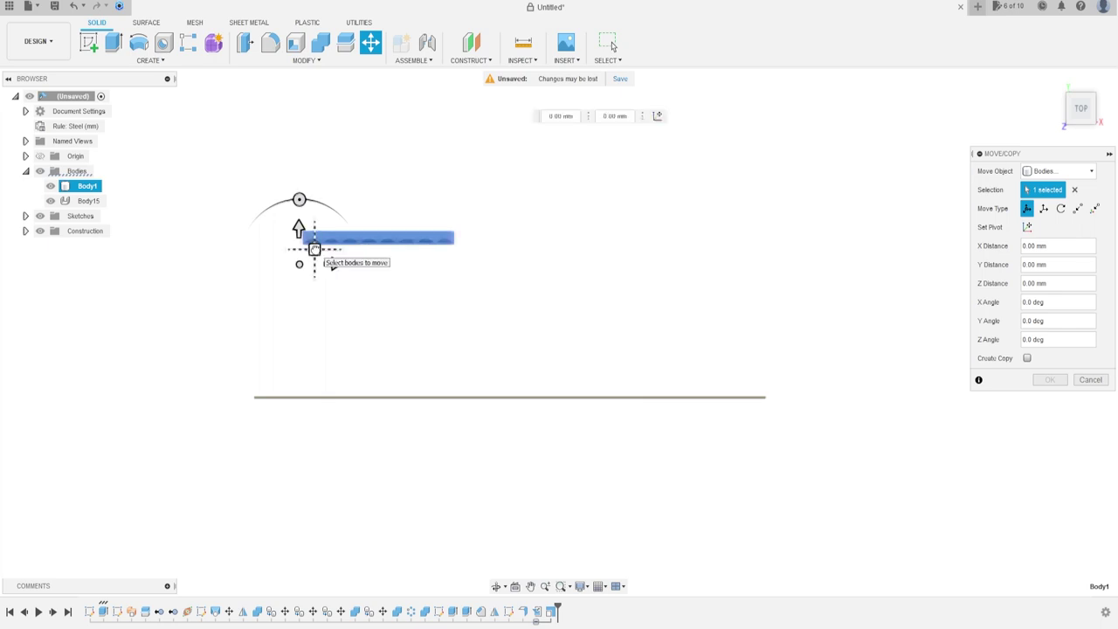
Move the panel down onto the flat strip and slide it right to line up
drag(323, 250, 378, 413)
scroll(385, 411, up, 5)
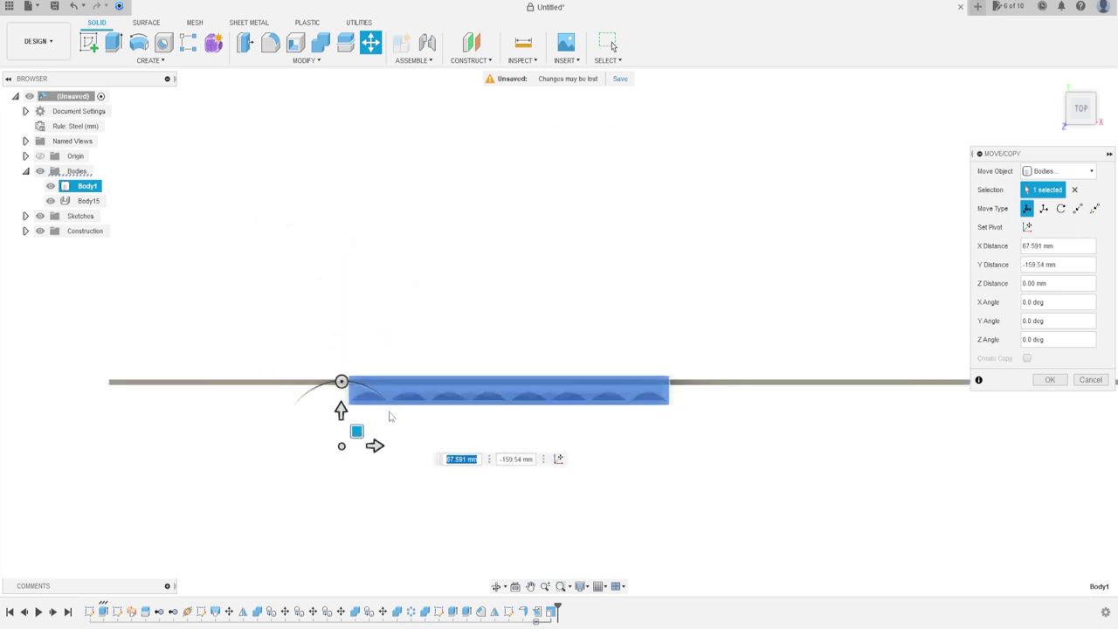
drag(268, 492, 268, 503)
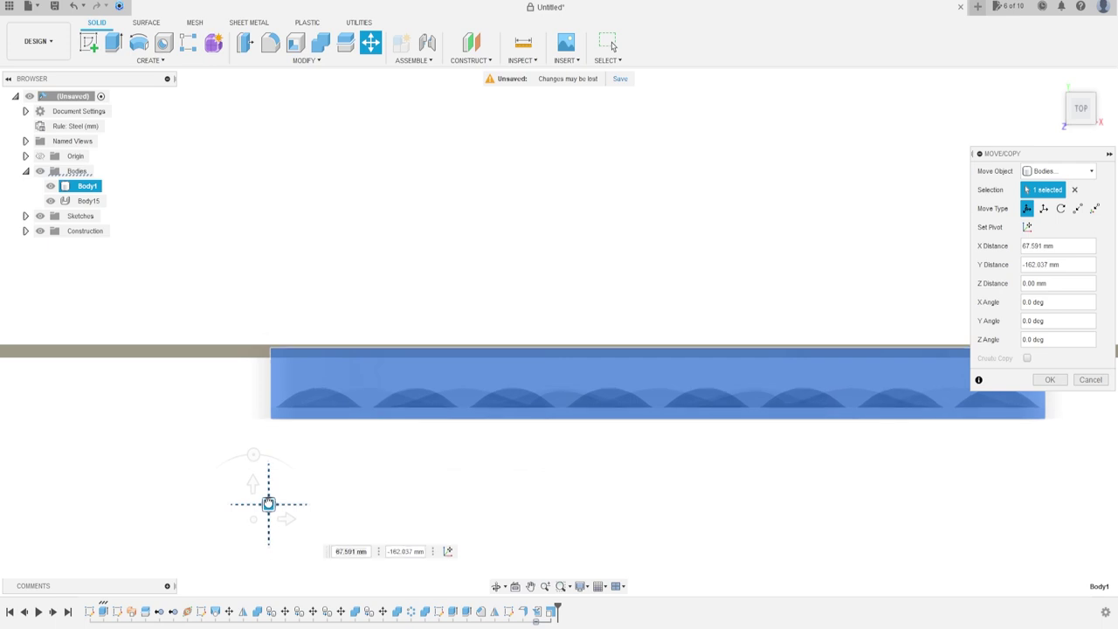
drag(269, 504, 347, 506)
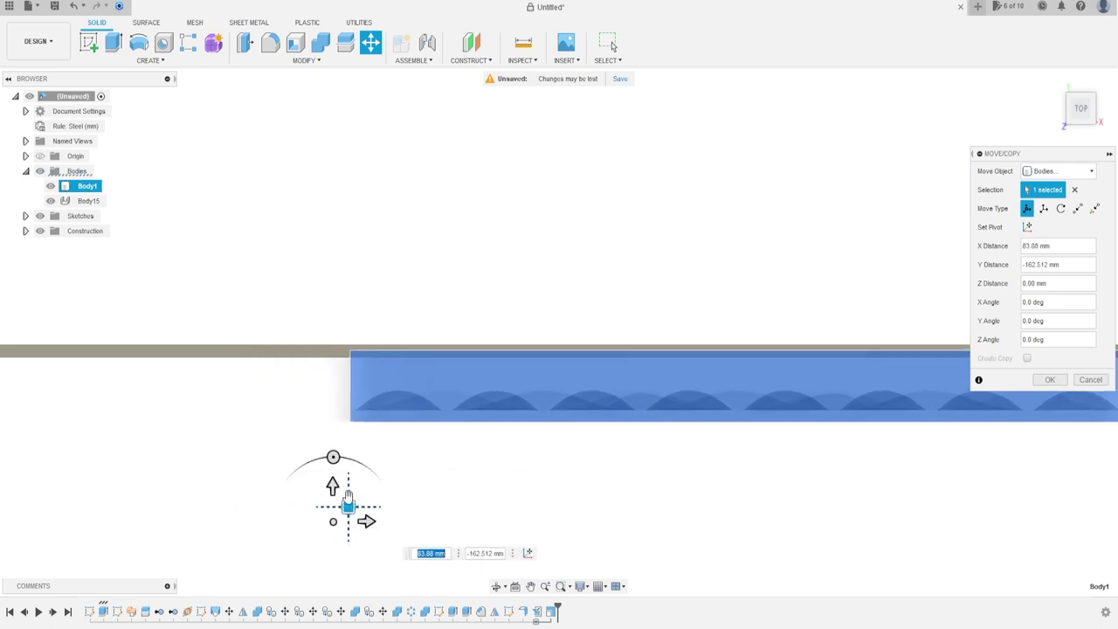
scroll(354, 493, down, 3)
scroll(366, 476, down, 1)
scroll(410, 454, down, 1)
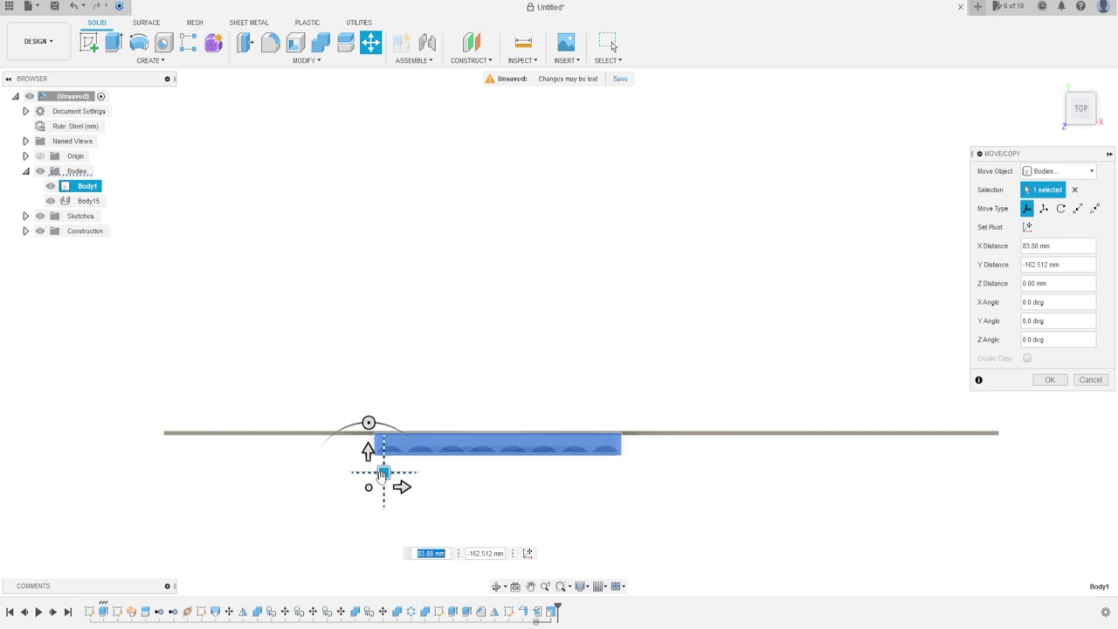
drag(383, 473, 488, 474)
scroll(511, 464, up, 2)
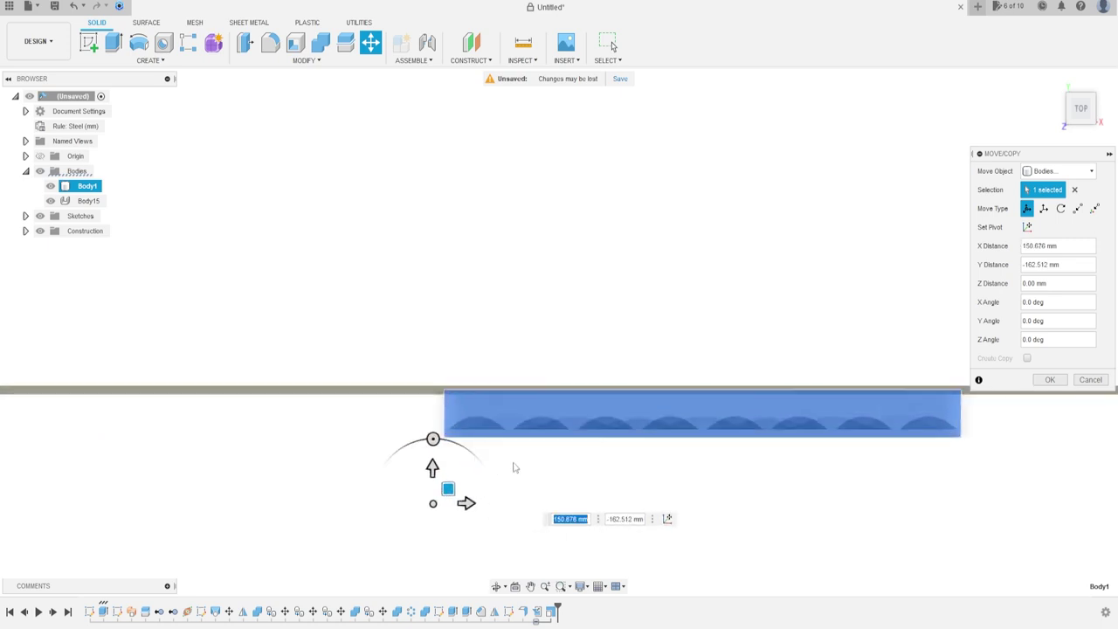
scroll(492, 457, up, 1)
scroll(491, 456, up, 1)
click(1052, 380)
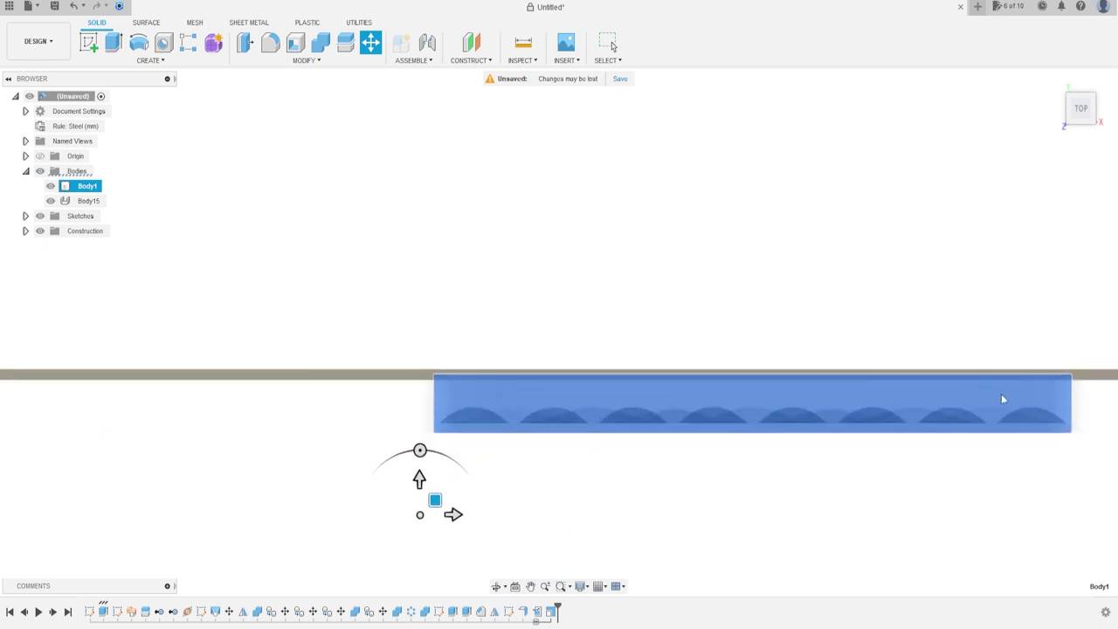
Orbit around the aligned panel and strip and return to the solid modelling tools
mouse_move(691, 262)
shift+middle_down()
mouse_move(718, 299)
mouse_move(980, 134)
shift+middle_up()
click(86, 185)
click(232, 106)
click(102, 23)
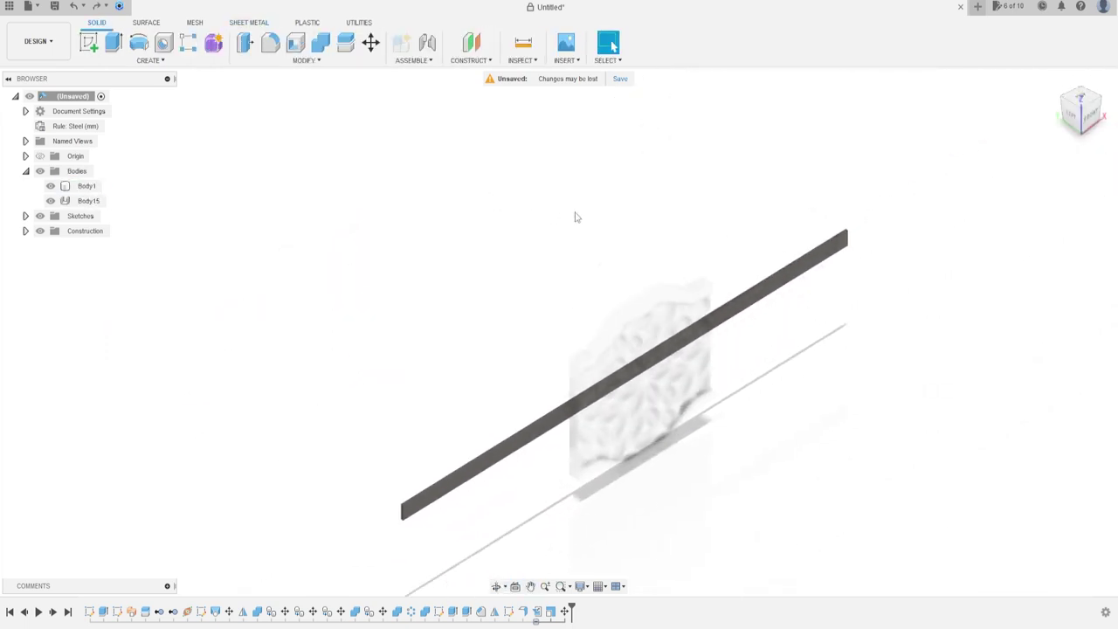
click(320, 42)
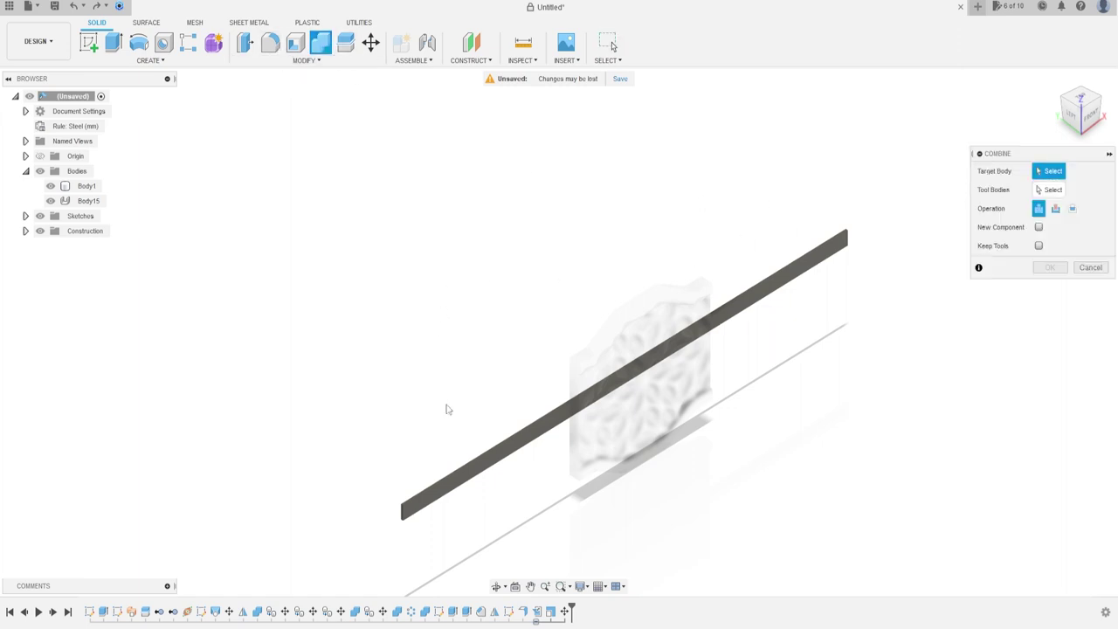
Join the textured panel onto the strip as target body, then view the curved result
click(519, 446)
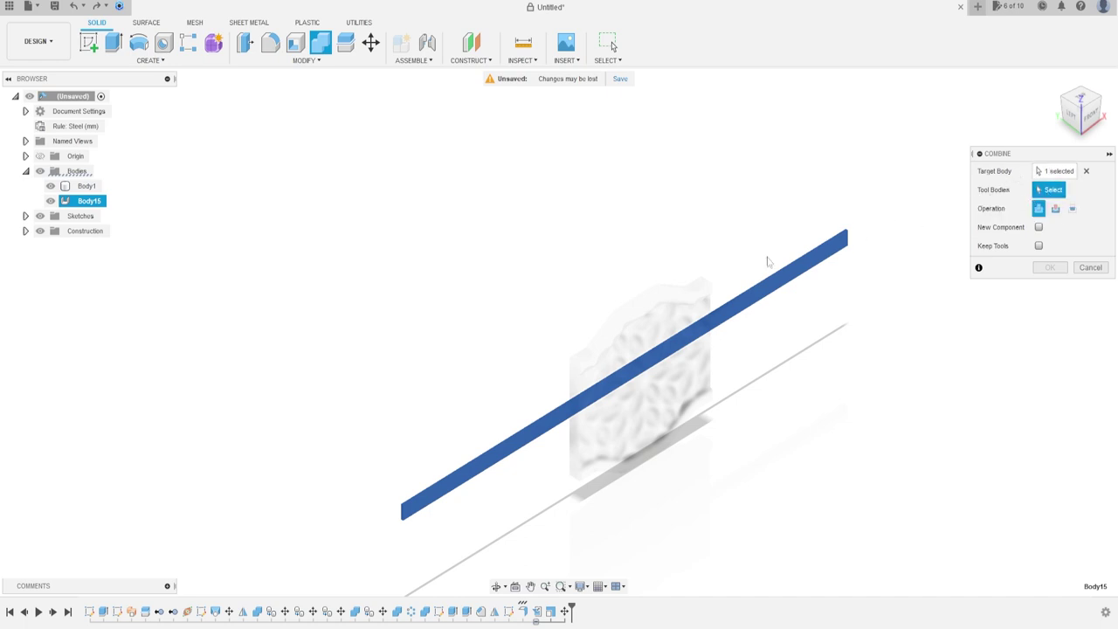
click(663, 318)
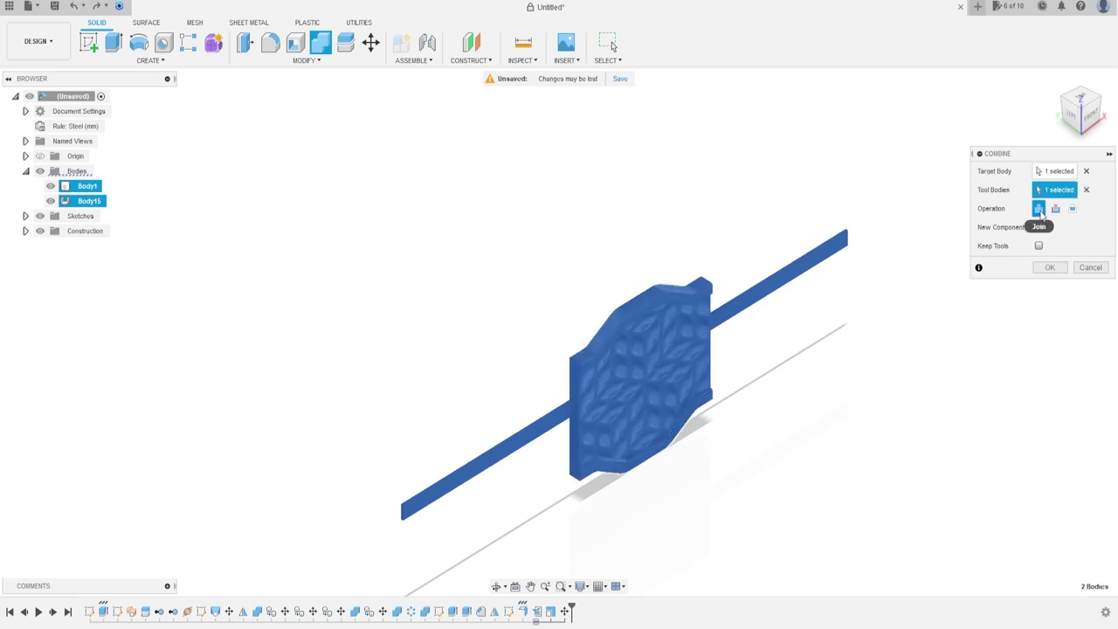
click(1050, 267)
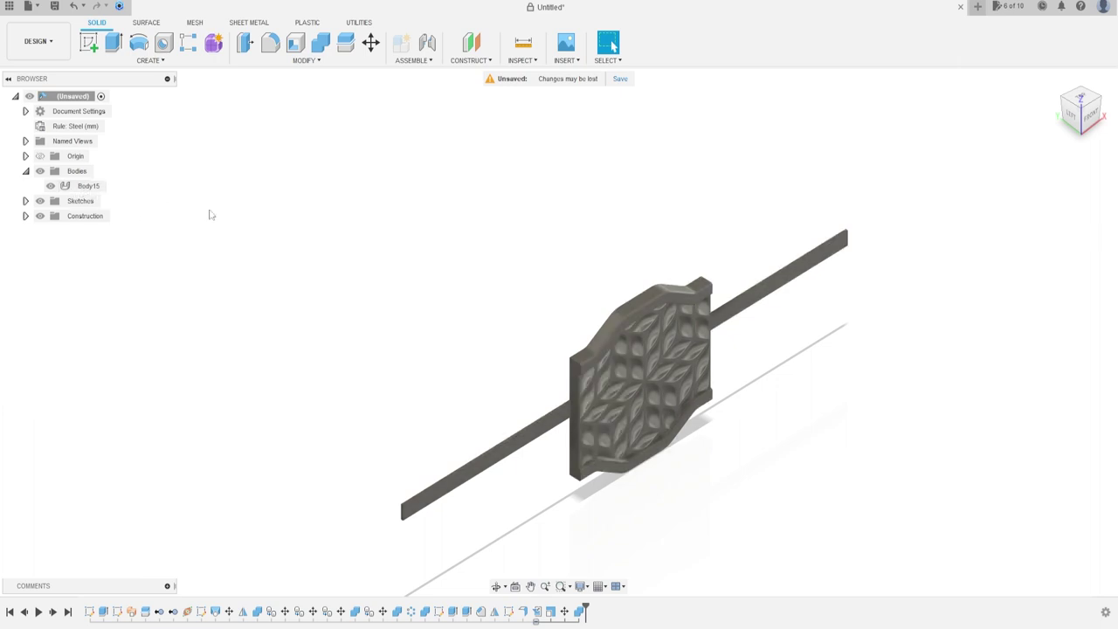
click(249, 22)
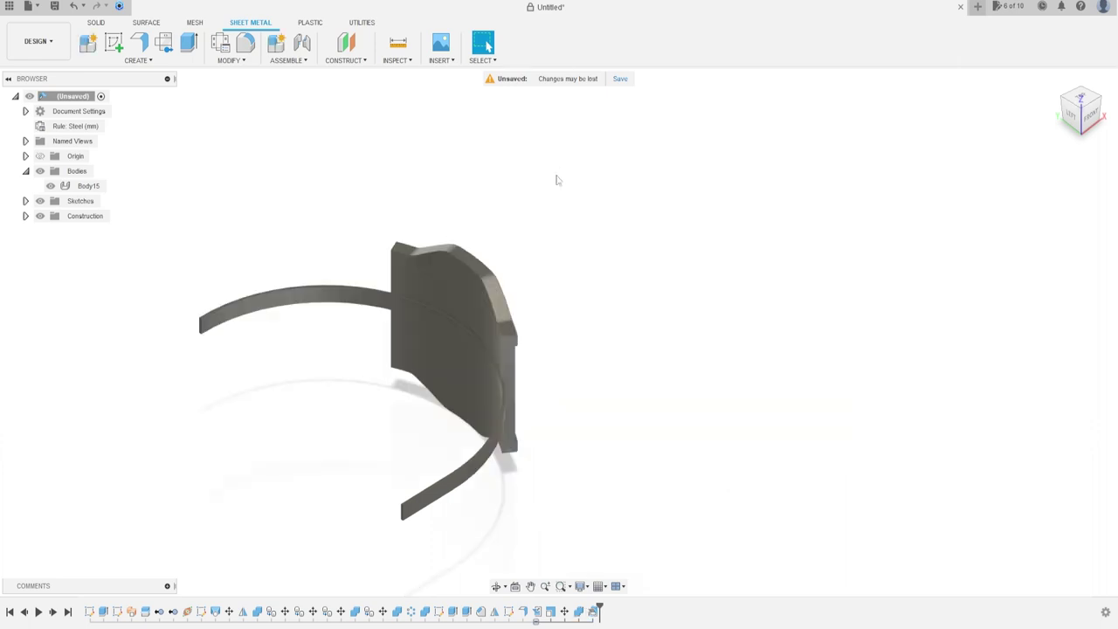
mouse_move(542, 243)
shift+middle_down()
mouse_move(125, 256)
mouse_move(283, 247)
shift+middle_up()
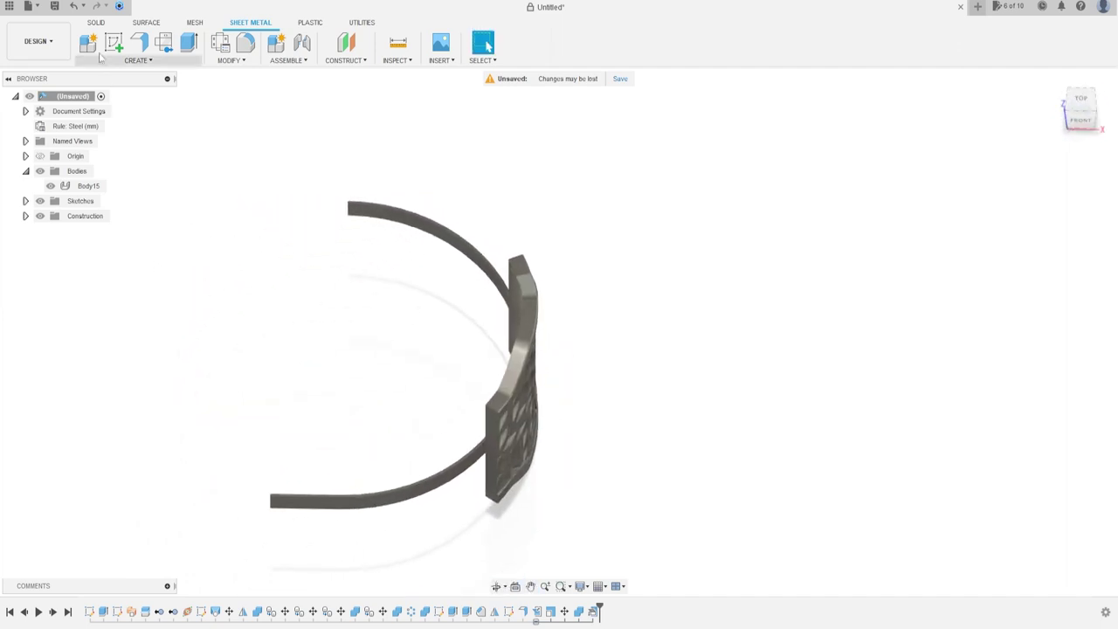
Start an extrusion on both the flat and curved top faces of the strip
click(96, 21)
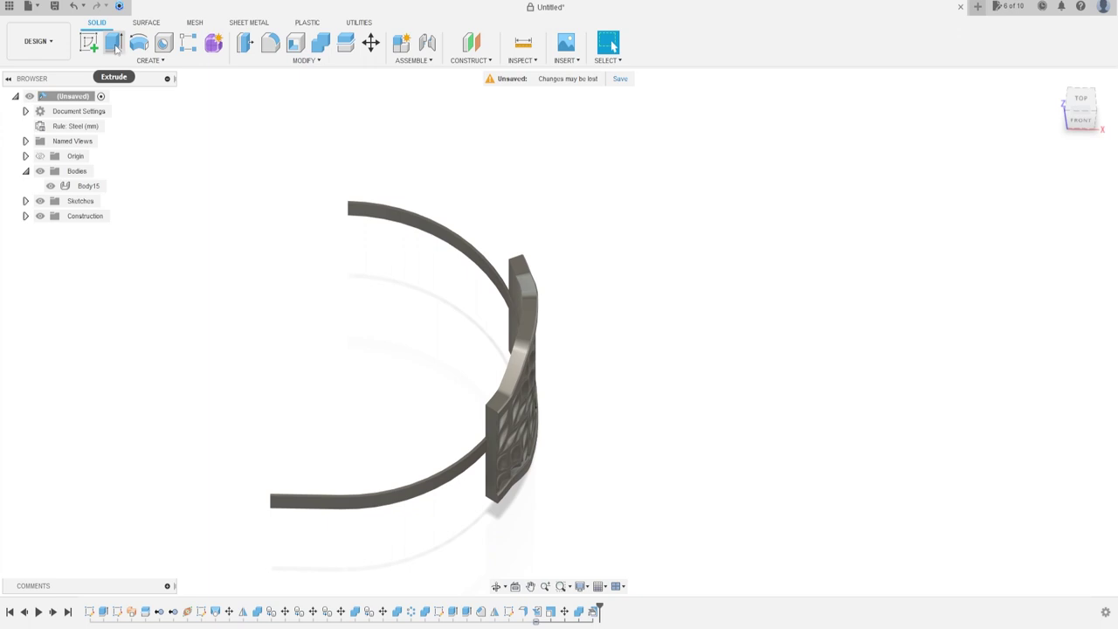
click(114, 42)
scroll(300, 501, up, 5)
scroll(484, 495, up, 5)
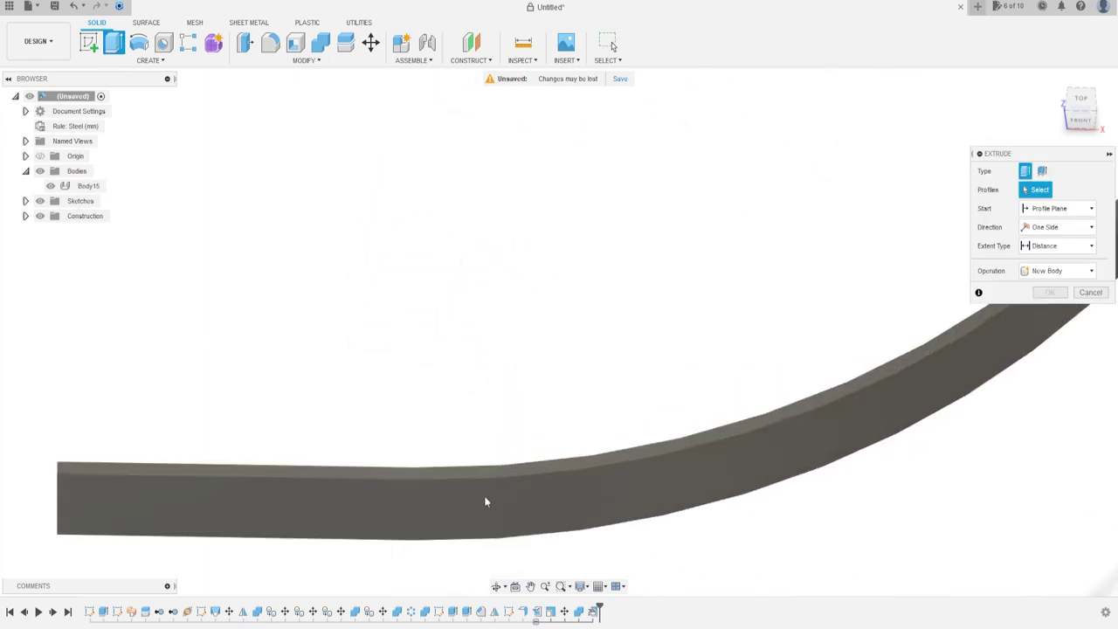
click(386, 476)
click(439, 475)
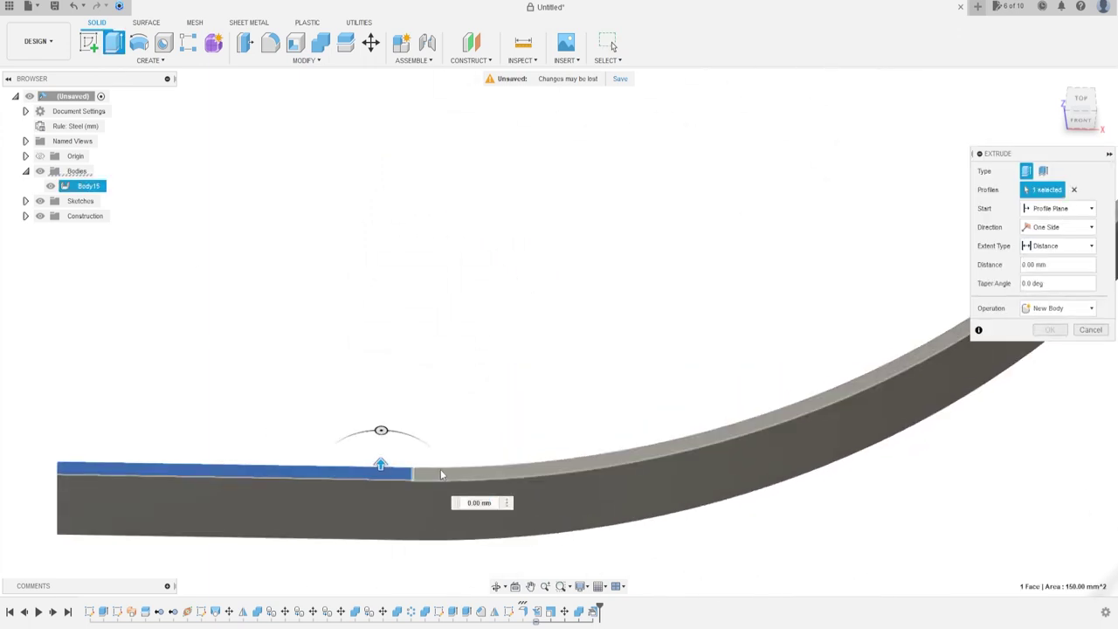
scroll(461, 476, down, 2)
scroll(462, 475, down, 3)
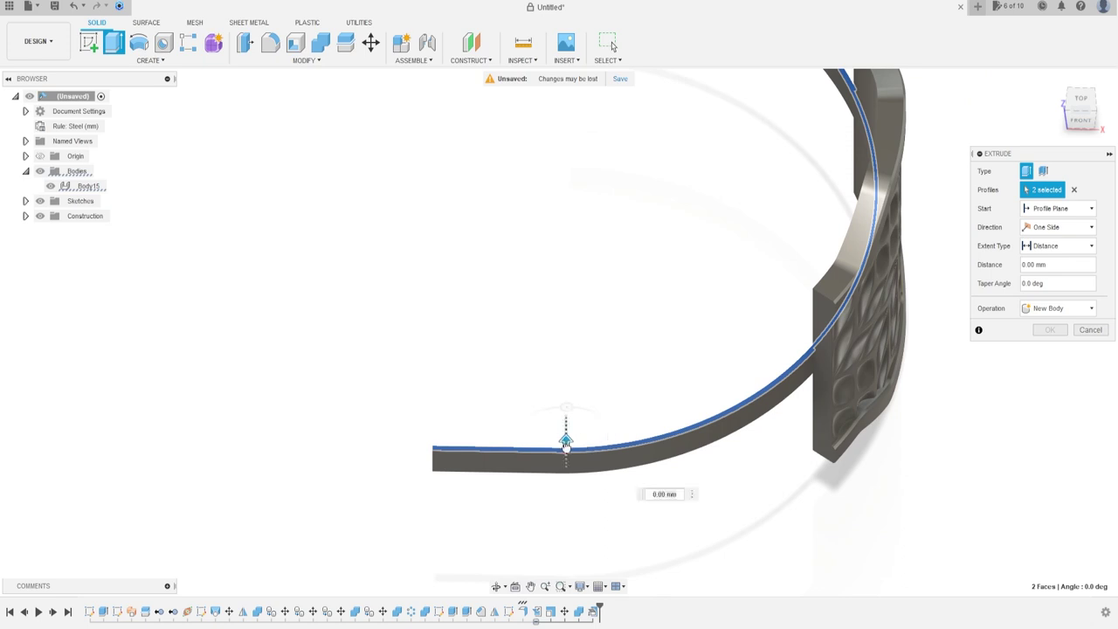
Extrude 20 mm downward as a cut to remove the strip, then inspect the panel
drag(567, 447, 567, 476)
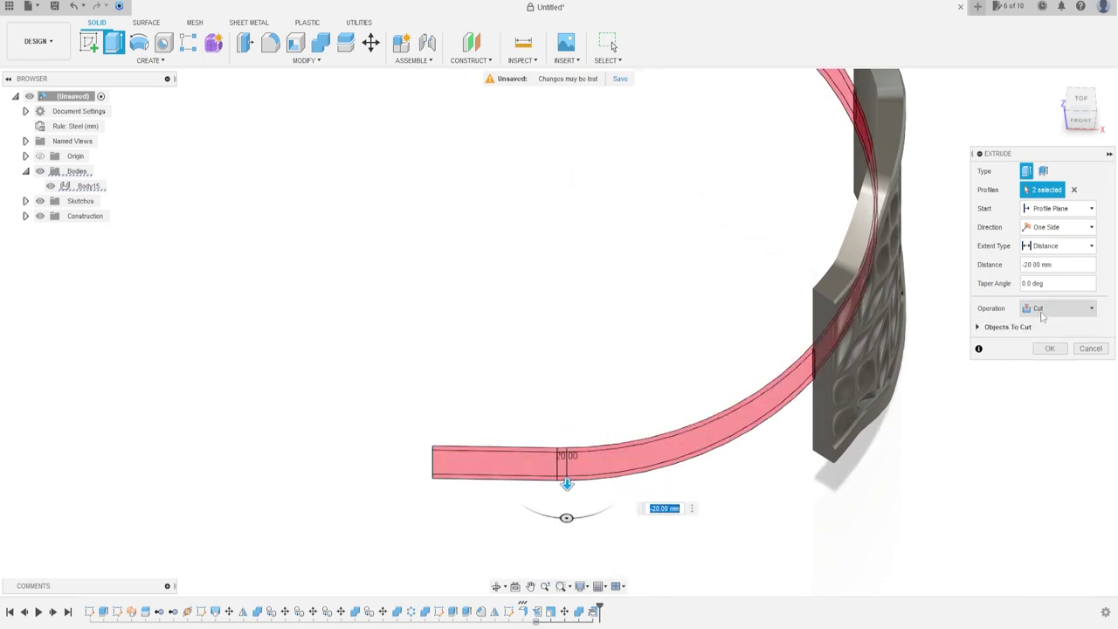
shift+middle_drag(686, 317, 739, 302)
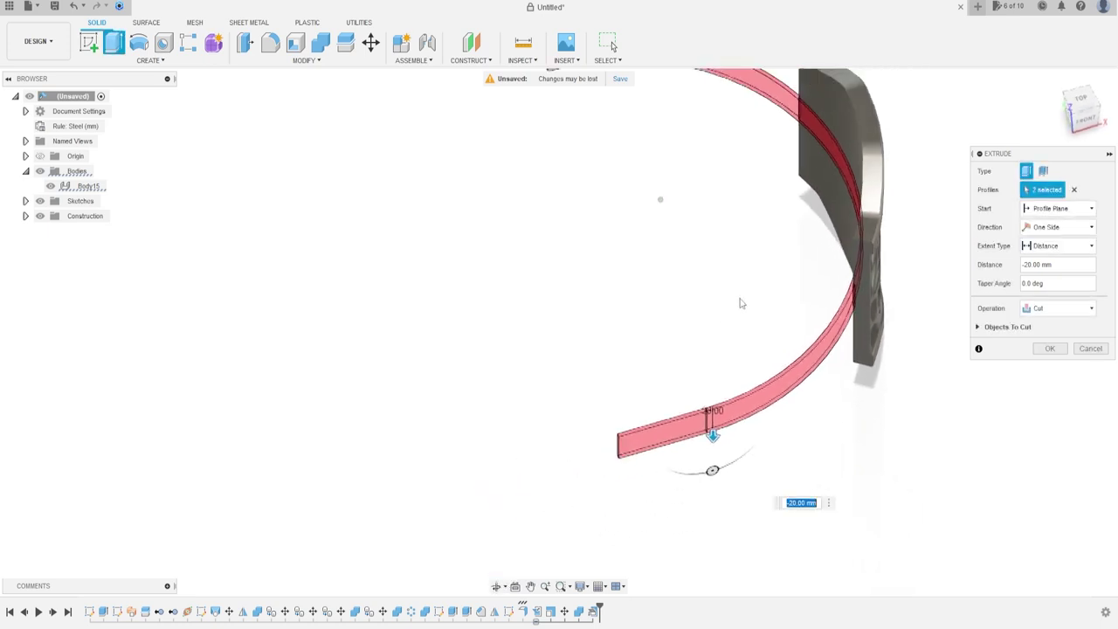
click(1049, 349)
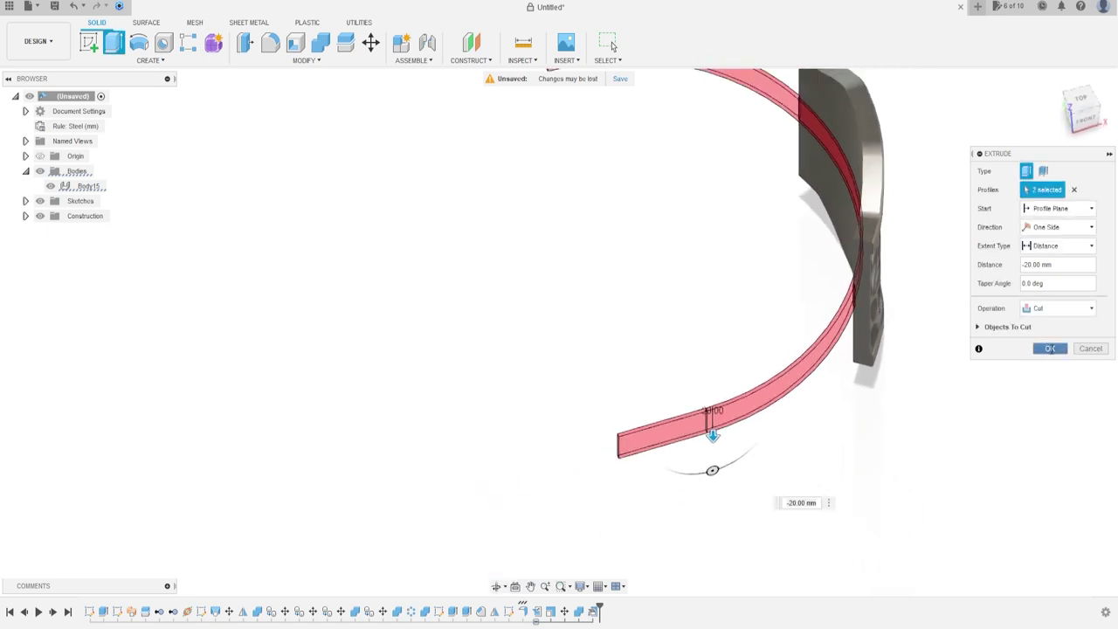
mouse_move(967, 281)
shift+middle_down()
mouse_move(918, 242)
mouse_move(929, 267)
mouse_move(870, 305)
shift+middle_up()
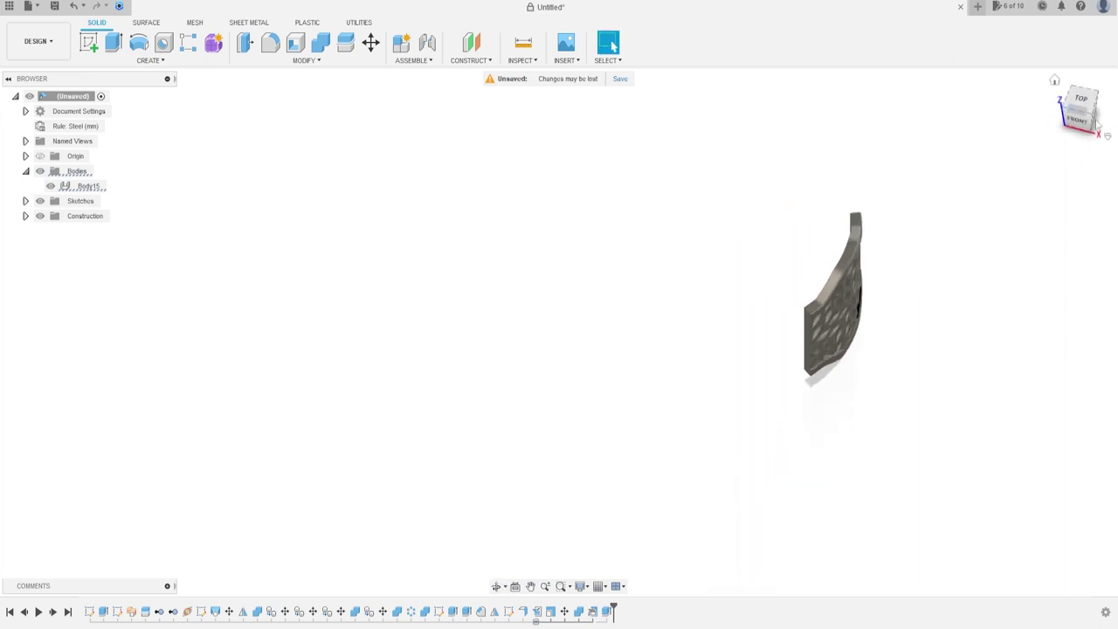
click(1059, 140)
mouse_move(861, 155)
shift+middle_down()
mouse_move(812, 155)
mouse_move(846, 163)
mouse_move(853, 214)
mouse_move(737, 183)
mouse_move(612, 247)
mouse_move(629, 277)
shift+middle_up()
Start a circular pattern with the textured panel body as the object
click(162, 60)
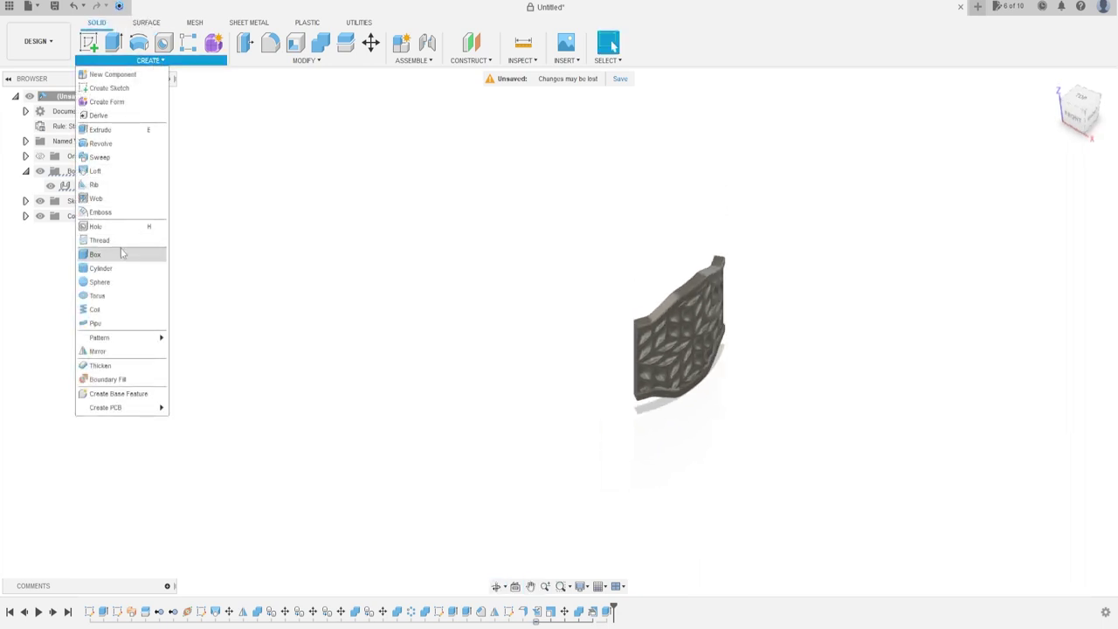
mouse_move(100, 338)
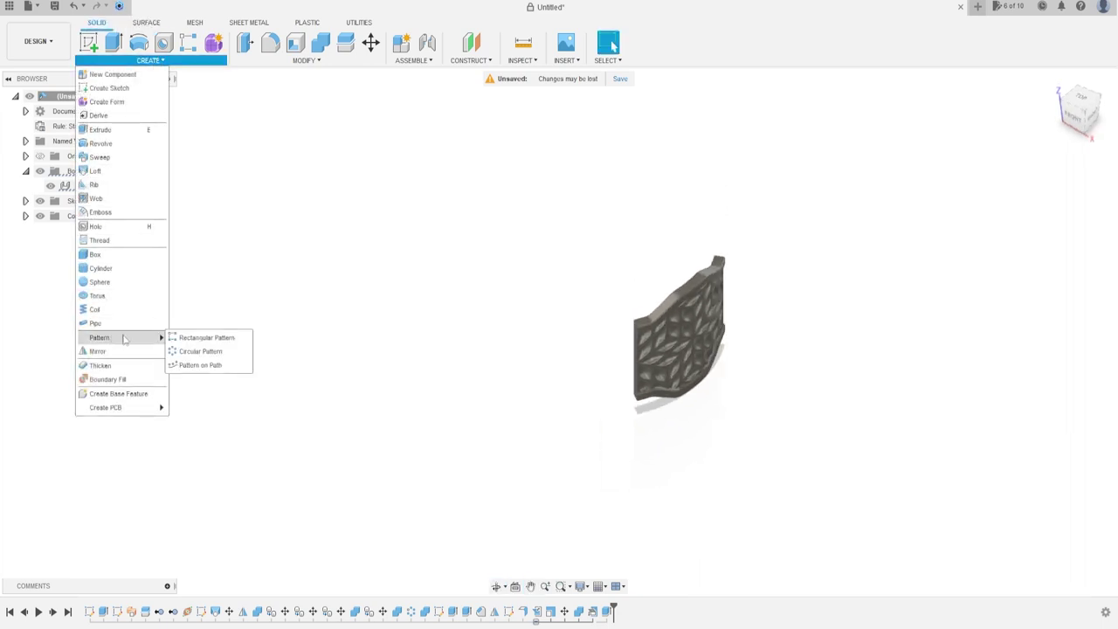
click(200, 351)
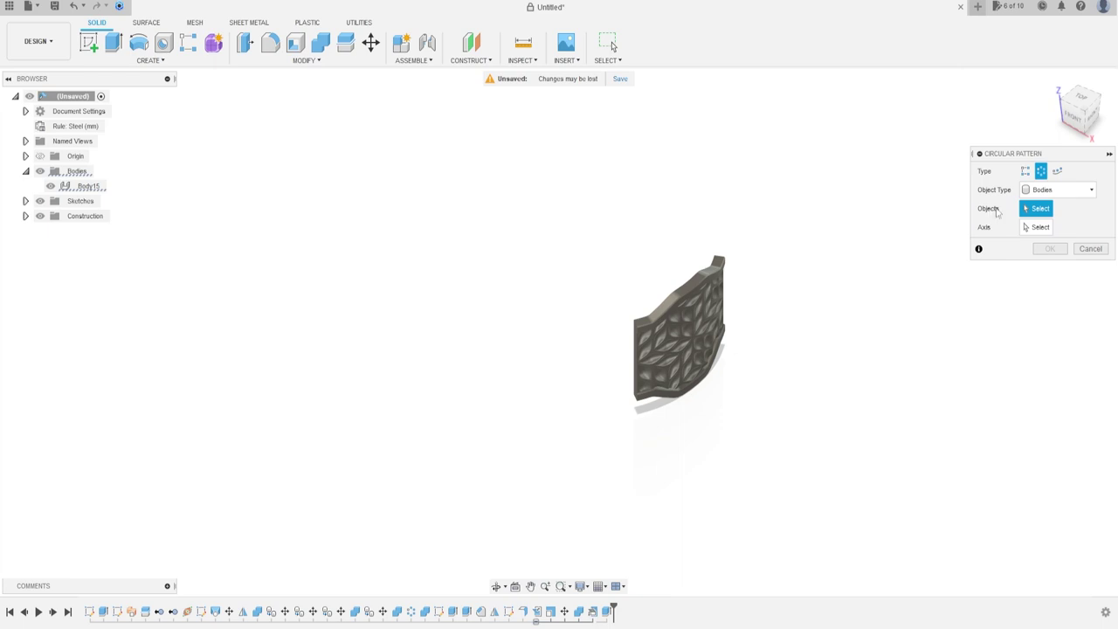
click(714, 295)
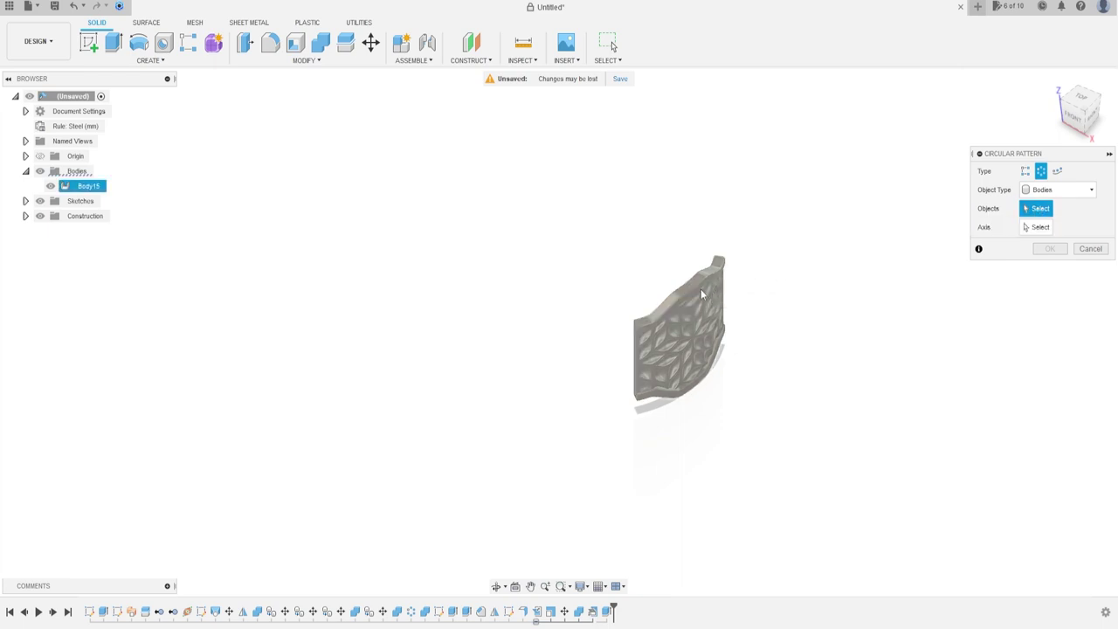
click(701, 288)
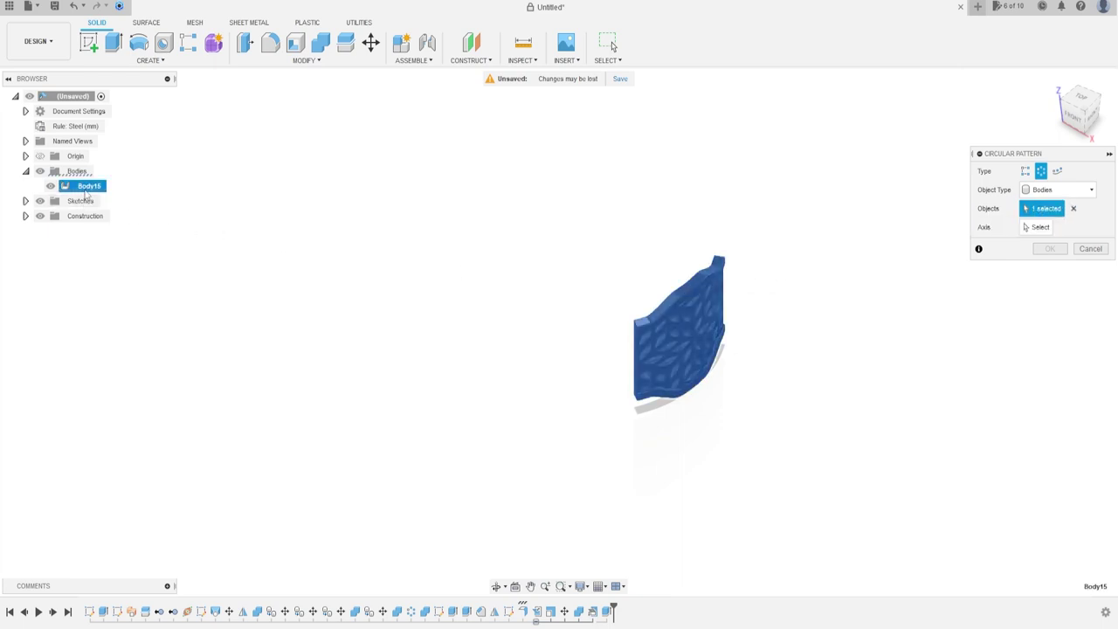
Pattern the panel around the Z axis into six copies forming a ring
click(1036, 227)
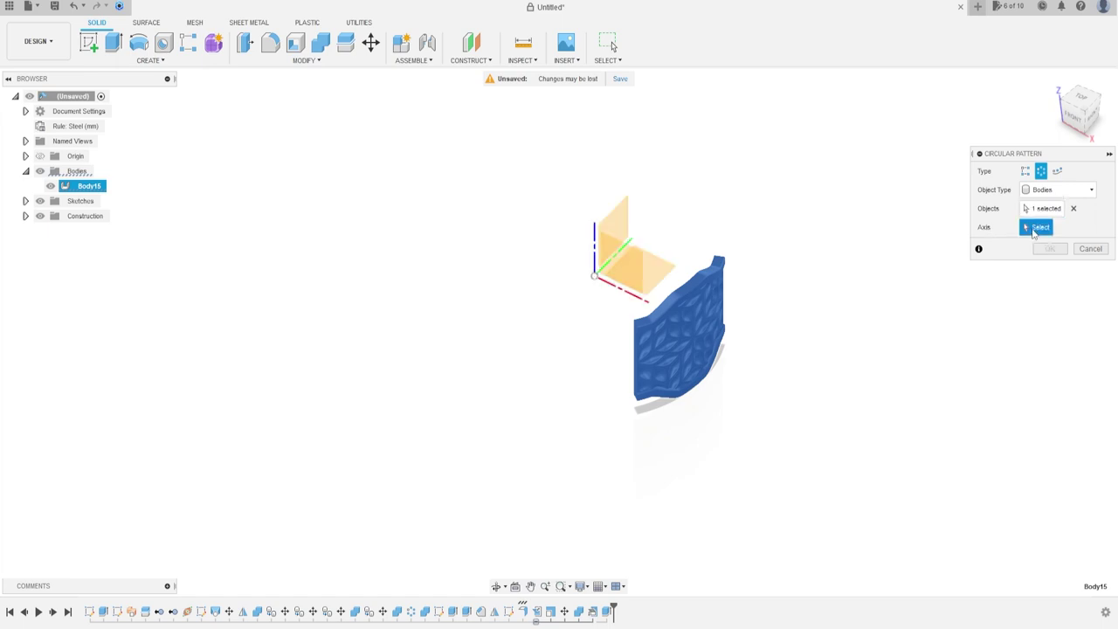
click(595, 249)
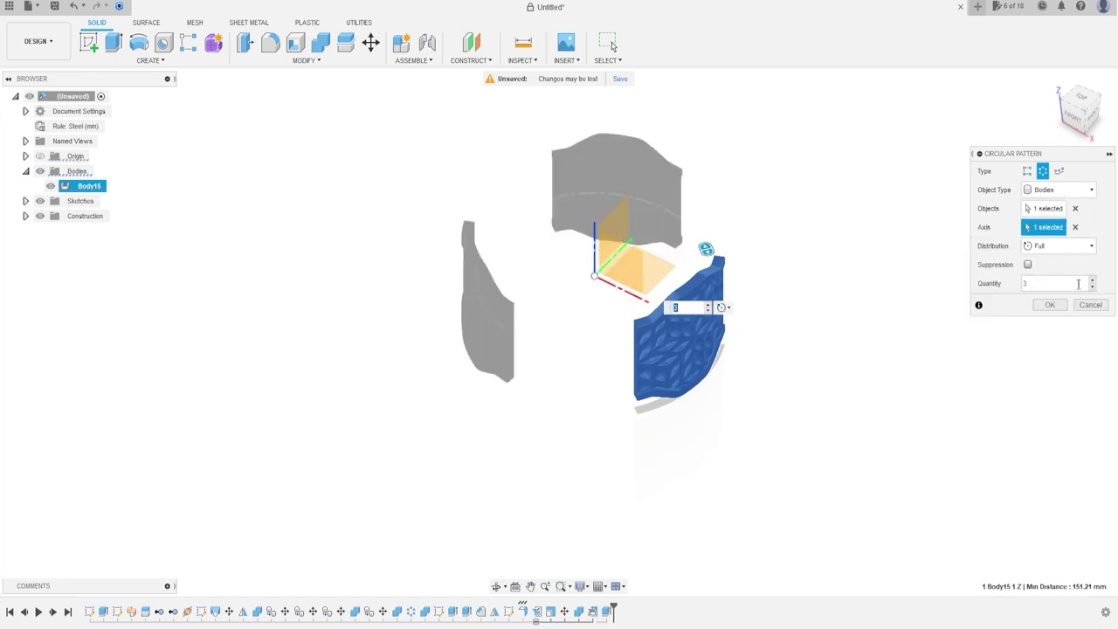
click(1092, 282)
click(1092, 282)
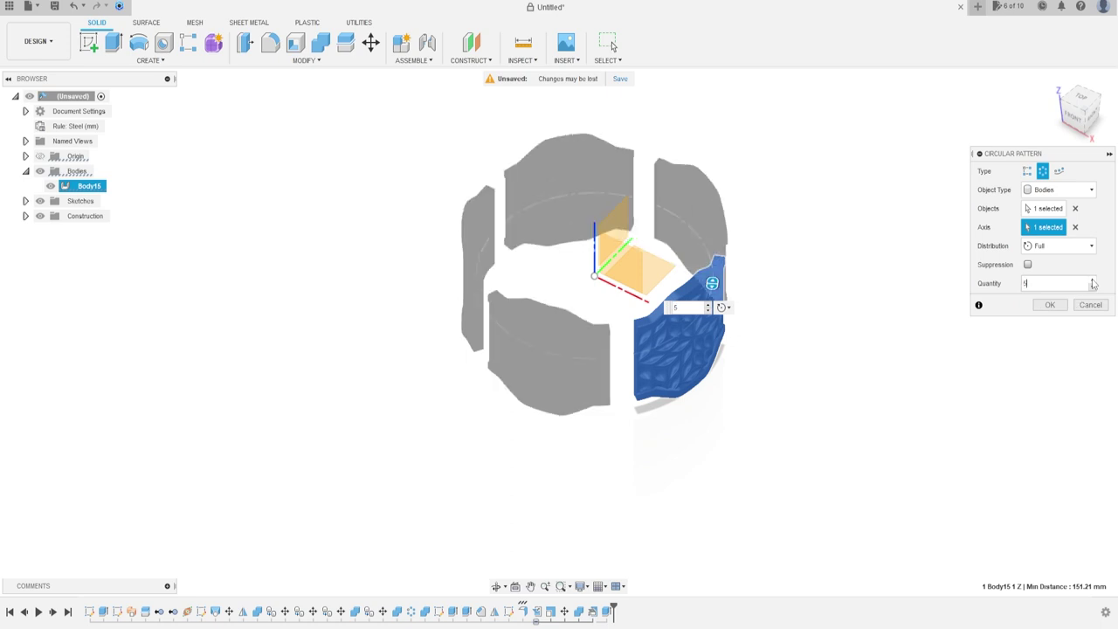
click(1051, 305)
click(1052, 305)
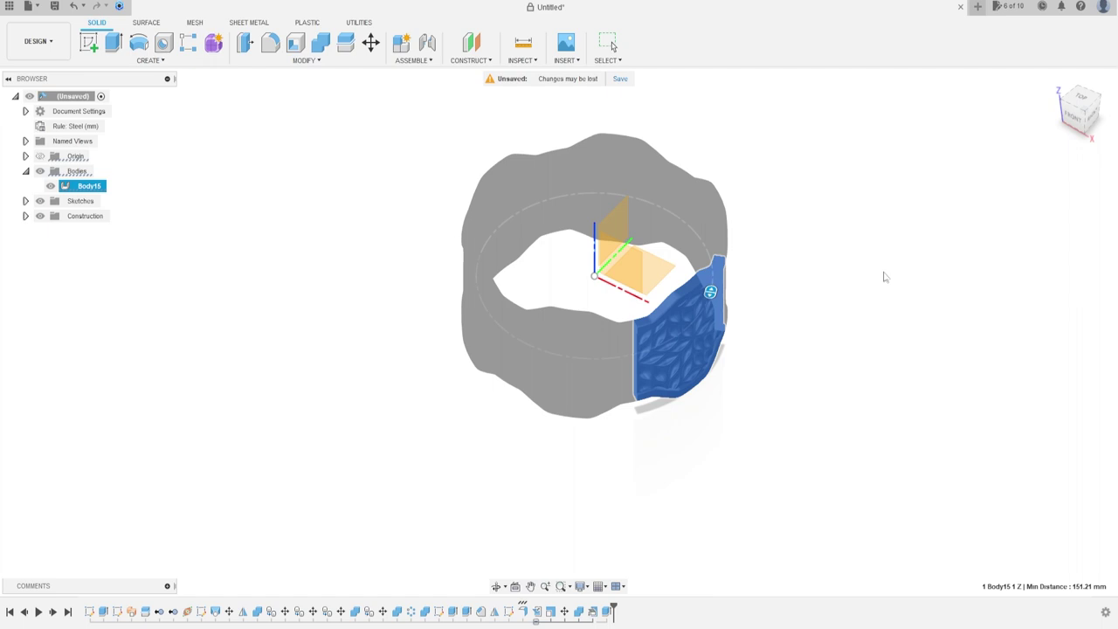
click(320, 44)
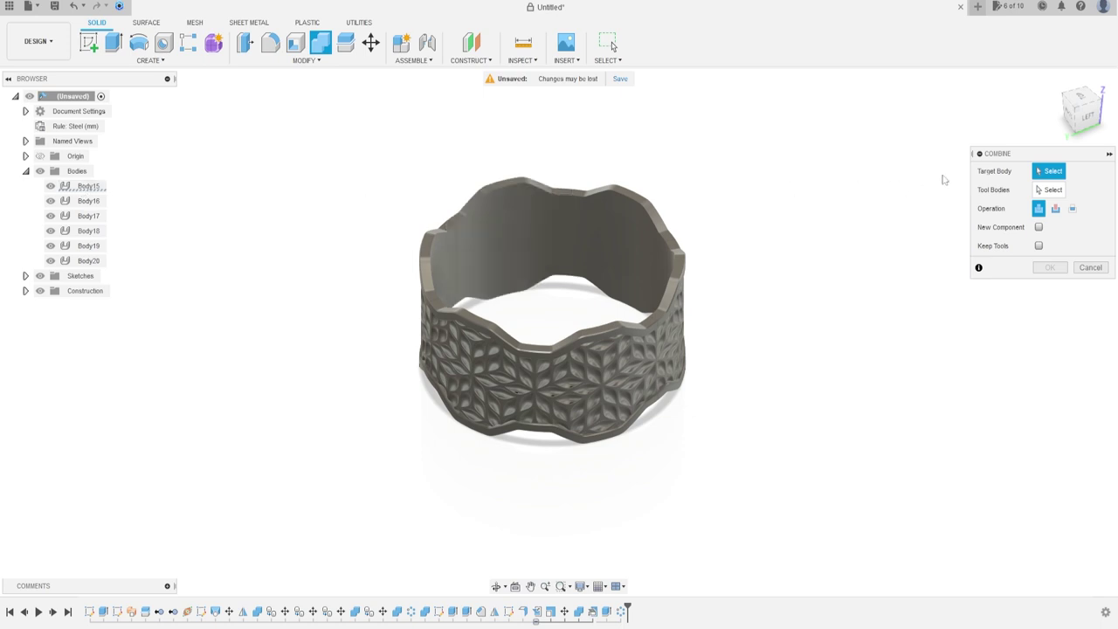
Make Body15 the Combine target and box-select the other five ring panels as tools
click(490, 219)
click(487, 232)
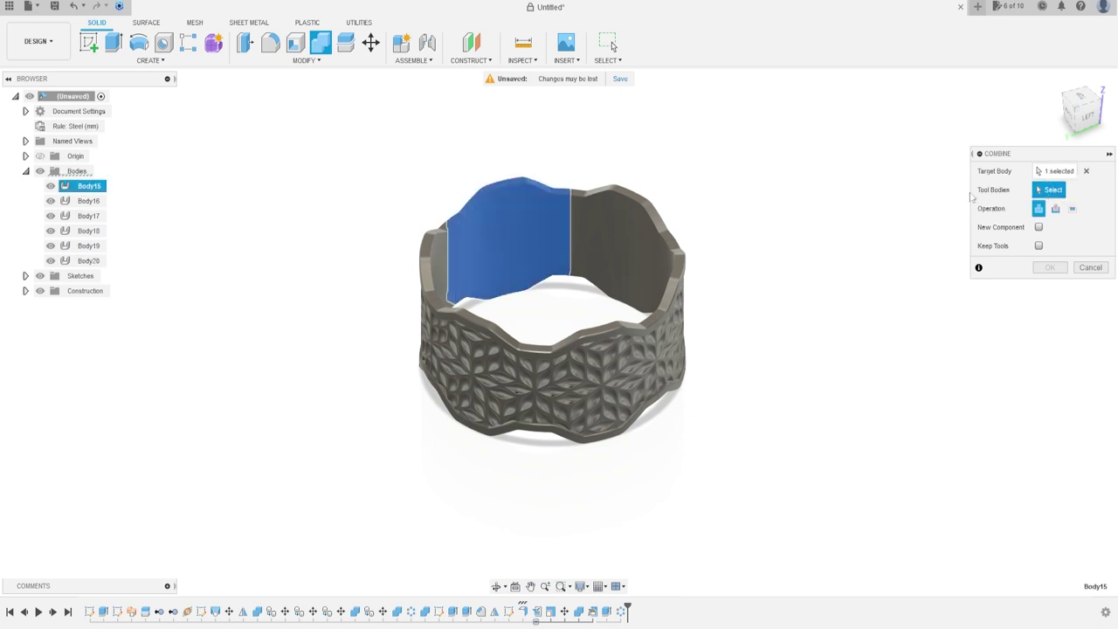
drag(757, 151, 443, 507)
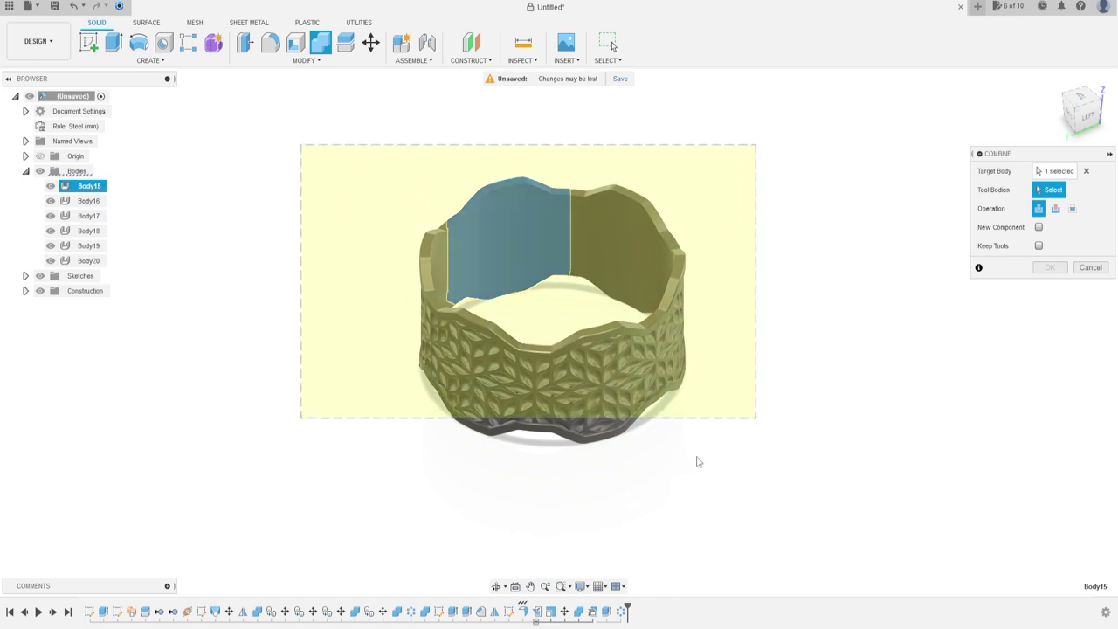
drag(697, 462, 696, 457)
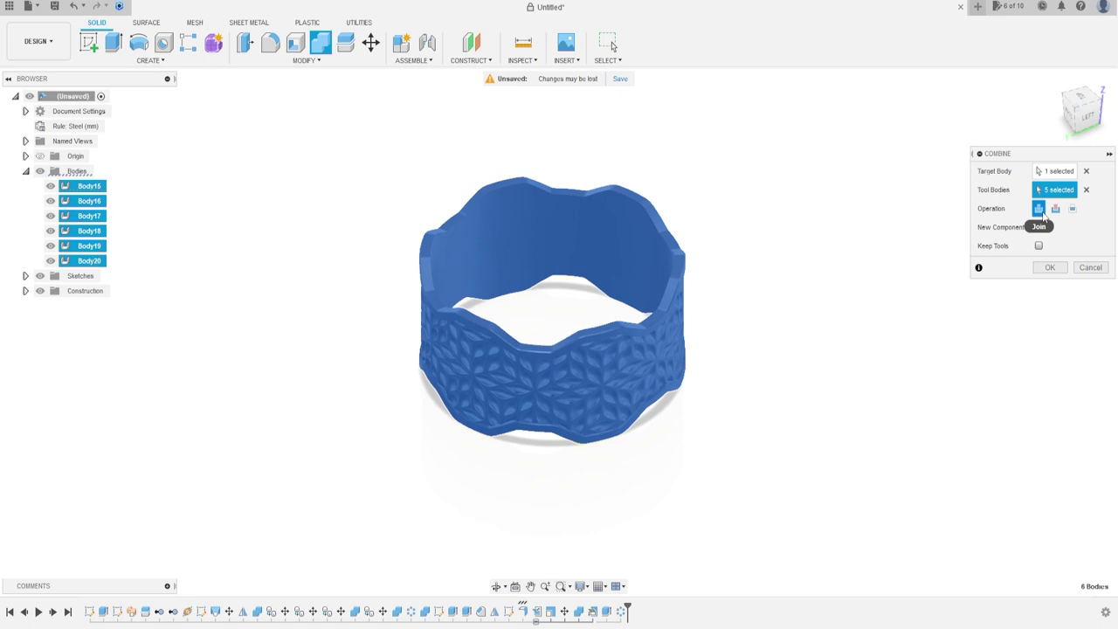